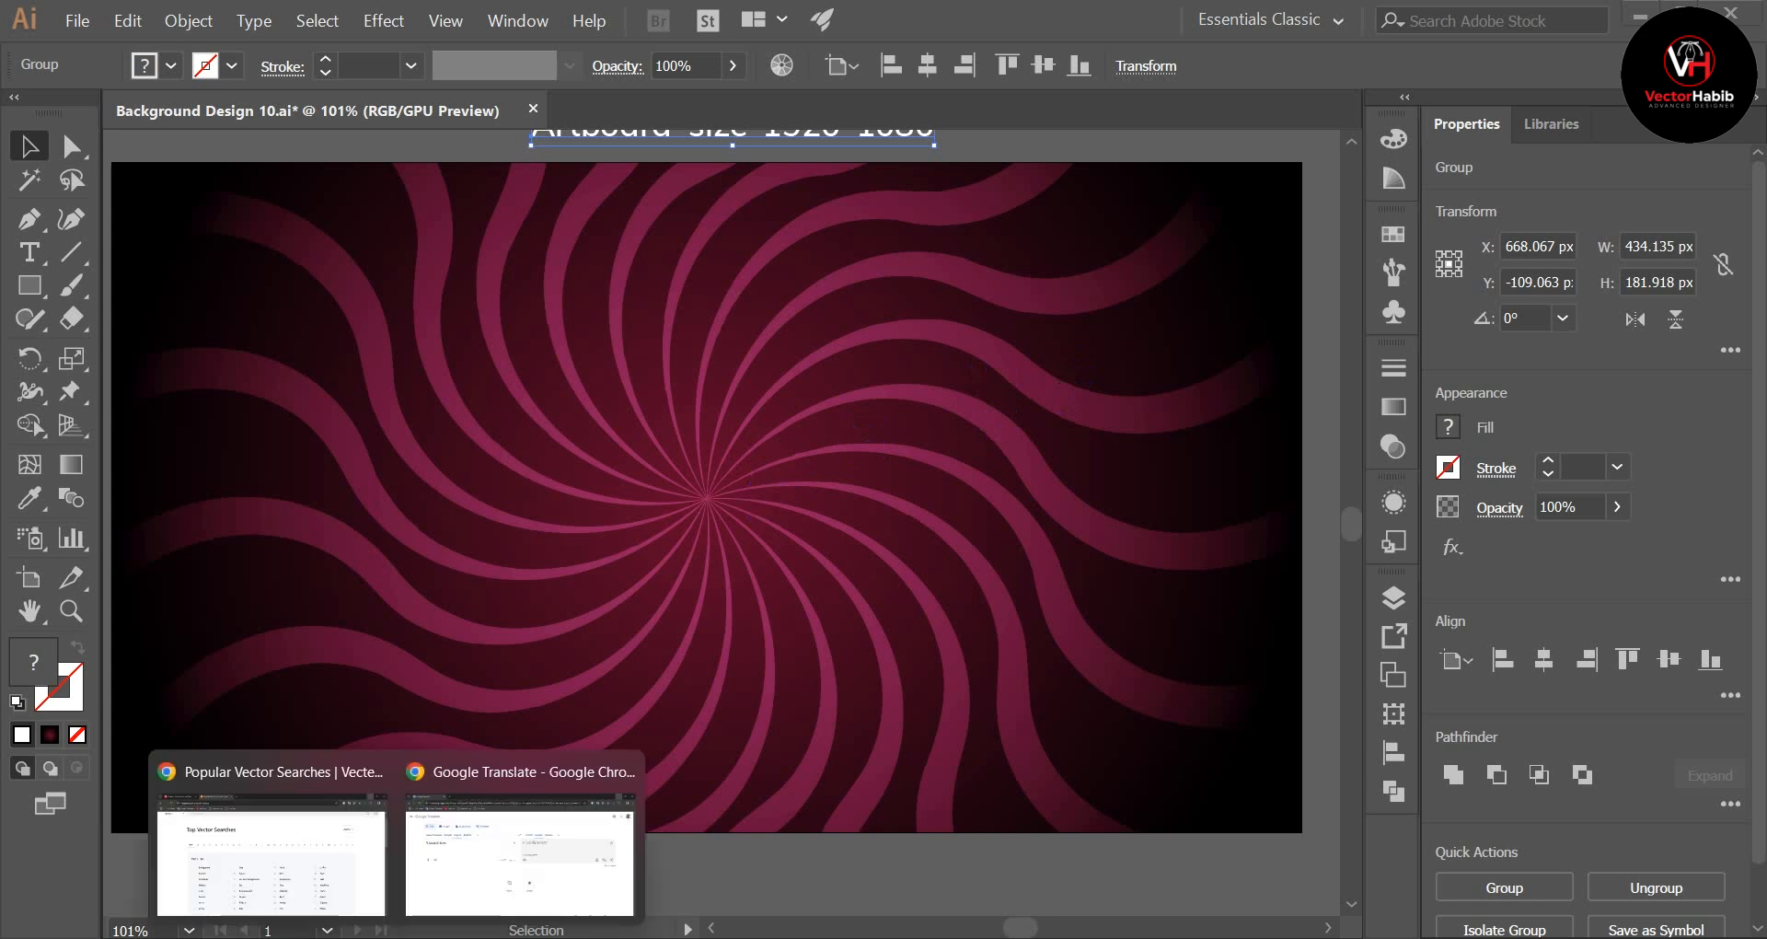
Step: Switch to Chrome and review the Top Vector Searches list on Vecteezy
click(335, 875)
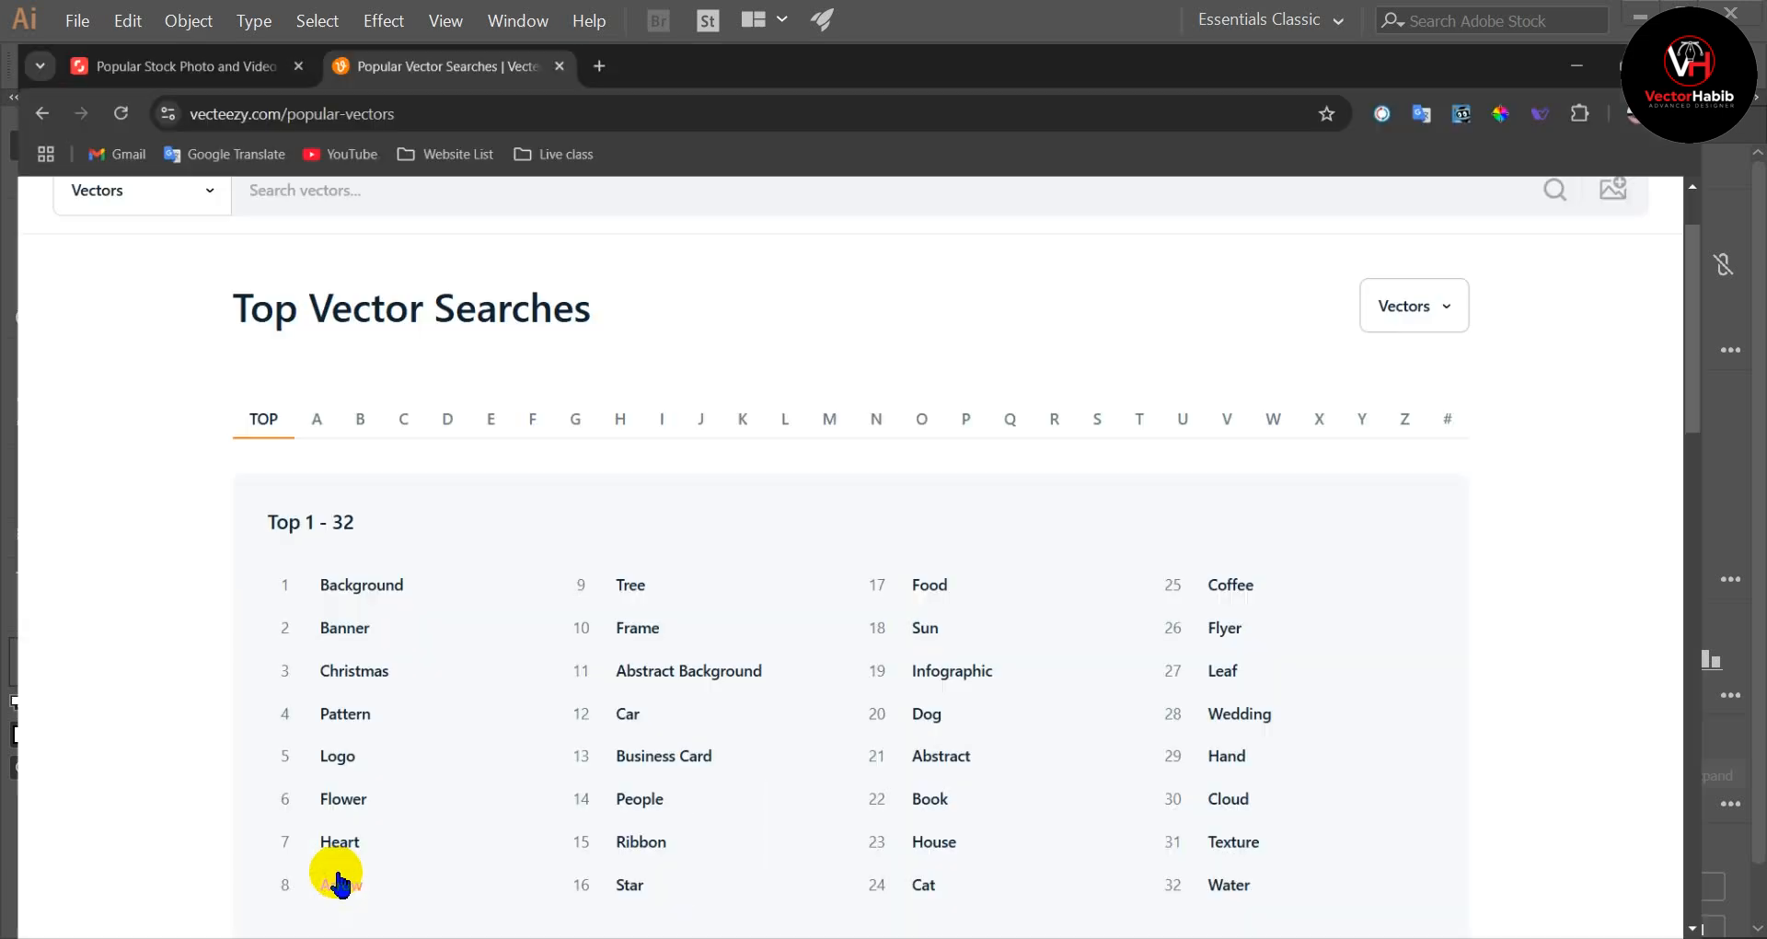
drag(219, 279, 602, 291)
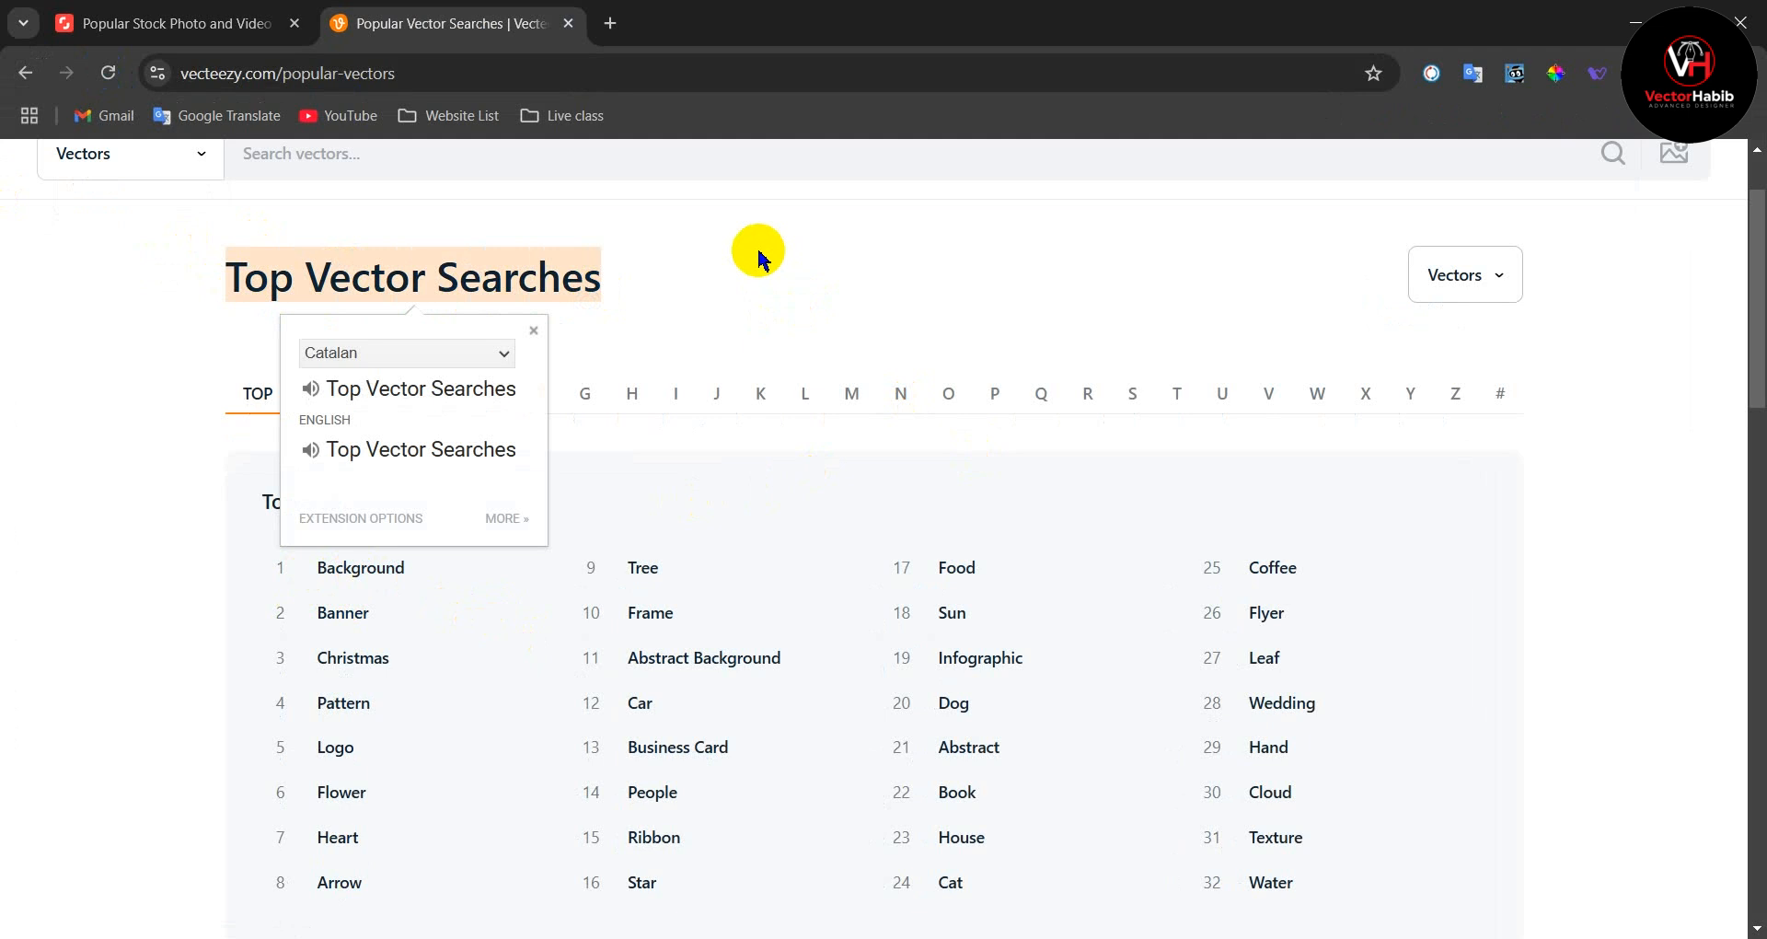
click(788, 275)
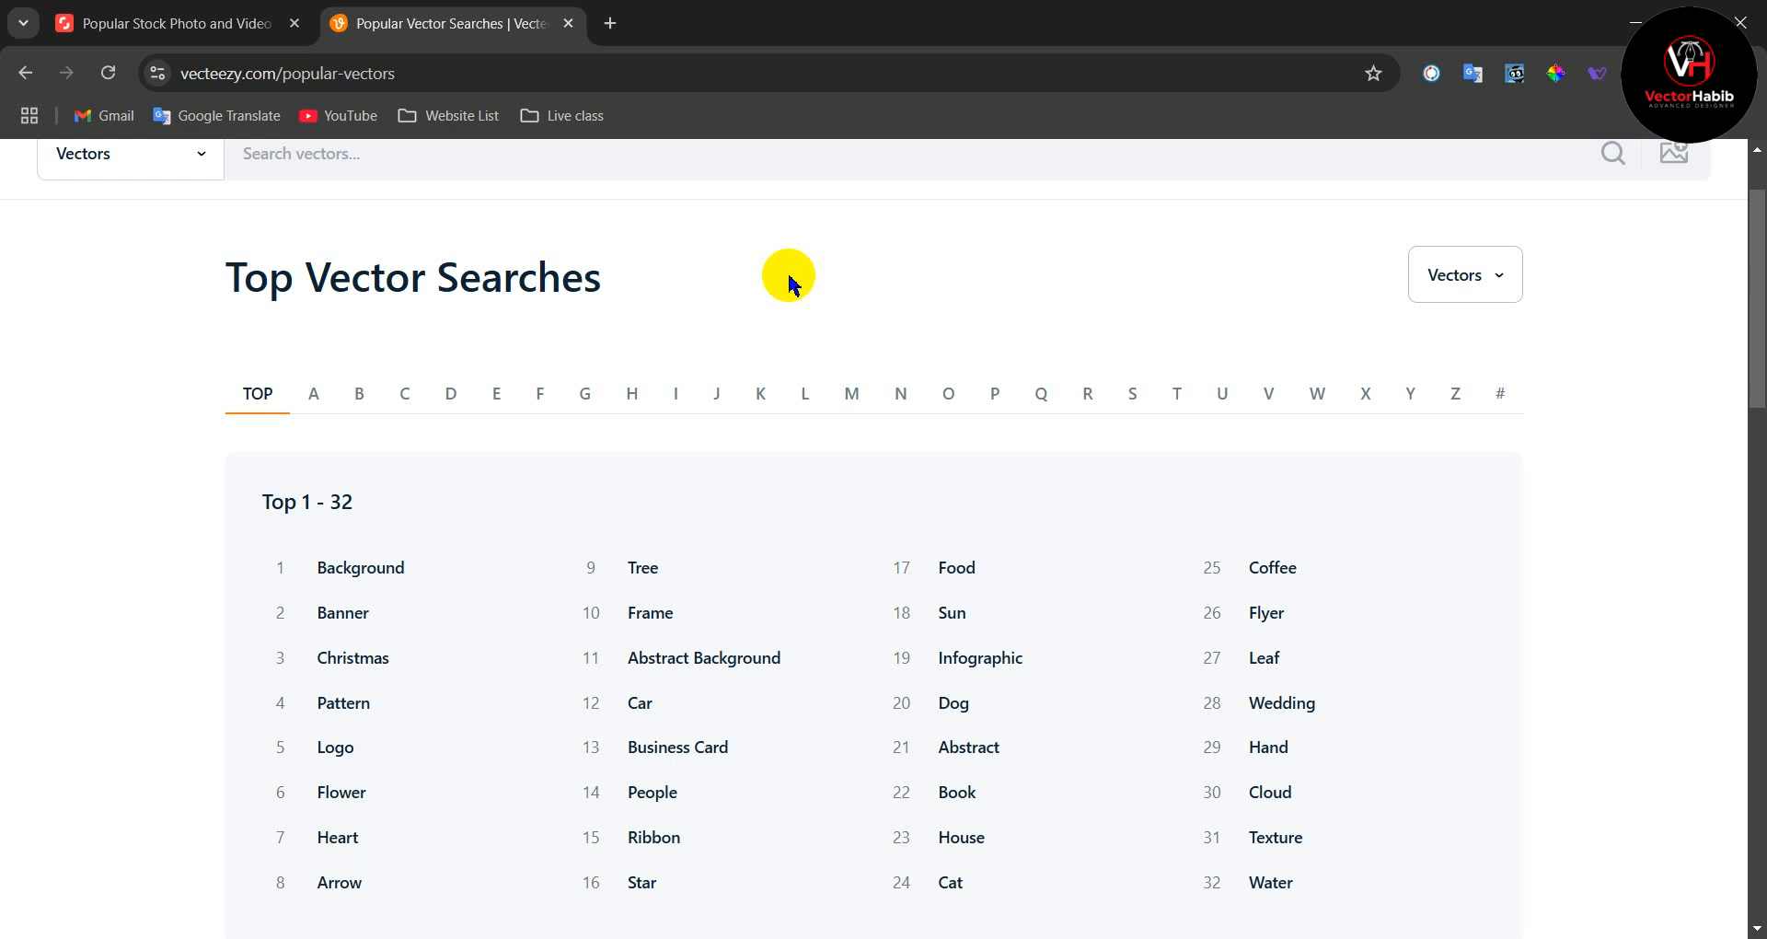
drag(226, 281, 604, 292)
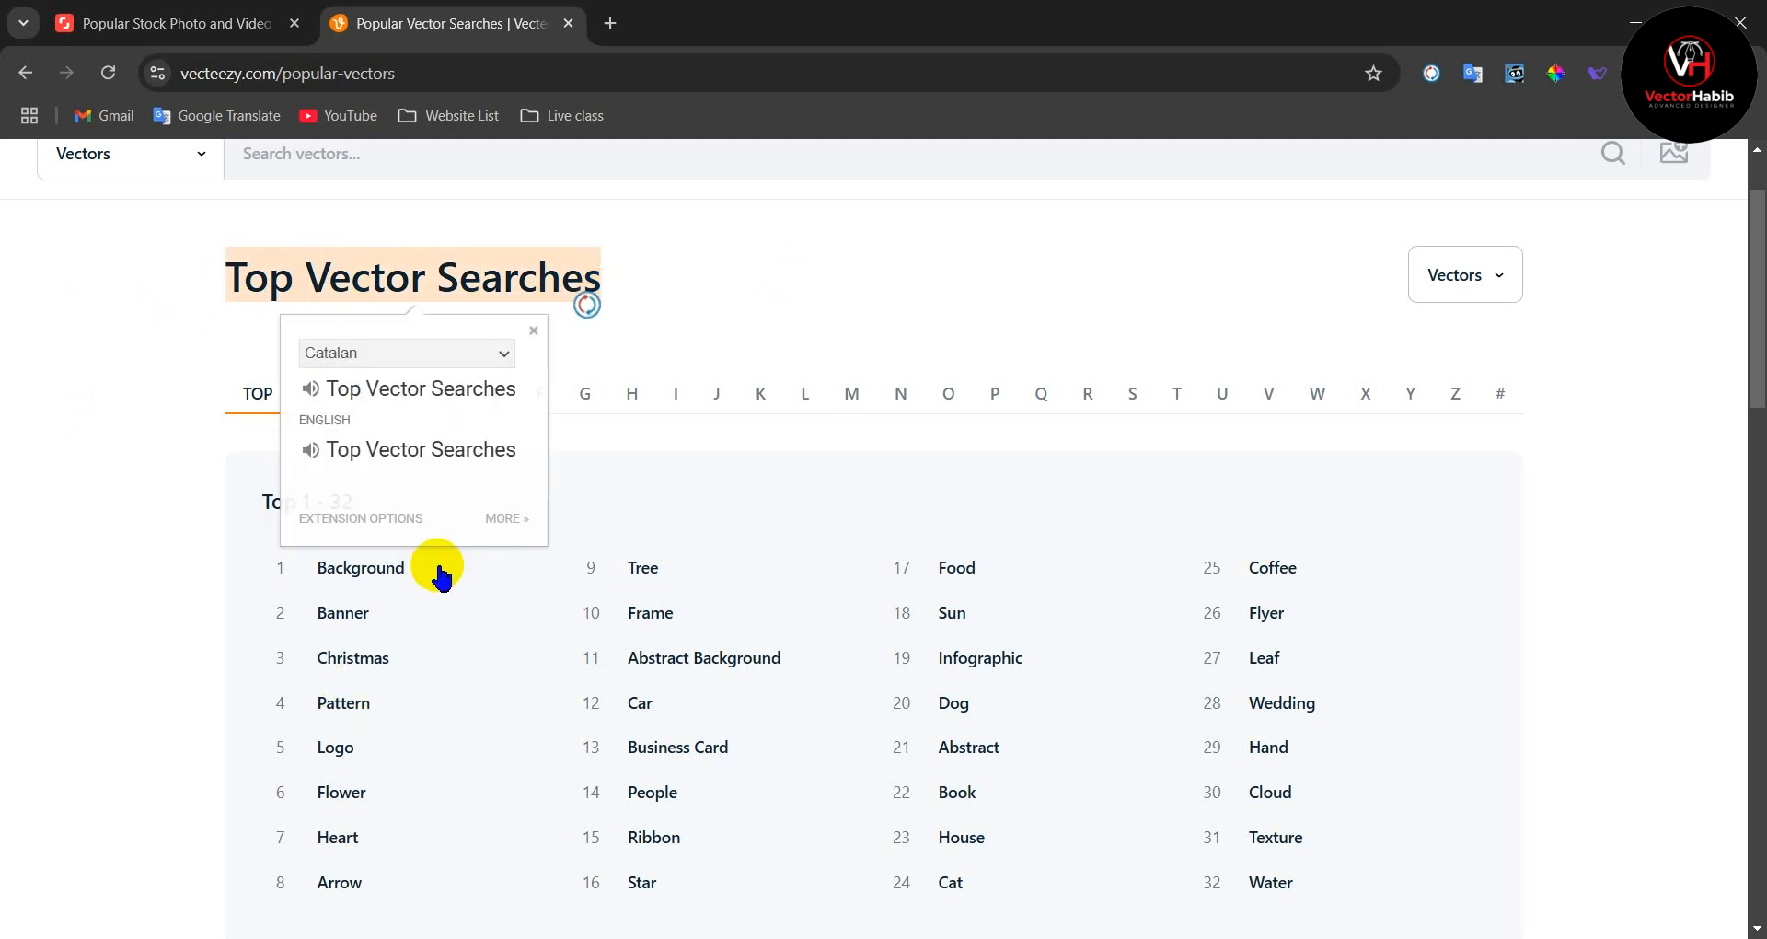
Step: Review the popular search terms on the Shutterstock sitemap page, marking "background" and "pattern"
click(147, 23)
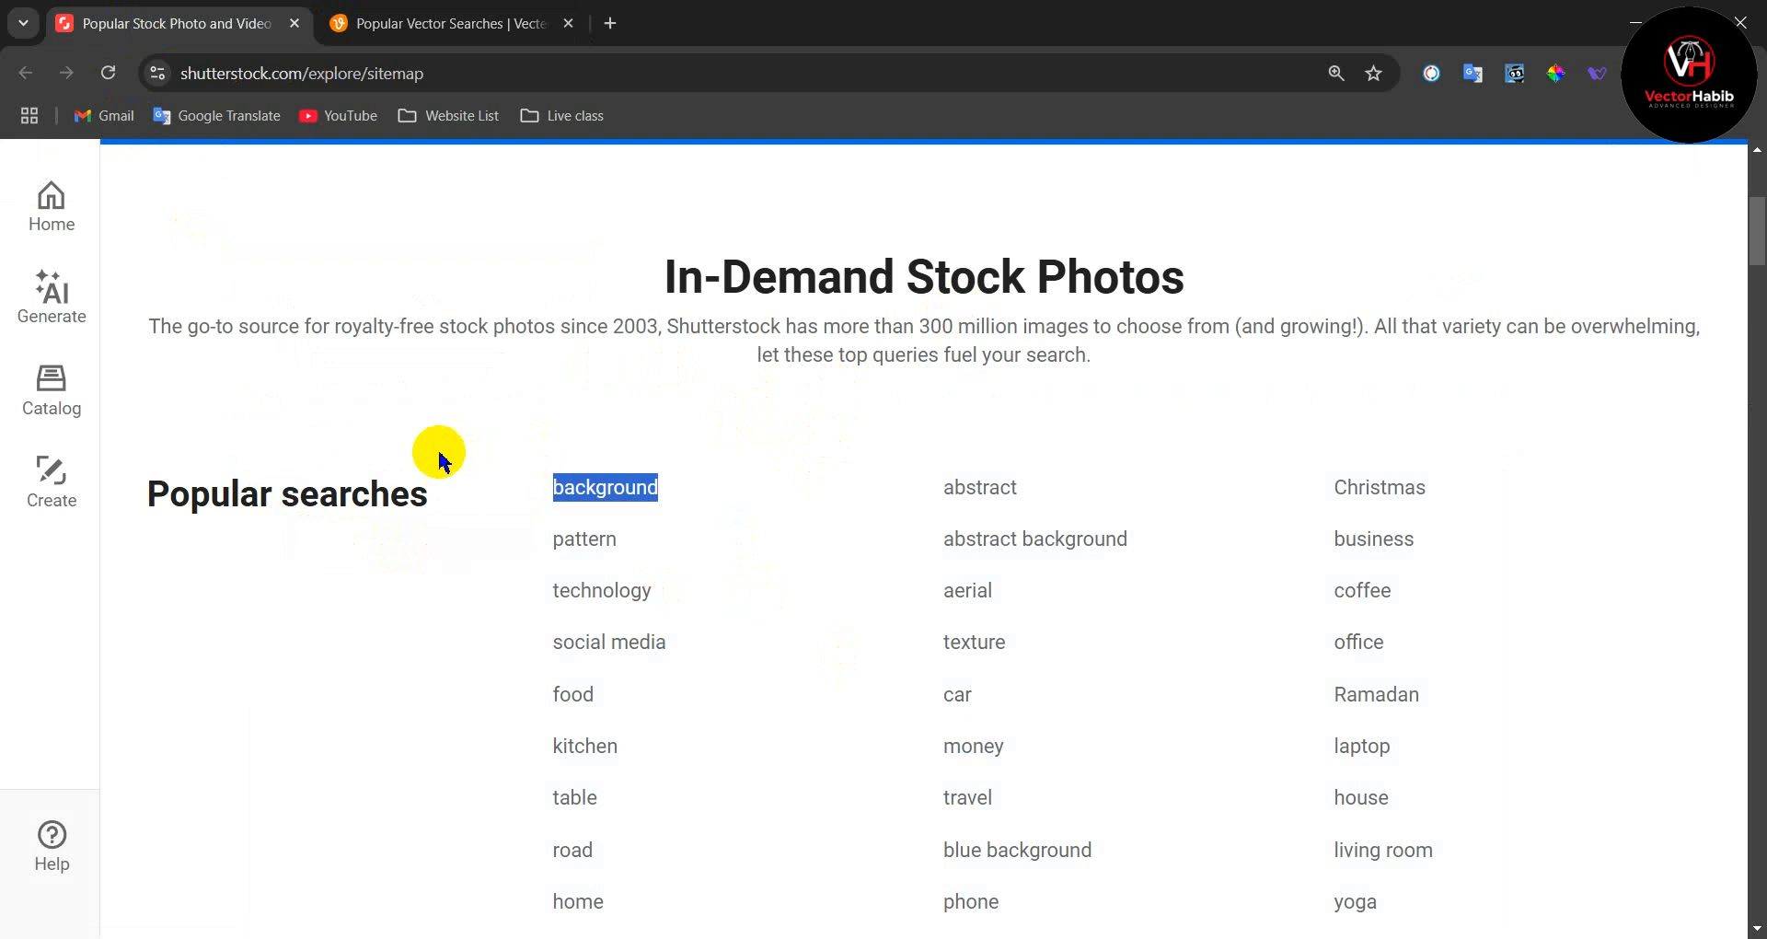
click(446, 421)
drag(677, 487, 553, 493)
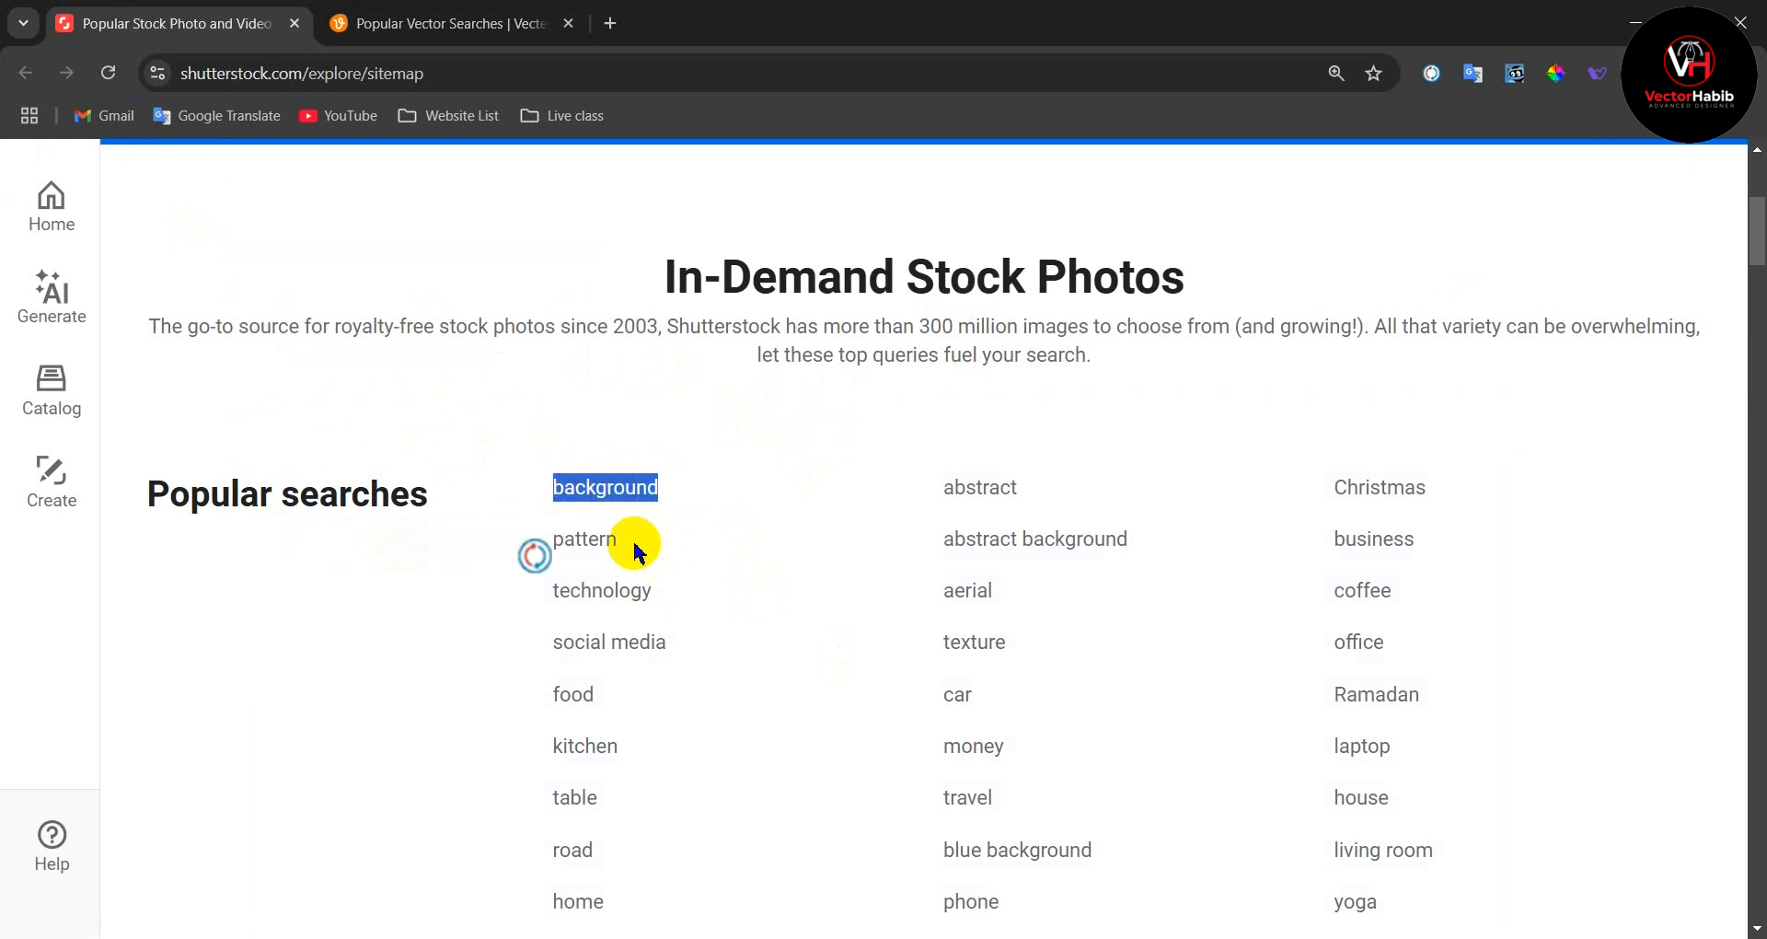
drag(632, 552, 546, 545)
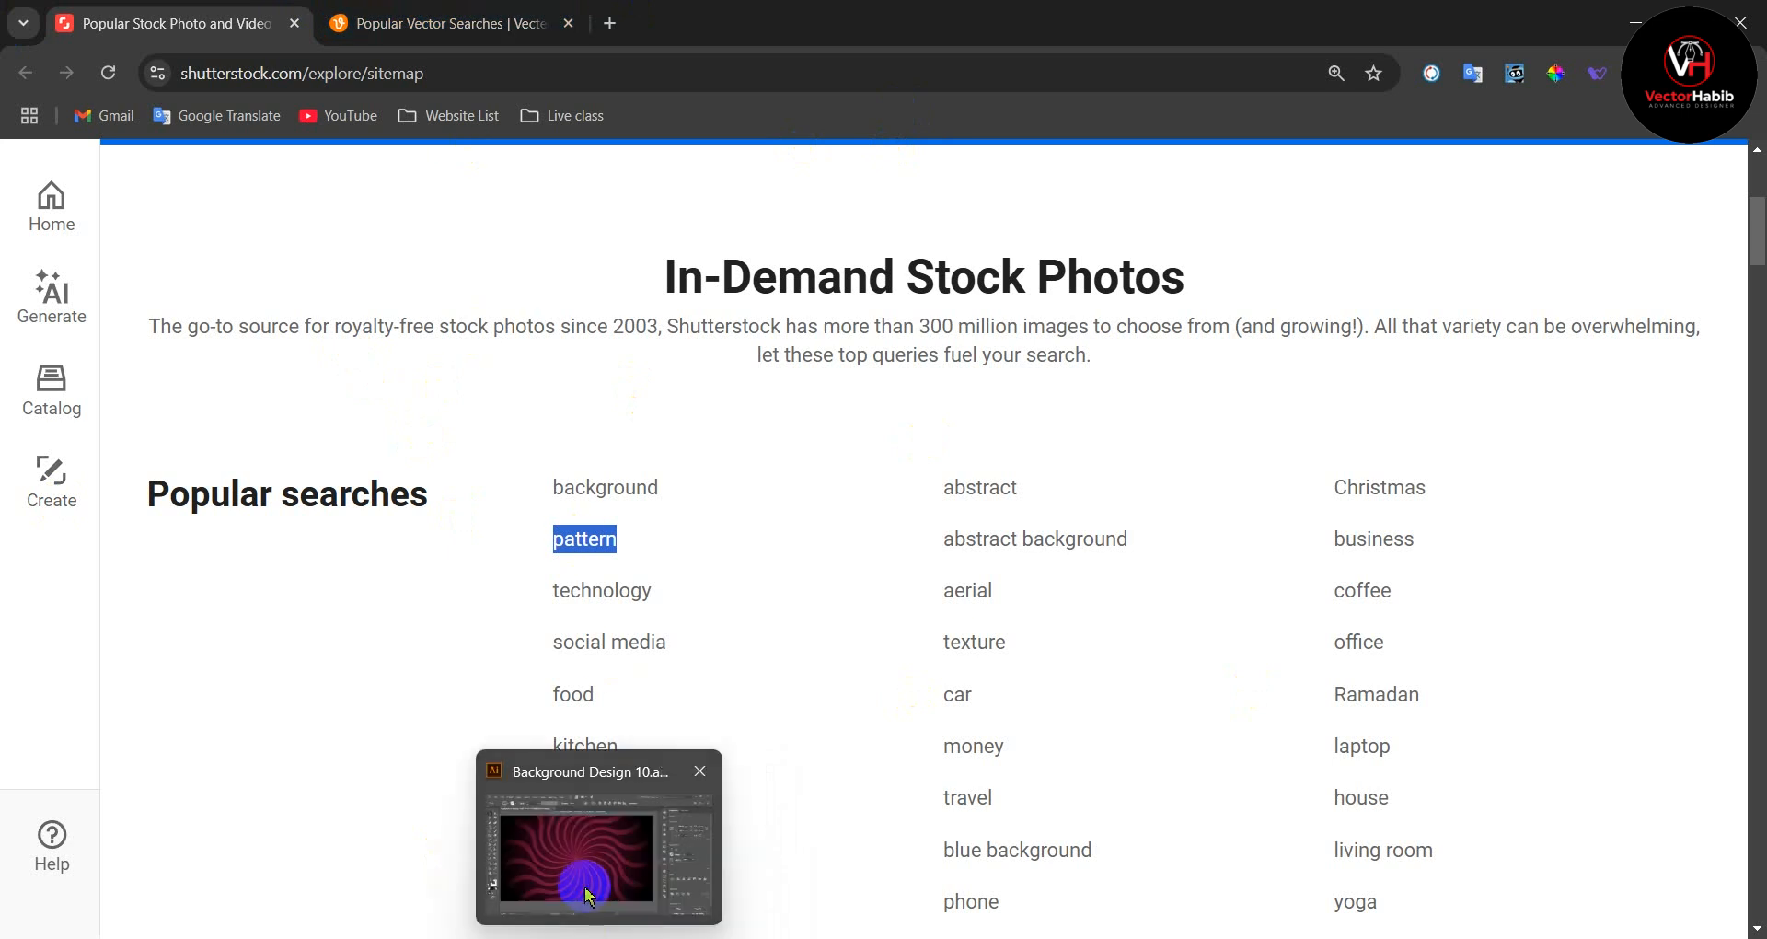
Step: Switch back to Illustrator and examine the colour swatches and artboard size note above the finished spiral background
click(589, 895)
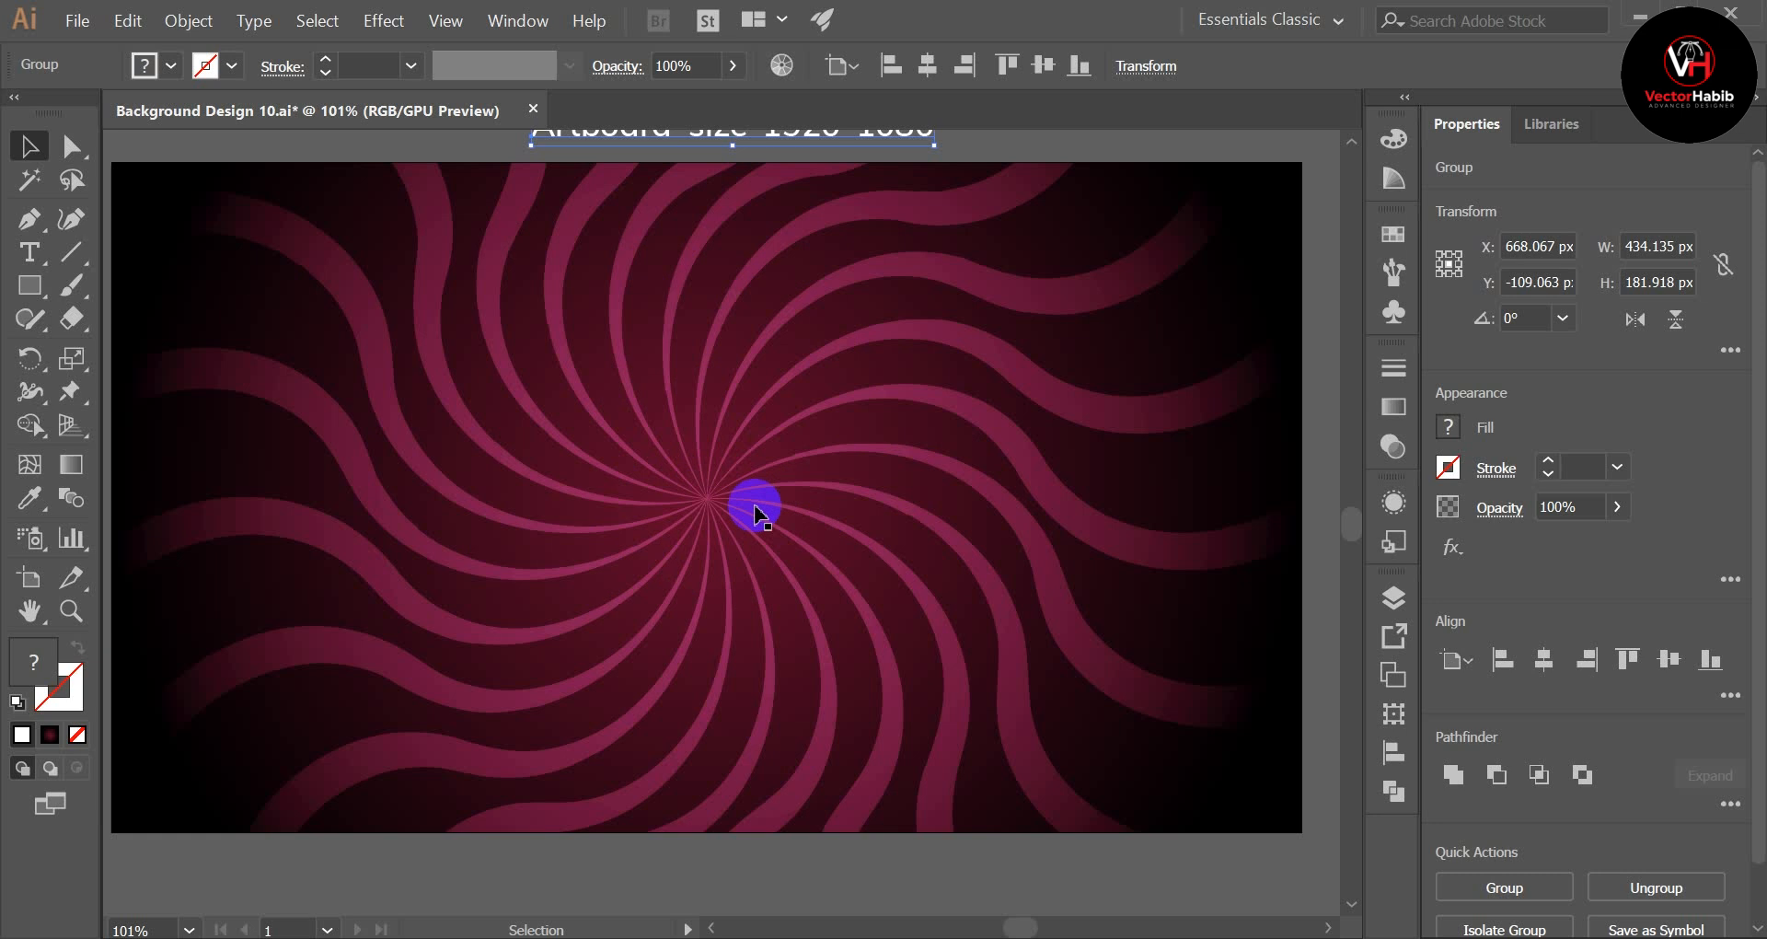
scroll(755, 513, up, 6)
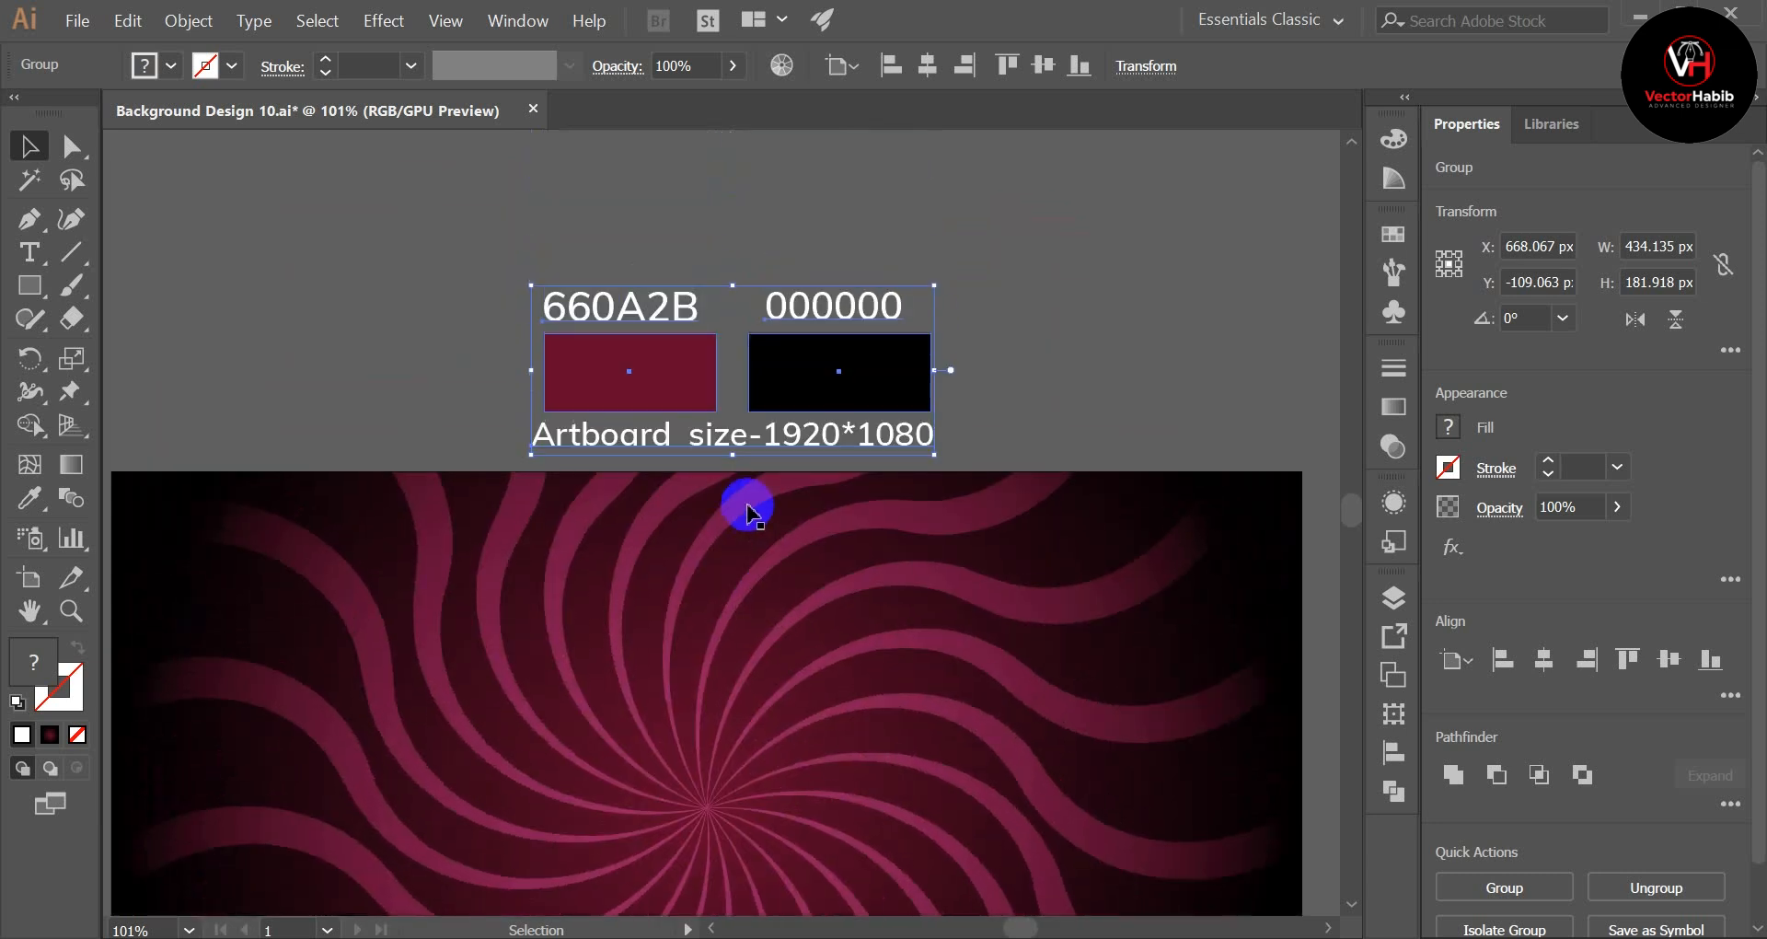
drag(504, 267, 981, 350)
click(981, 350)
click(589, 368)
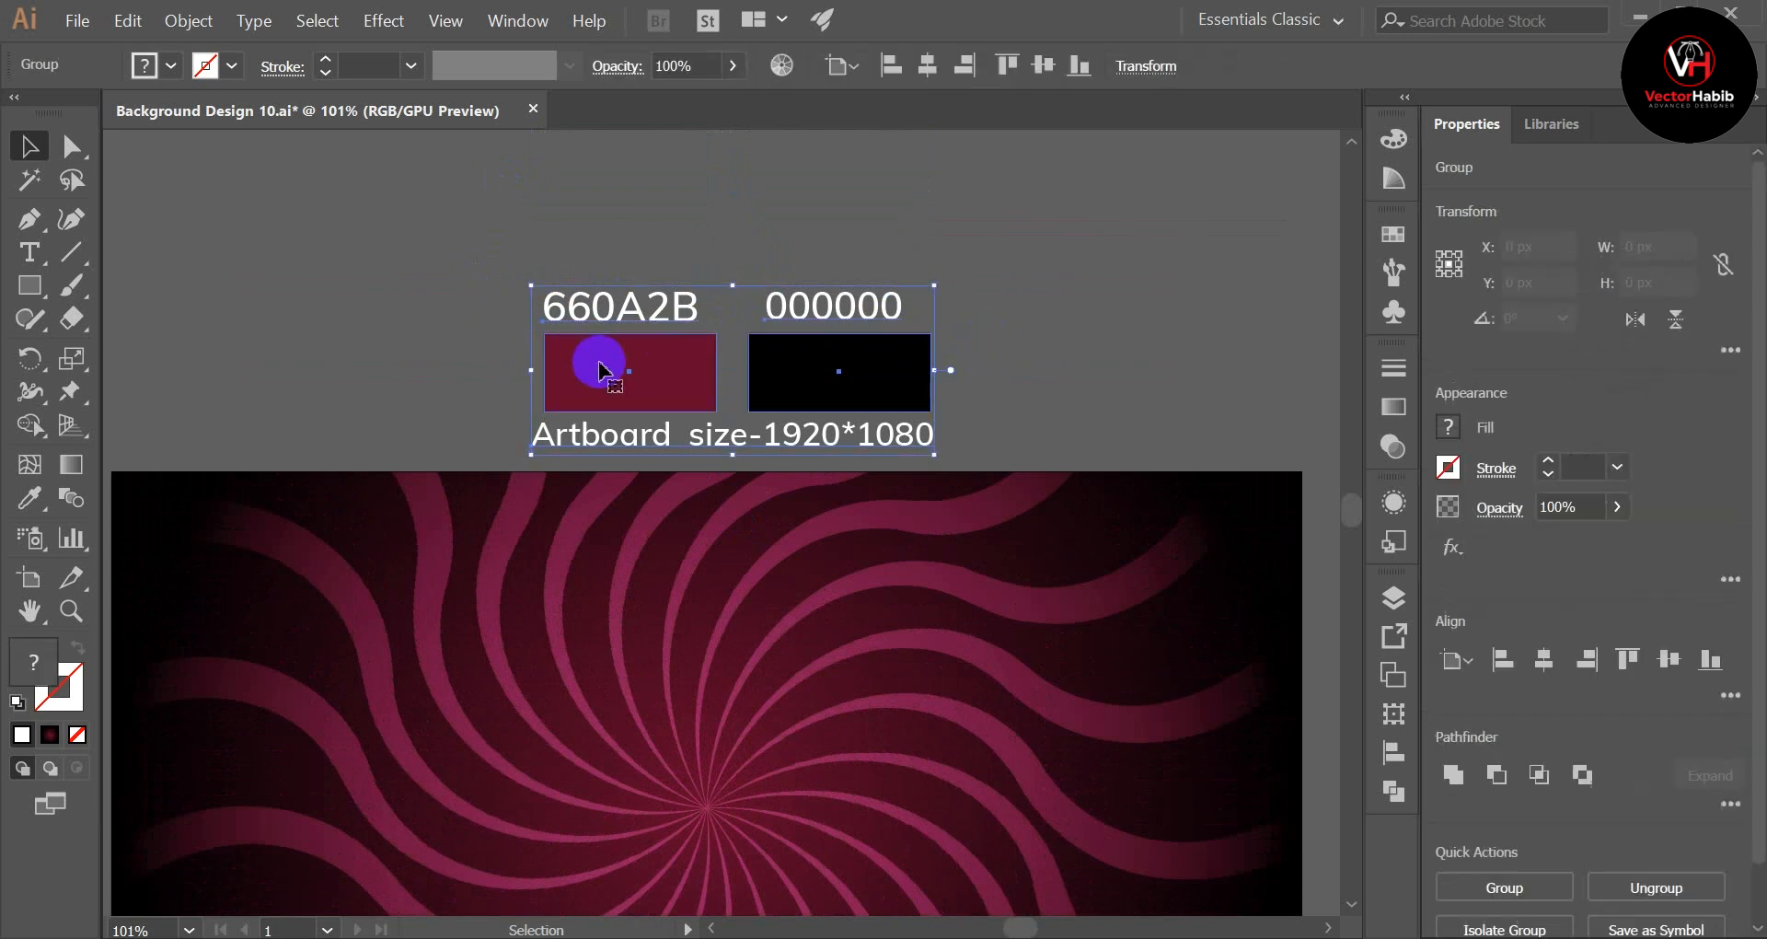
click(978, 339)
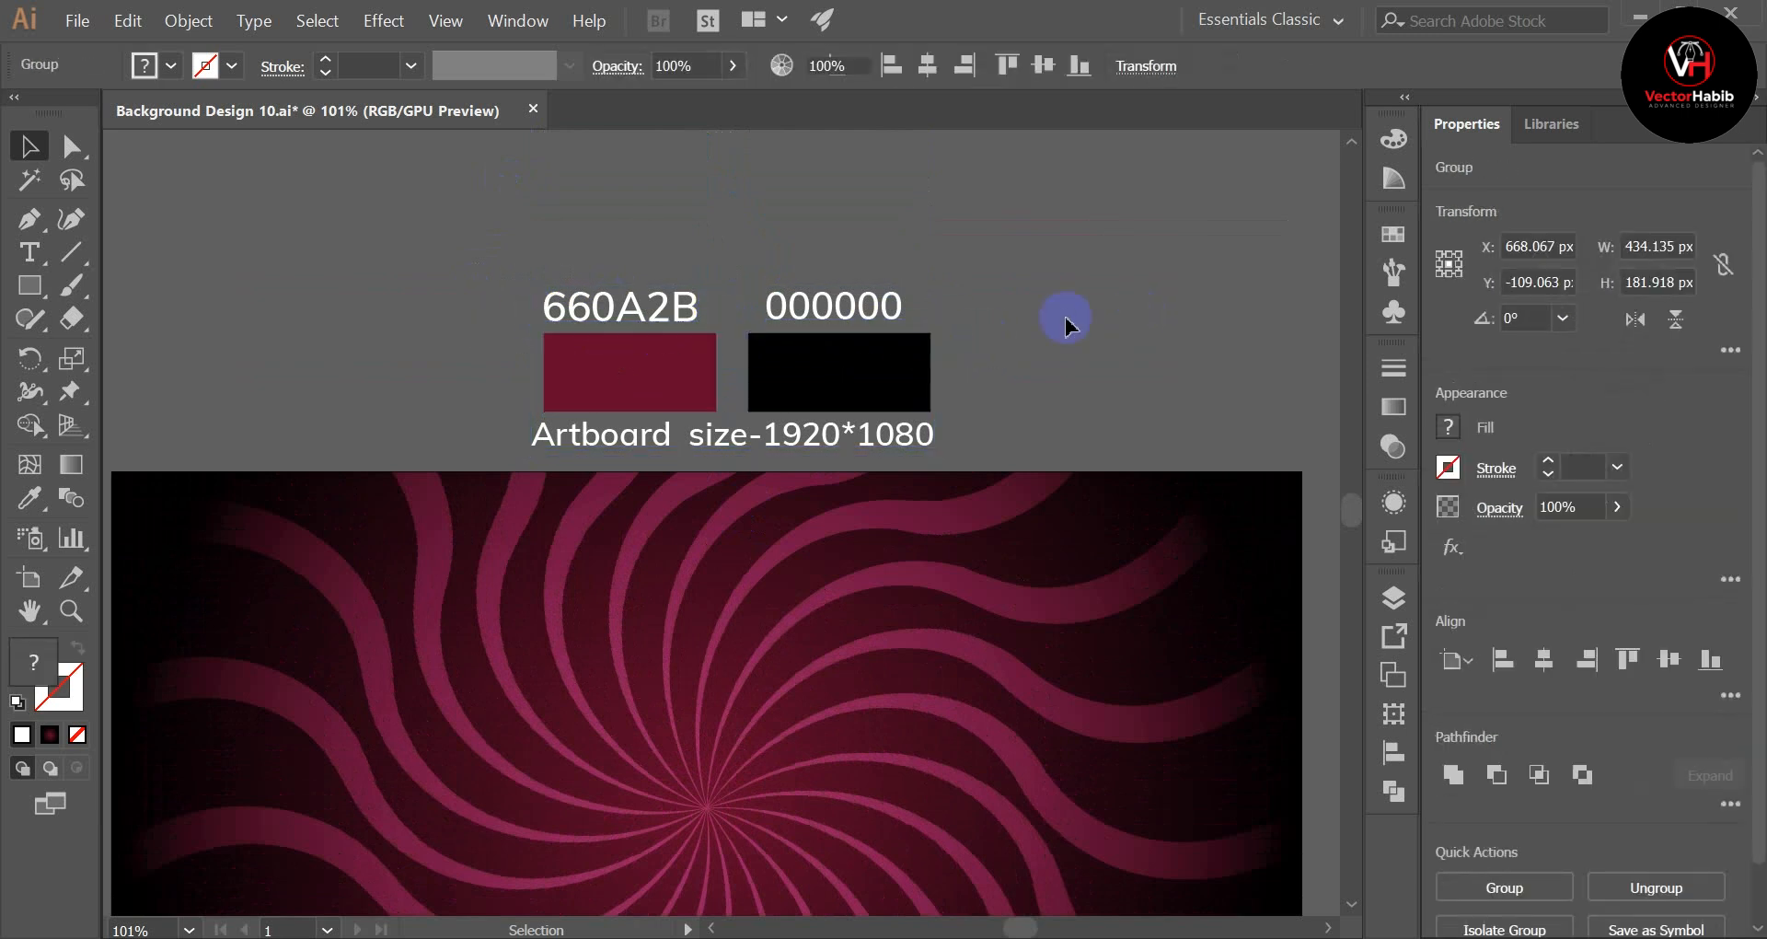
click(718, 449)
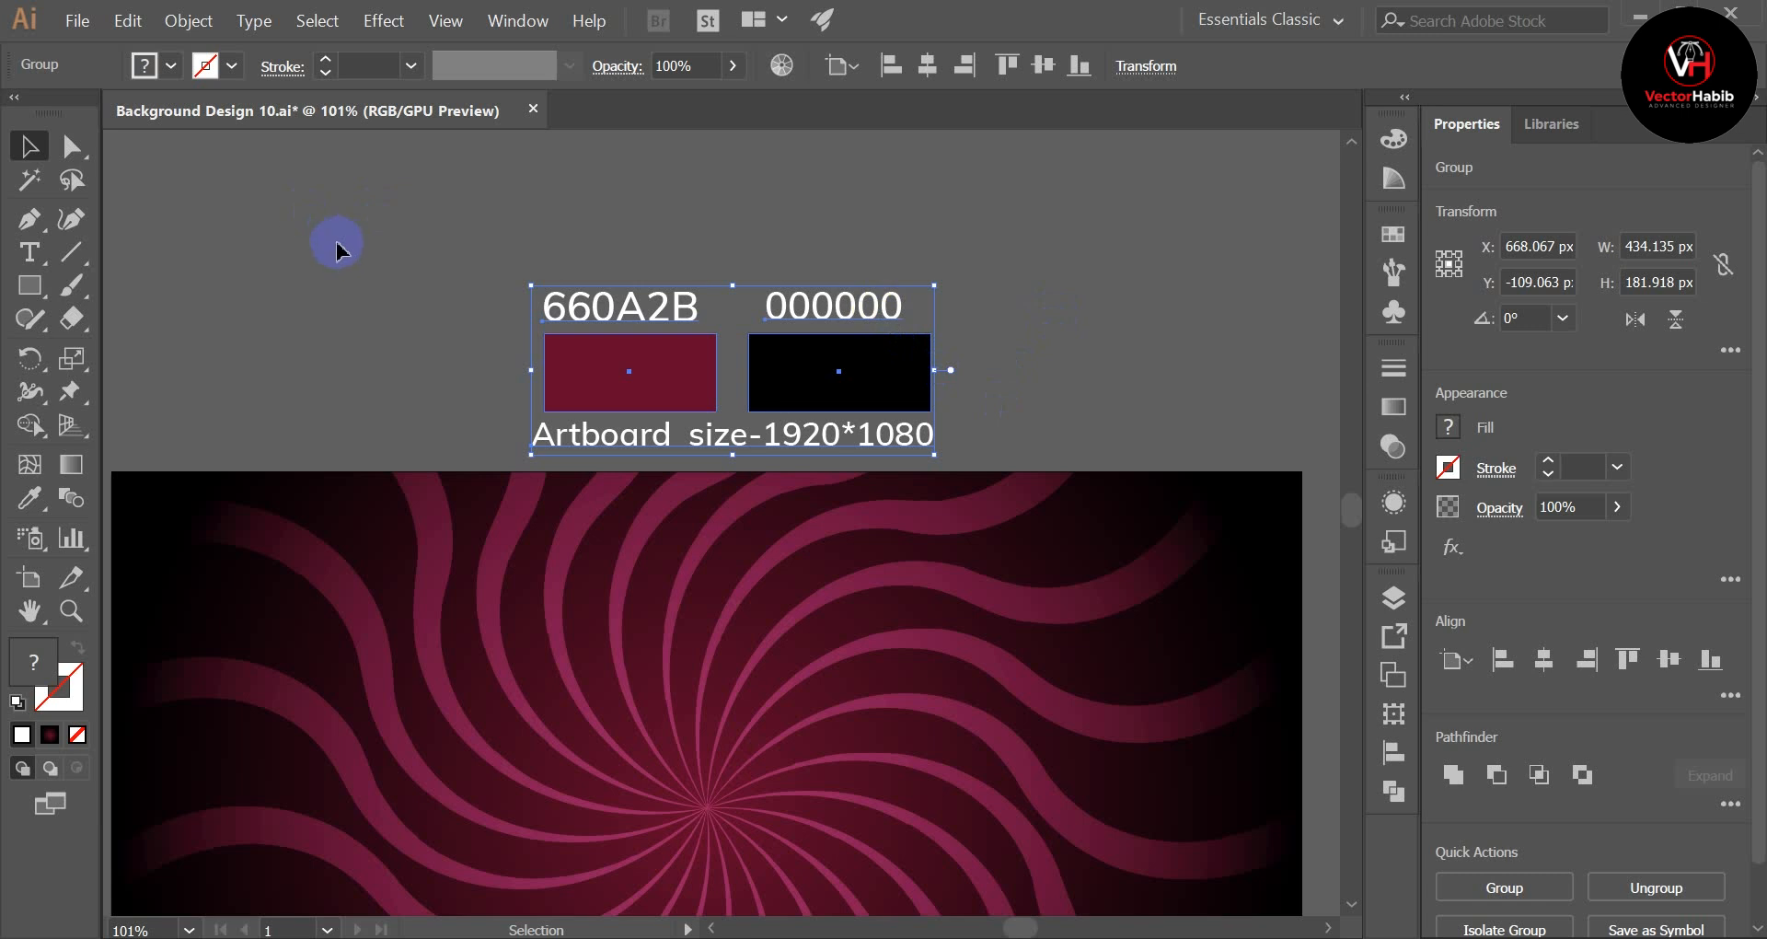
Step: Create a new web document 1920 px wide and 1080 px high
click(77, 20)
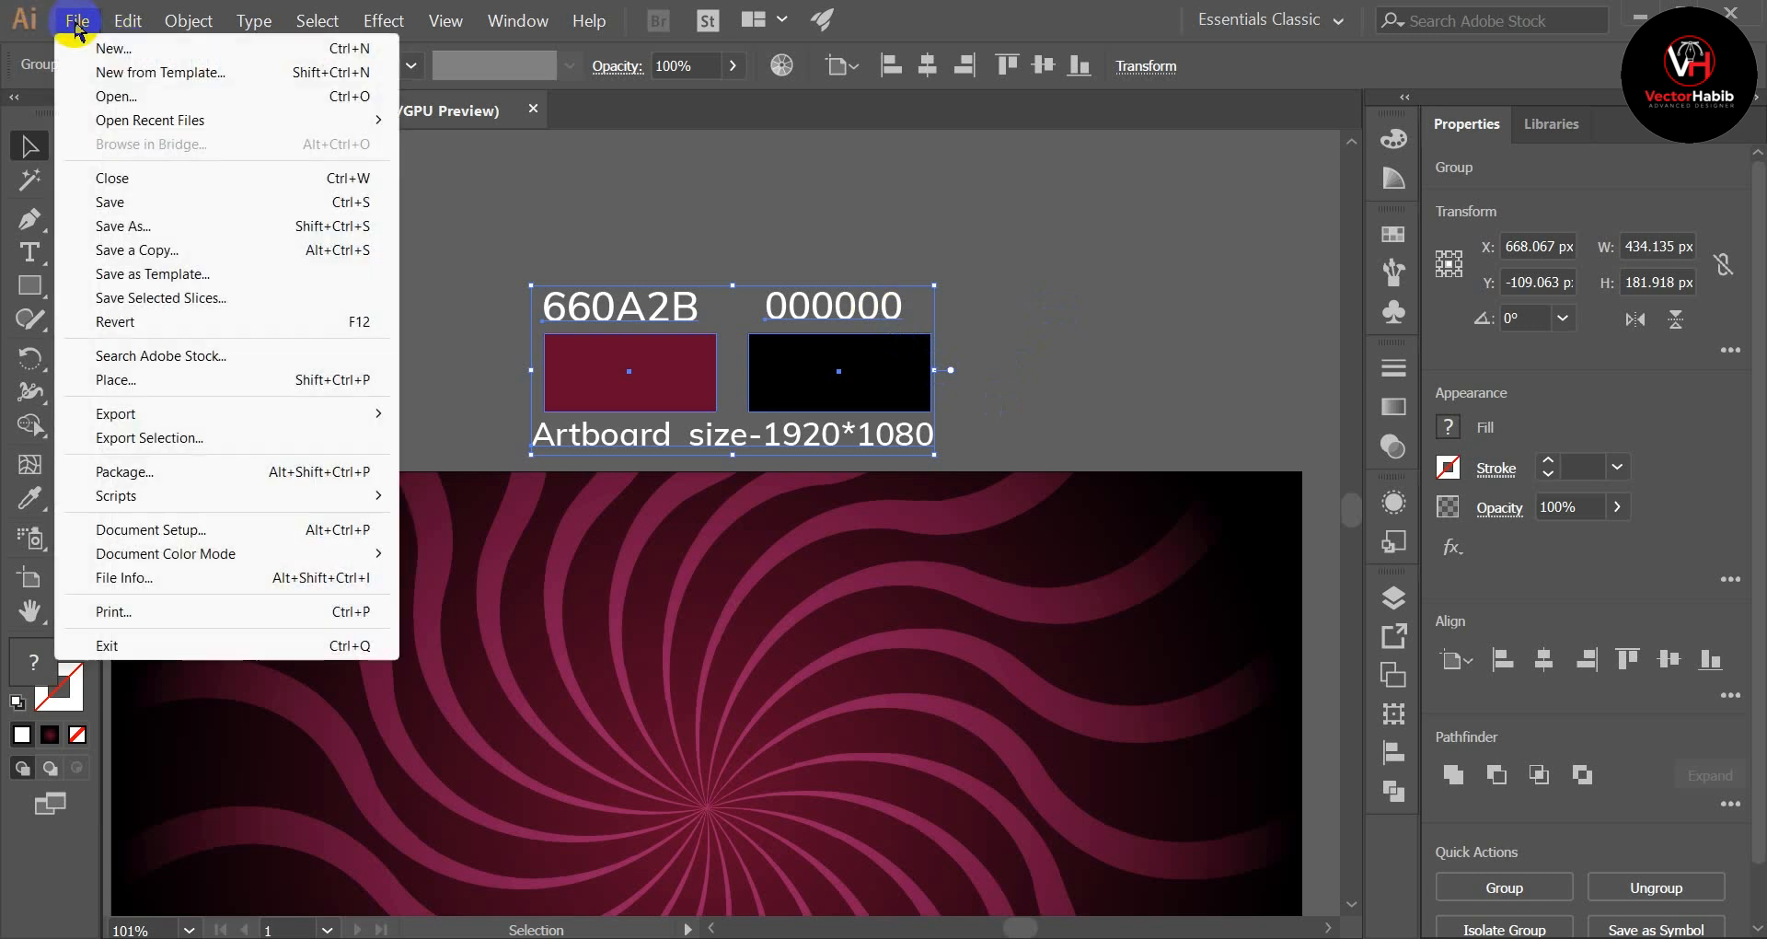
click(118, 53)
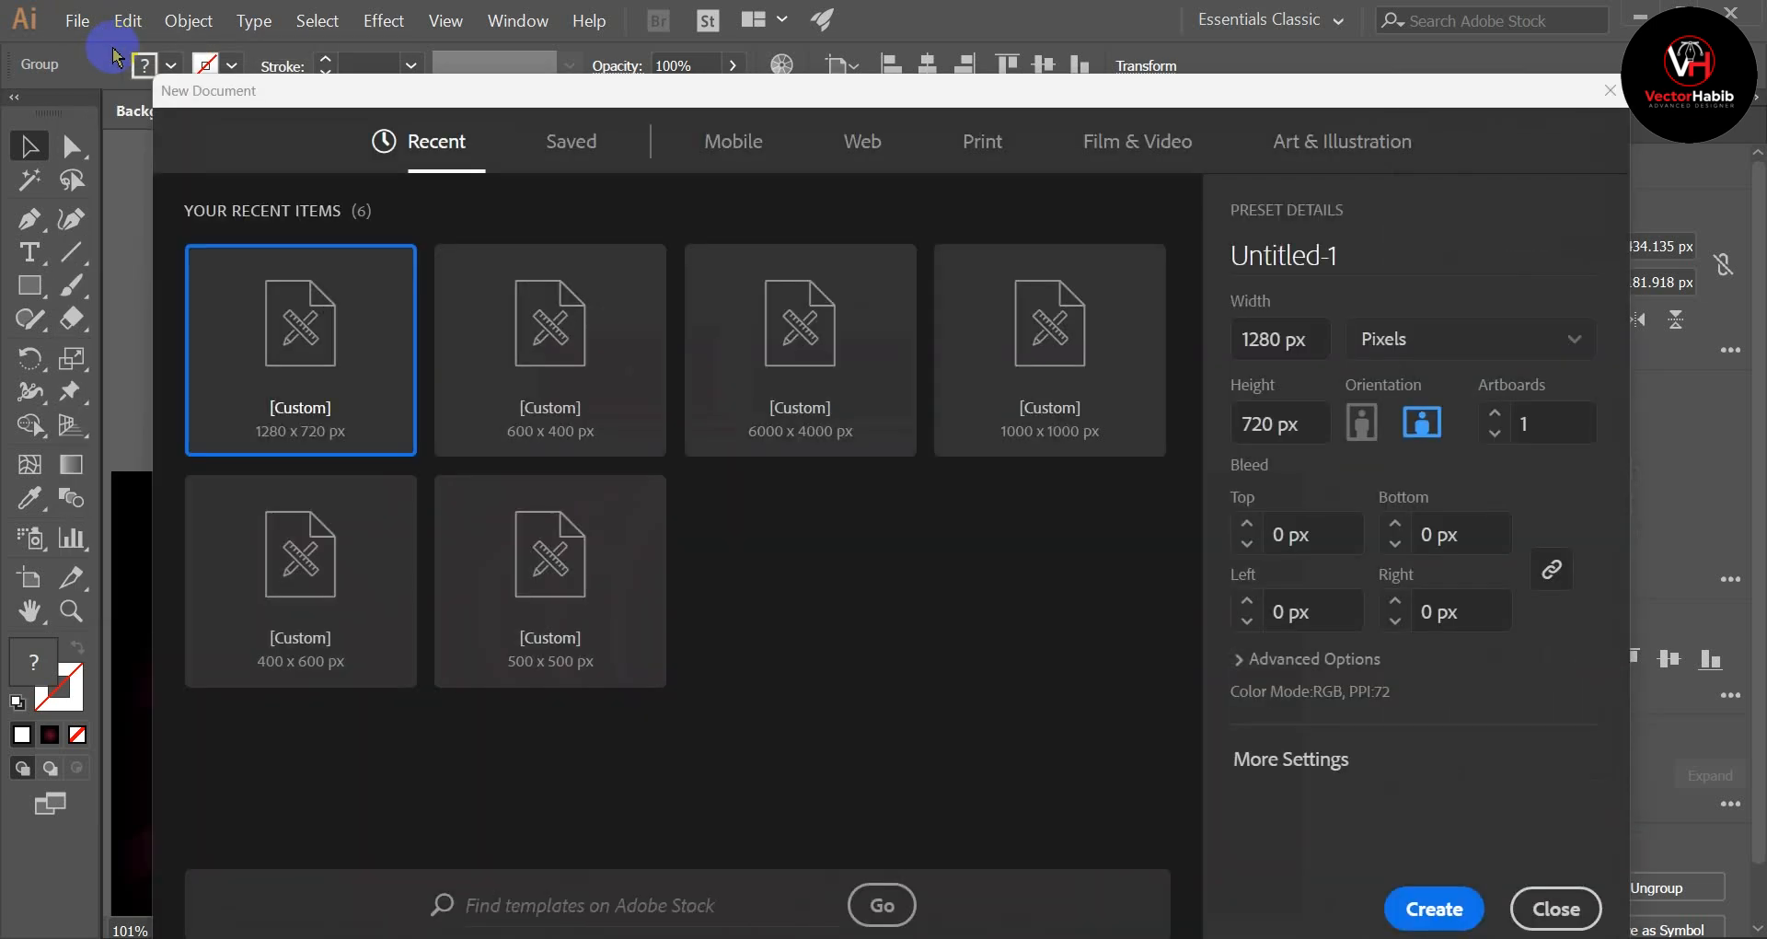
click(571, 129)
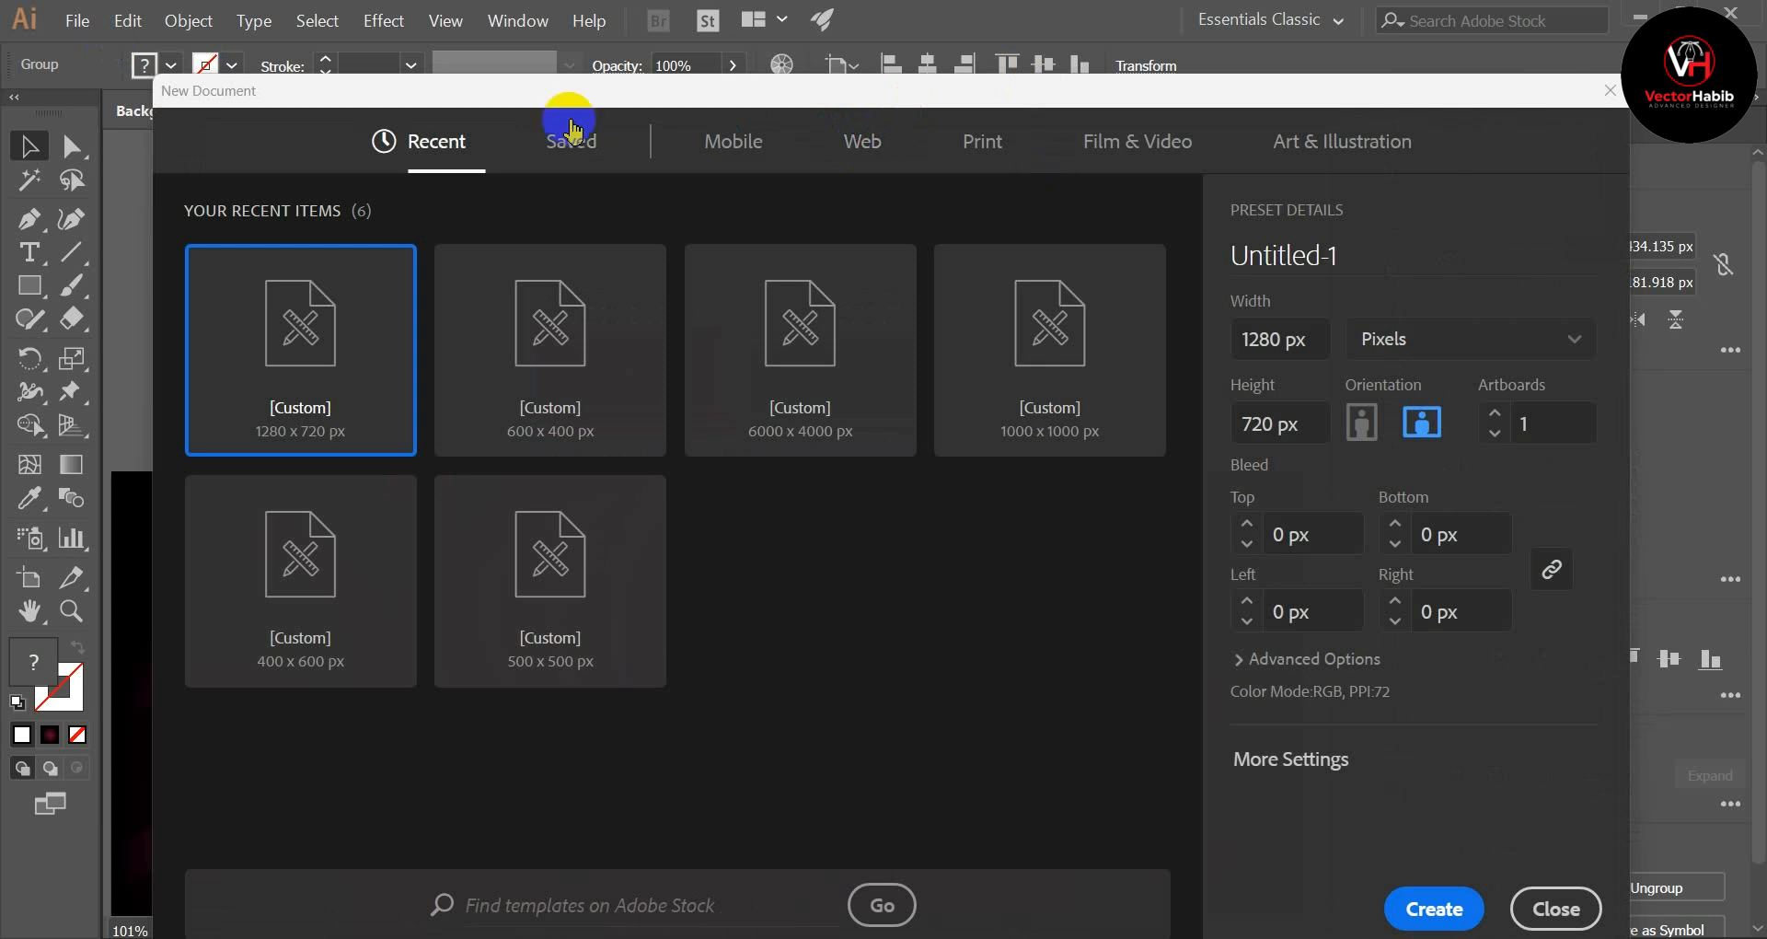
click(861, 142)
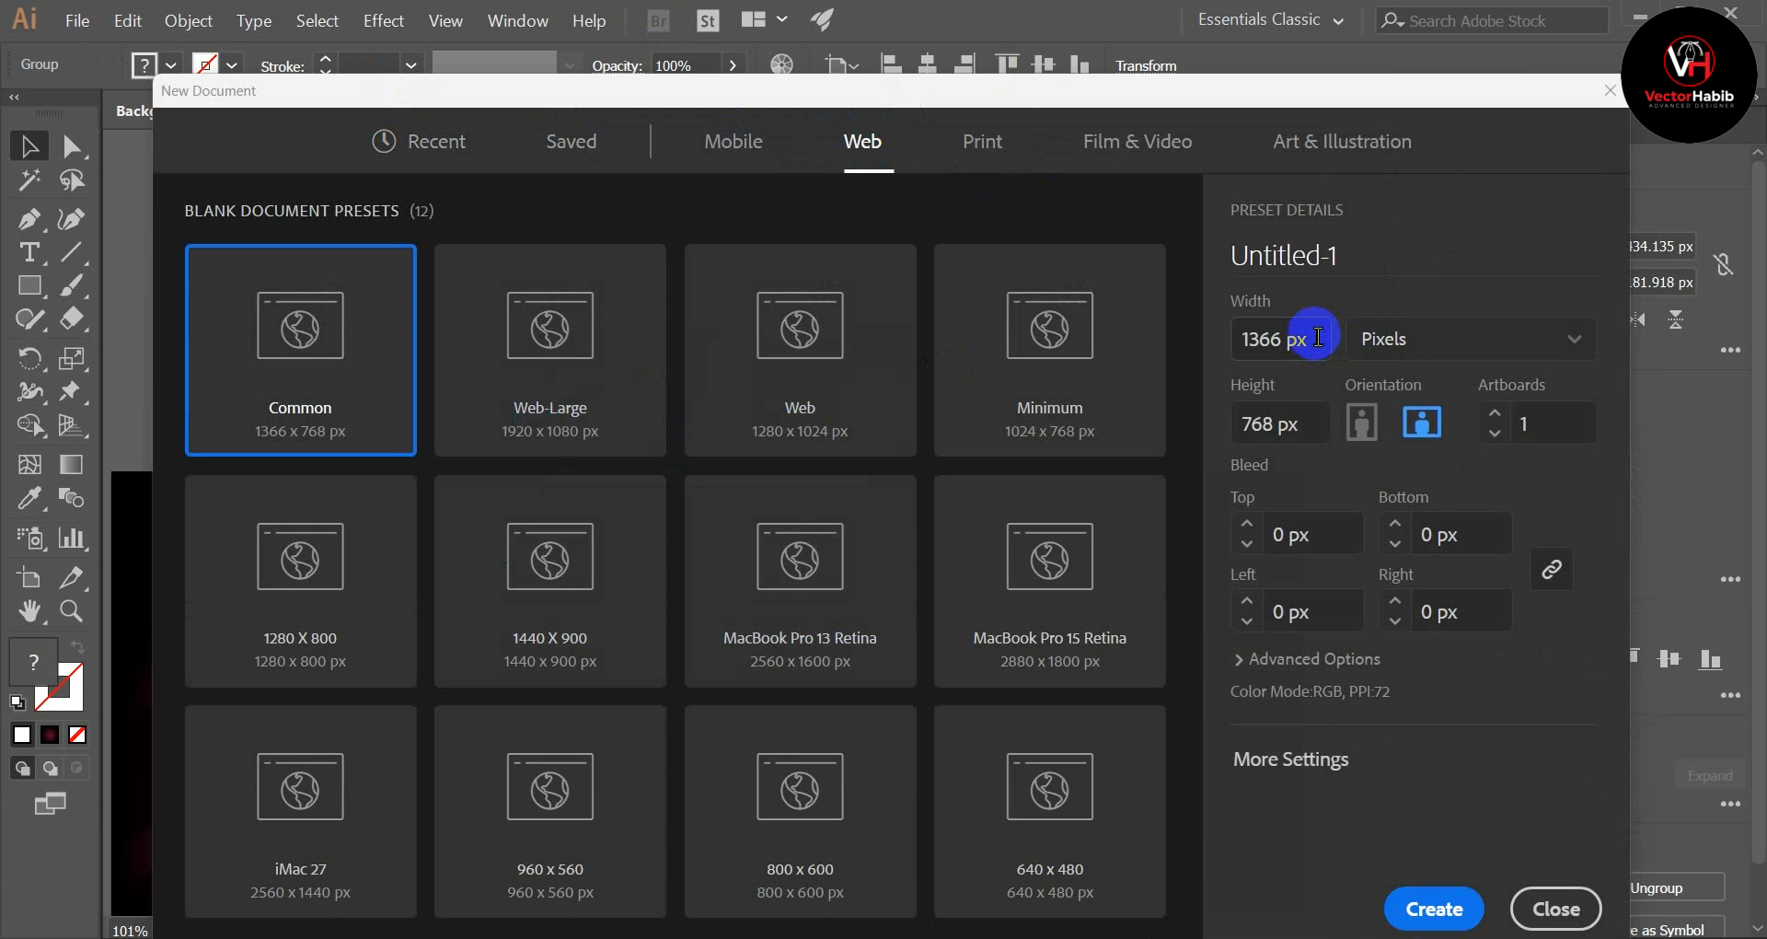
drag(1316, 346, 1208, 344)
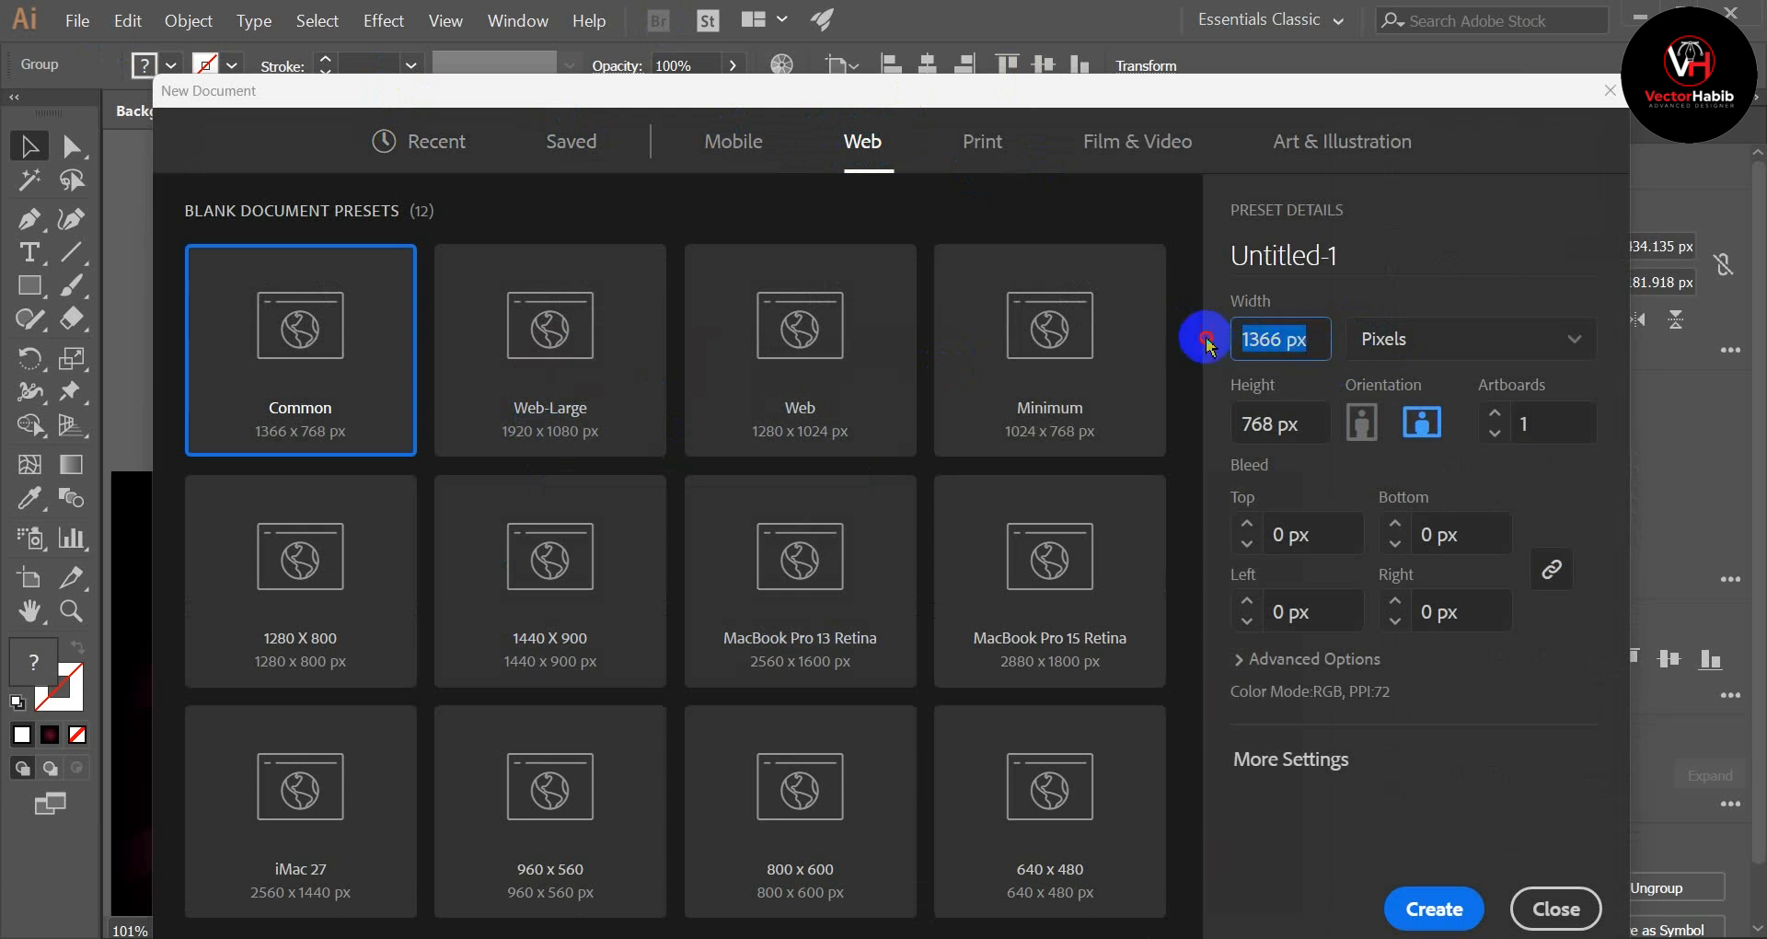
text(1)
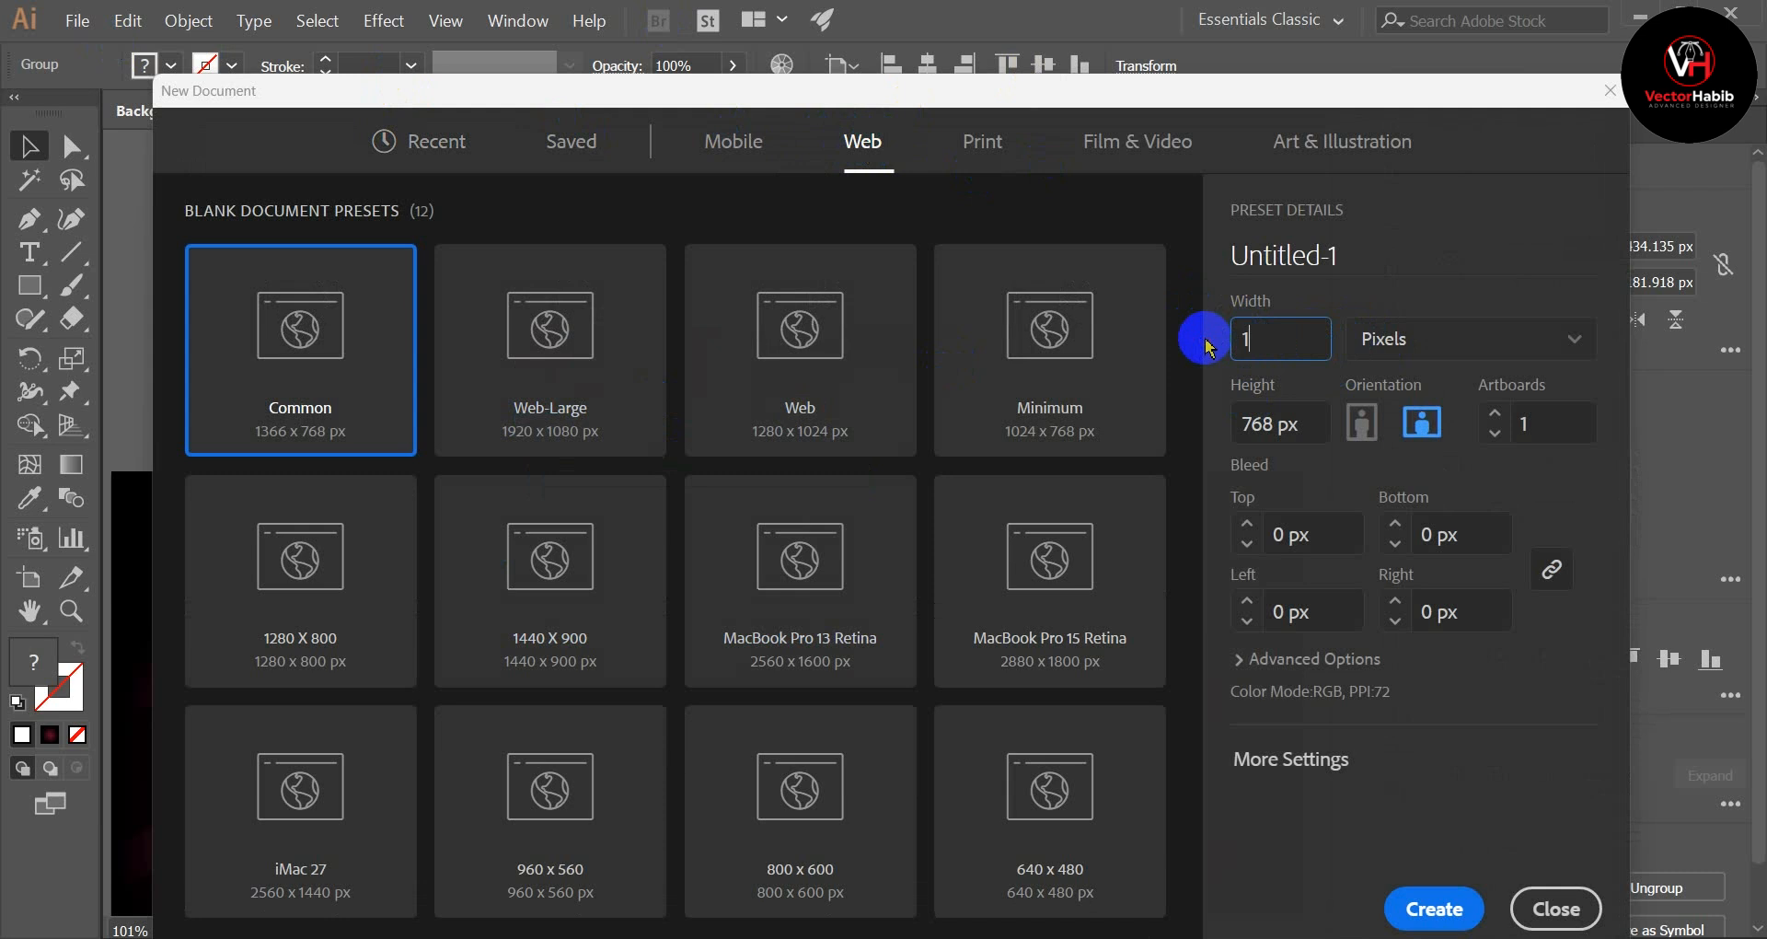
text(980)
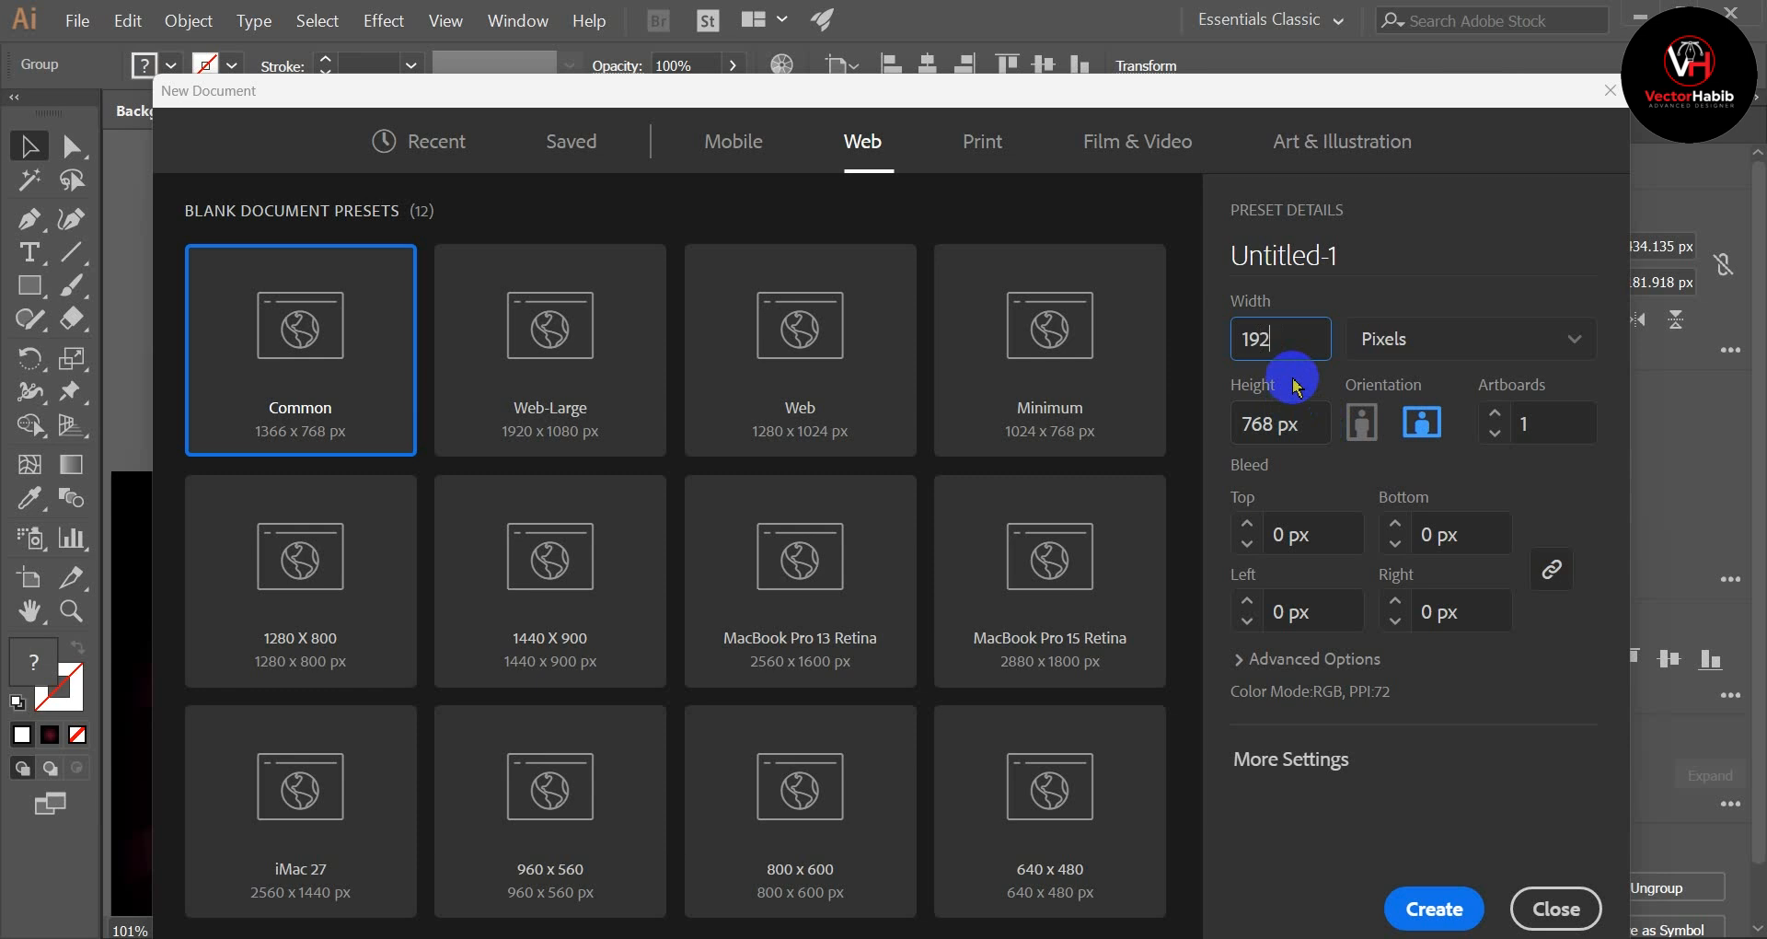
text(0)
key(Tab)
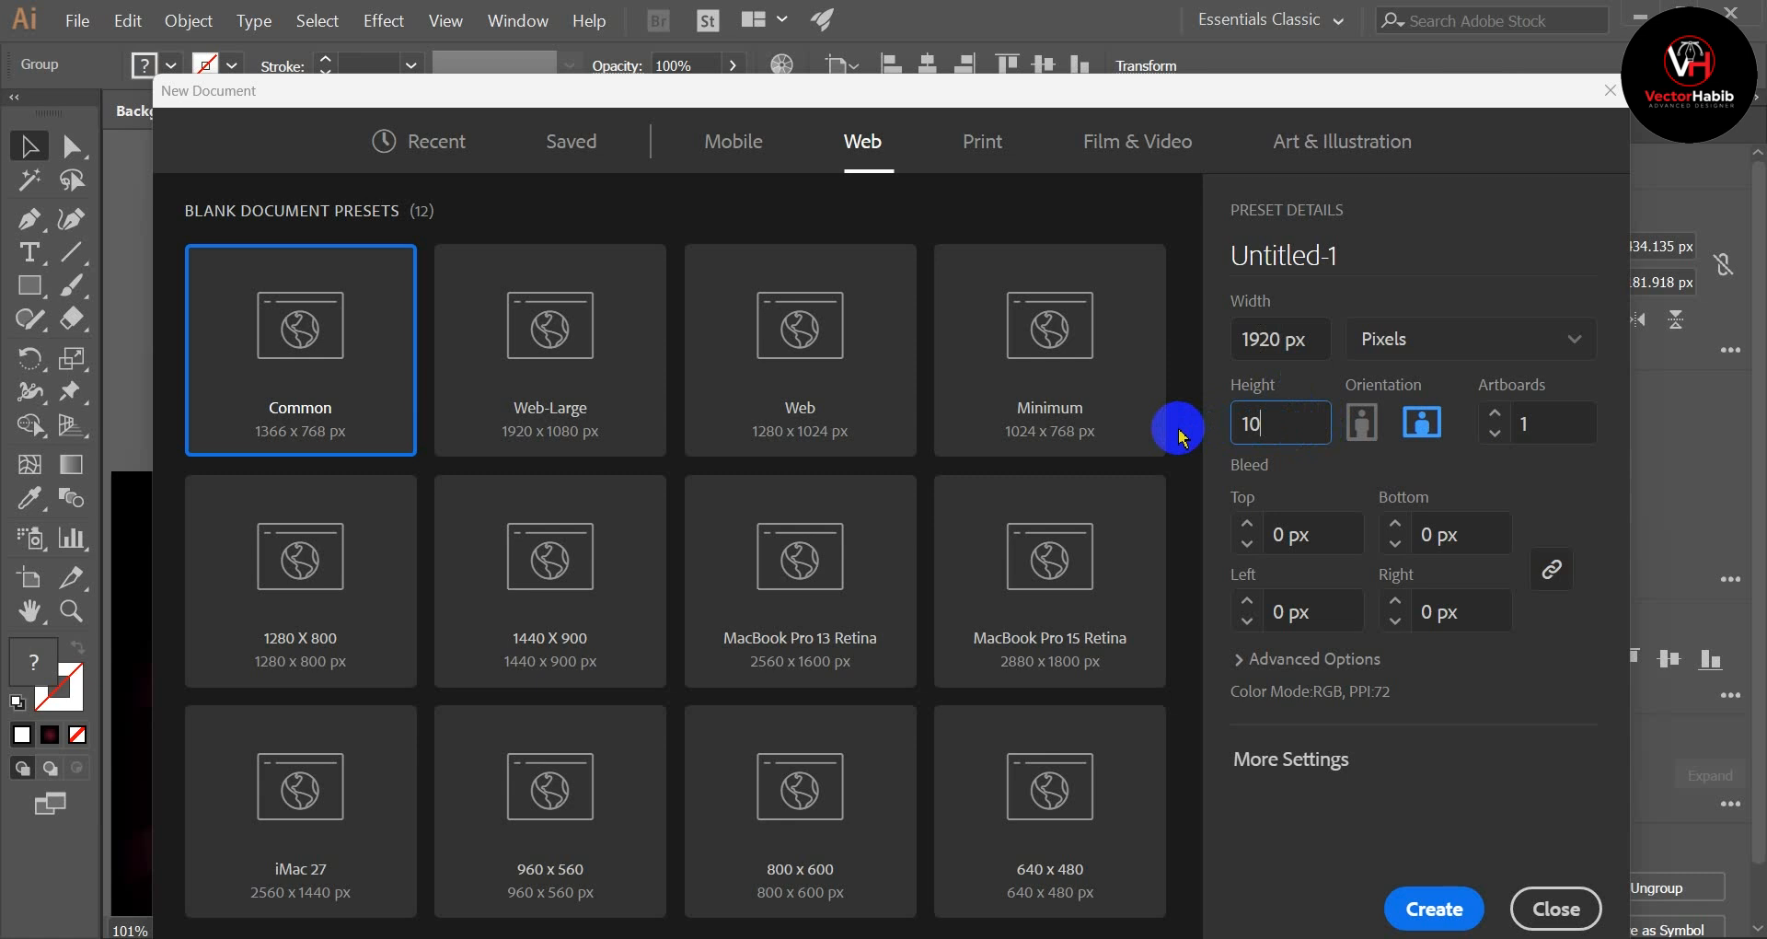
text(1080)
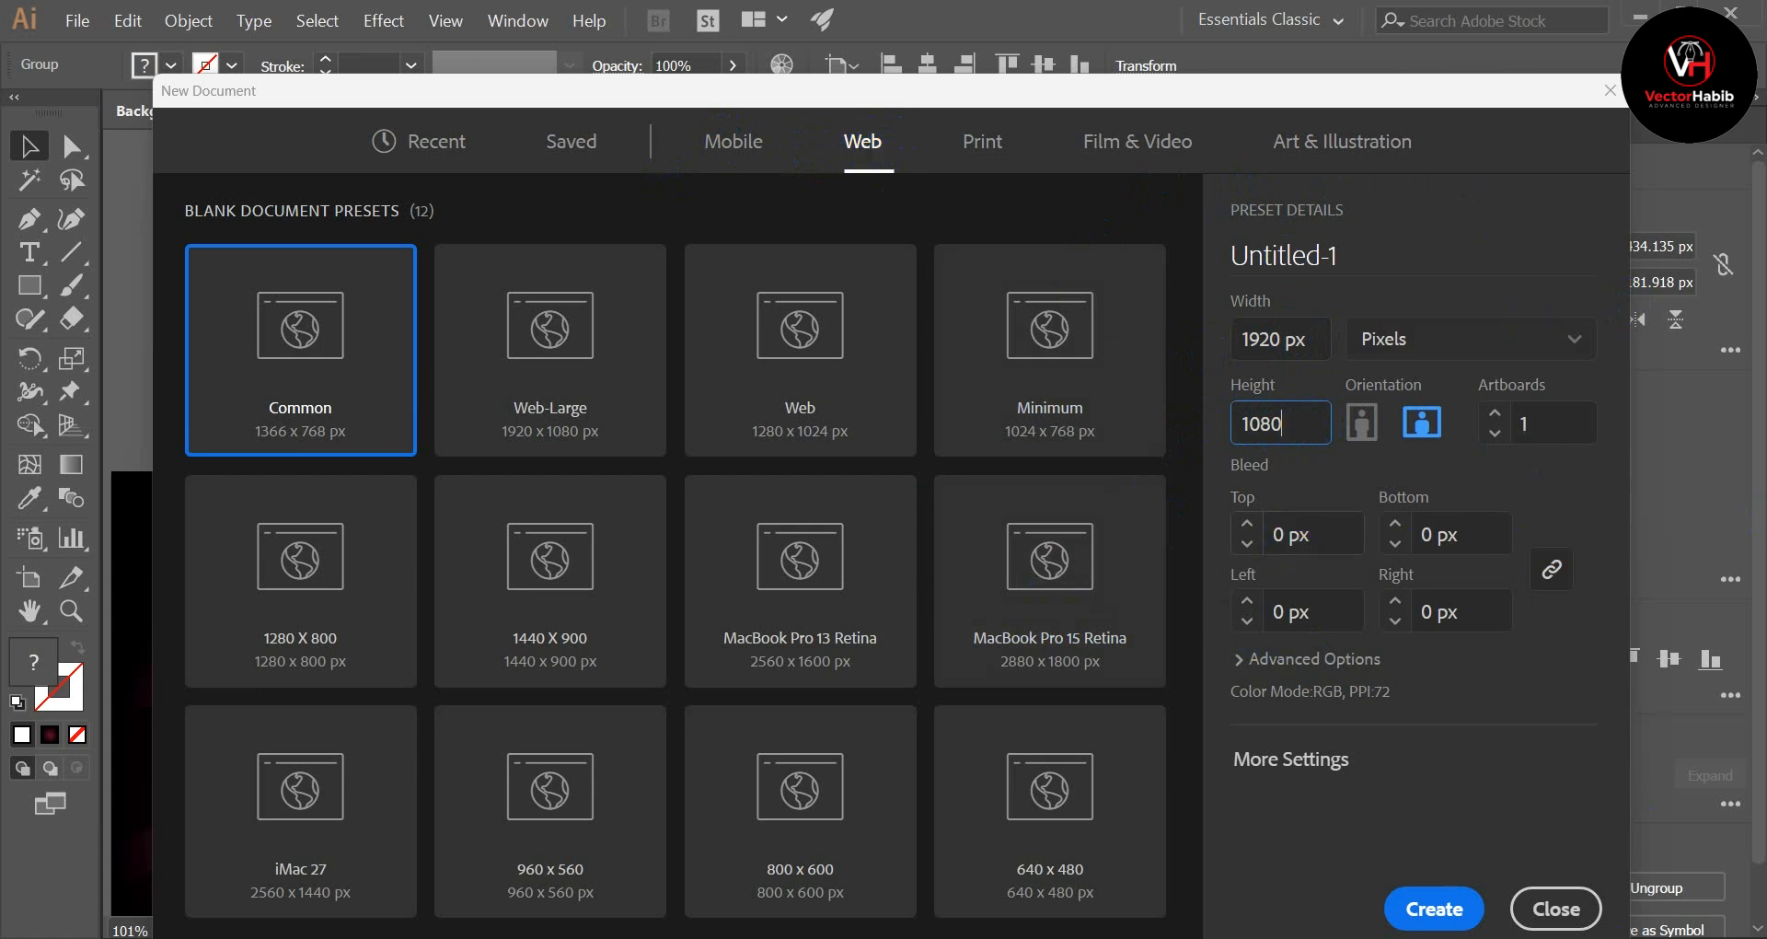
click(1435, 911)
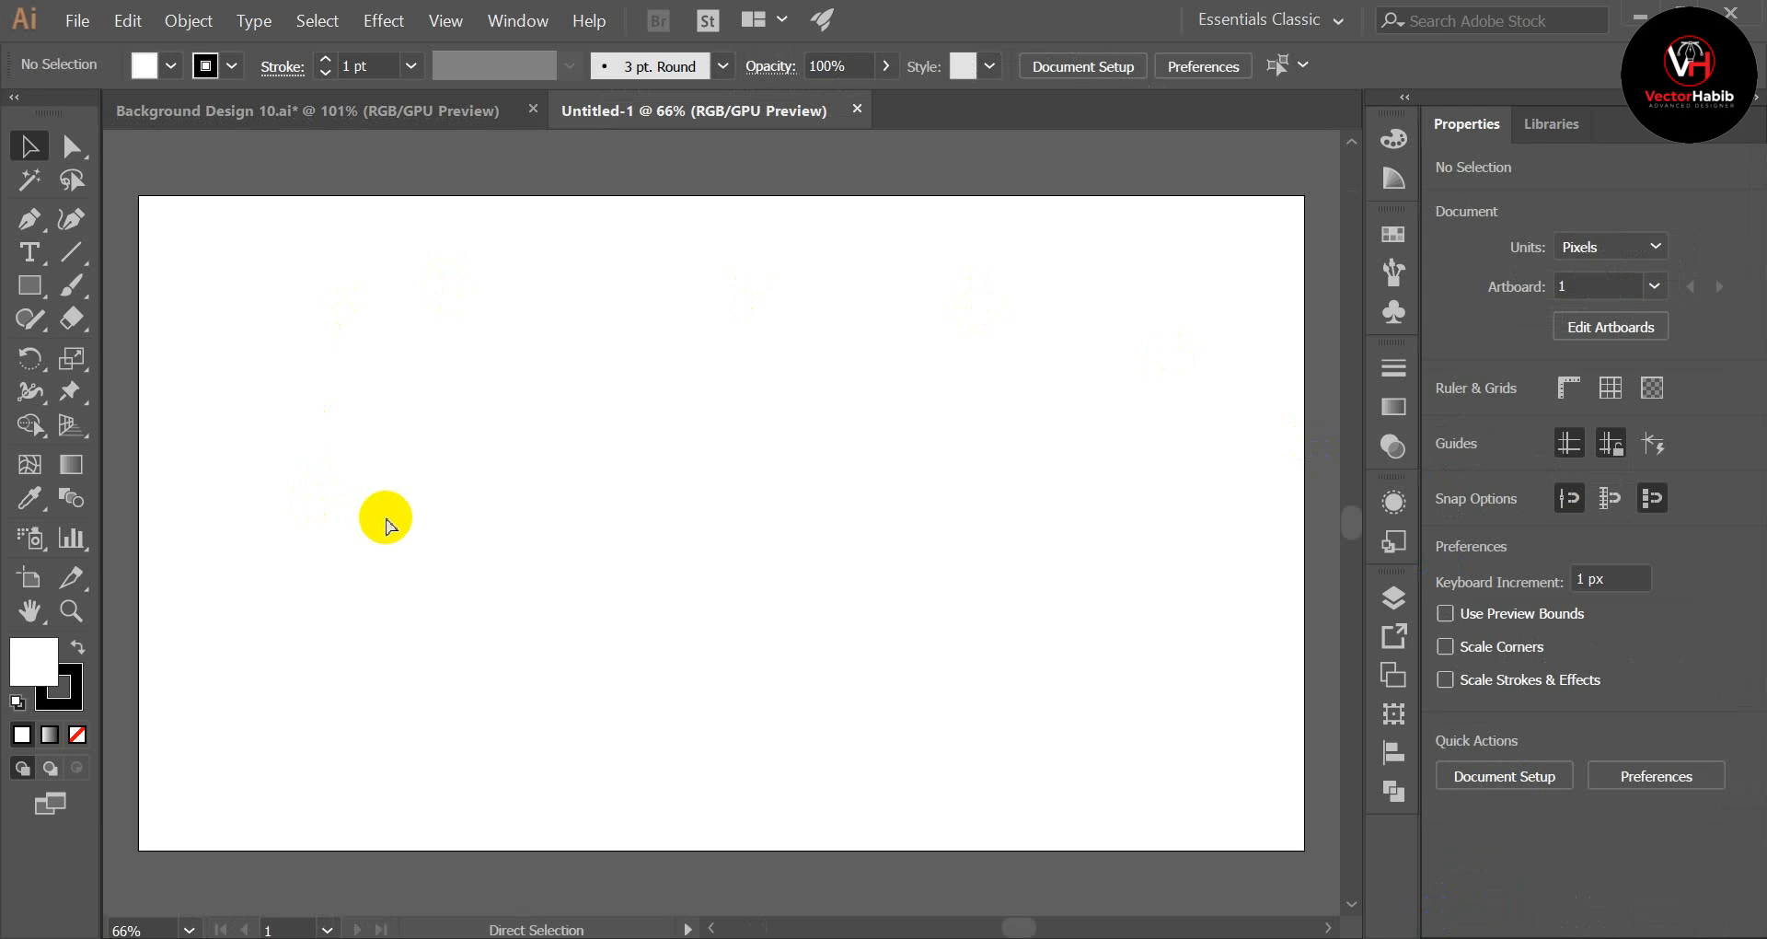
Step: Set the fill to none and draw a vertical line about 1122 px long, starting above the artboard near its horizontal centre
key(ctrl+minus)
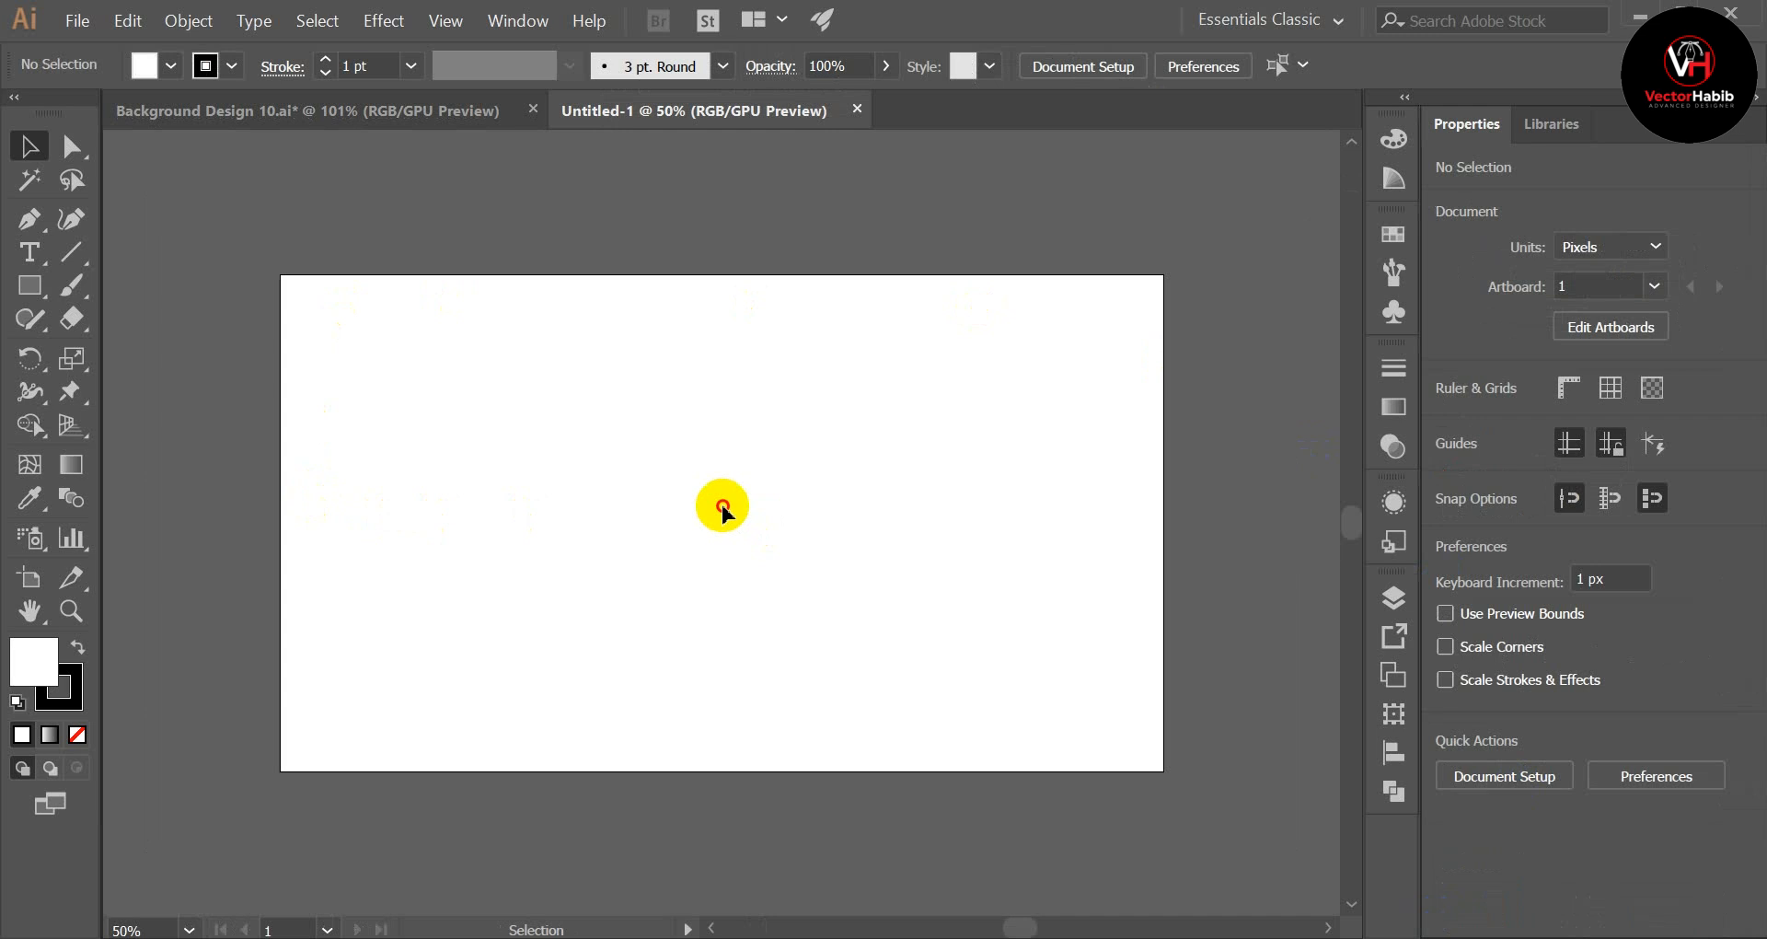
click(473, 110)
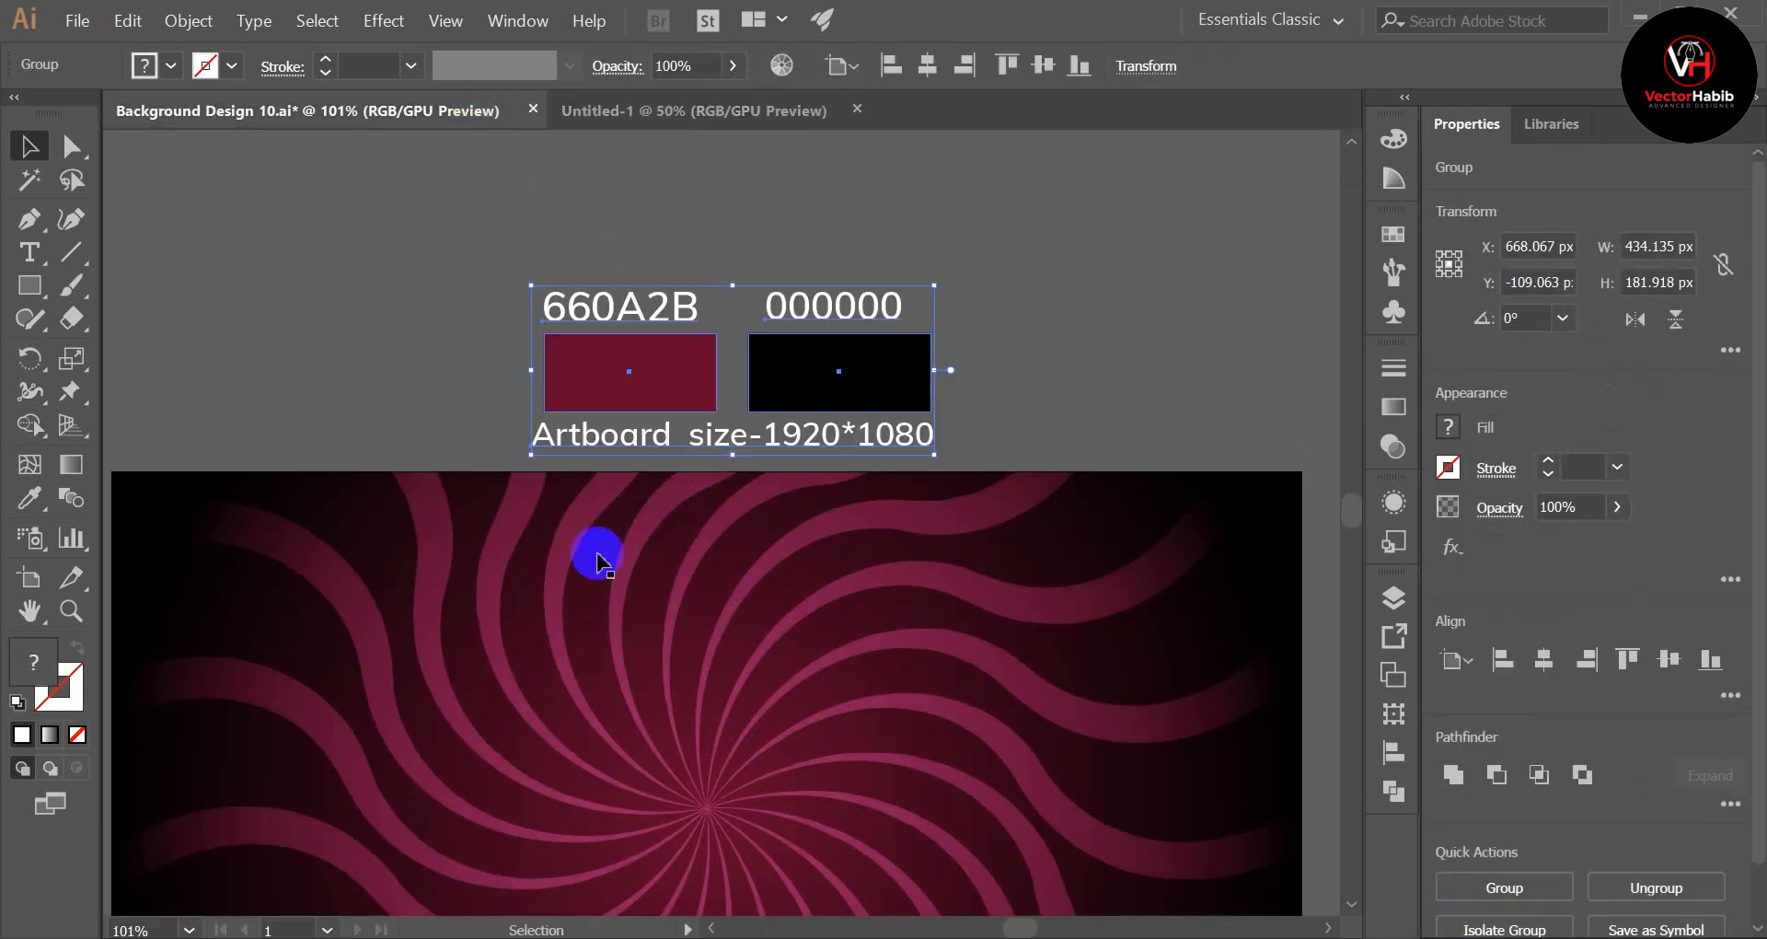
click(676, 109)
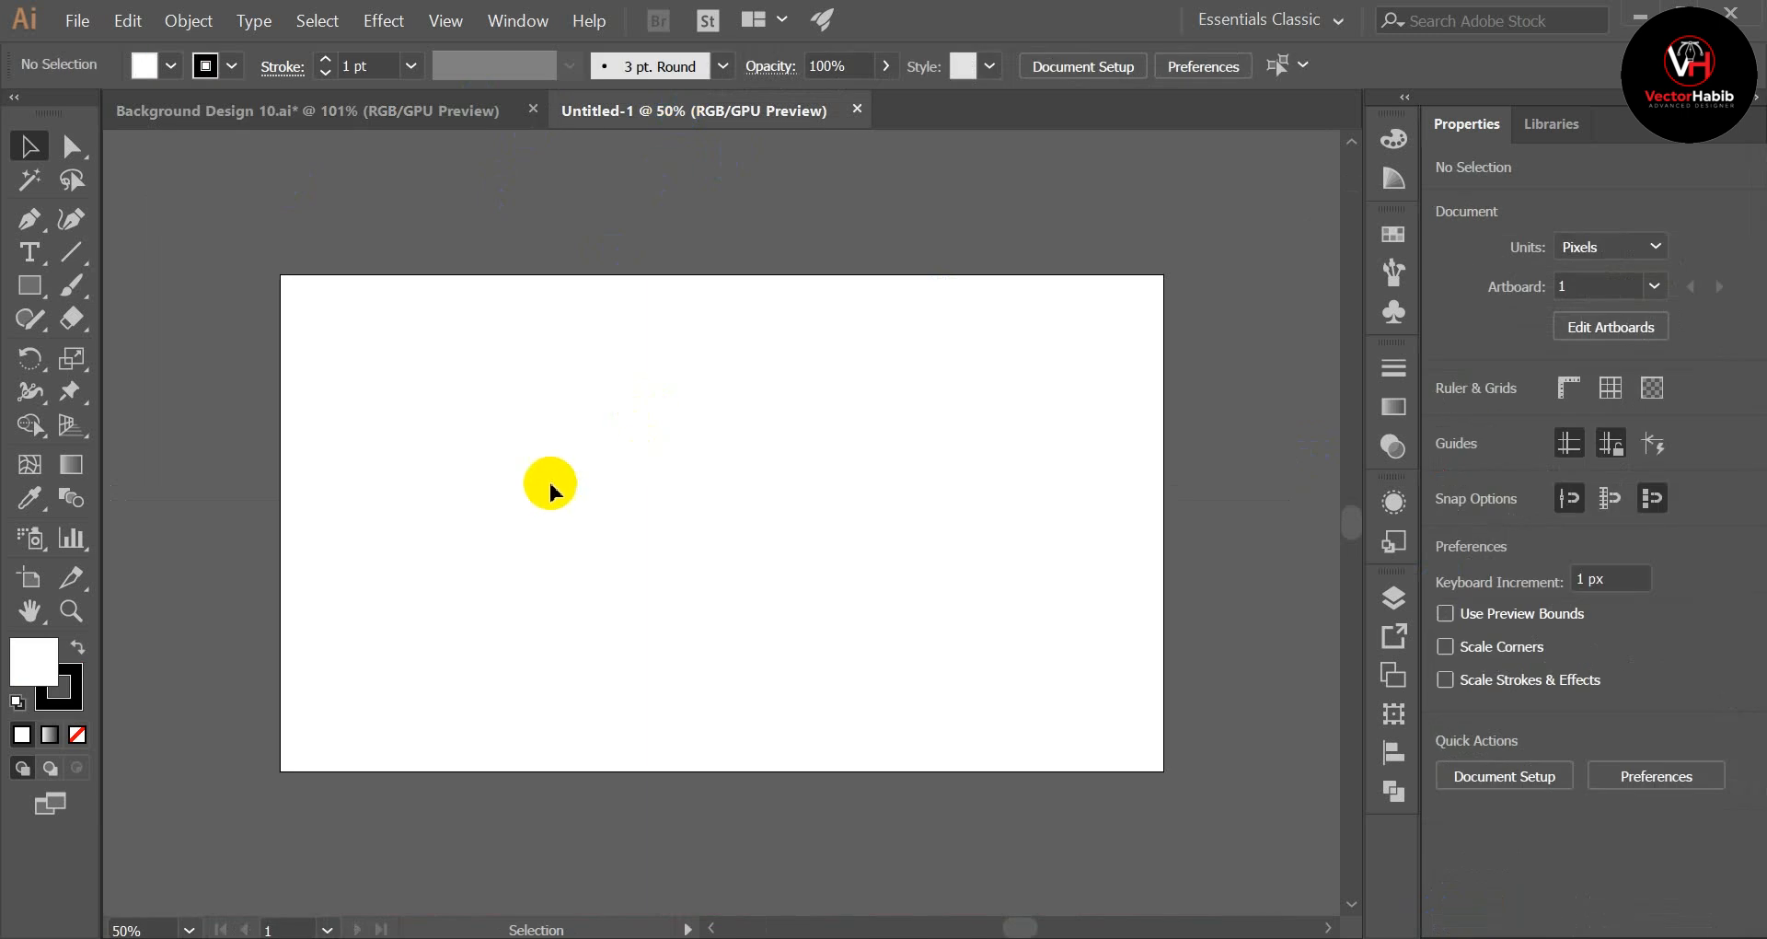
scroll(148, 339, up, 1)
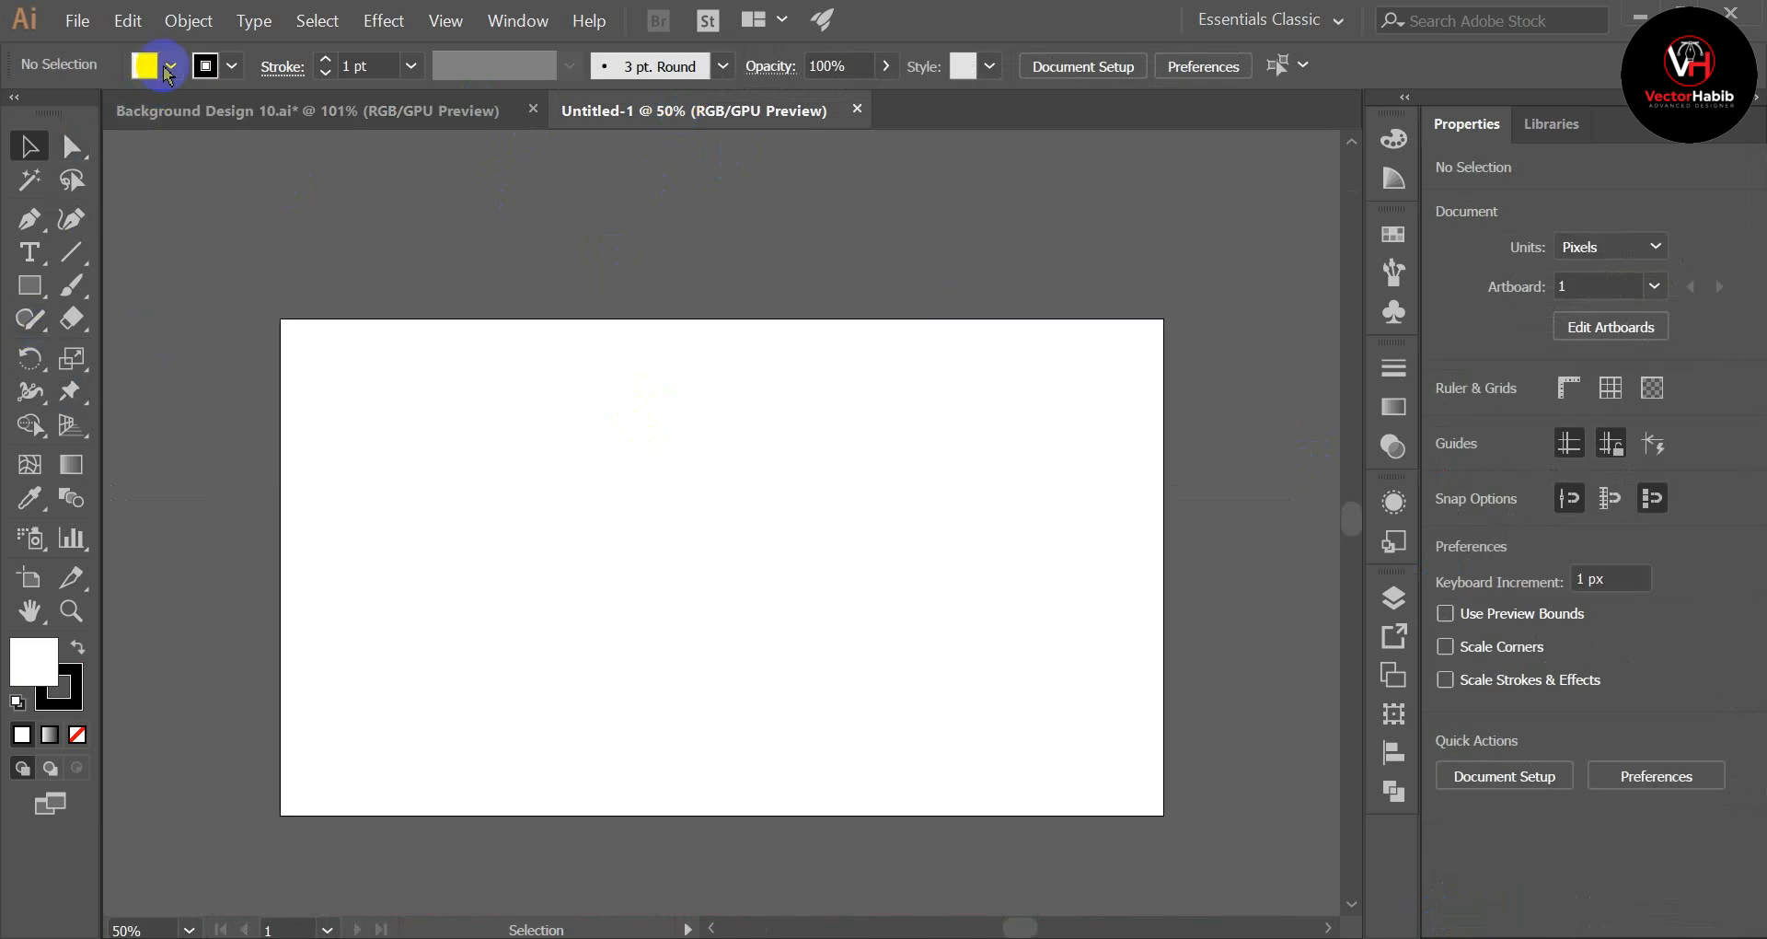
click(170, 66)
click(22, 121)
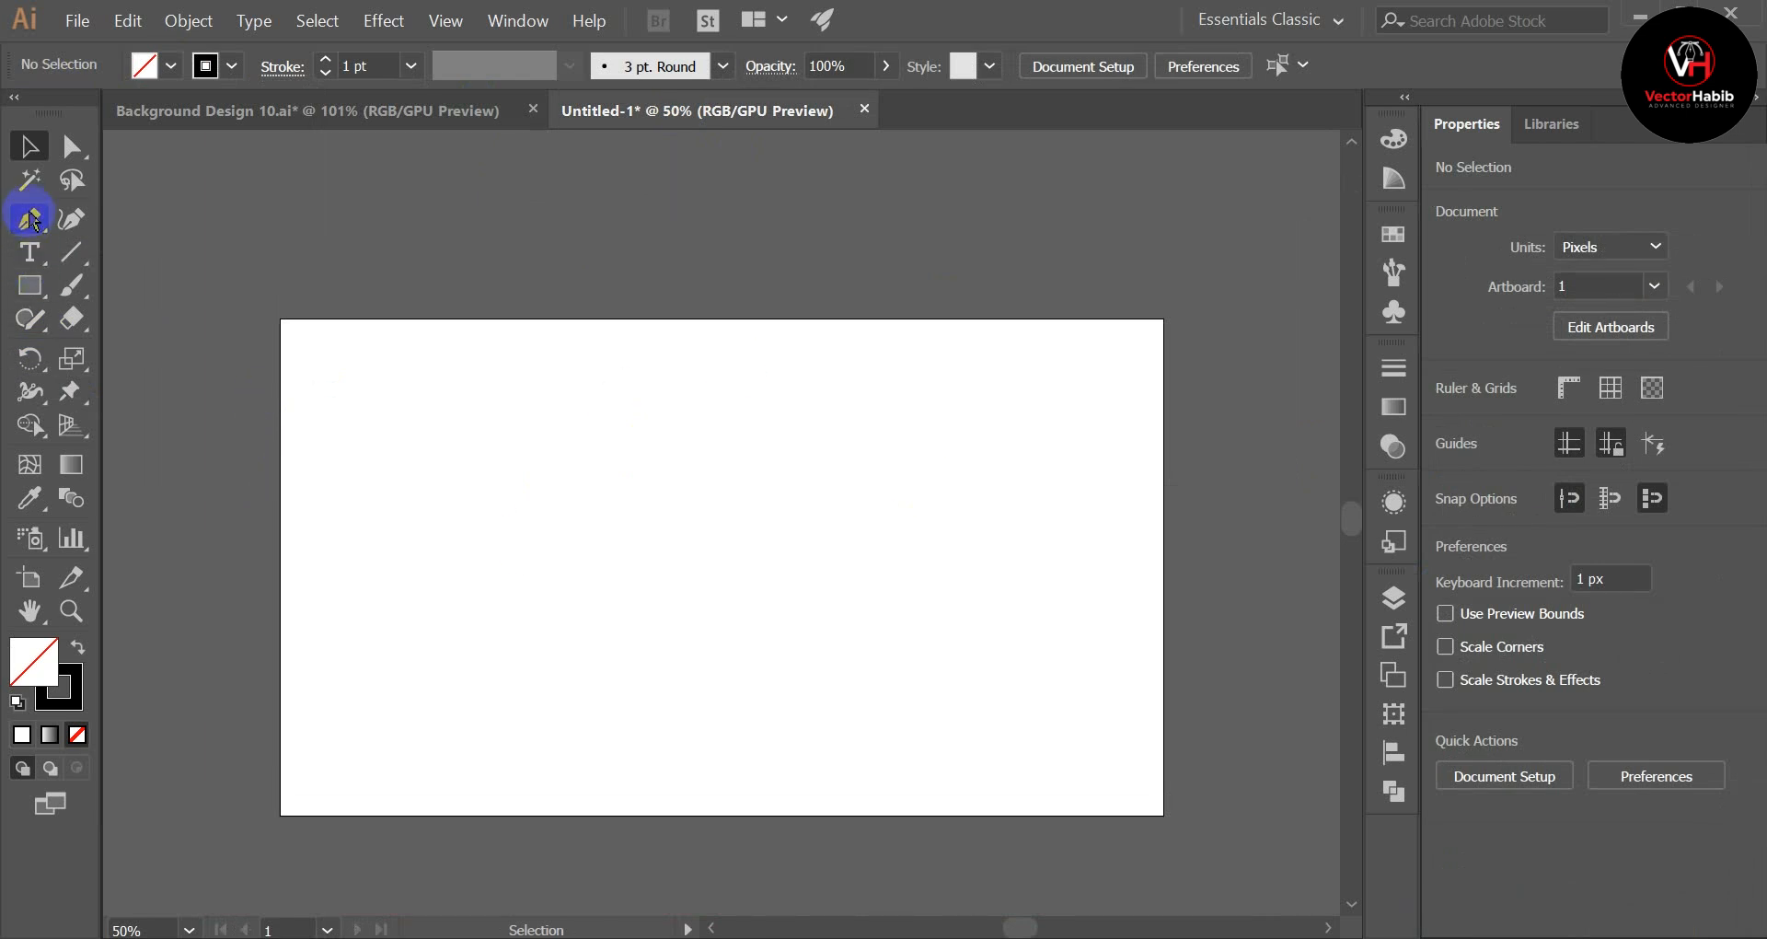
drag(73, 265, 221, 268)
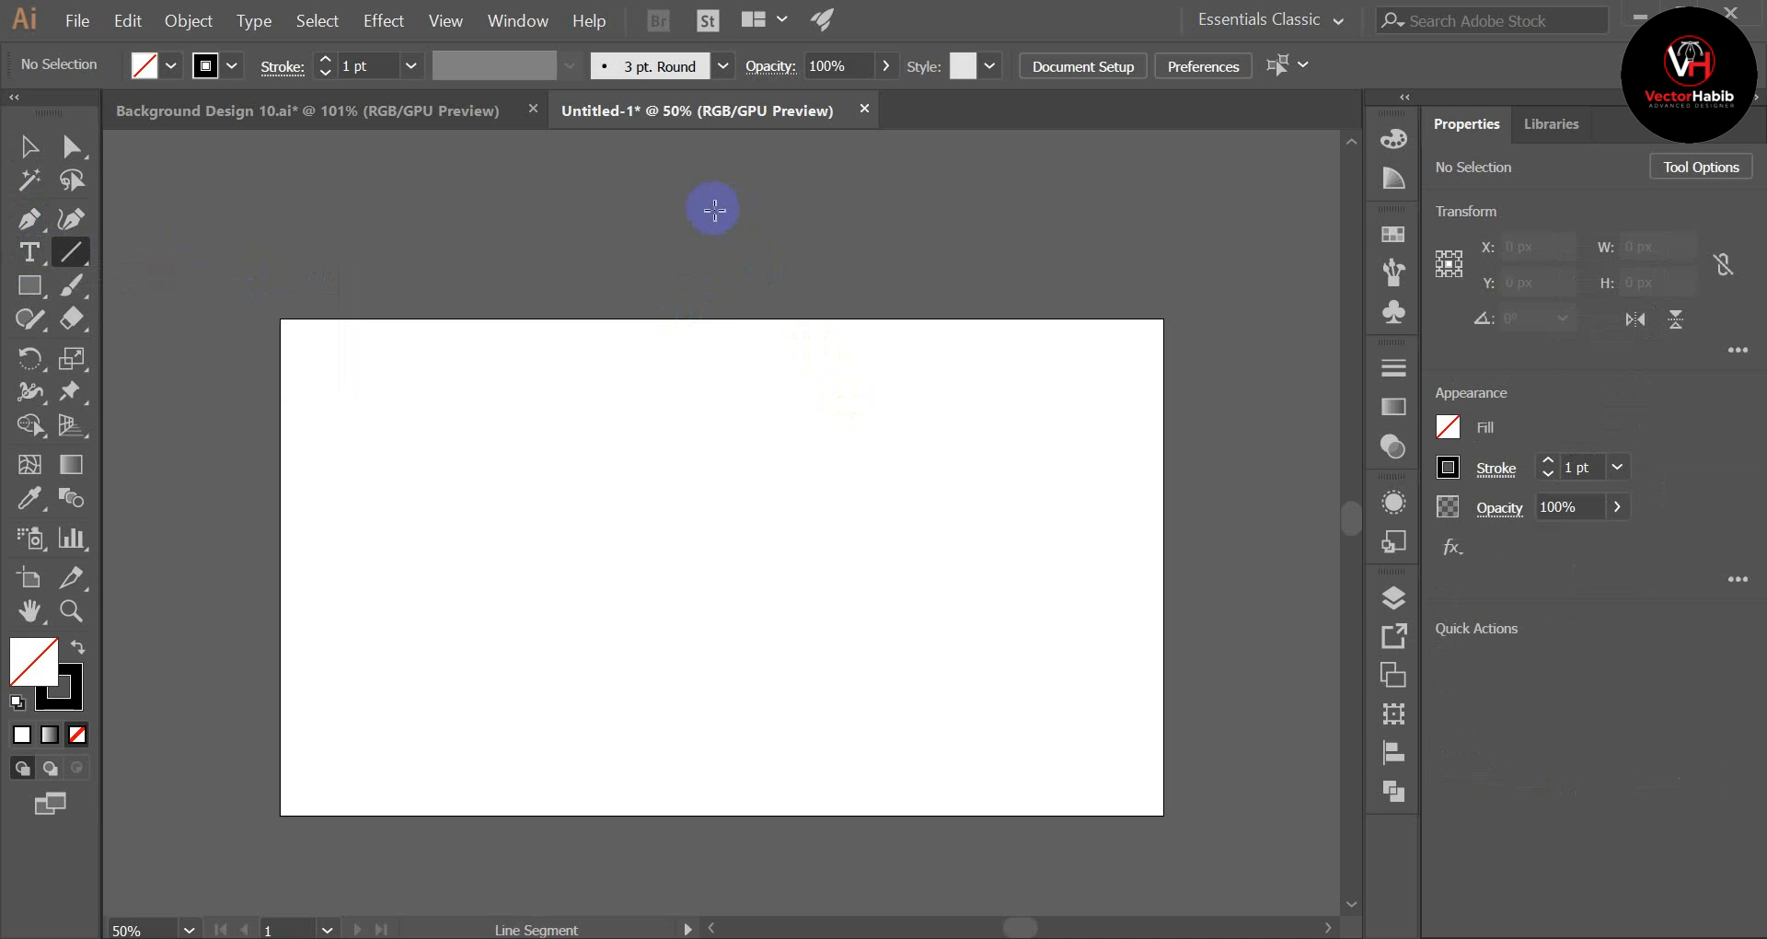
drag(740, 212, 704, 727)
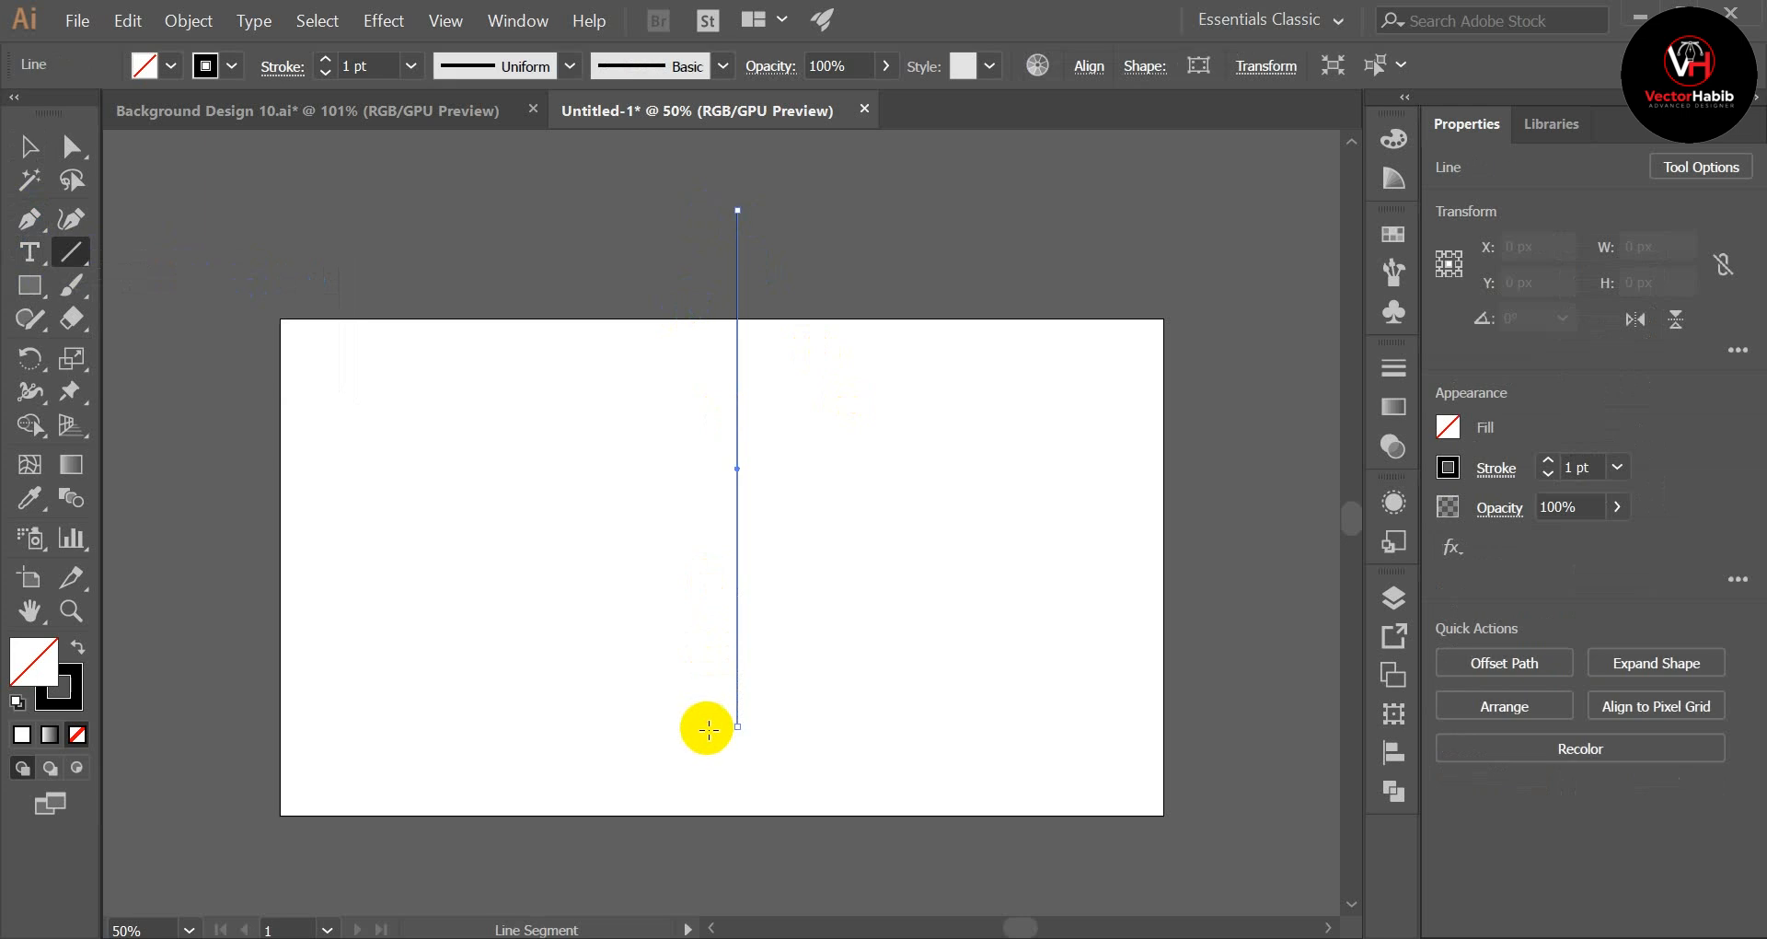
Step: Select the vertical line and increase its stroke weight to 61 pt
click(28, 145)
drag(643, 280, 804, 279)
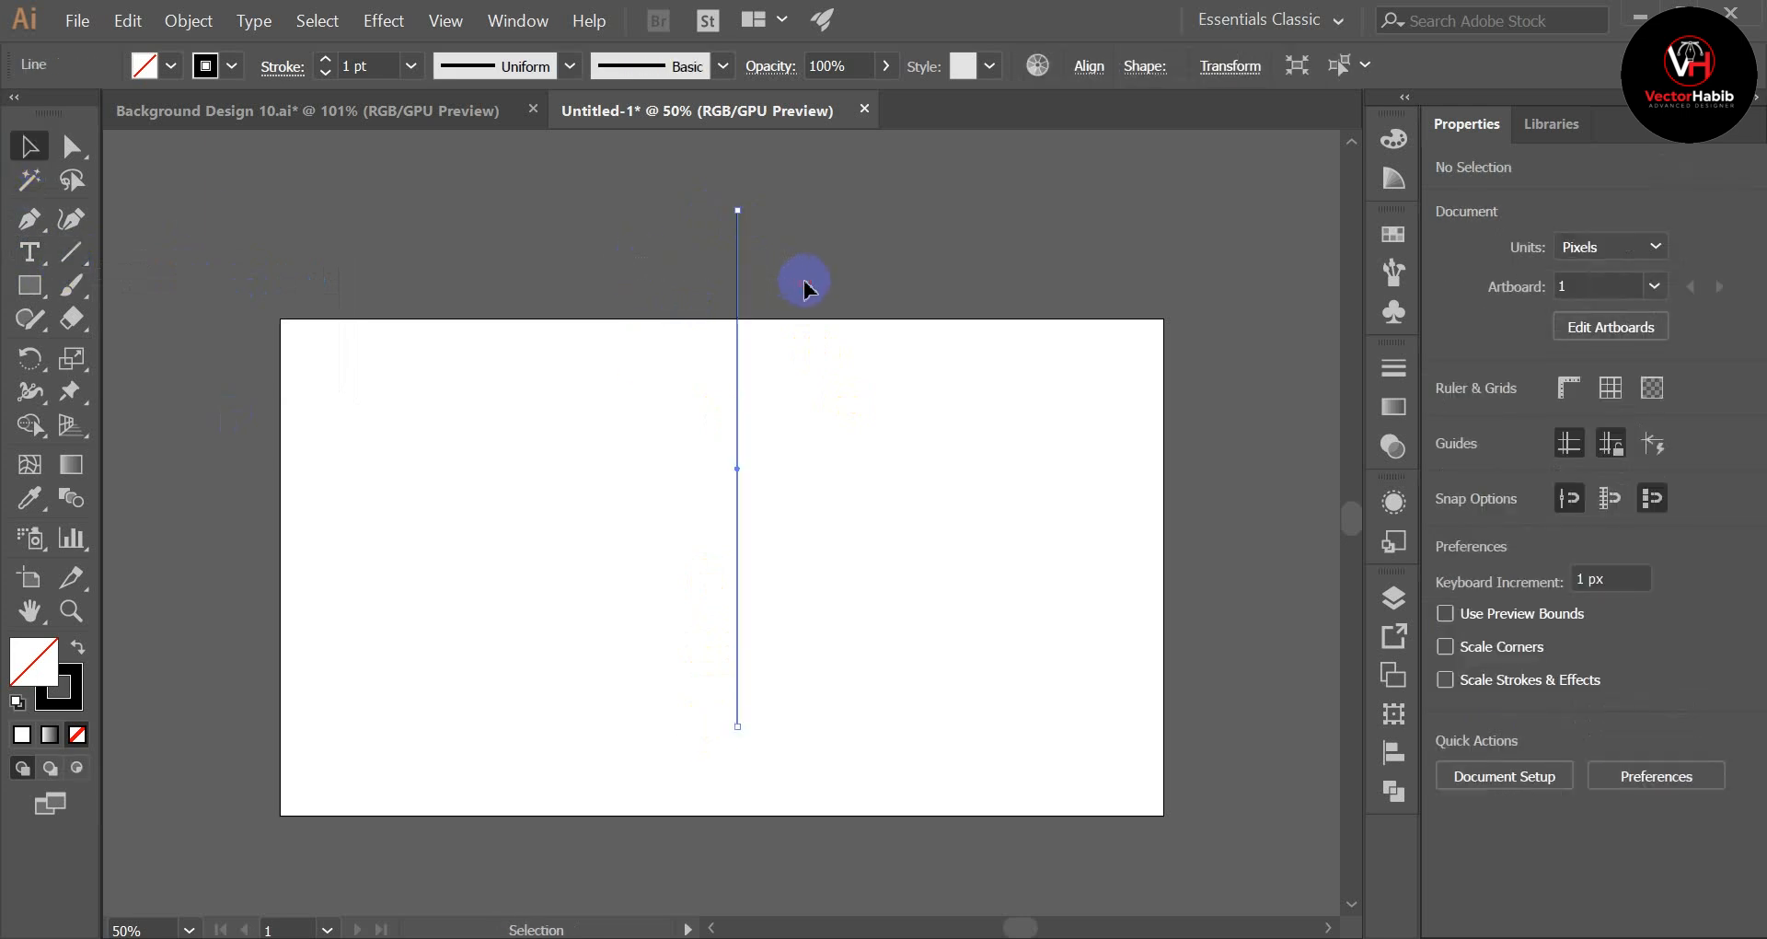
click(325, 59)
click(325, 59)
click(325, 59)
click(324, 60)
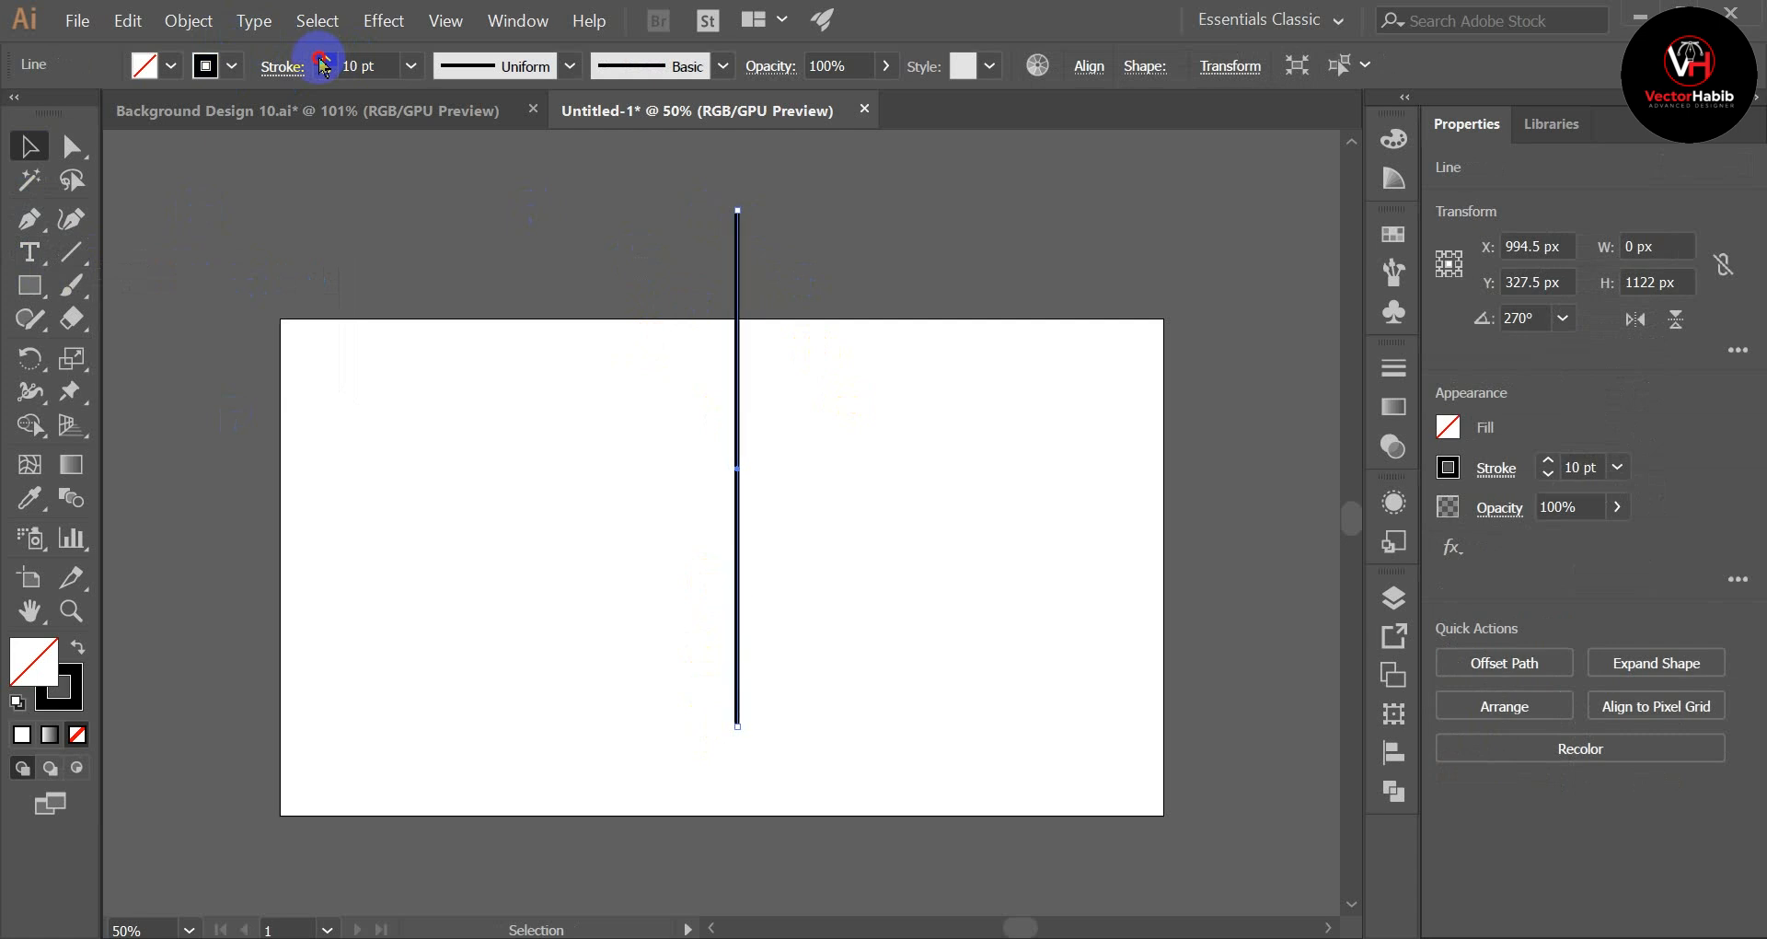
click(324, 60)
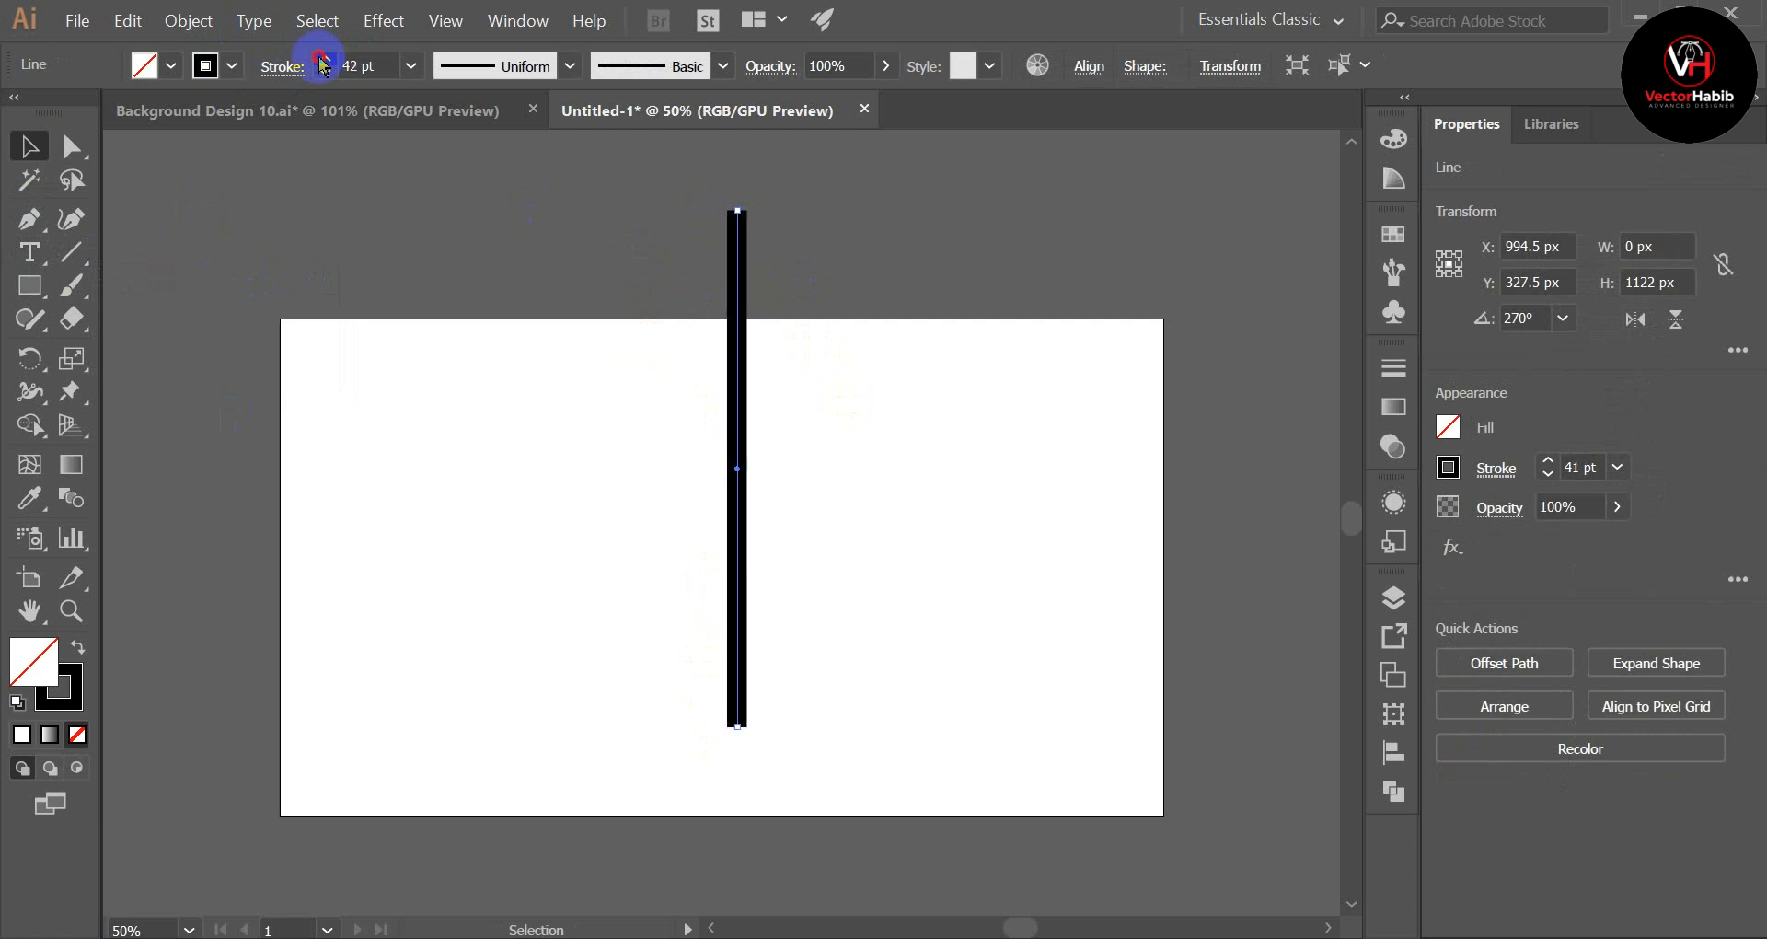
click(612, 229)
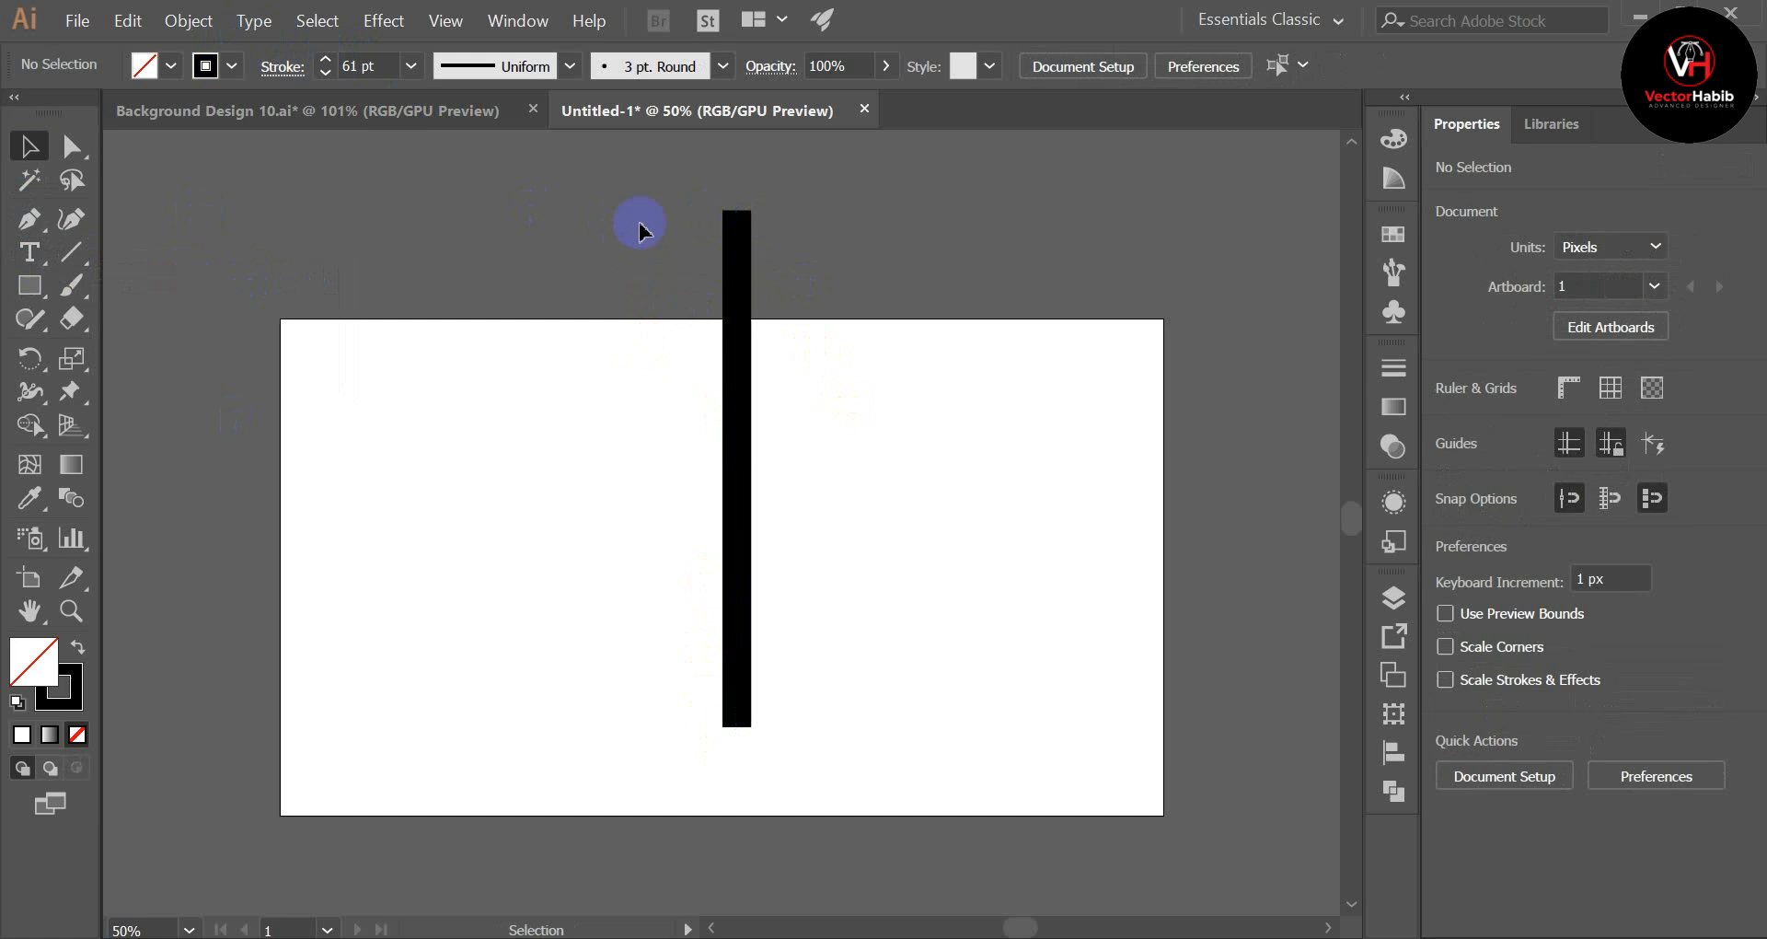
Step: Apply the triangular width profile that tapers to a point to the vertical line's stroke
drag(802, 288, 800, 284)
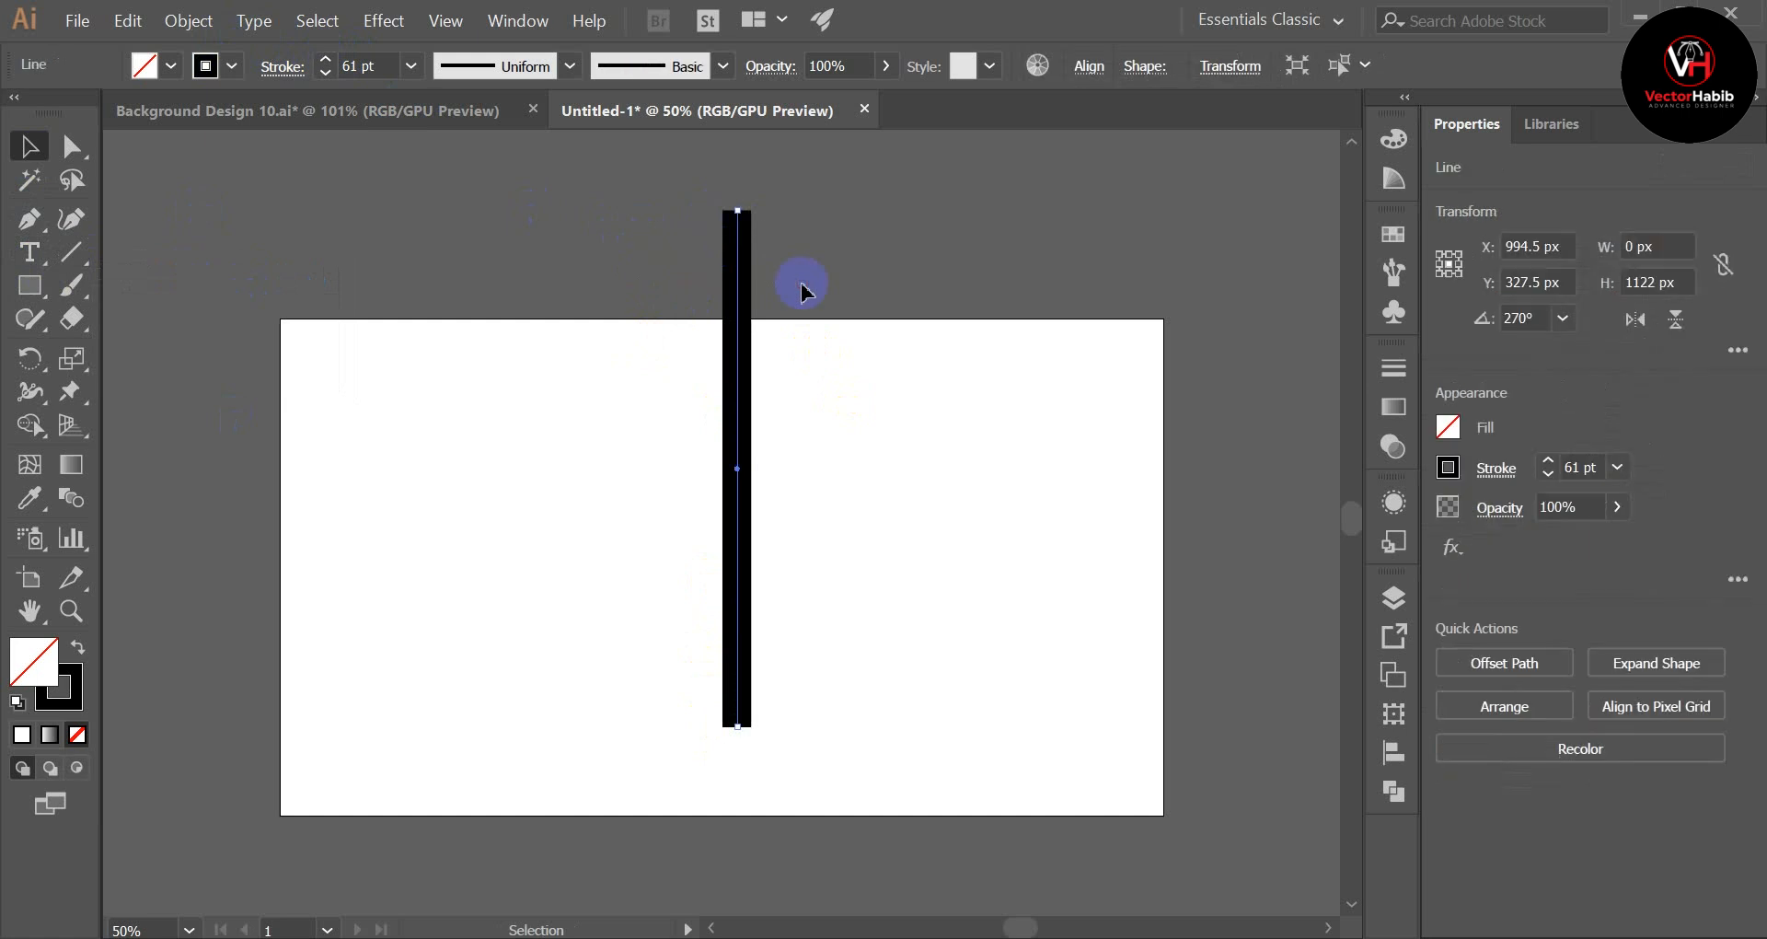
click(528, 74)
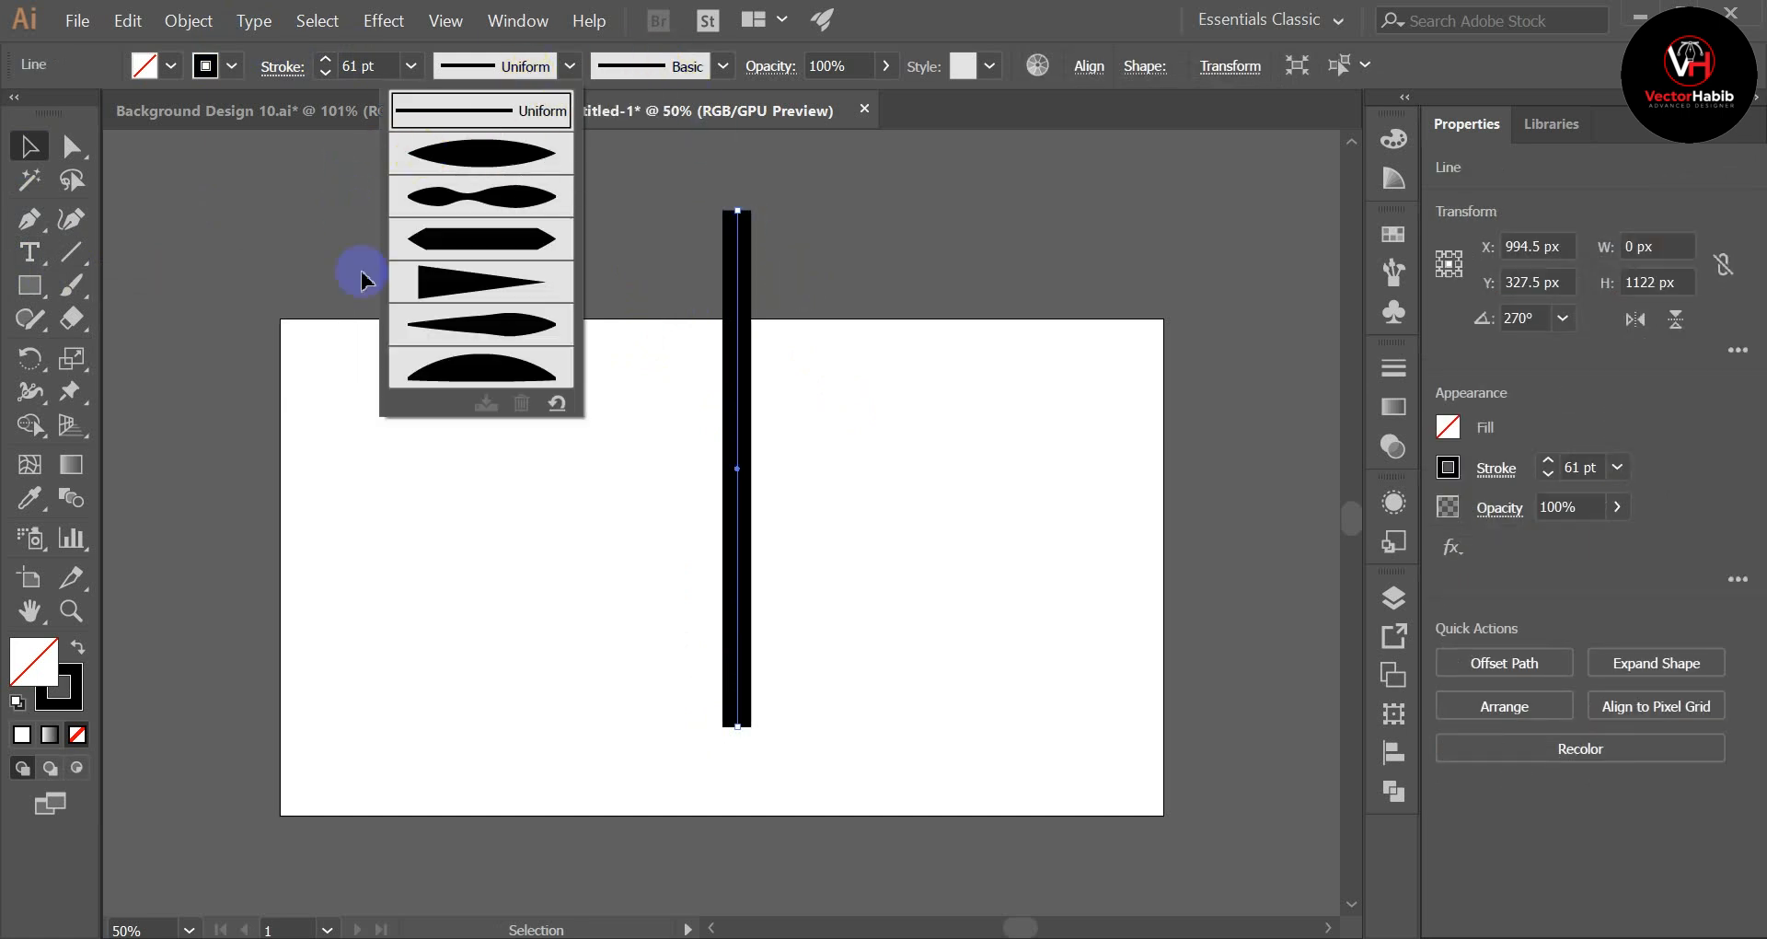
click(488, 290)
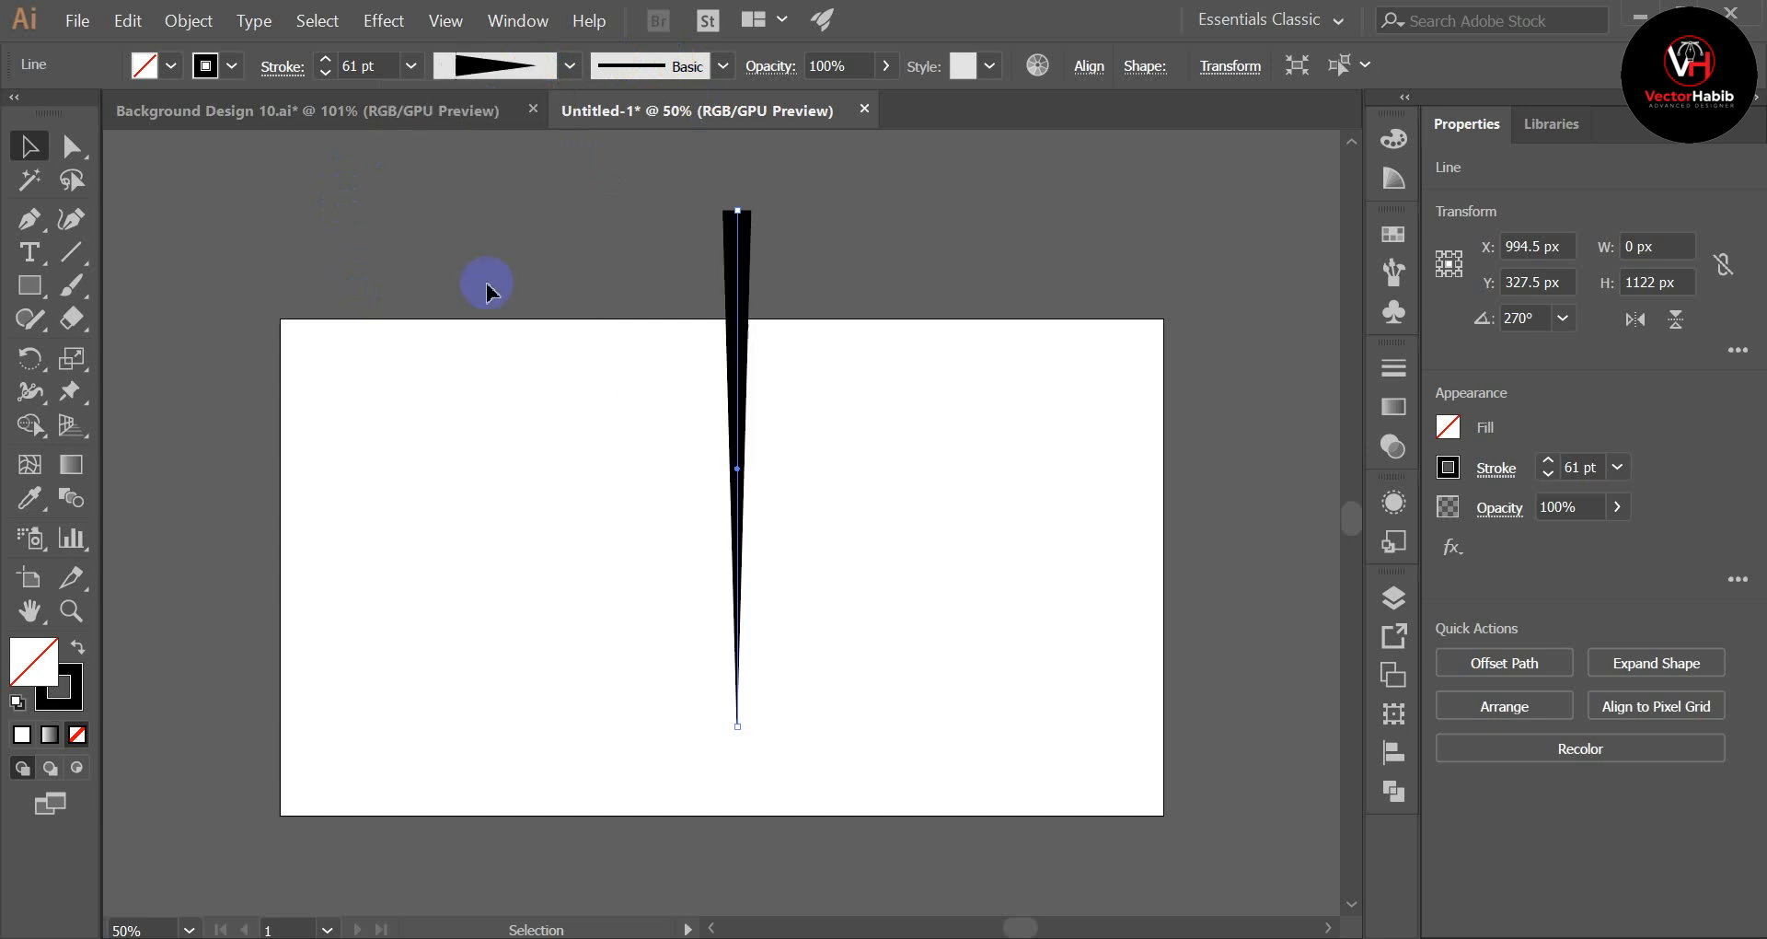
click(654, 529)
drag(570, 420, 808, 482)
scroll(589, 450, up, 2)
click(589, 449)
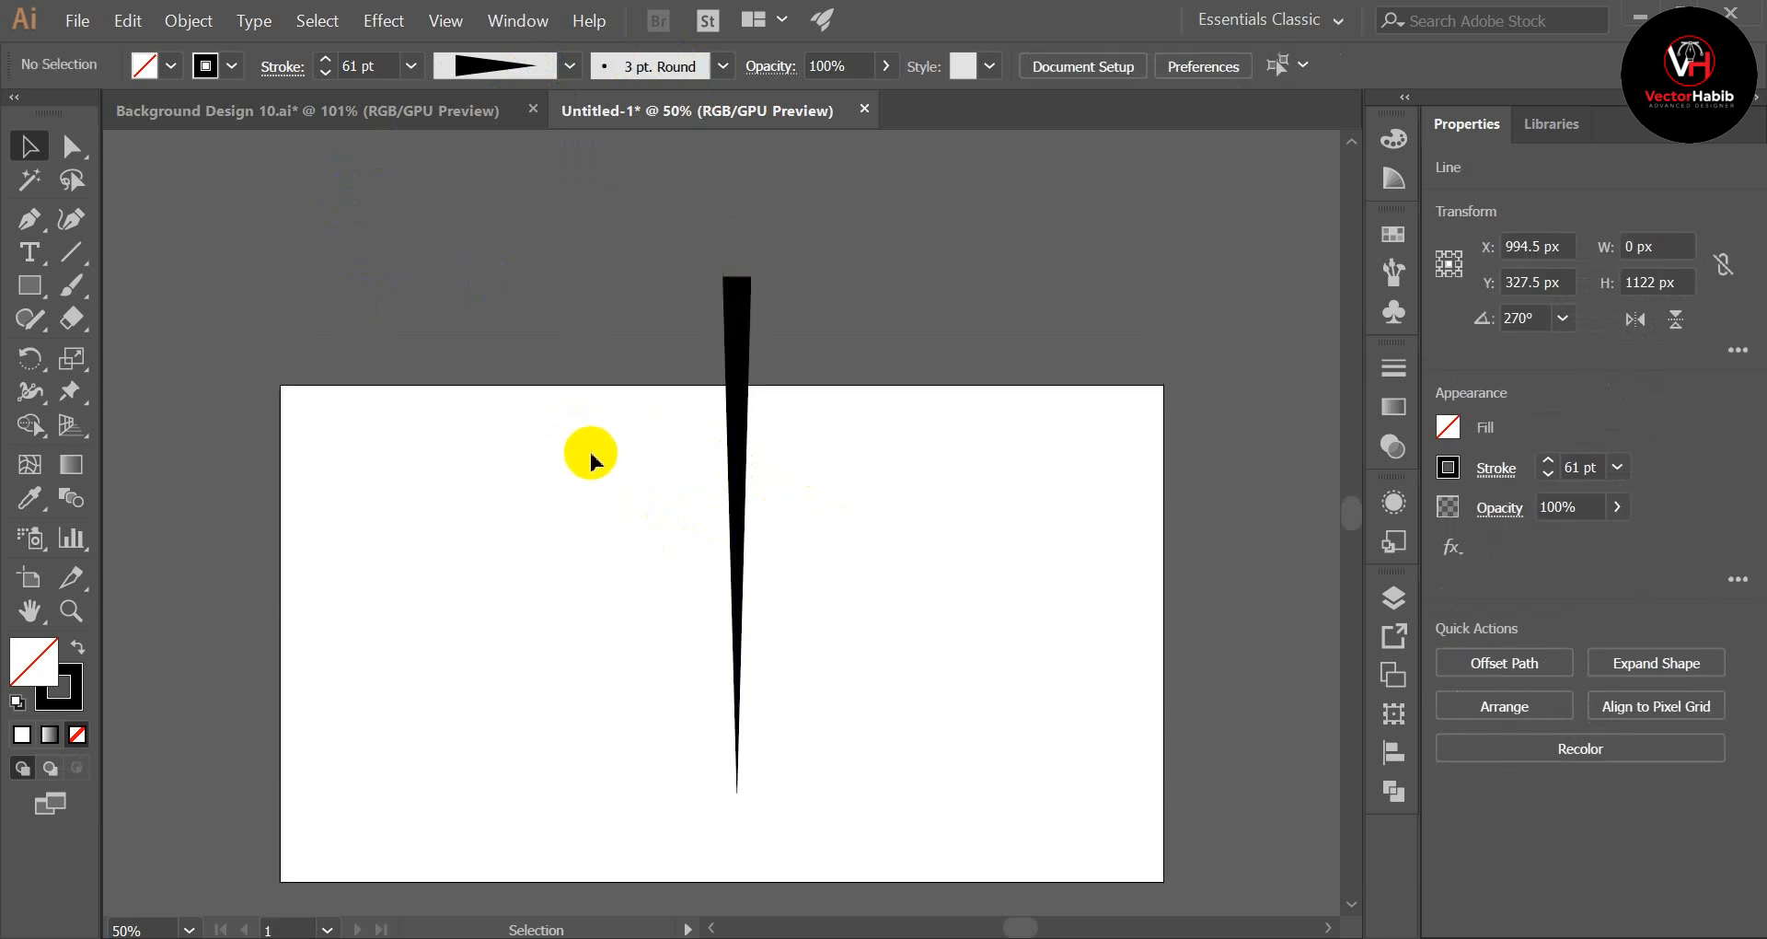
Step: Set the tapered line's stroke weight to 80 pt
scroll(589, 449, down, 2)
drag(558, 332, 907, 523)
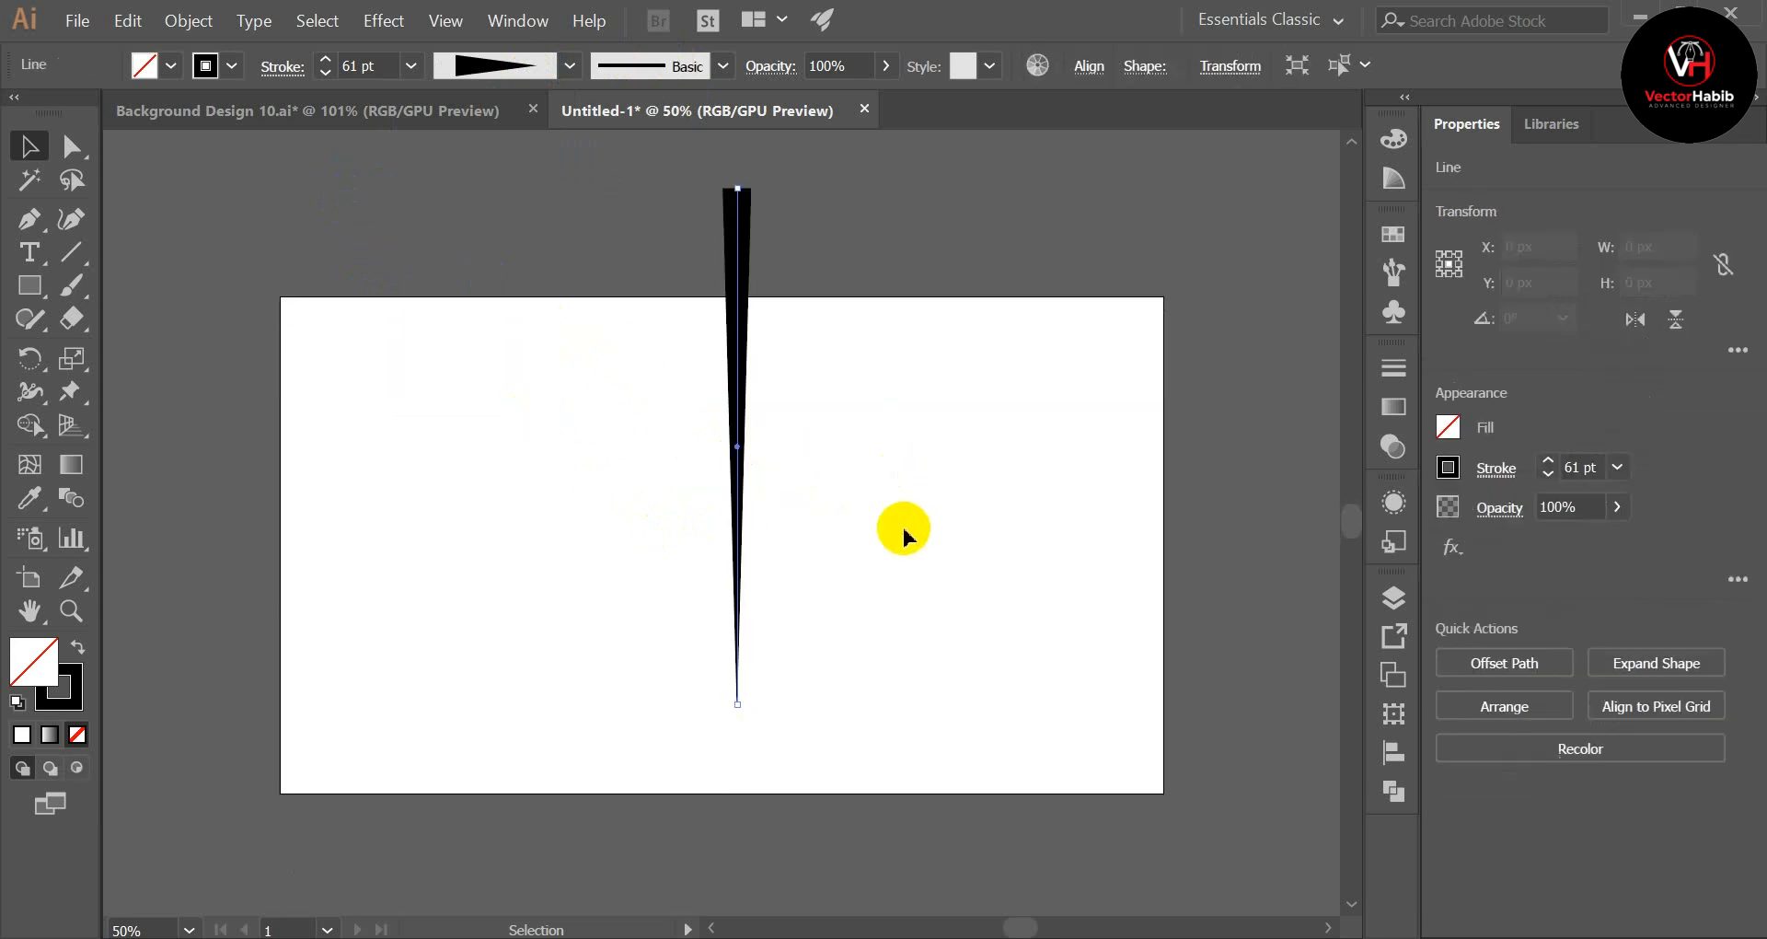
click(904, 525)
scroll(904, 529, up, 1)
drag(633, 455, 1017, 546)
click(326, 60)
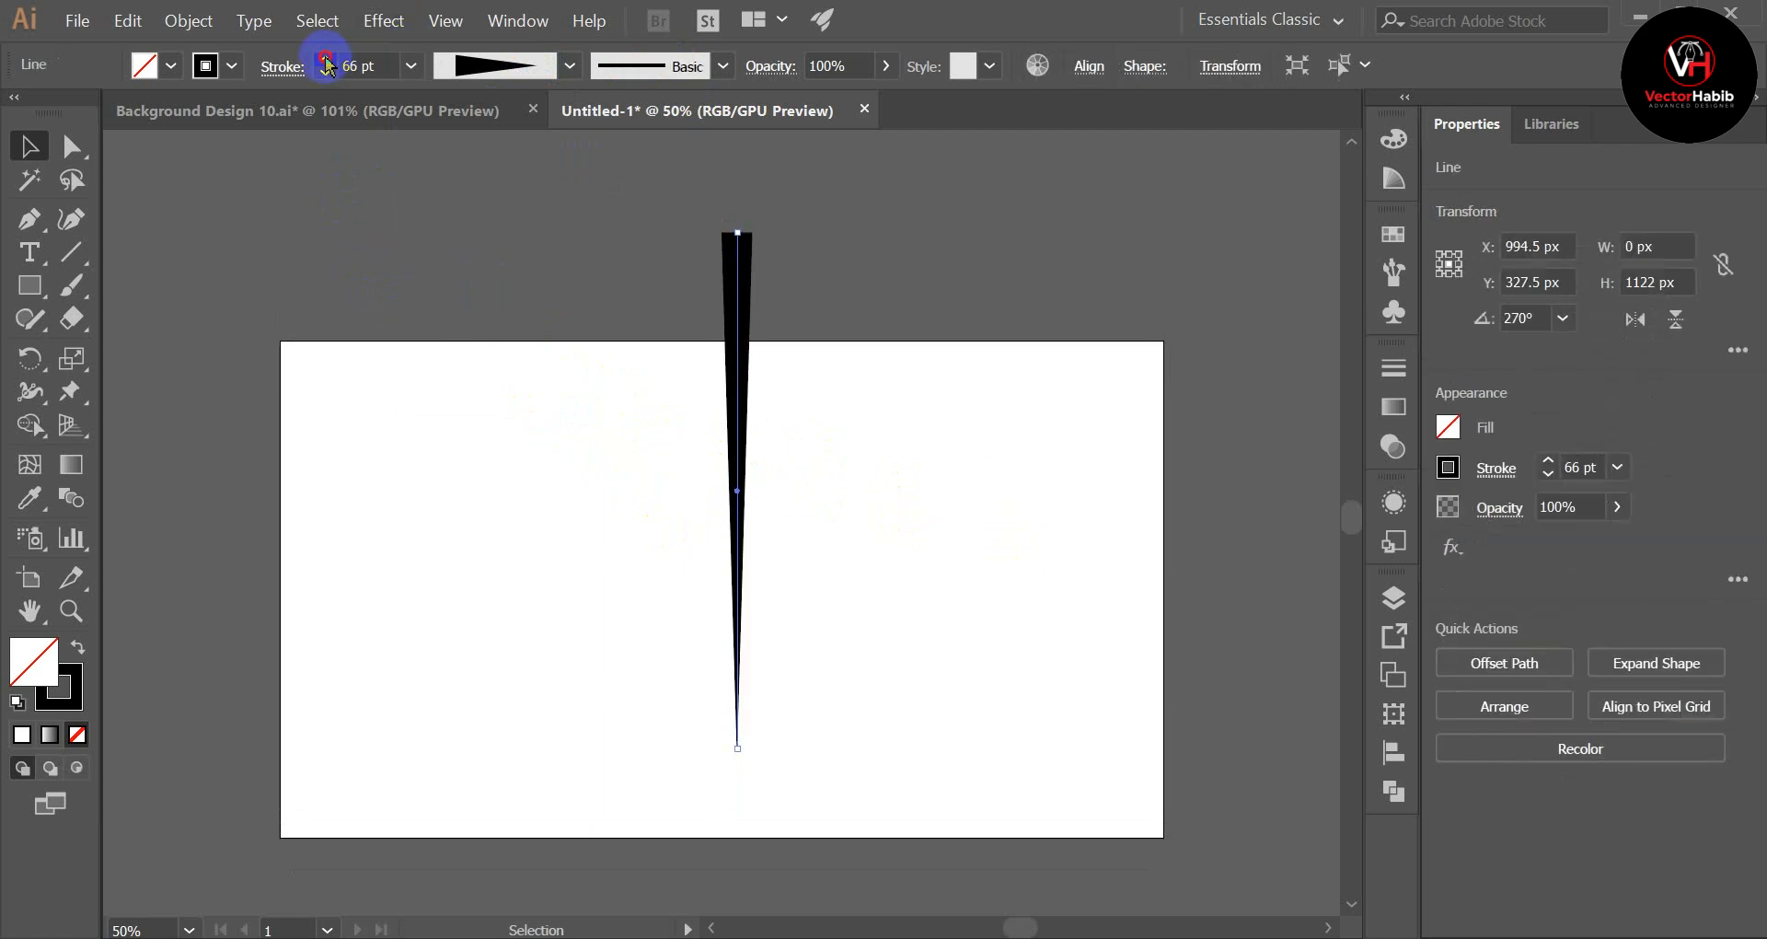
click(325, 61)
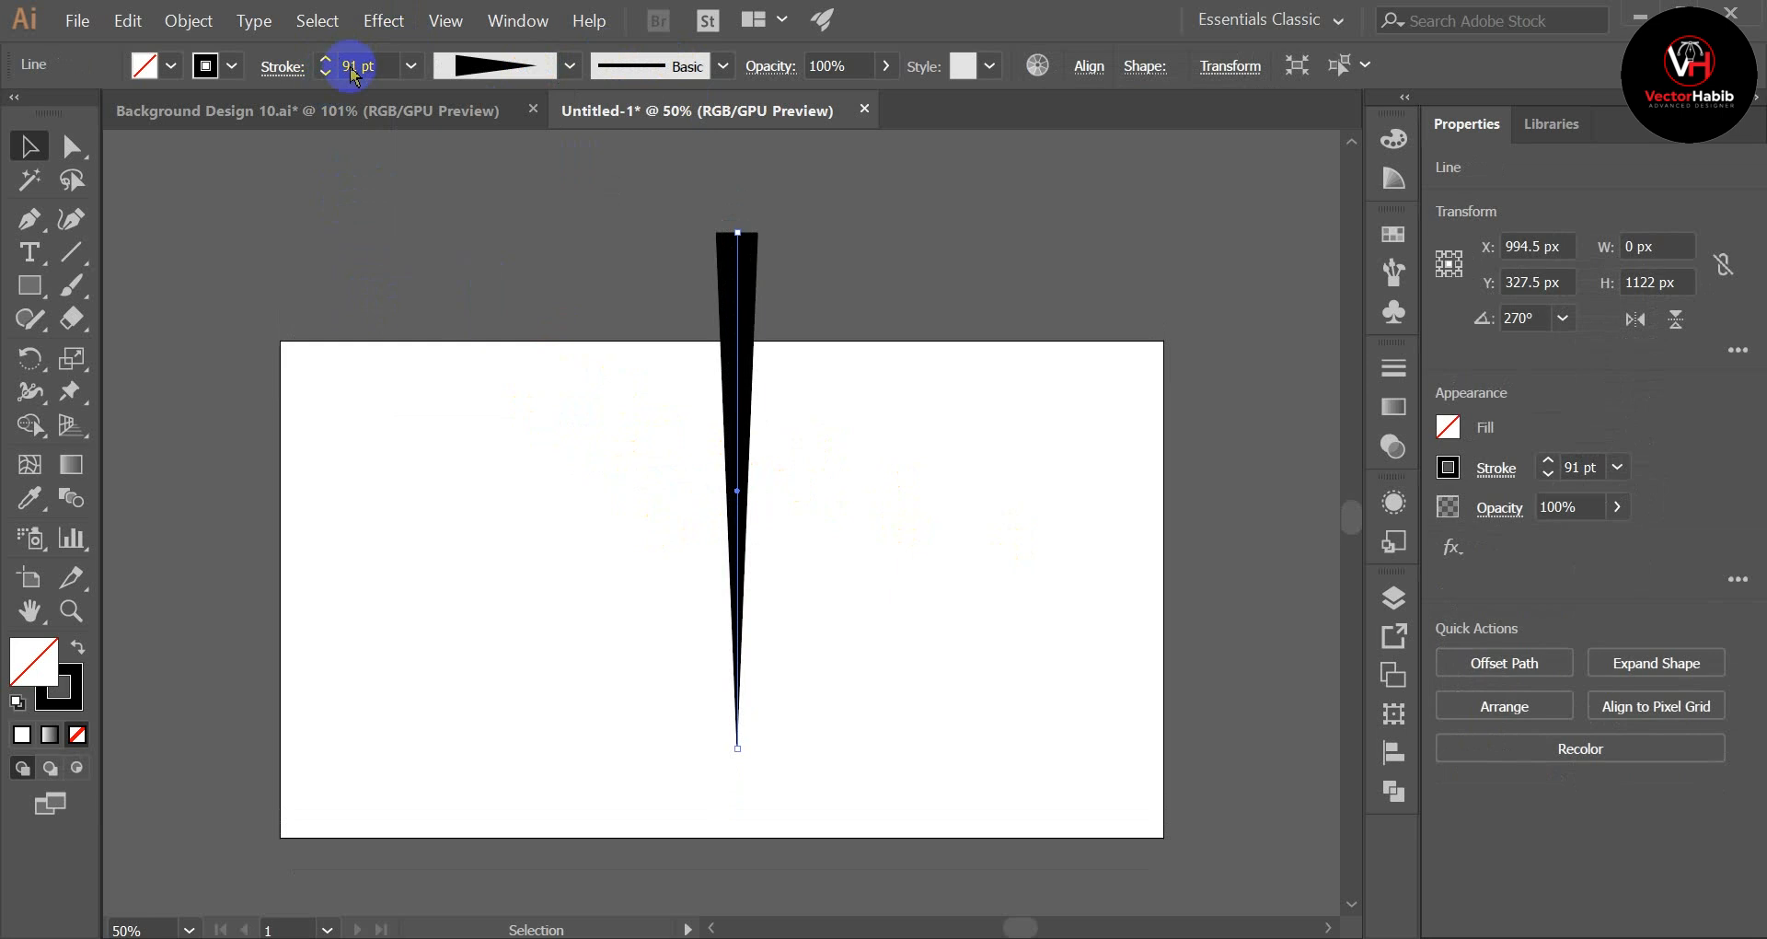
click(325, 61)
click(325, 60)
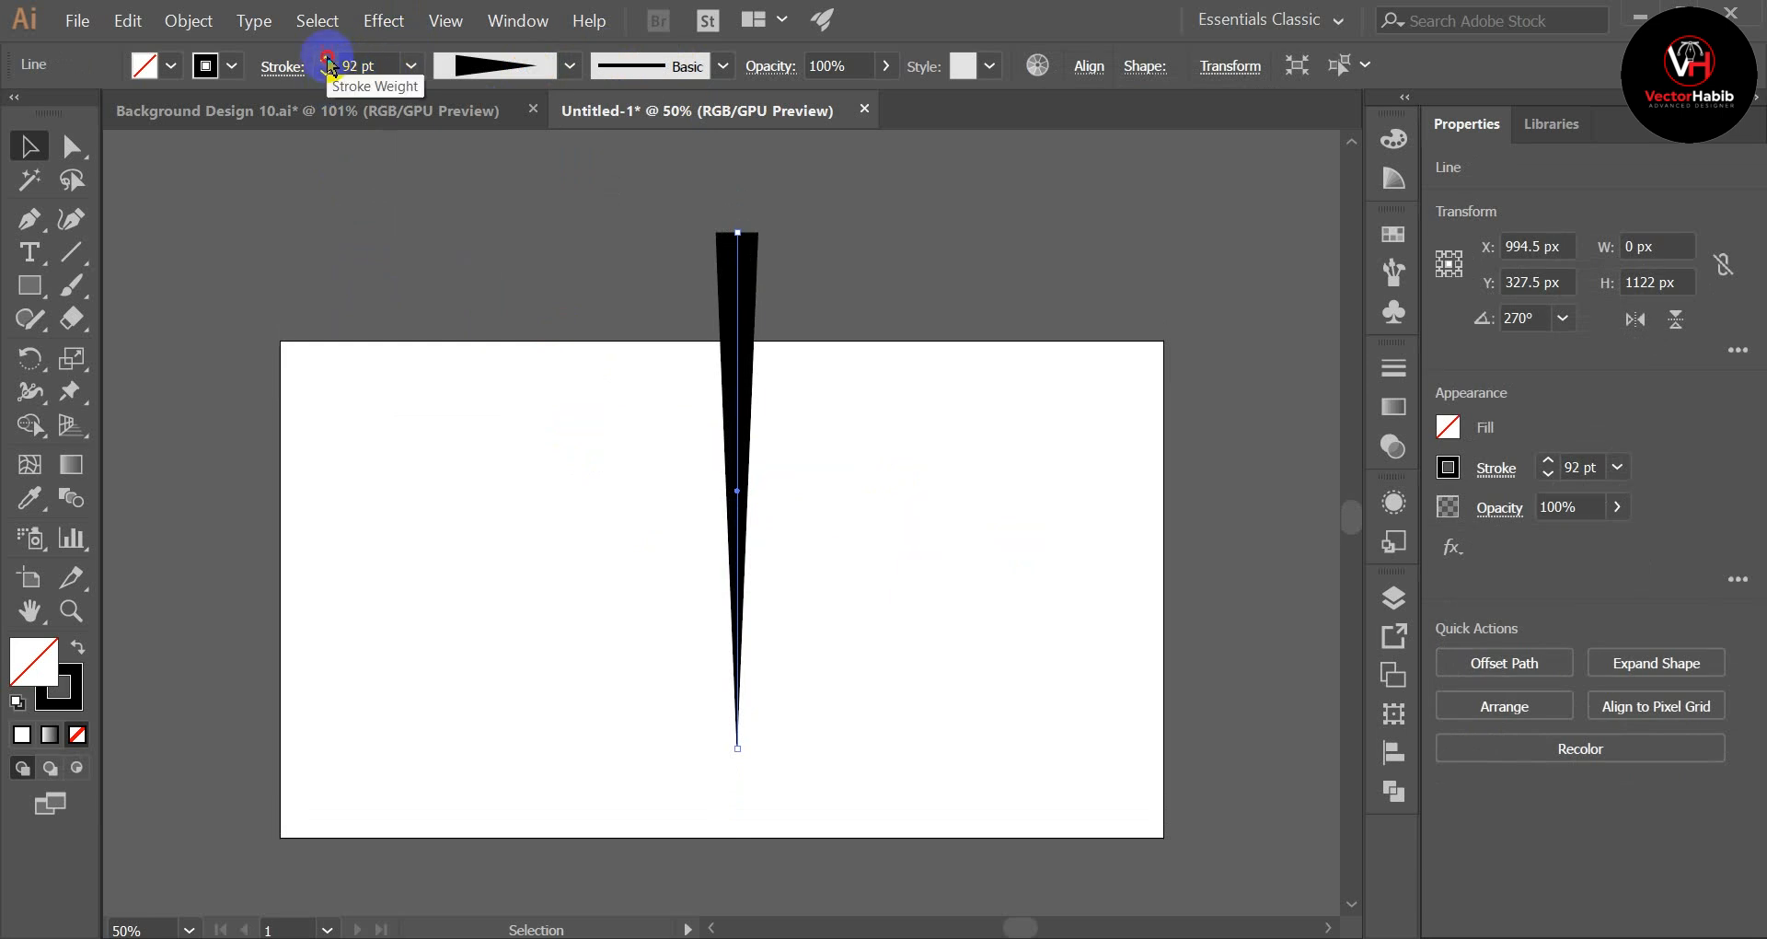
drag(677, 241, 845, 345)
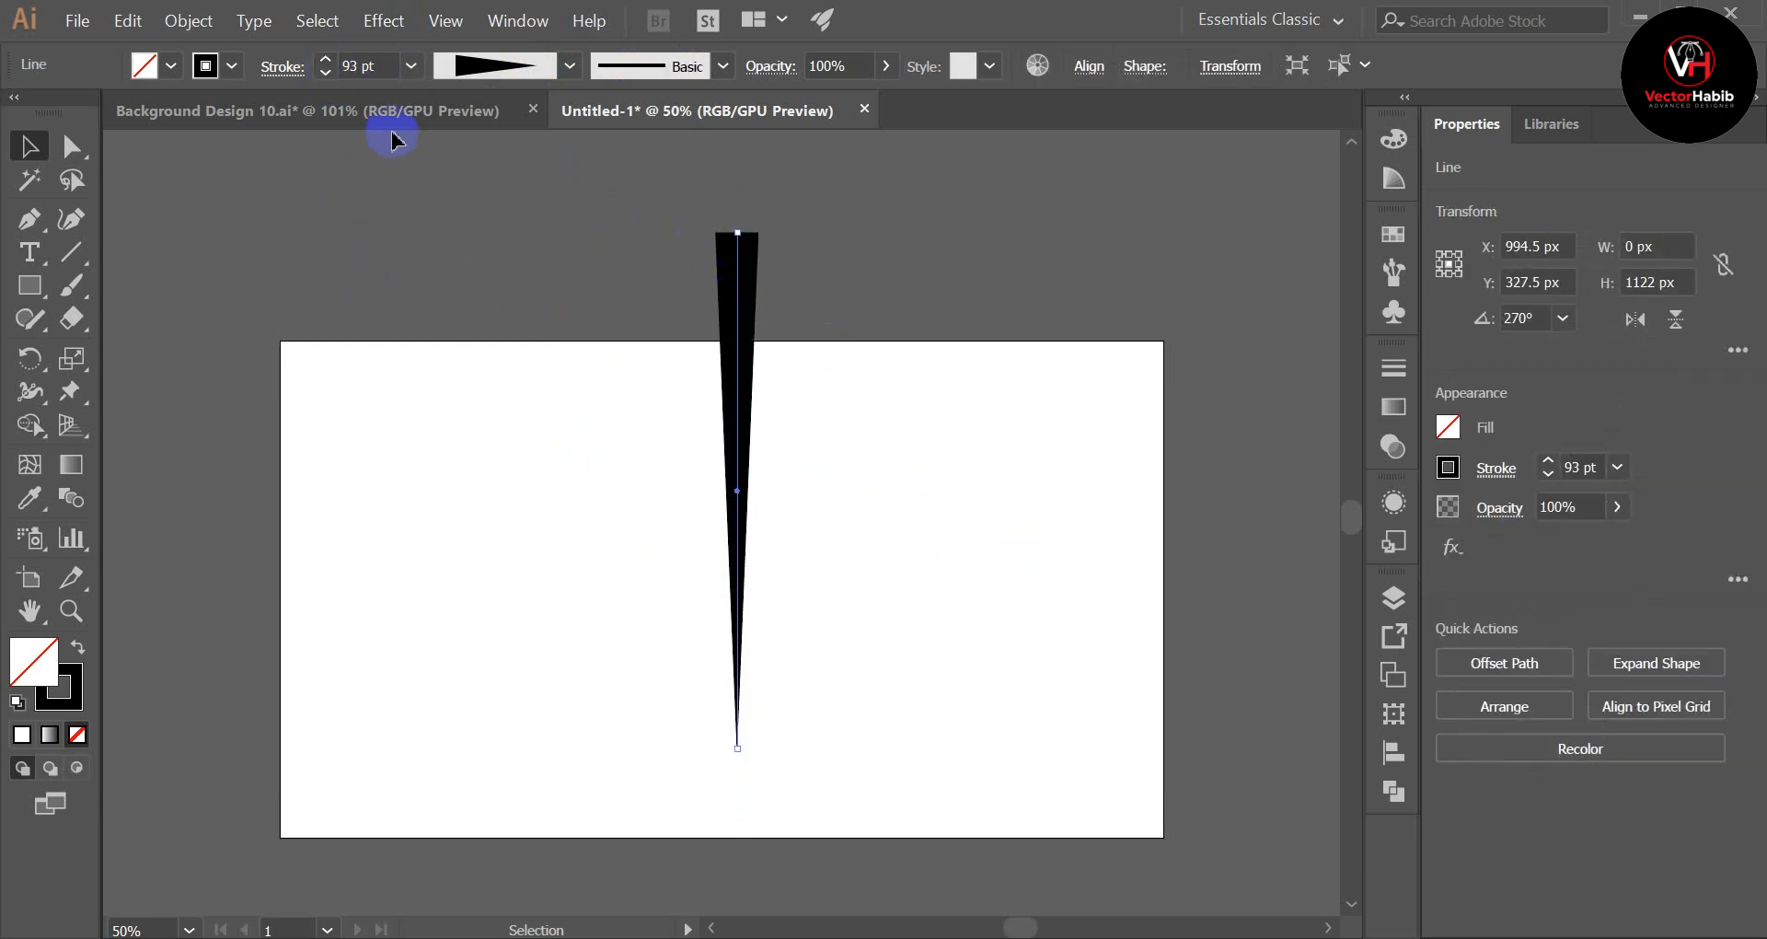
click(326, 60)
click(326, 61)
click(326, 60)
click(326, 61)
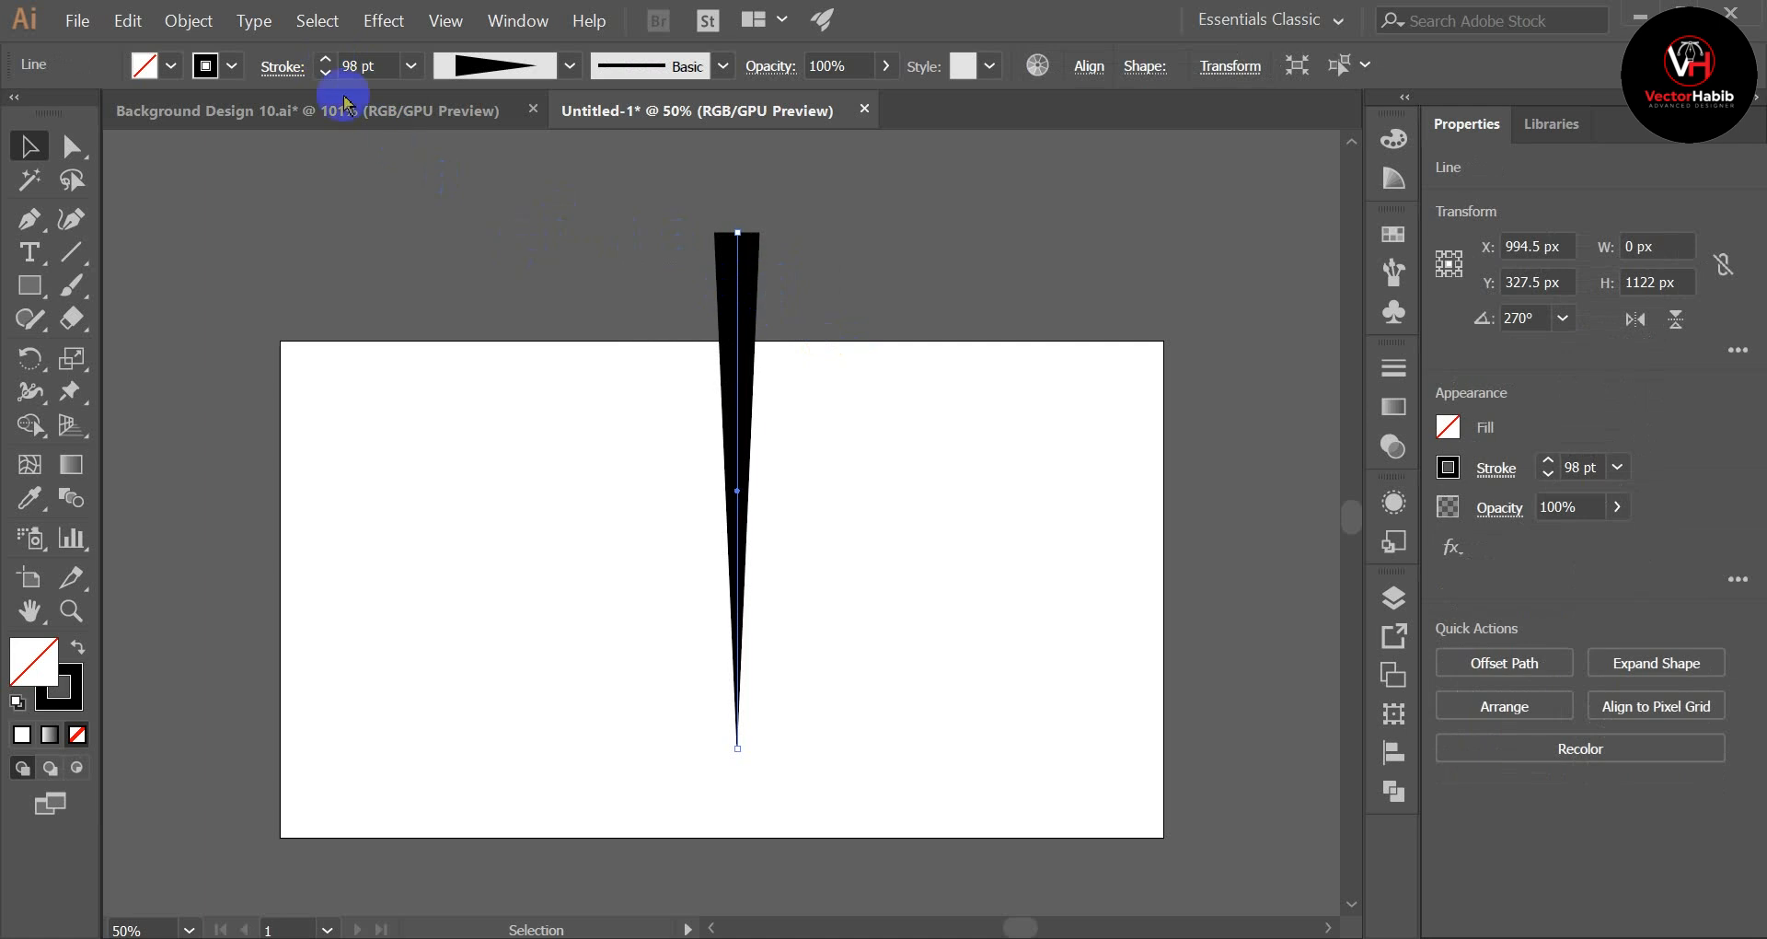
drag(327, 74, 327, 76)
click(513, 288)
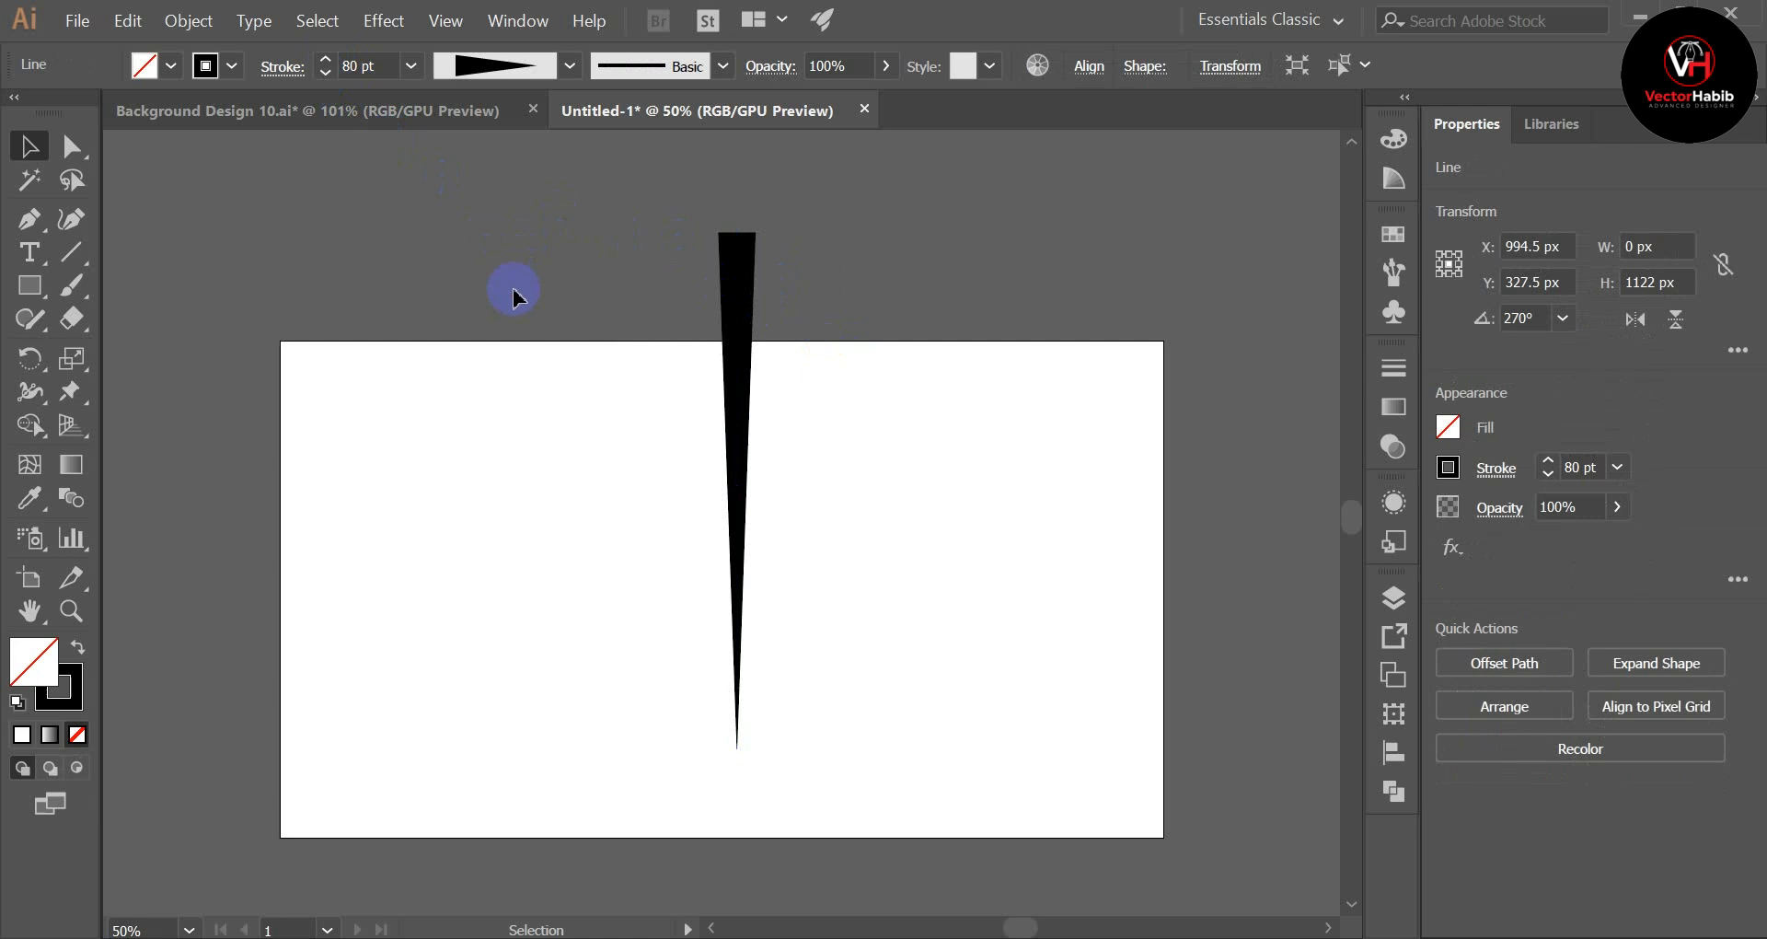
Step: Expand the appearance of the tapered line into a filled wedge shape
scroll(637, 397, up, 2)
click(753, 460)
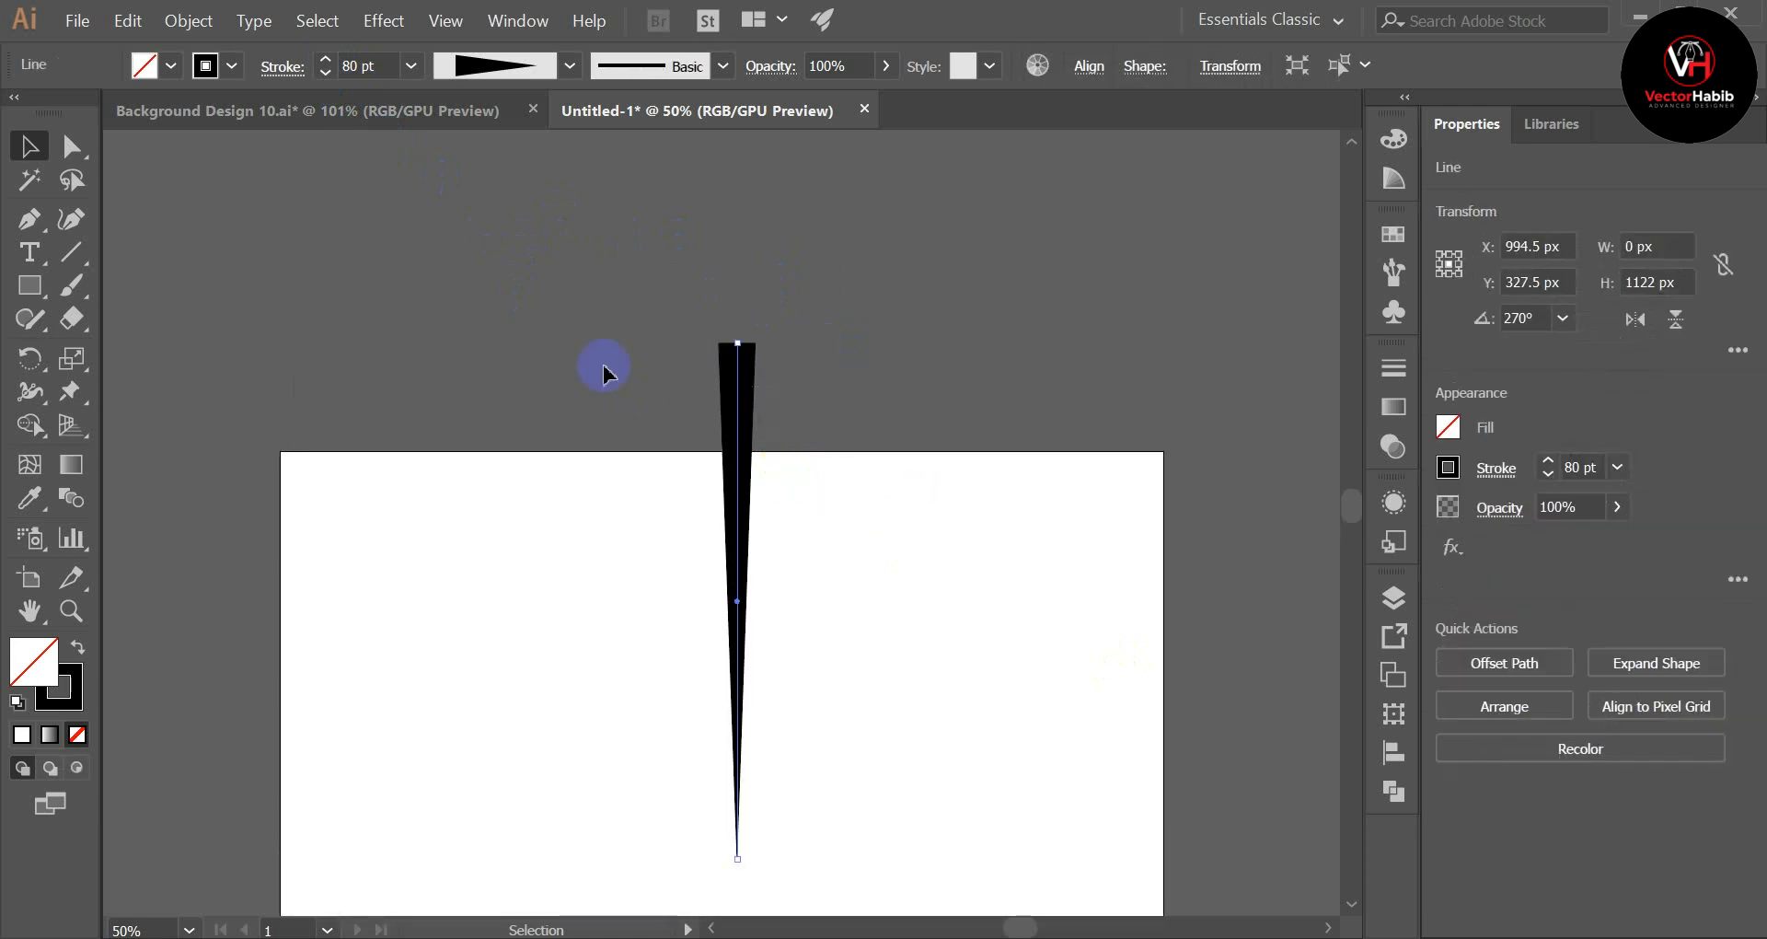
click(183, 20)
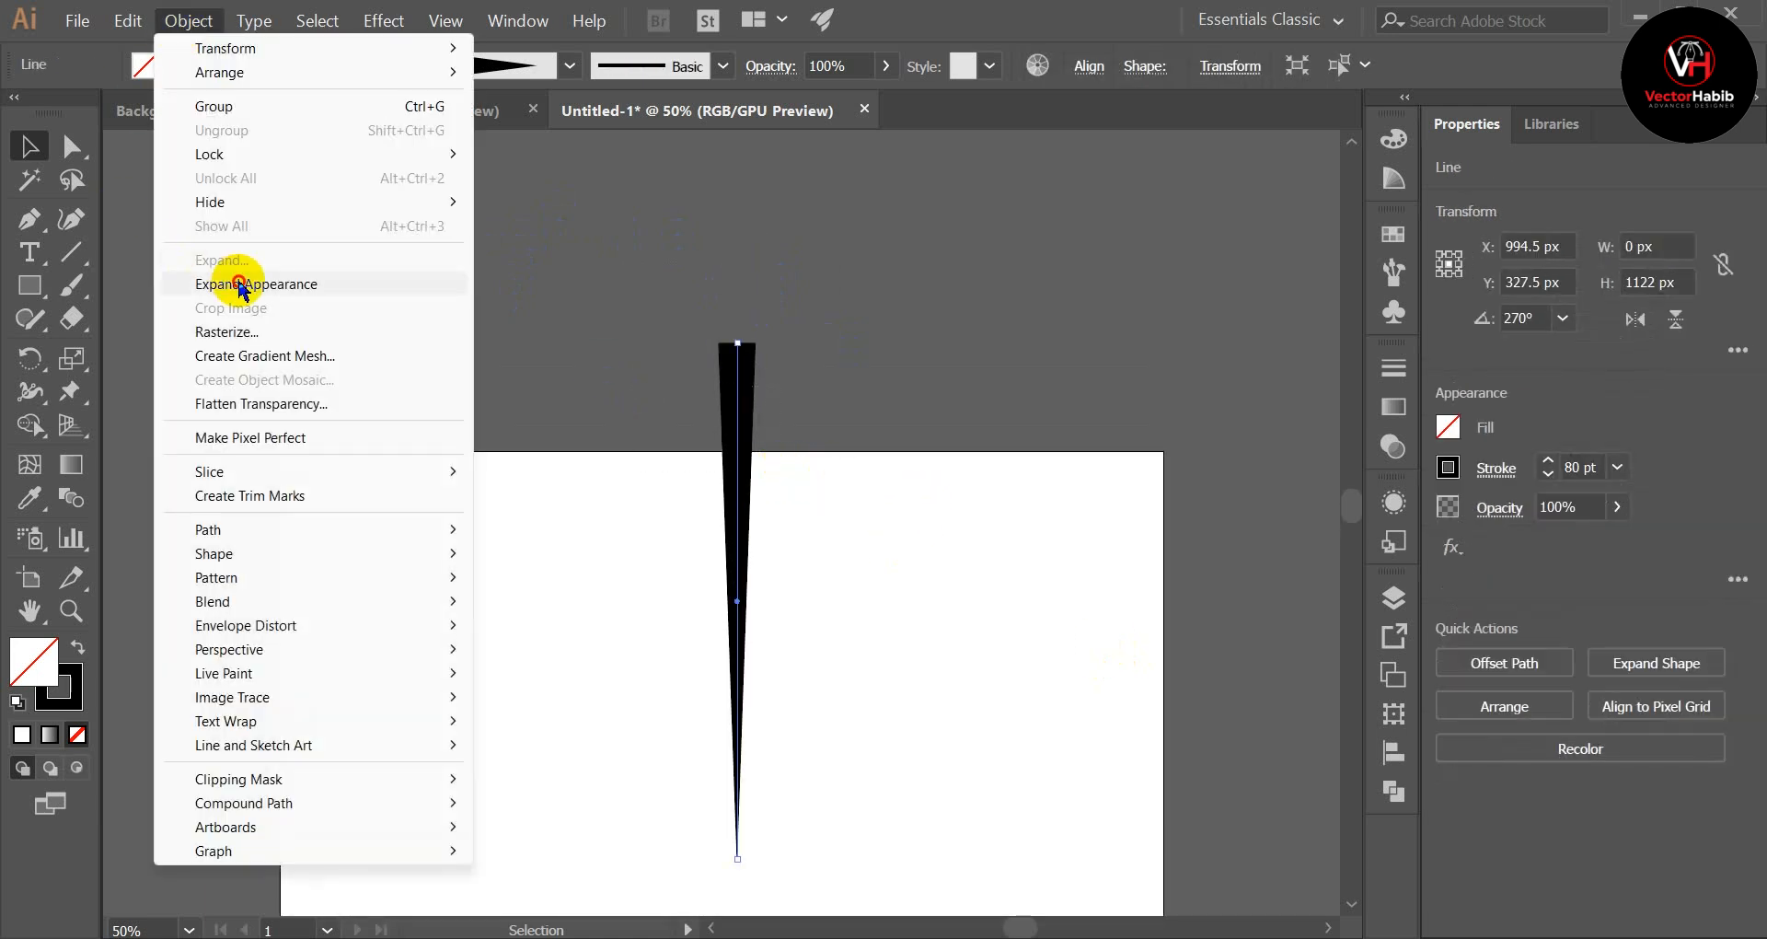
click(231, 283)
click(189, 20)
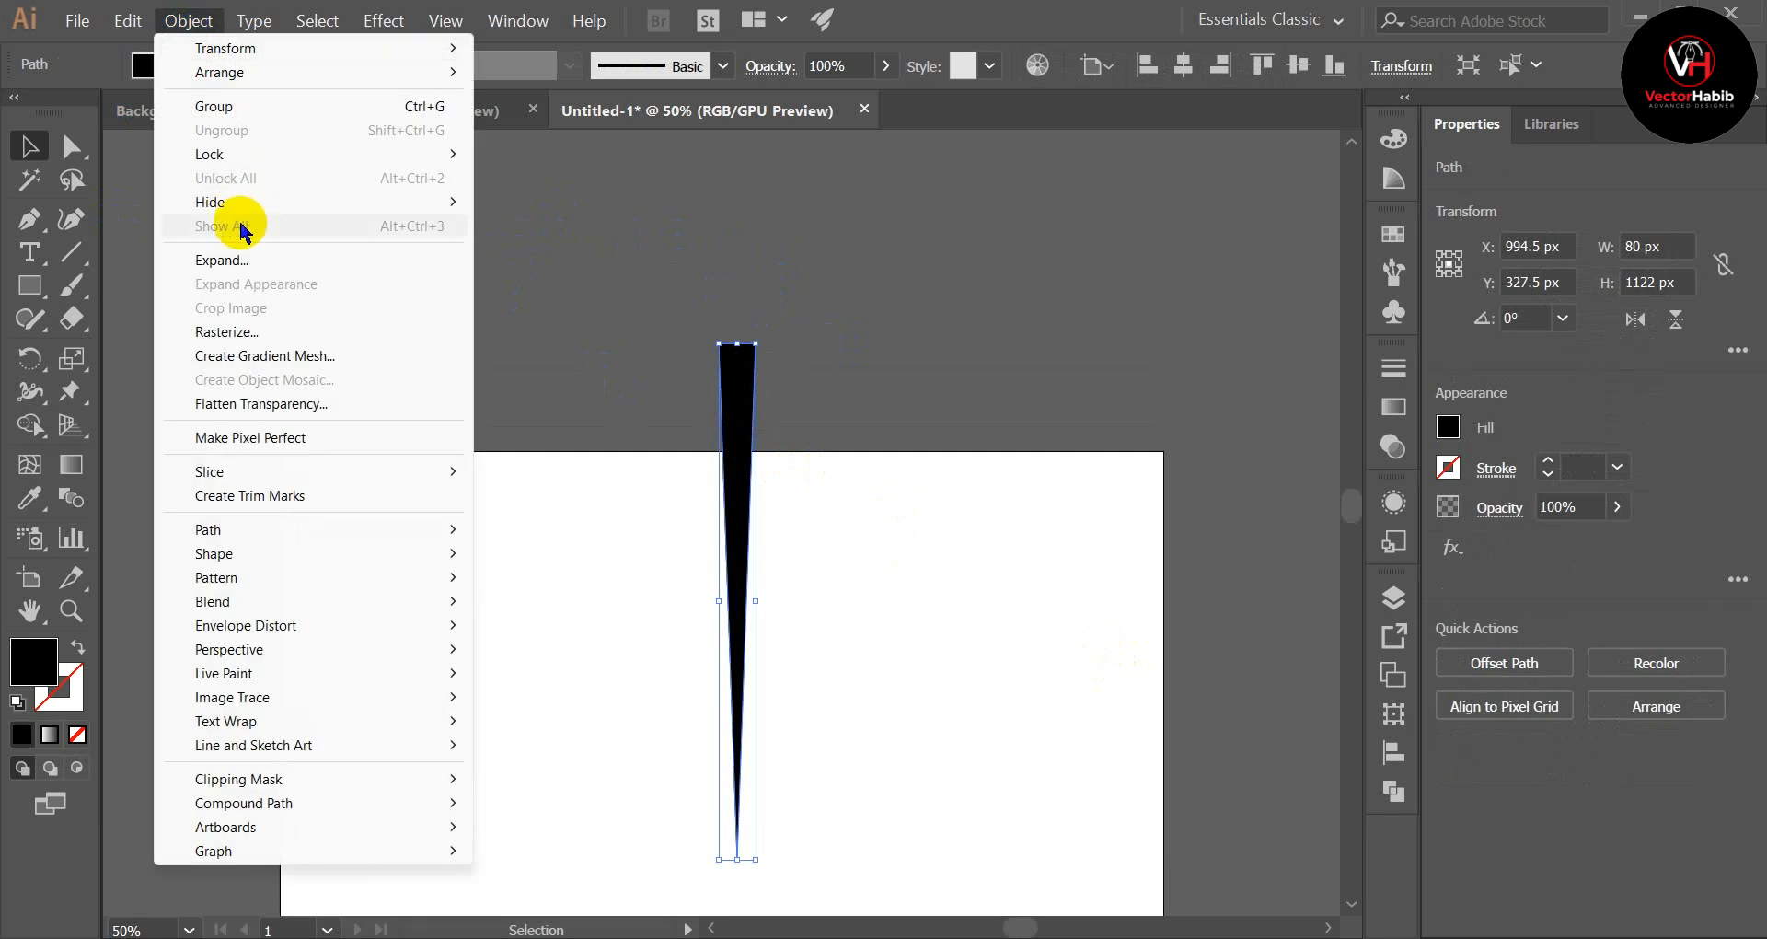
click(710, 445)
click(632, 405)
scroll(900, 423, down, 1)
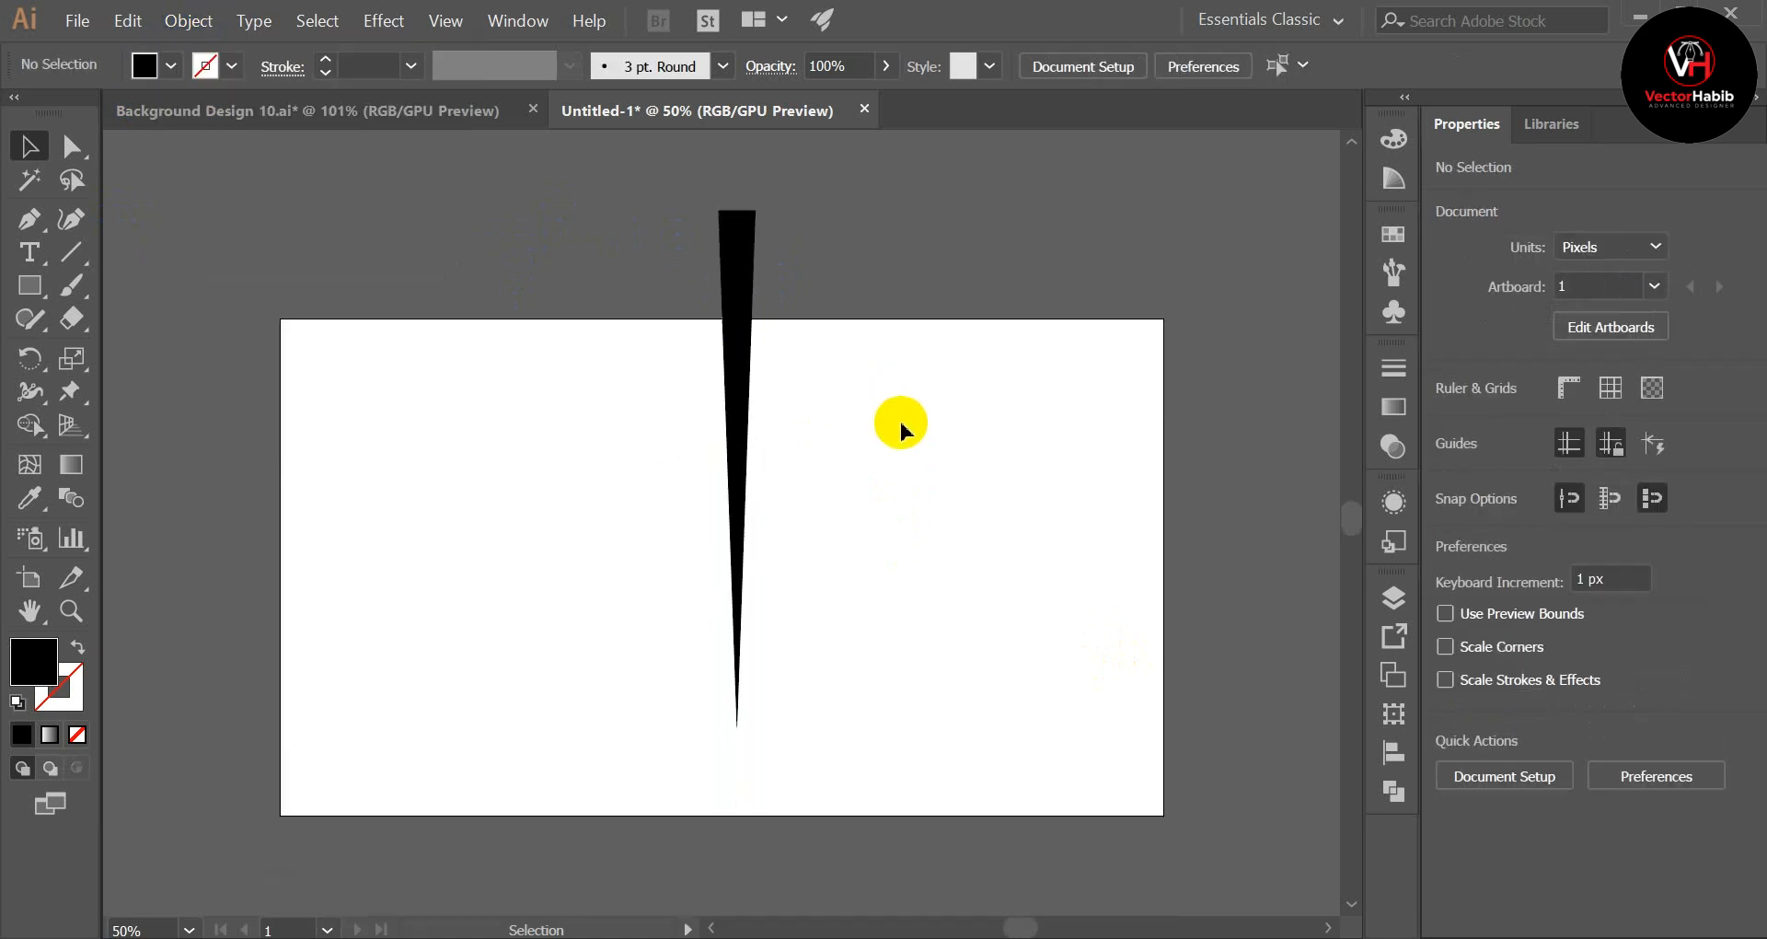
scroll(900, 423, up, 1)
scroll(897, 414, down, 1)
Step: Move the wedge up to about X 1038.5 px, Y -68 px, with its tip near the artboard's centre
click(715, 307)
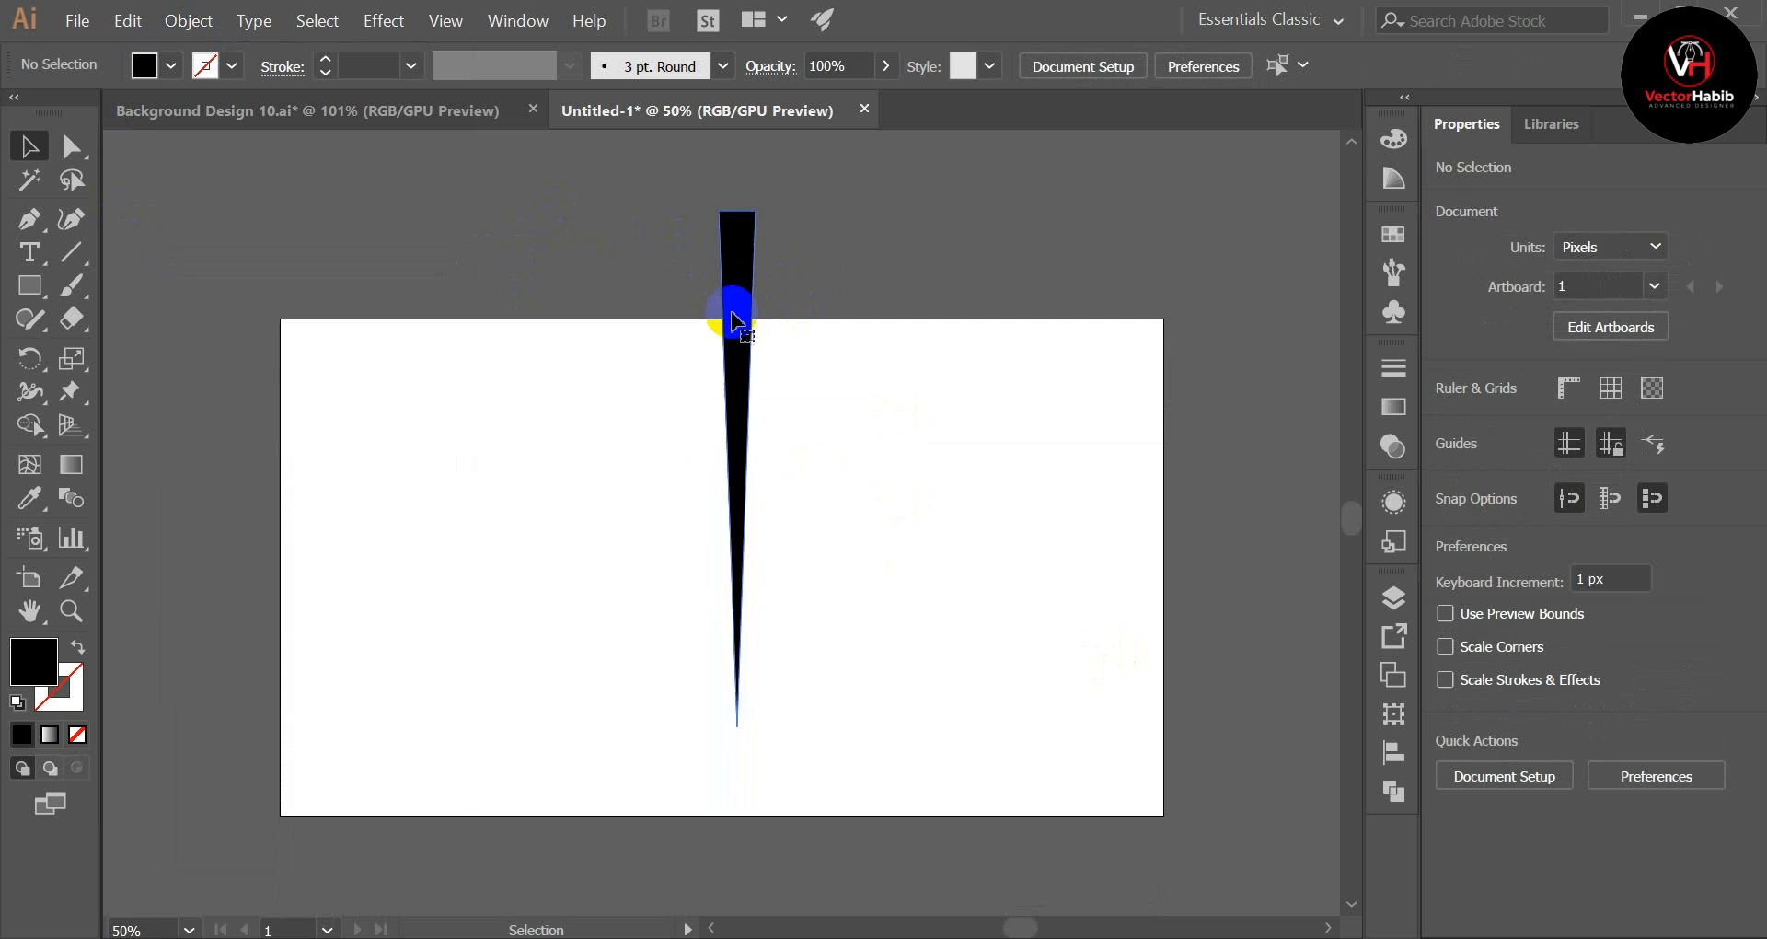
scroll(820, 537, up, 1)
click(737, 635)
drag(738, 635, 742, 323)
scroll(903, 383, up, 2)
scroll(953, 414, down, 1)
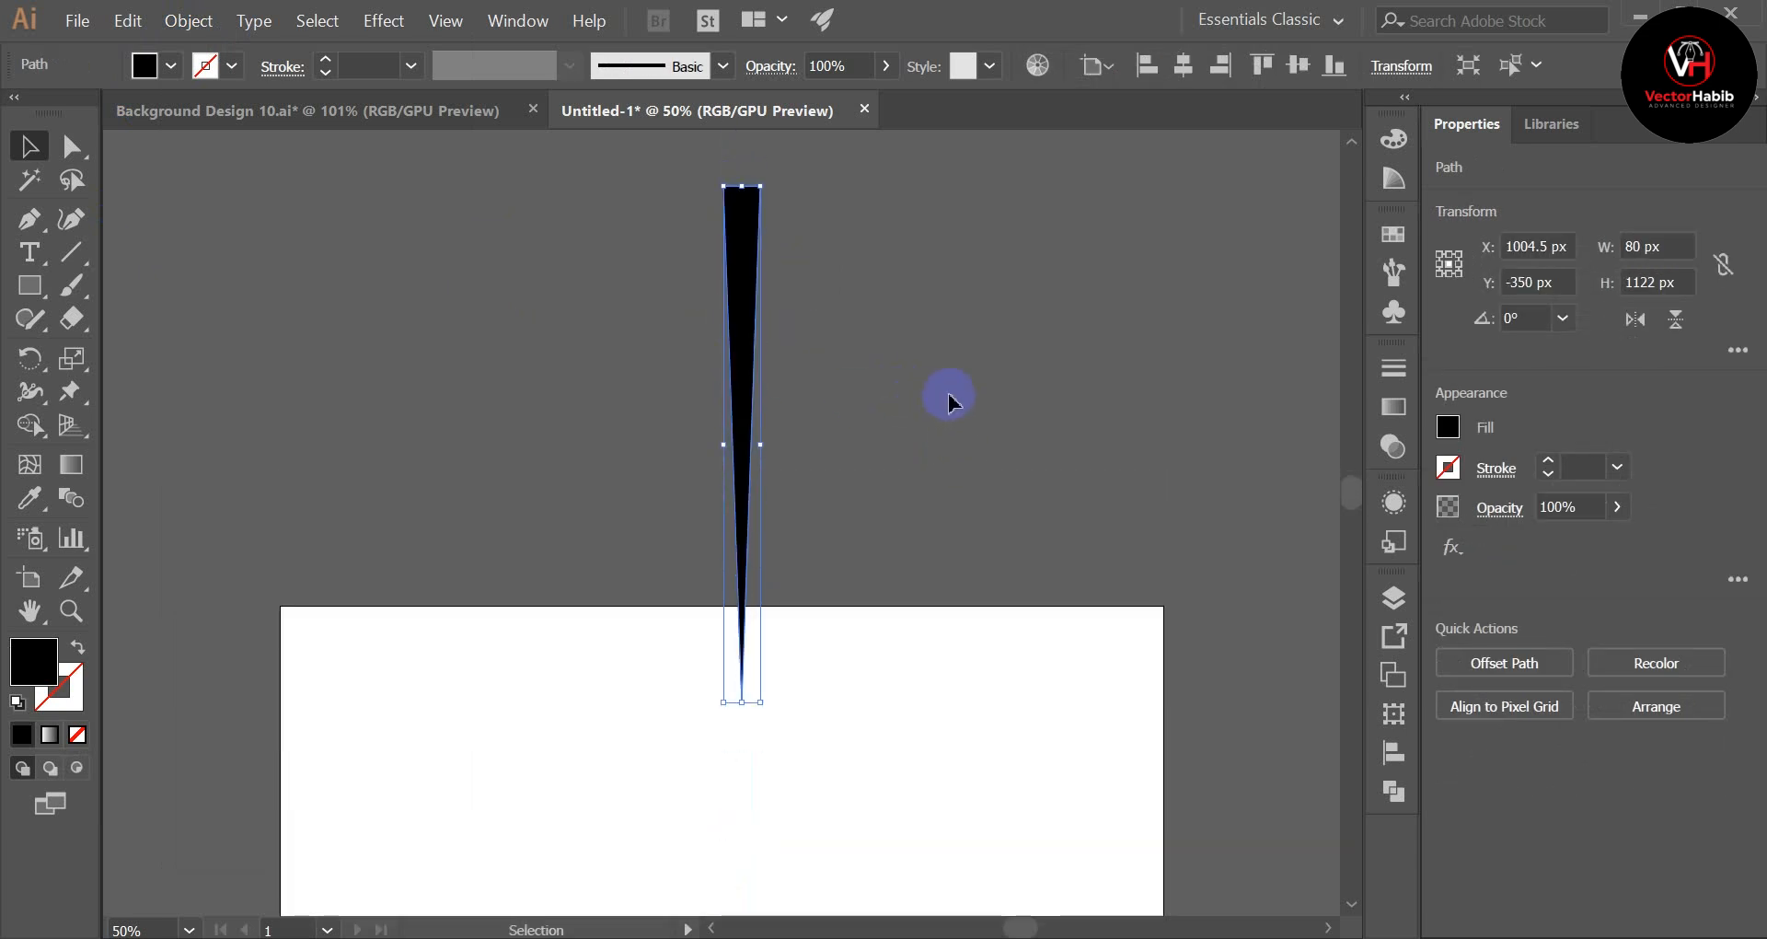
drag(745, 422, 761, 552)
scroll(902, 386, down, 1)
click(647, 310)
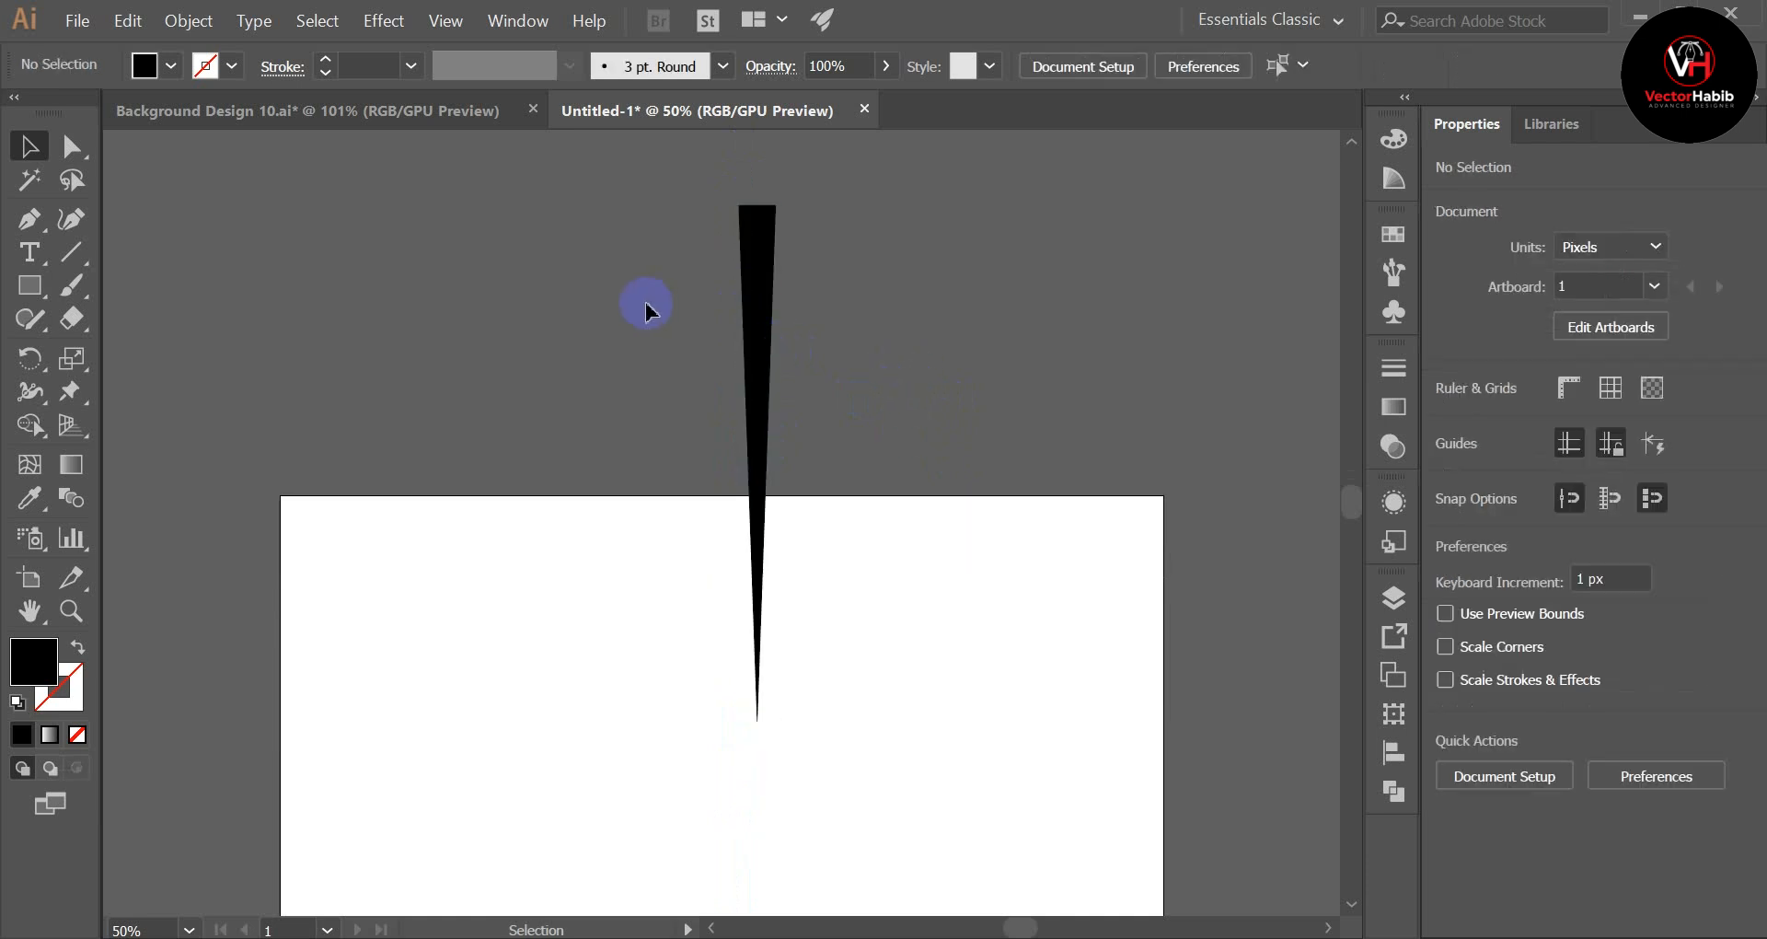
Step: Open the Rotate options for the wedge with the rotation centre placed at its lower tip
drag(835, 397, 836, 394)
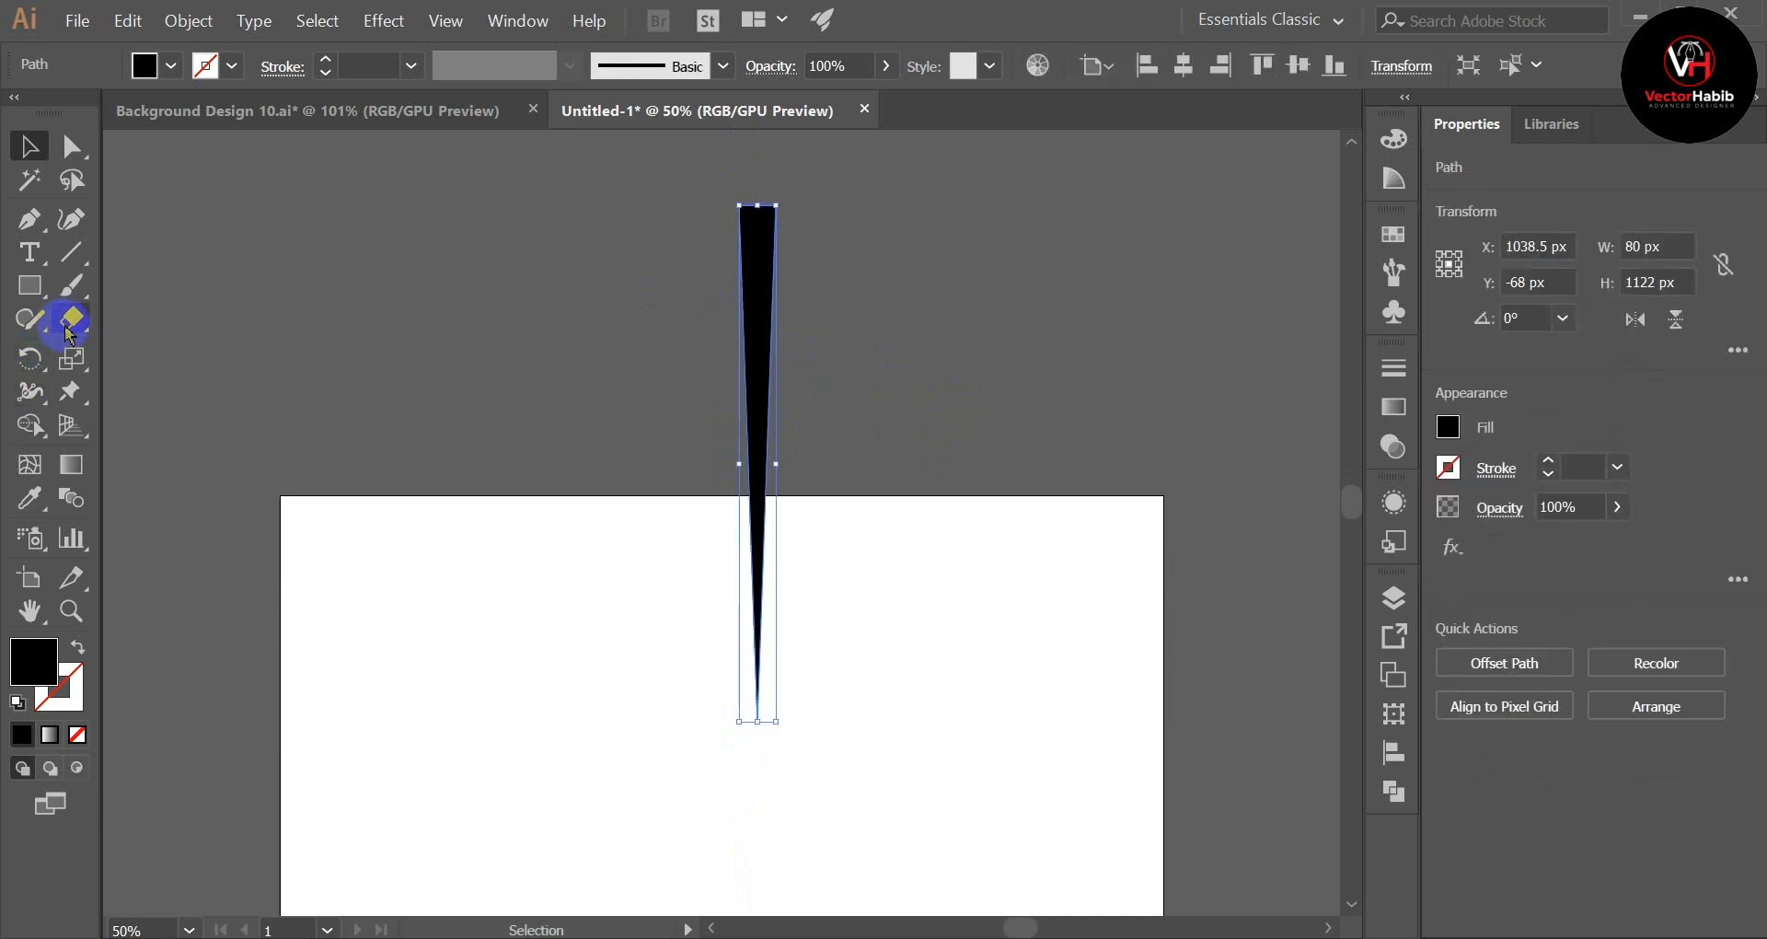
click(645, 361)
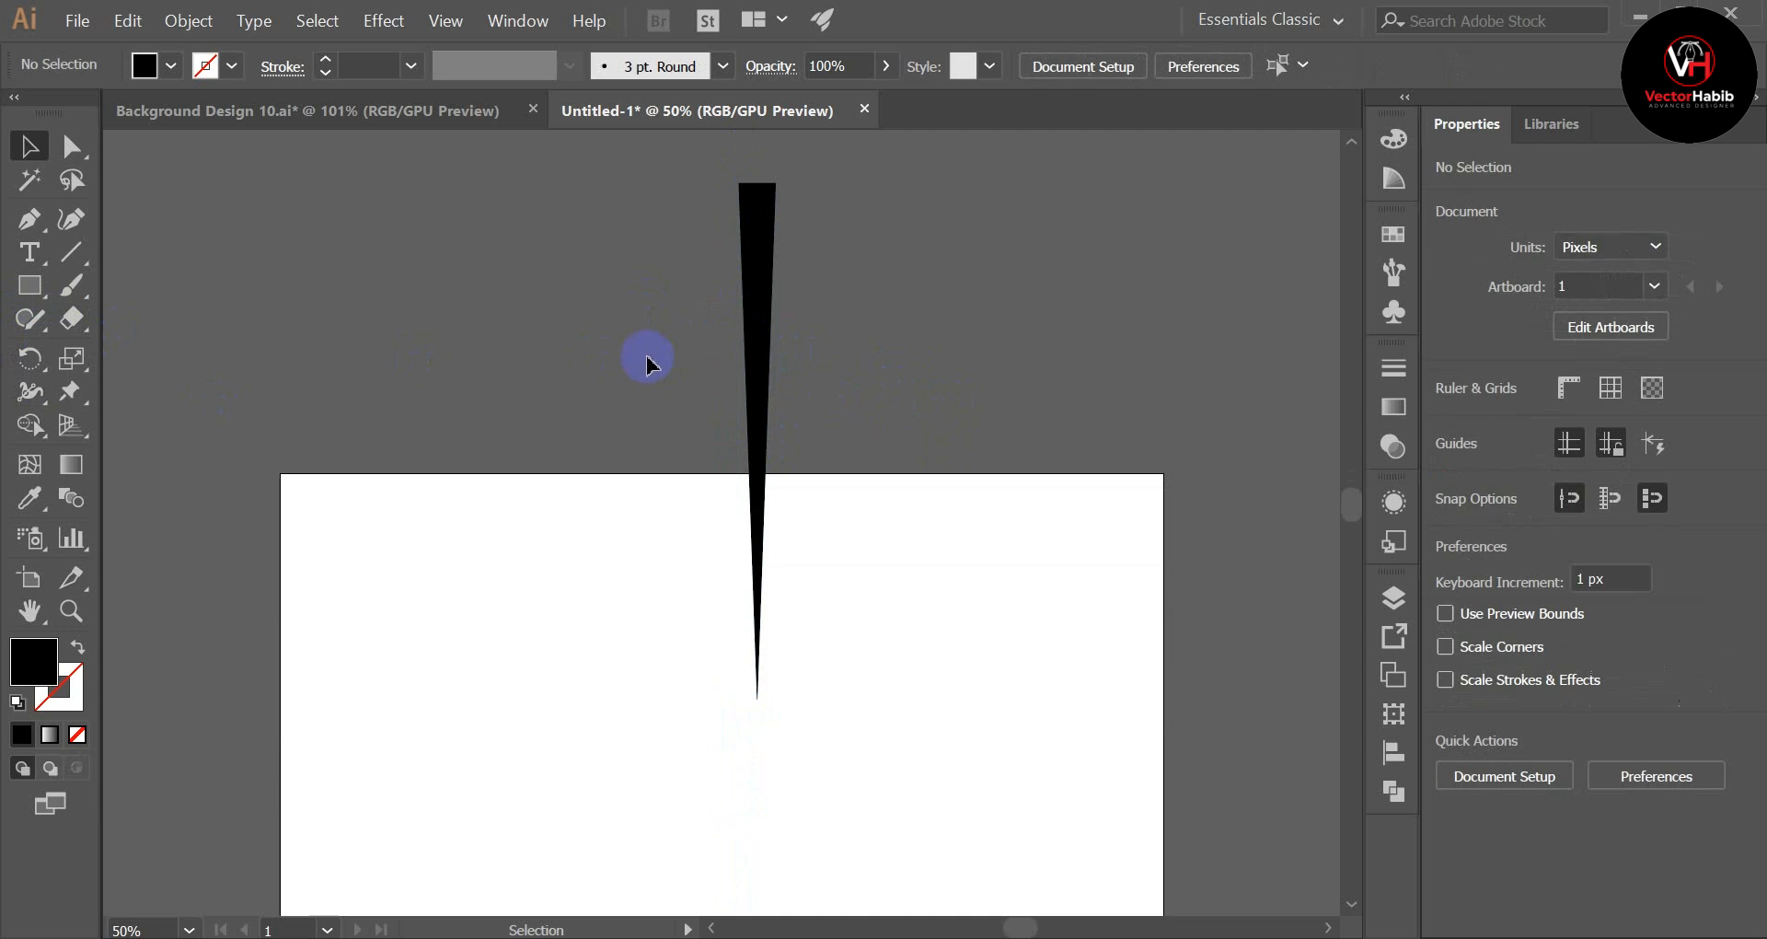
drag(609, 295, 808, 347)
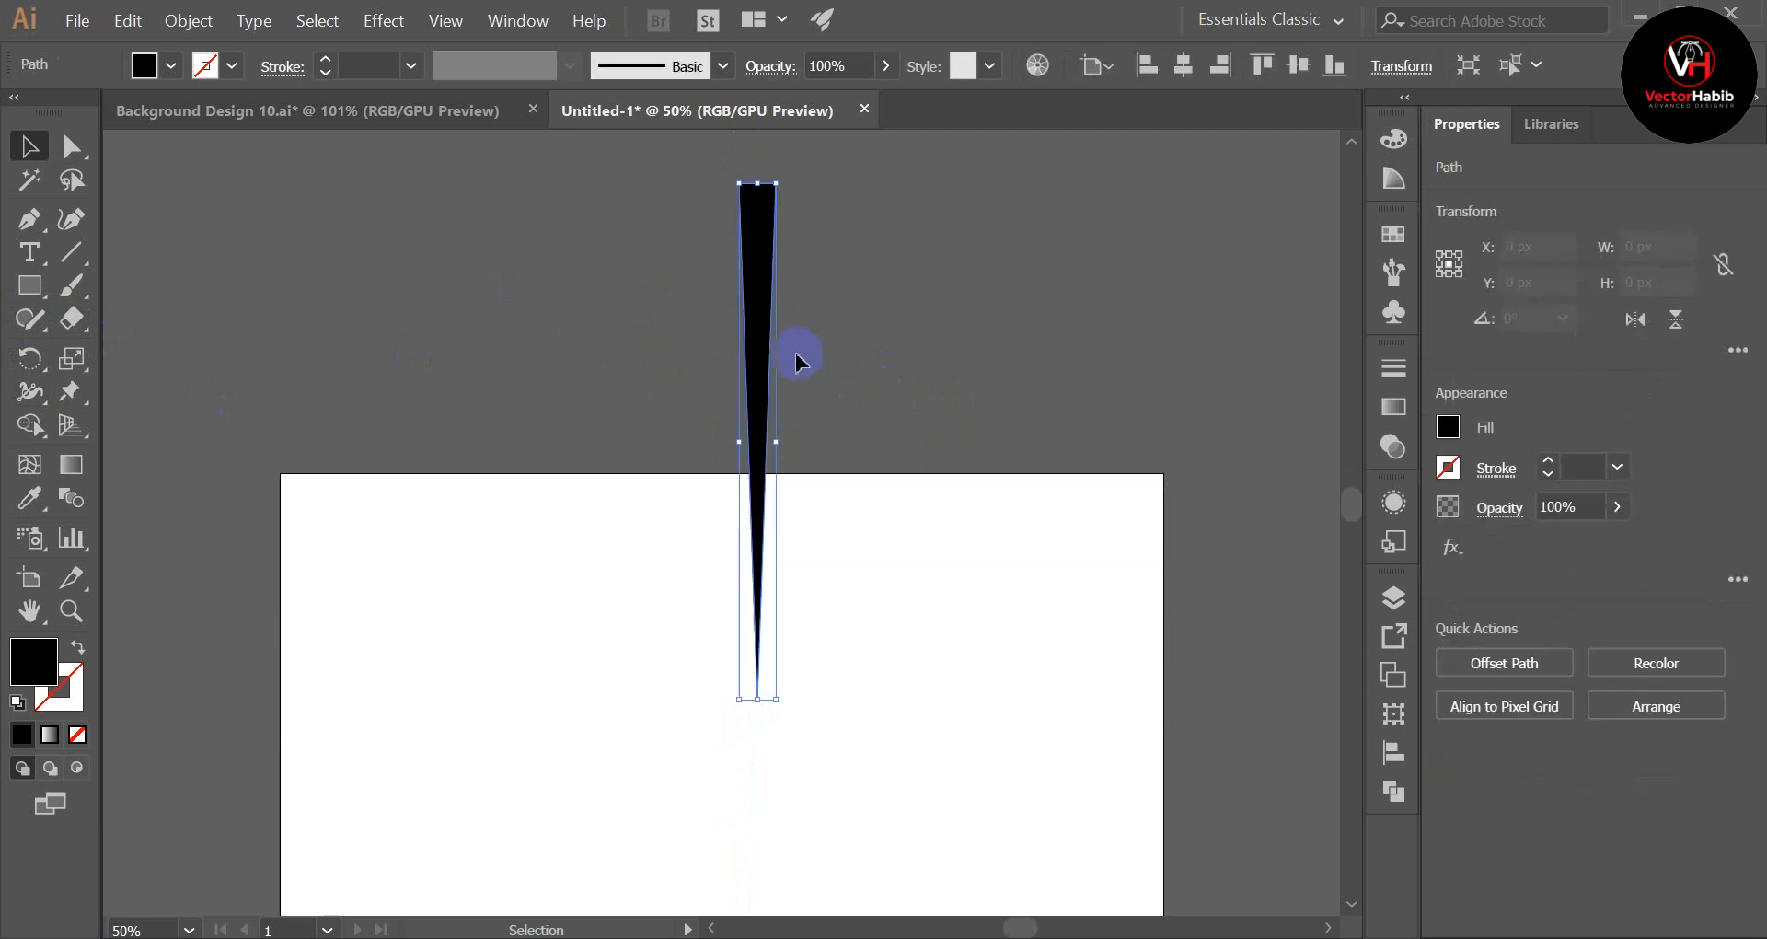
drag(27, 357, 138, 364)
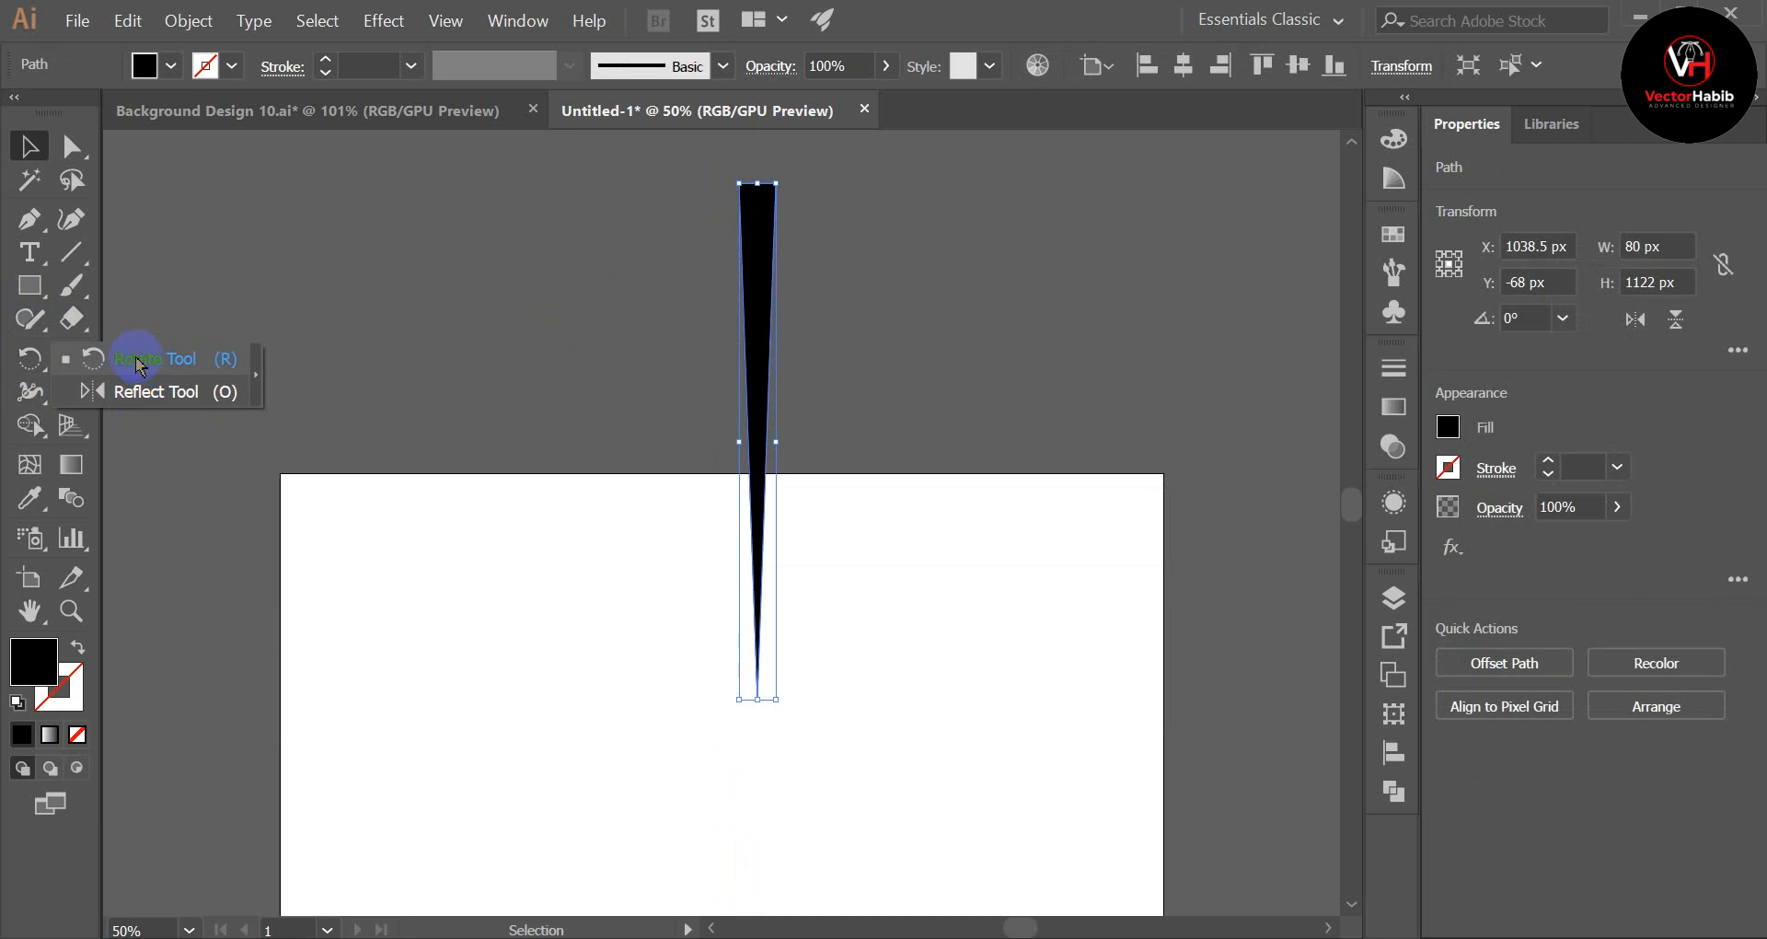
drag(138, 364, 134, 355)
scroll(764, 639, down, 2)
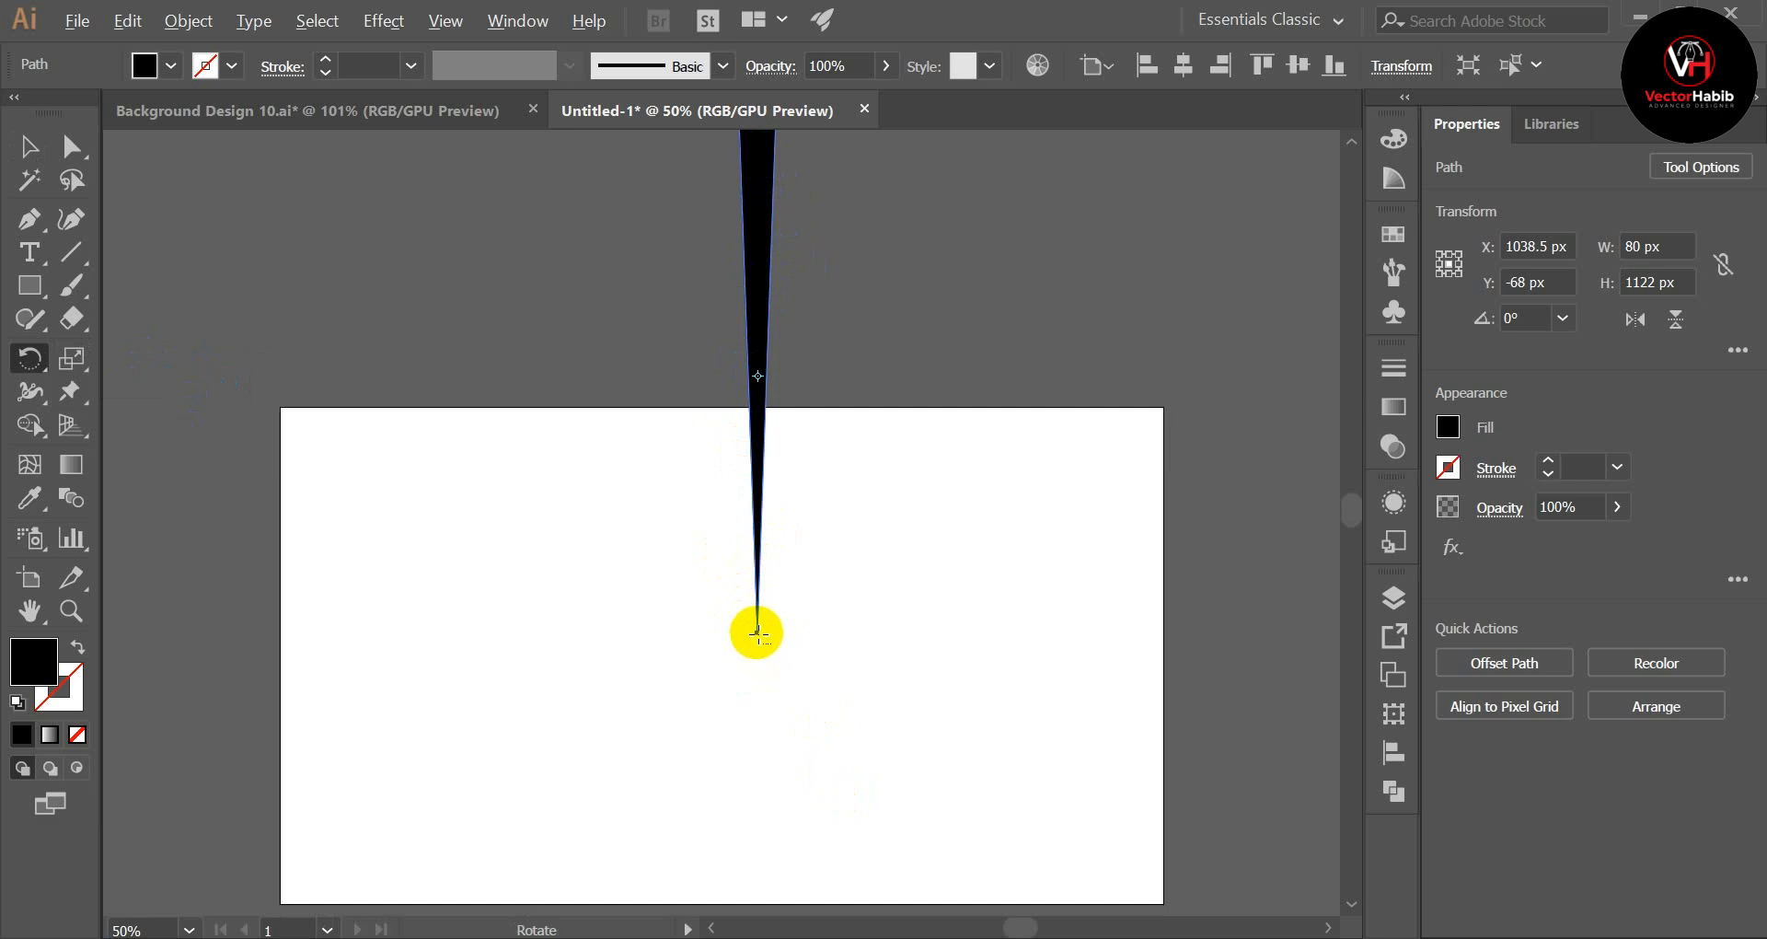
alt+click(758, 635)
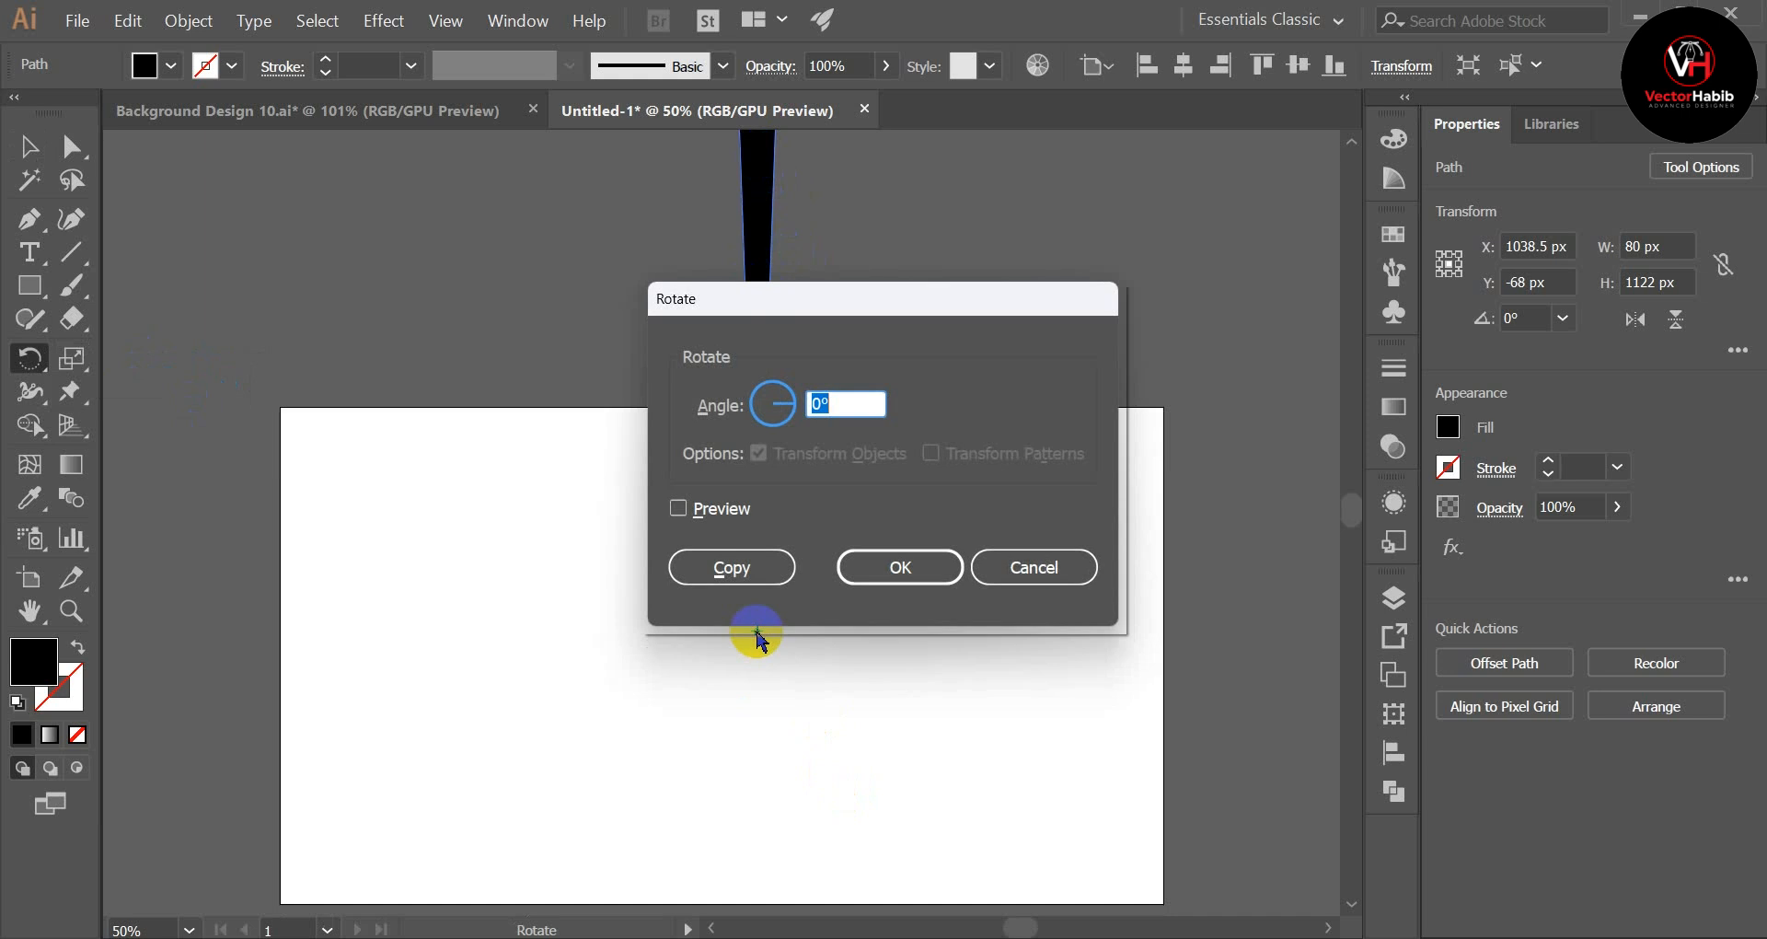
Step: Create a rotated copy of the wedge at an angle of 360/21, with the preview turned on
click(676, 509)
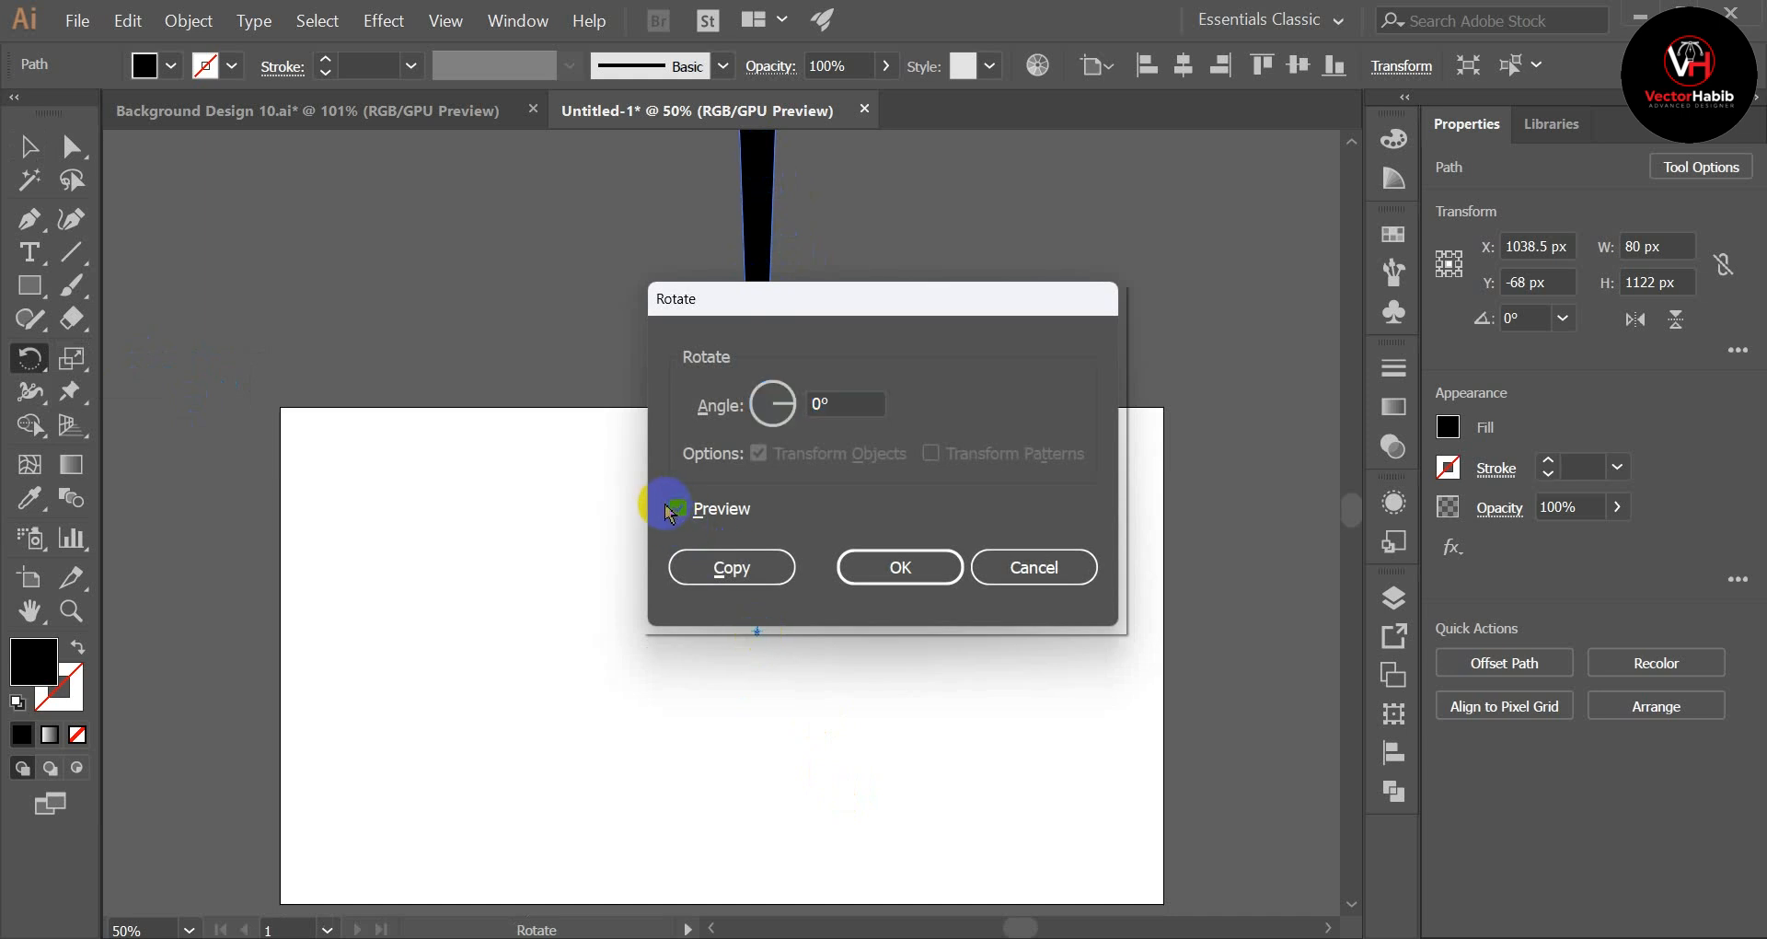
click(732, 401)
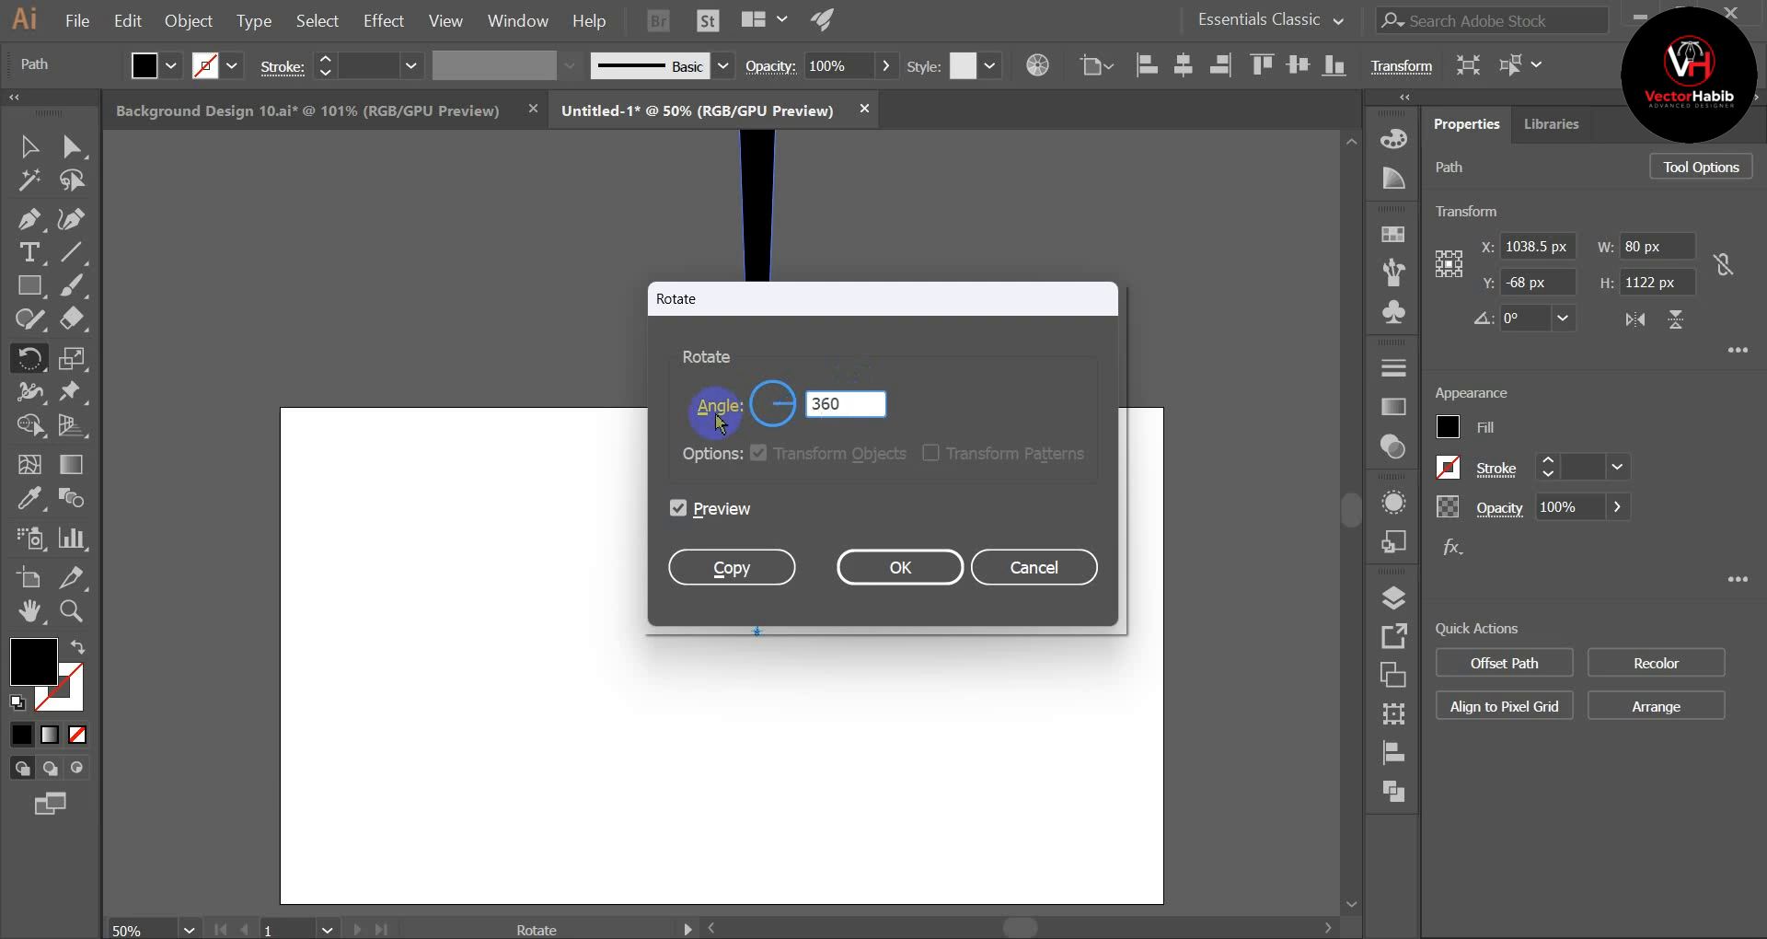
text(360/21)
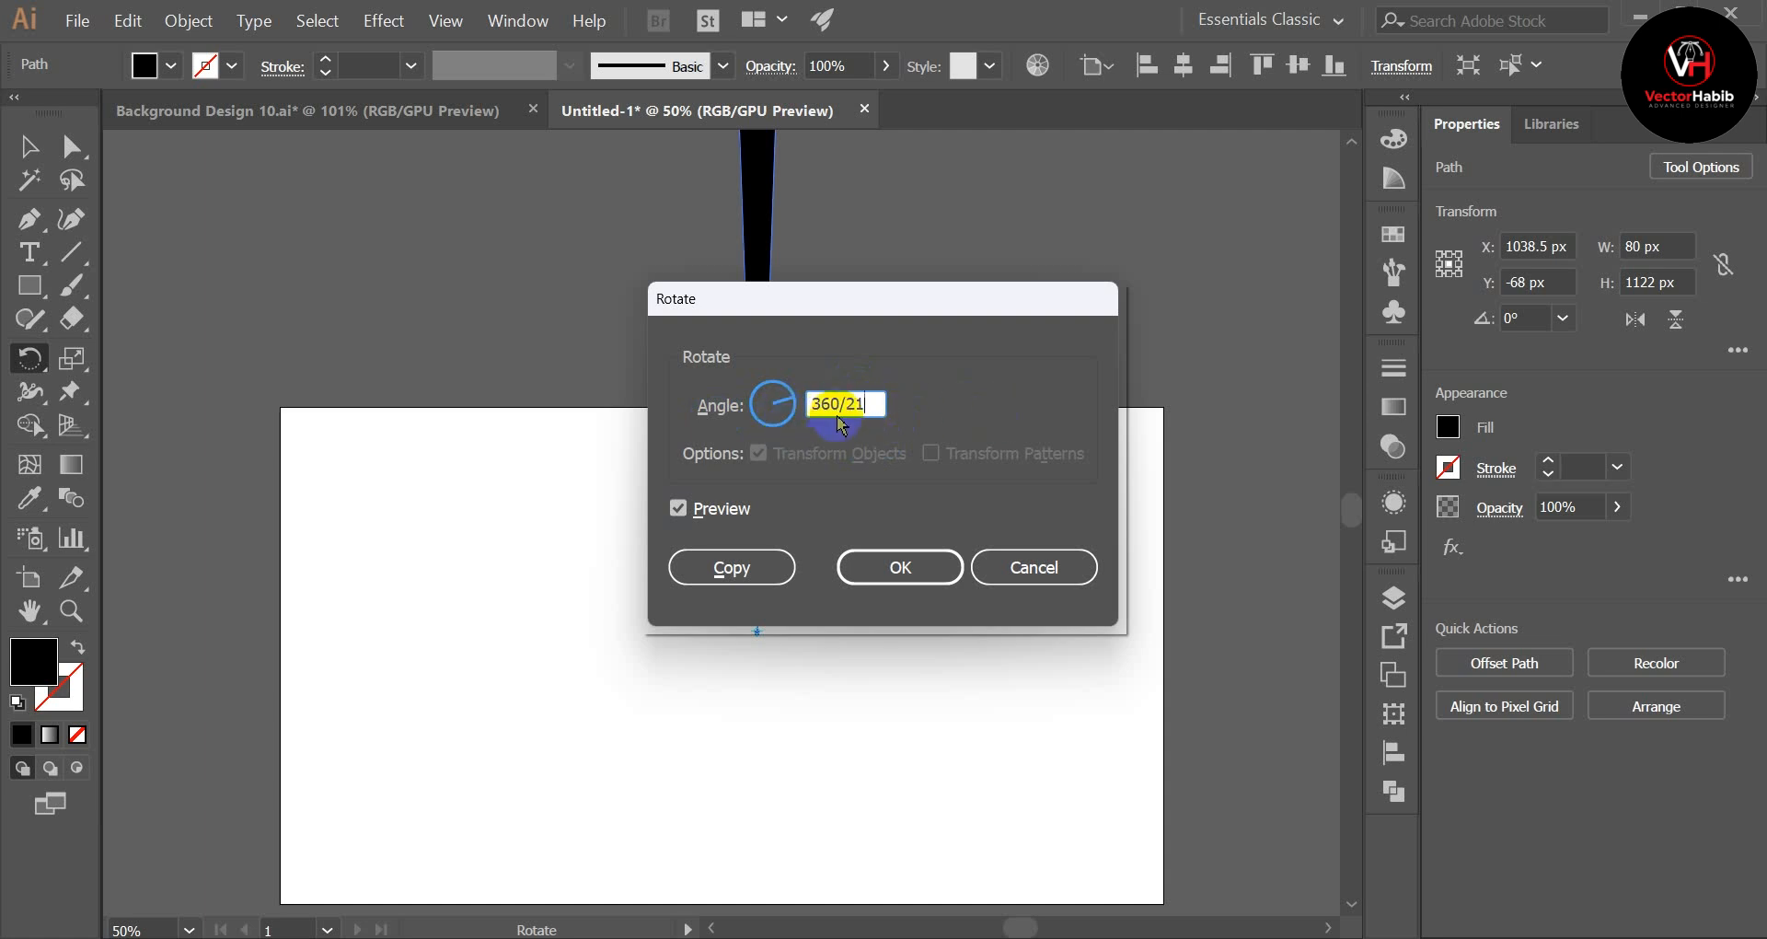
click(683, 512)
click(685, 513)
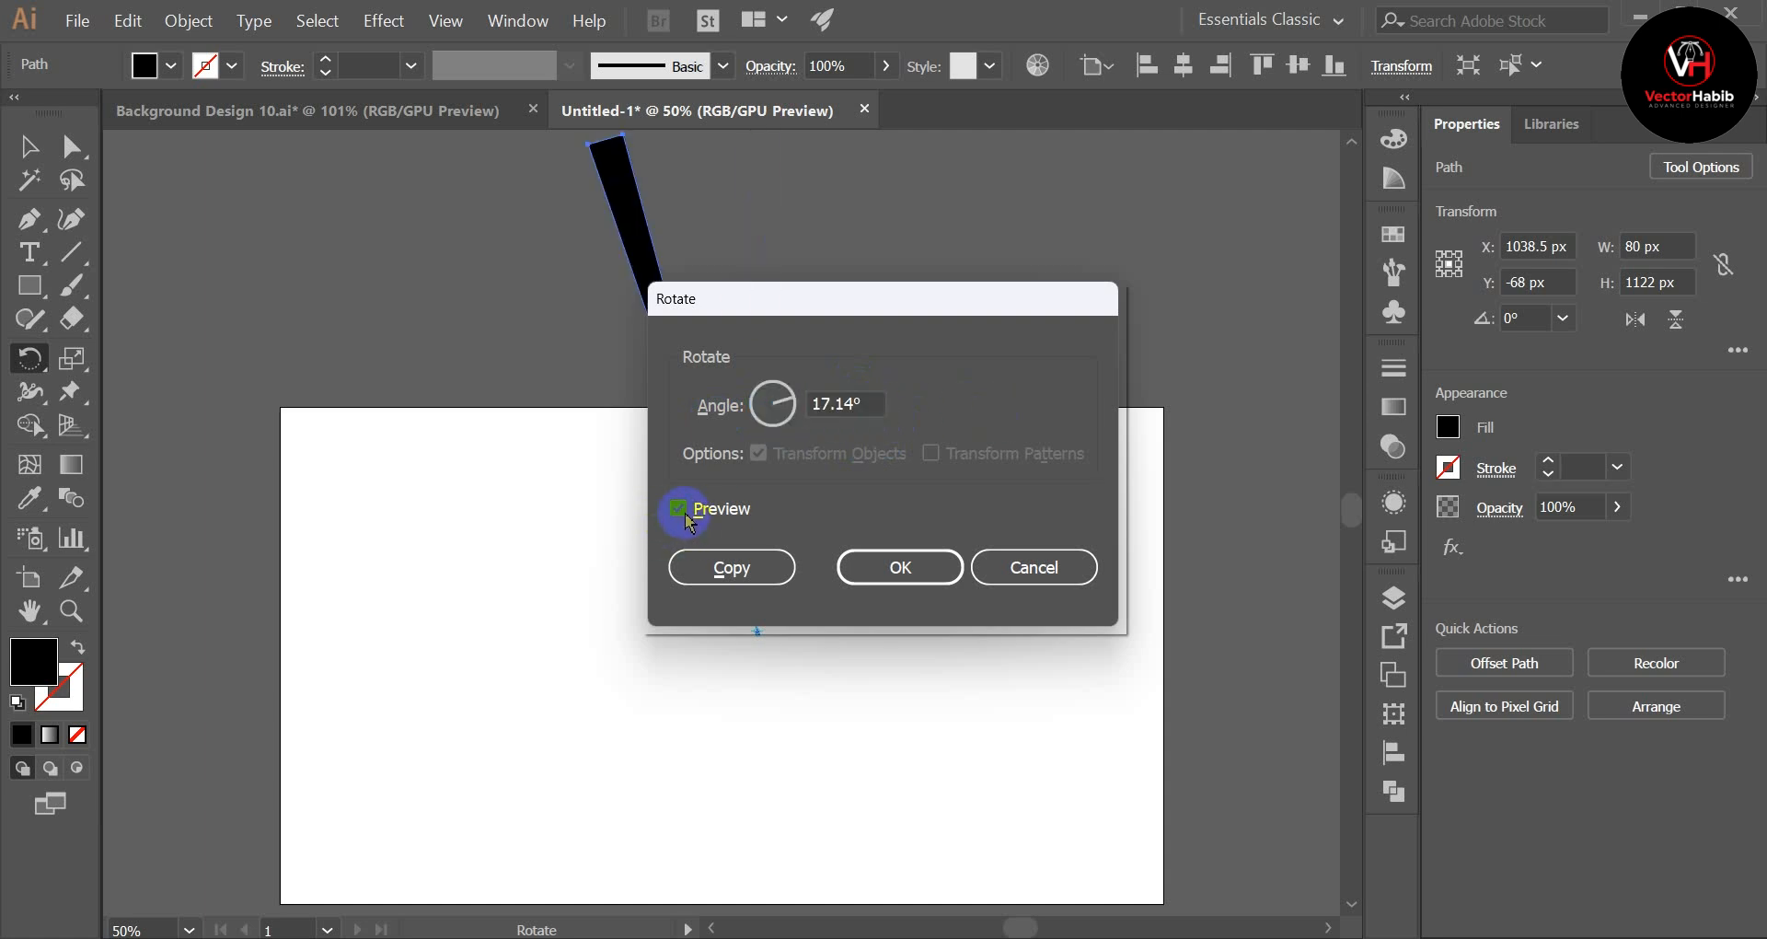
click(732, 567)
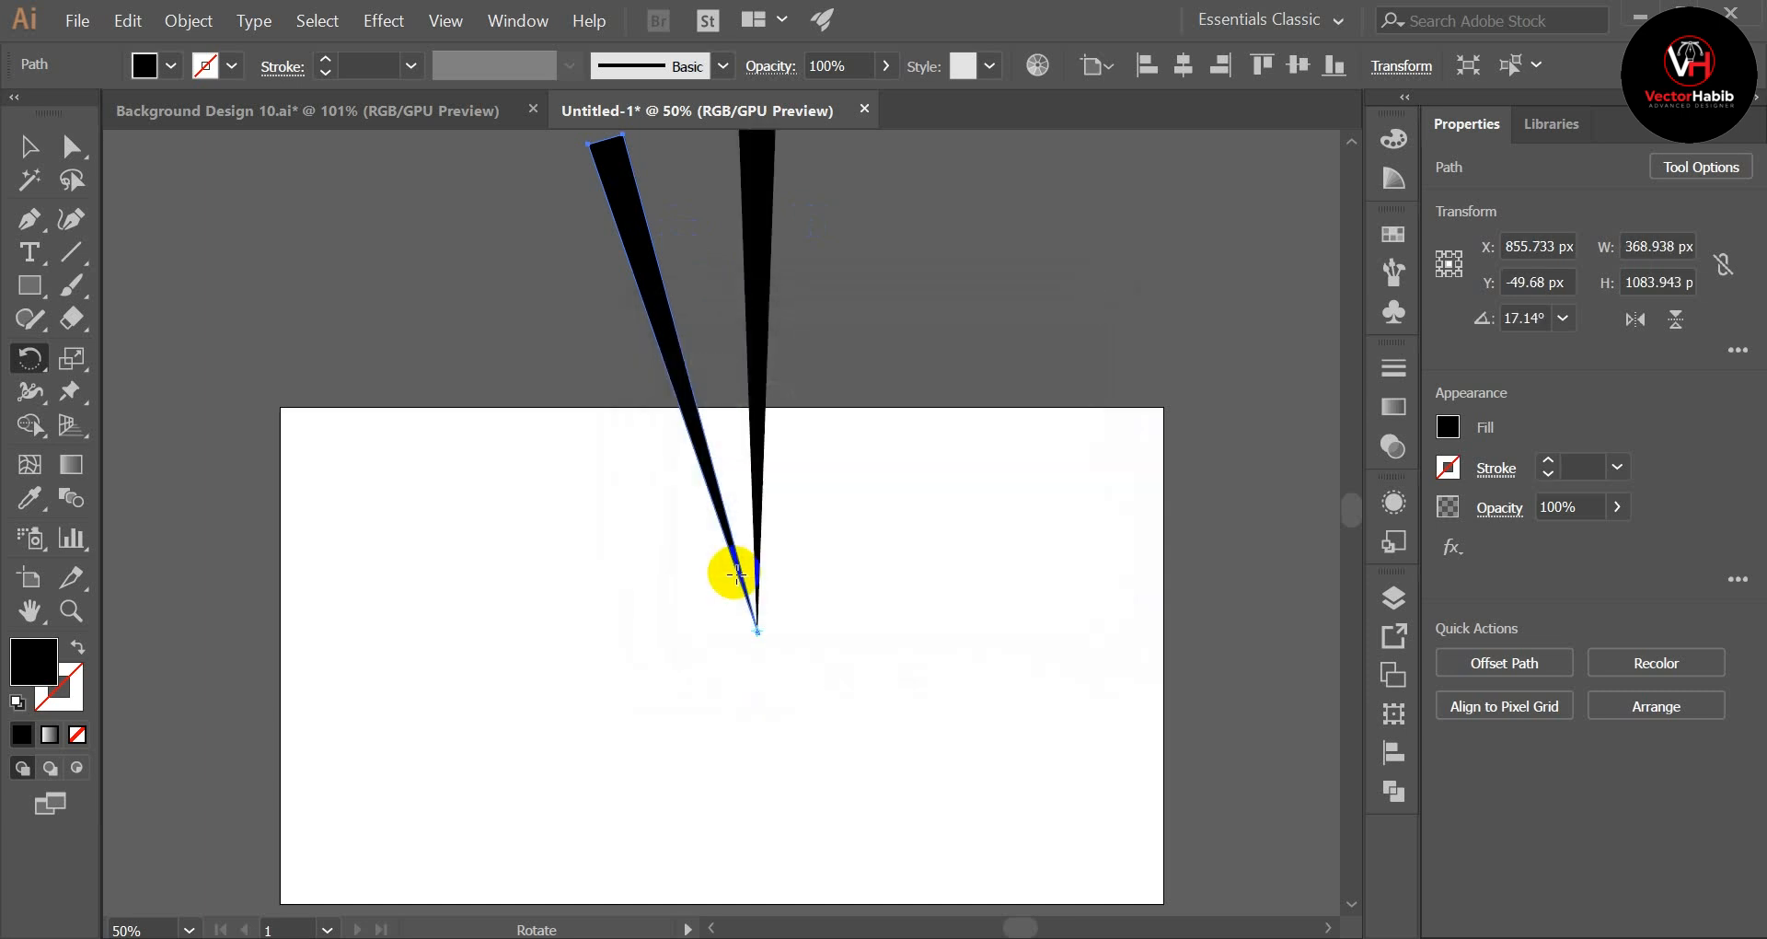
Step: Repeat the rotated copy around the wedge's tip until 21 rays form a full circle
key(ctrl)
key(ctrl+d)
key(ctrl+d)
key(ctrl+d)
key(ctrl+d)
key(ctrl+d)
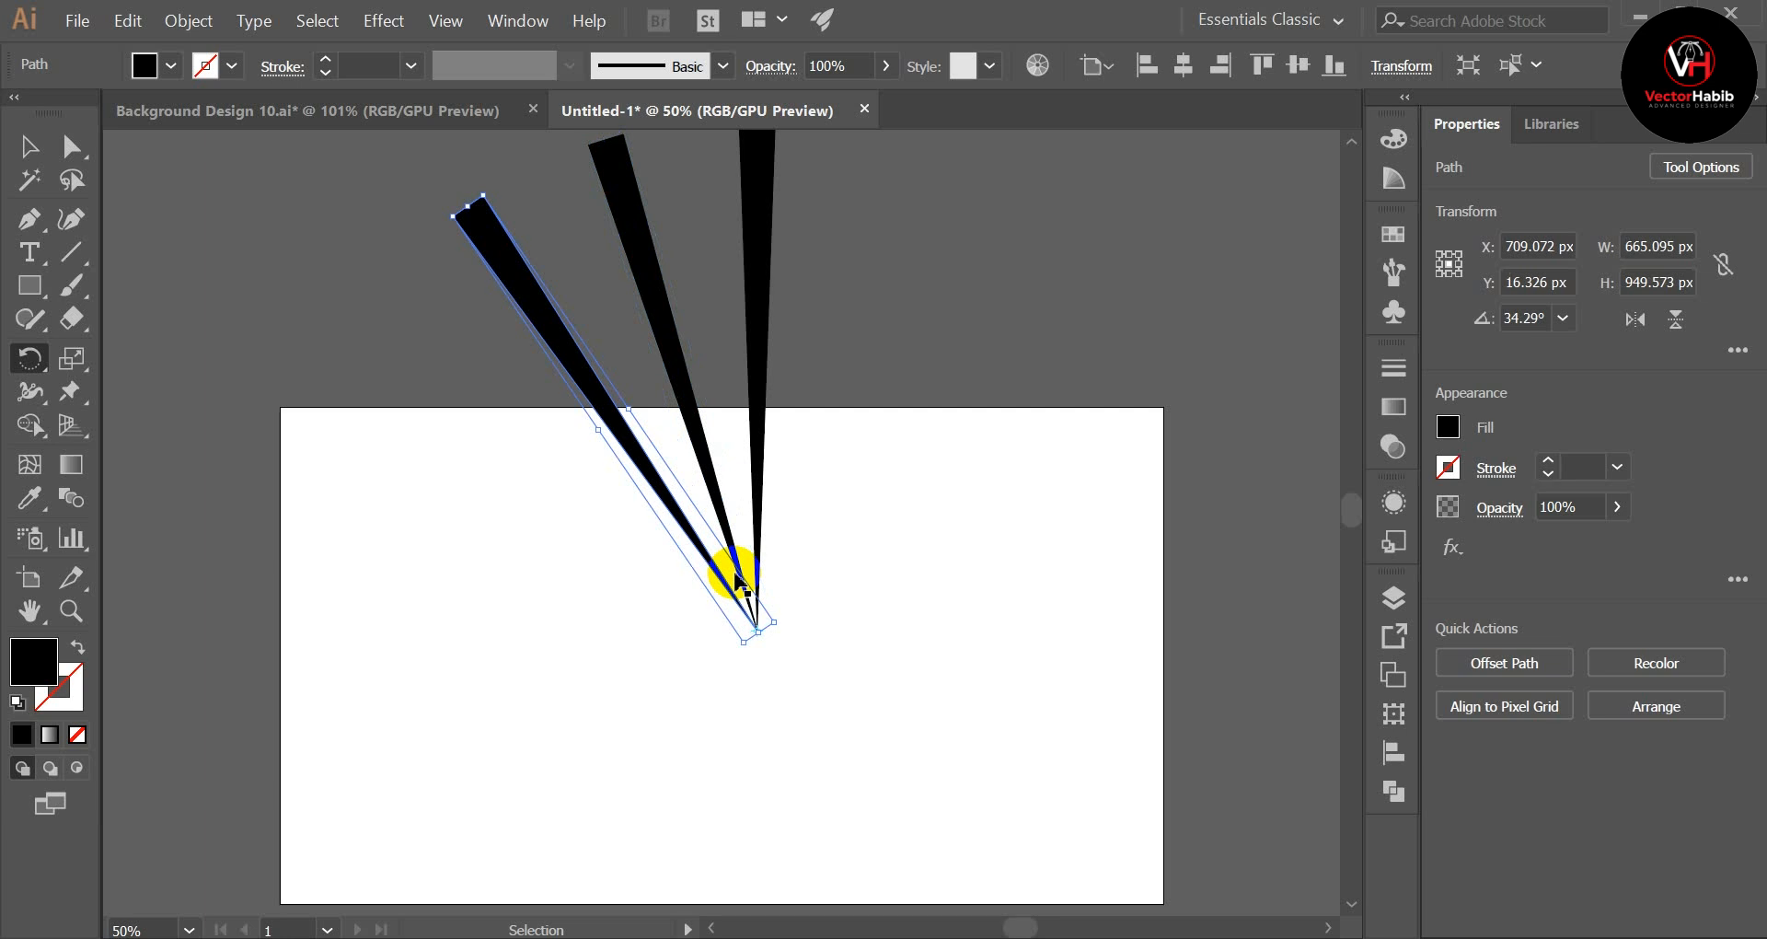
key(ctrl+d)
key(ctrl+d)
key(ctrl+d)
key(ctrl+d)
key(ctrl+d)
key(ctrl+d)
key(ctrl+d)
key(ctrl+d)
key(ctrl+d)
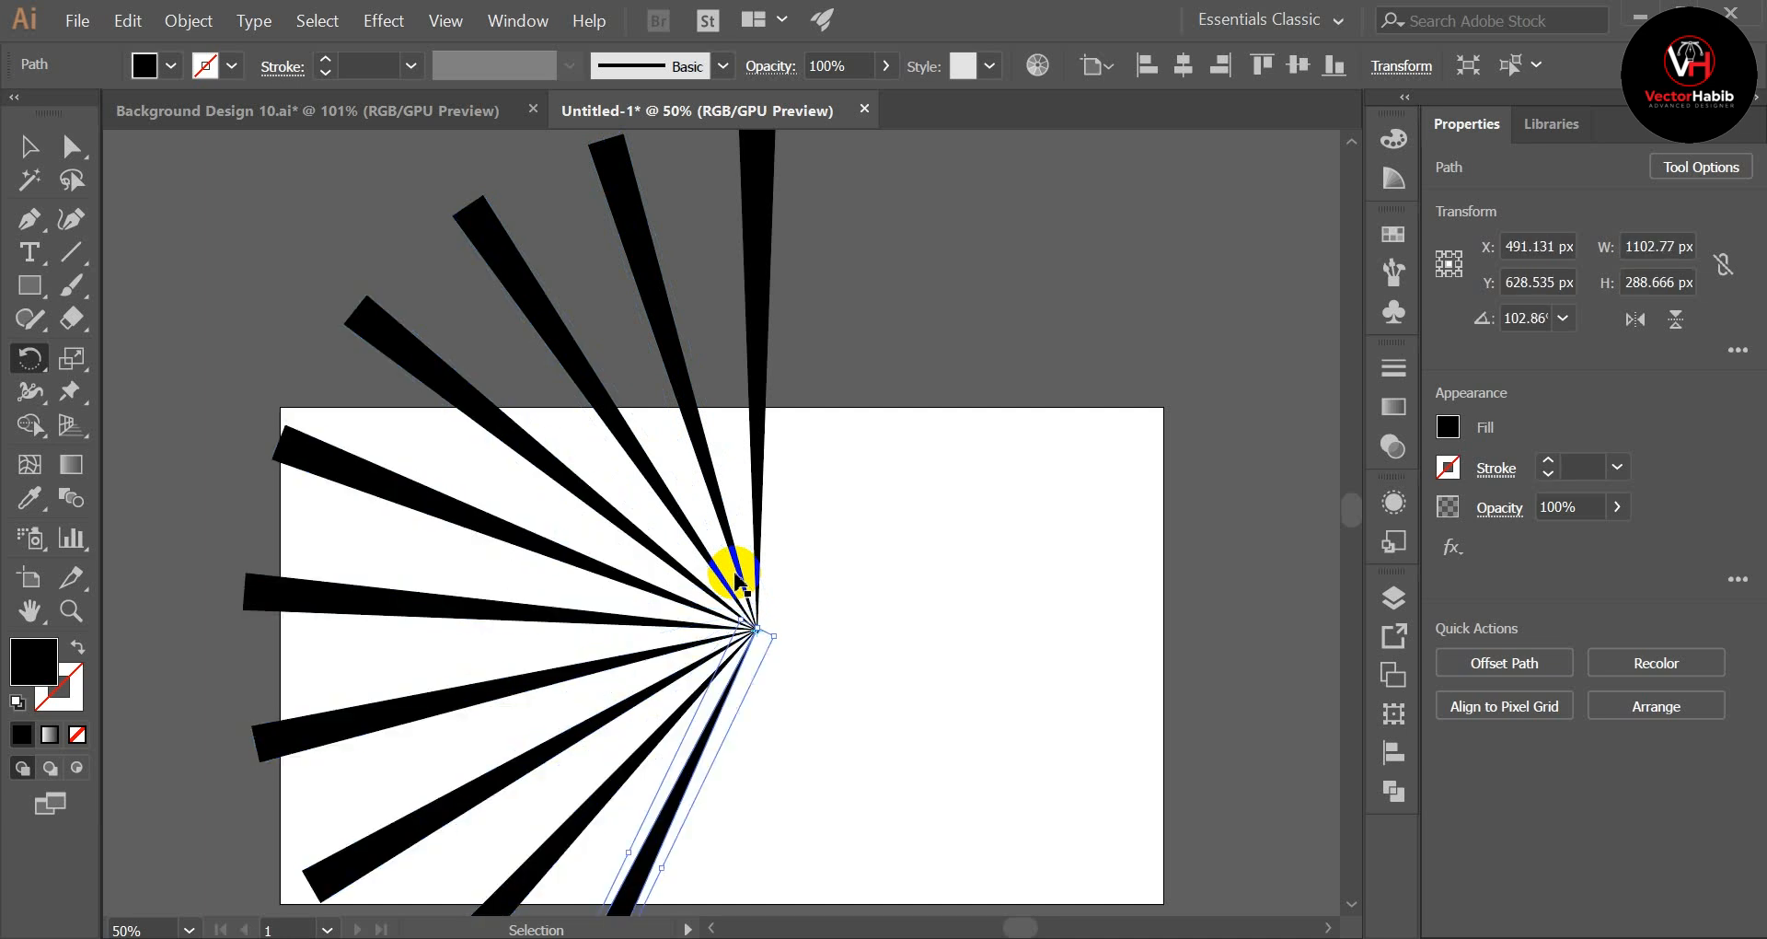
key(ctrl+d)
key(ctrl+d)
key(ctrl+d)
key(ctrl+d)
key(ctrl+d)
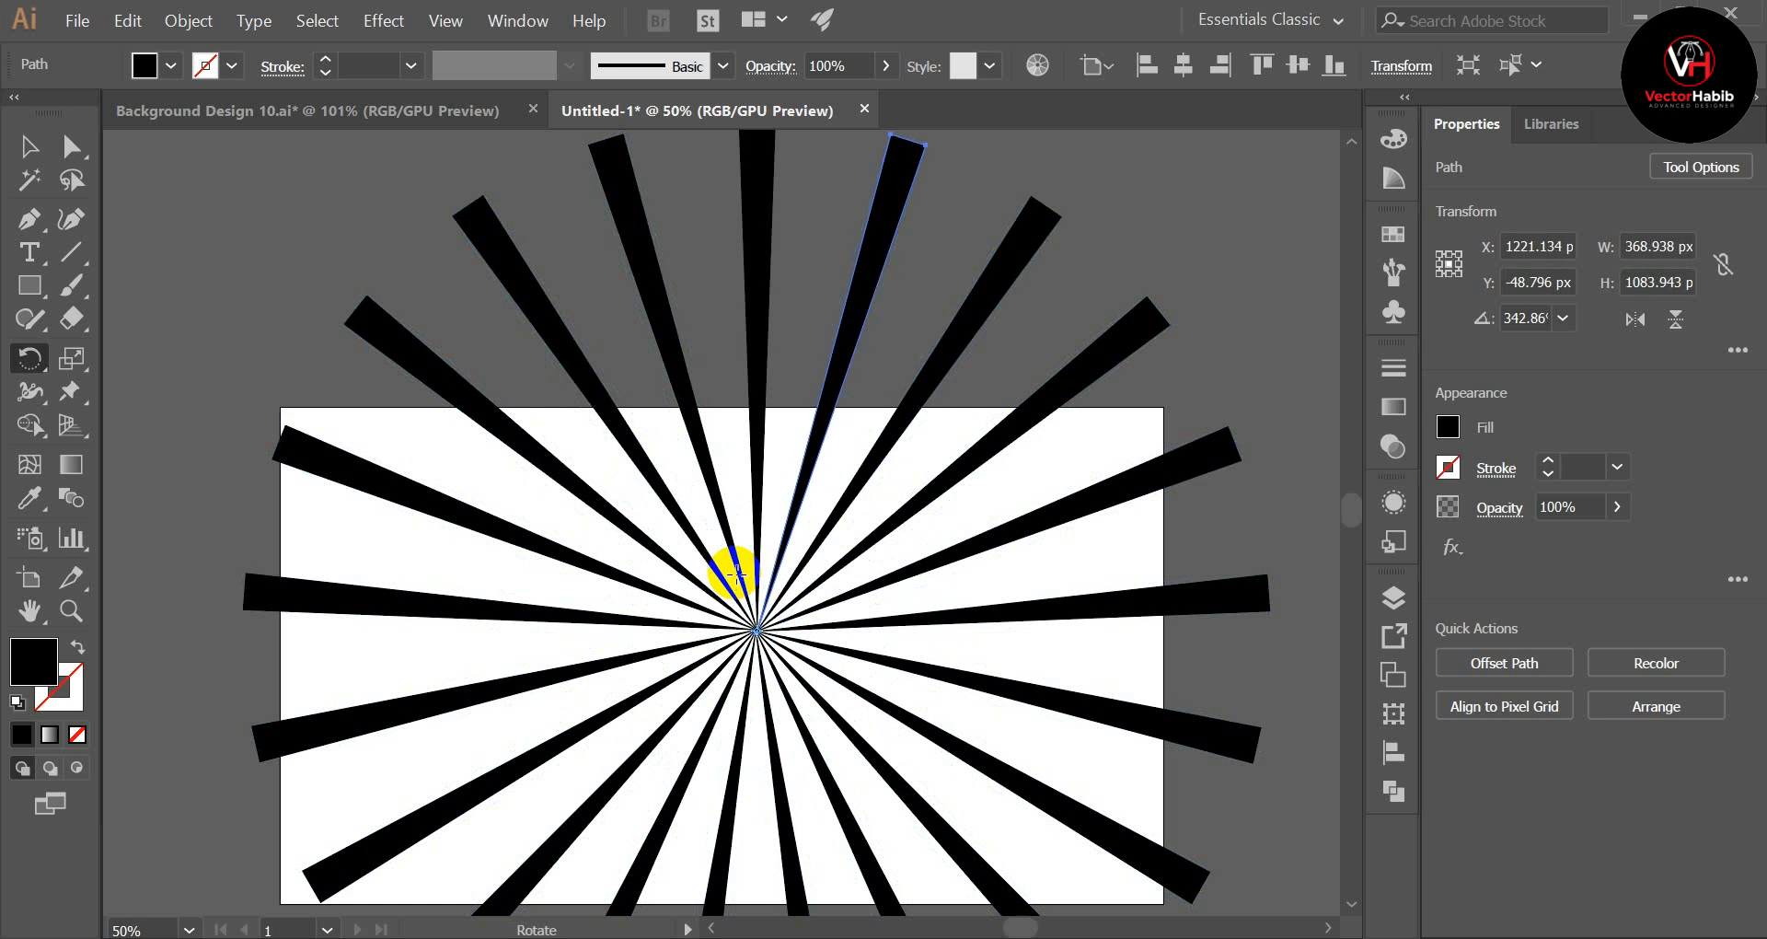
Step: Select all the rays of the circle and group them into one object
key(ctrl+minus)
key(ctrl+minus)
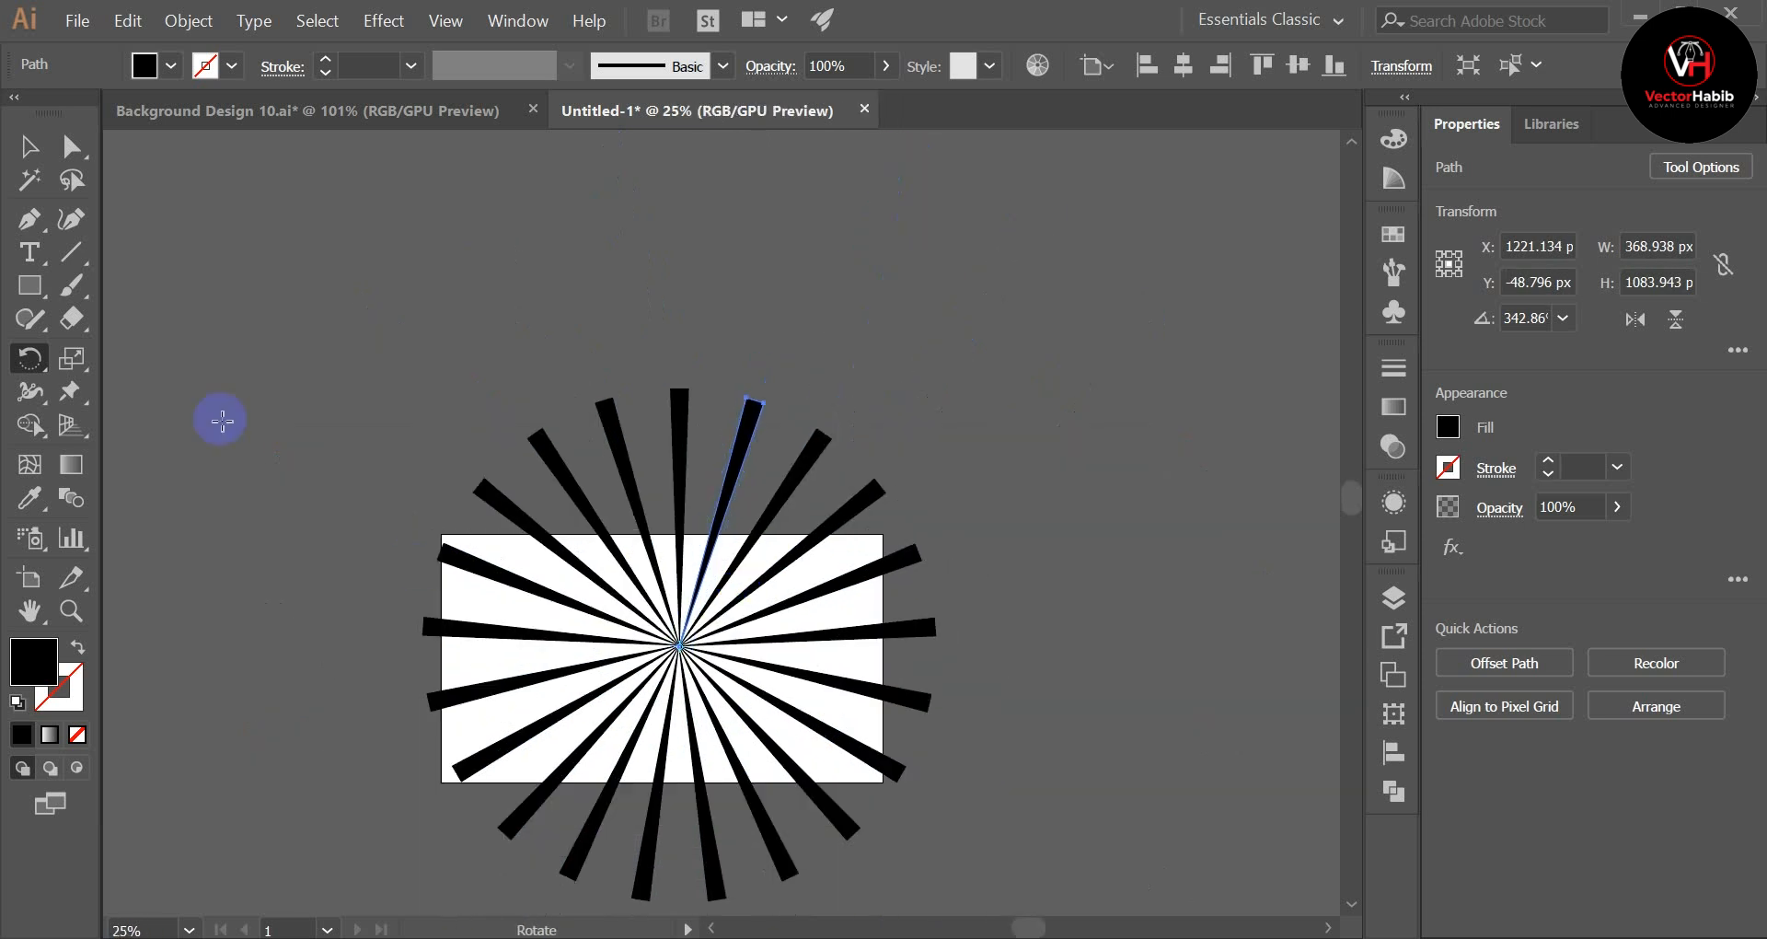
click(29, 145)
click(428, 477)
scroll(312, 386, down, 3)
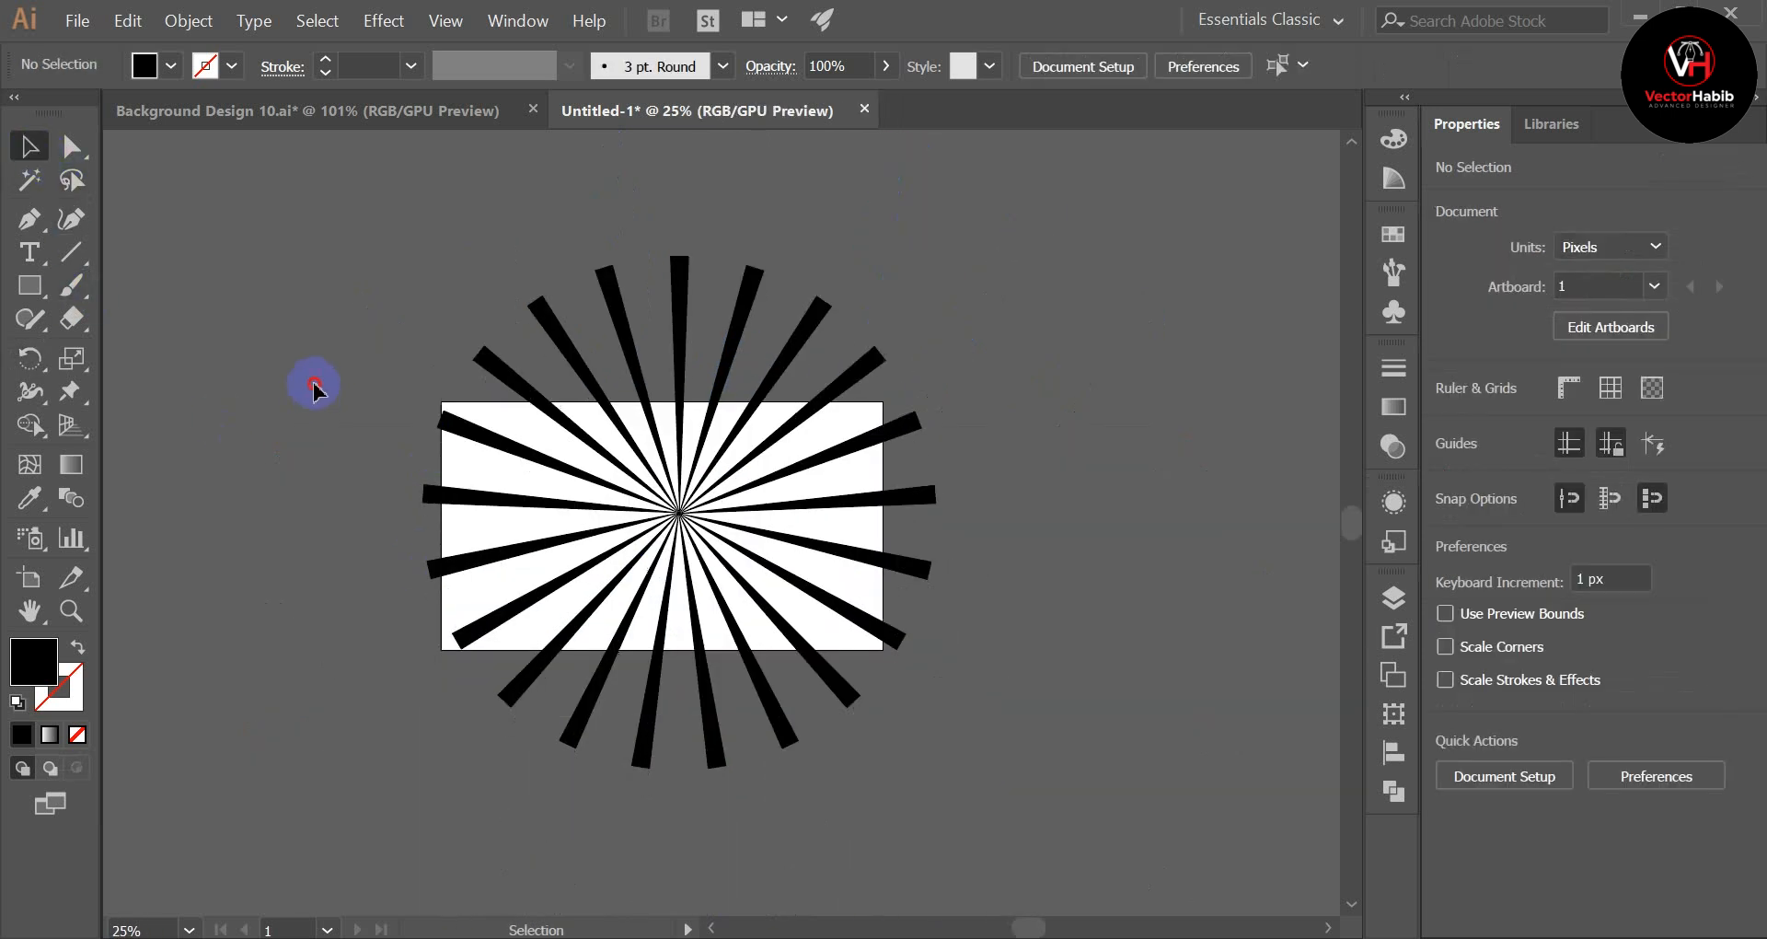
key(ctrl+a)
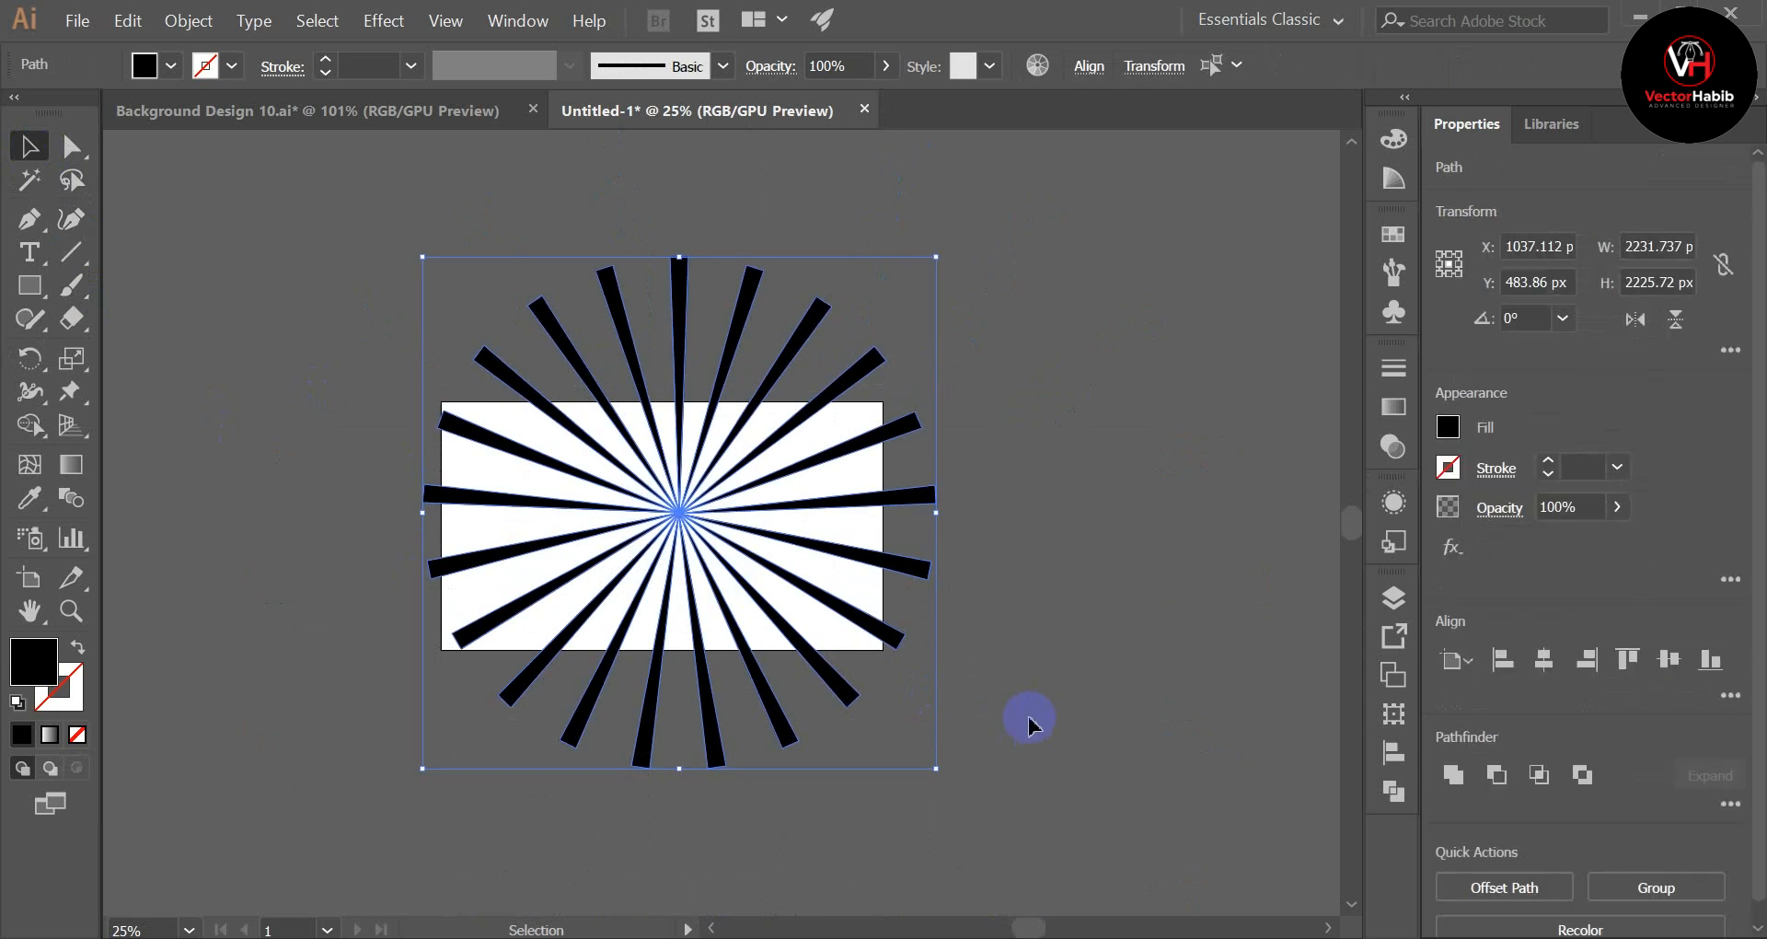
key(ctrl+g)
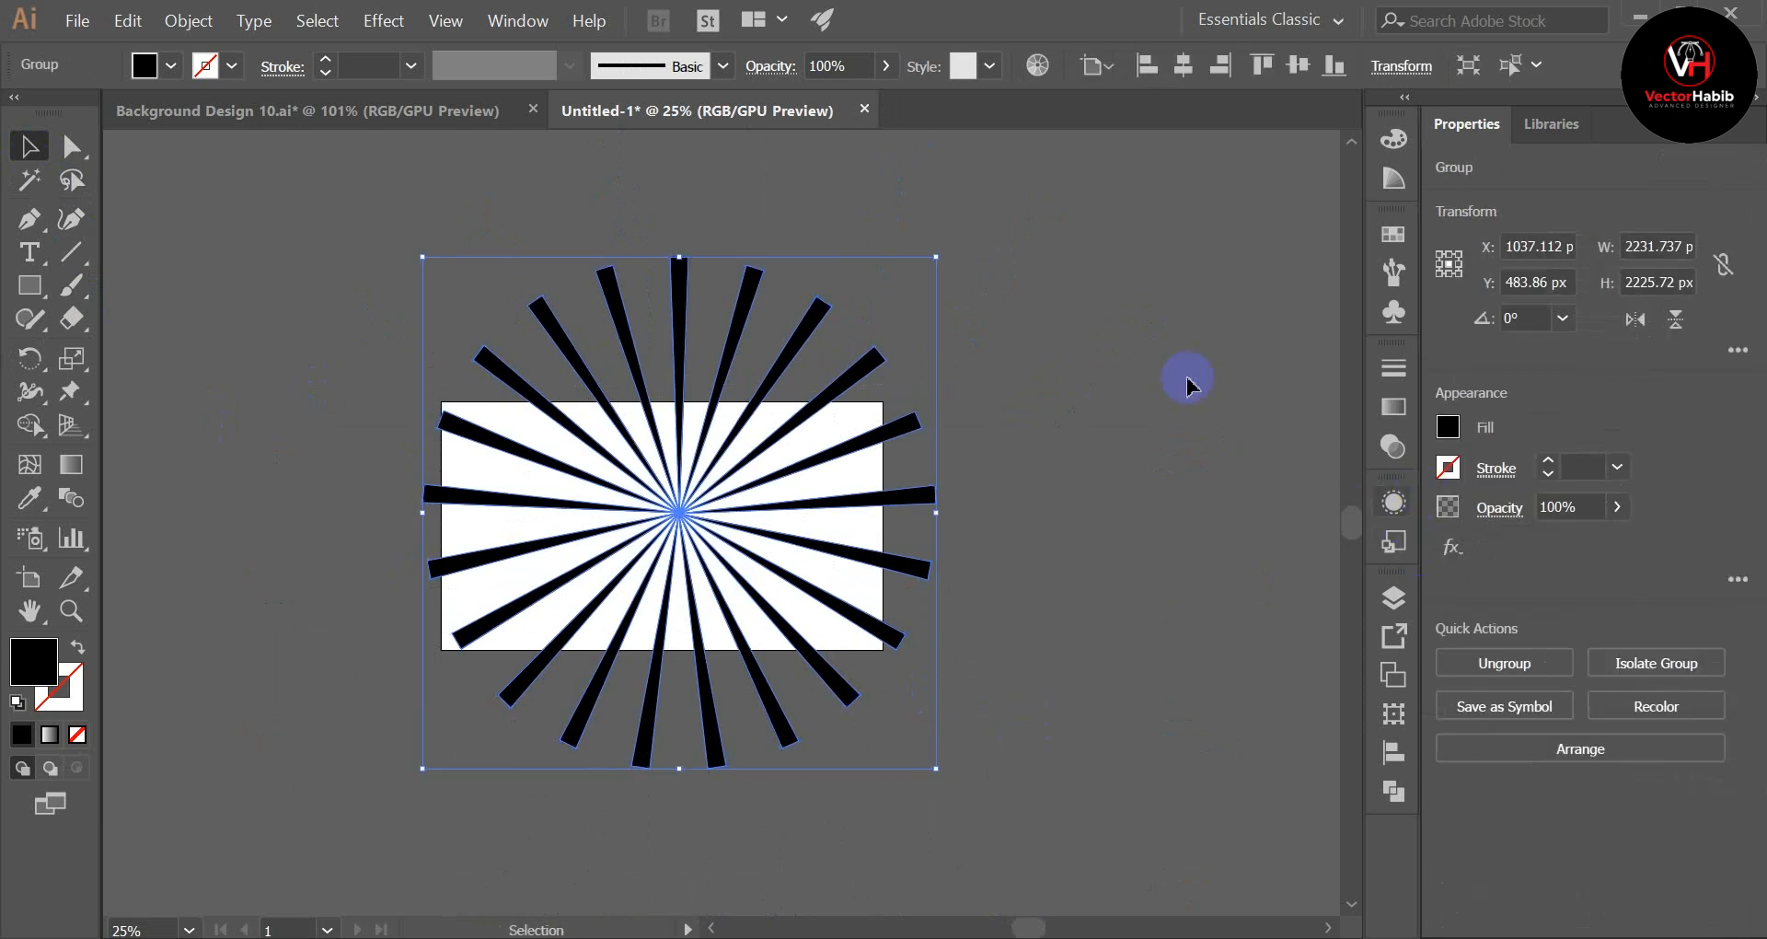
Step: Move the ray group partly off the artboard to about X -83 px, Y 144 px, and fill it with white
click(1123, 516)
drag(908, 497, 650, 530)
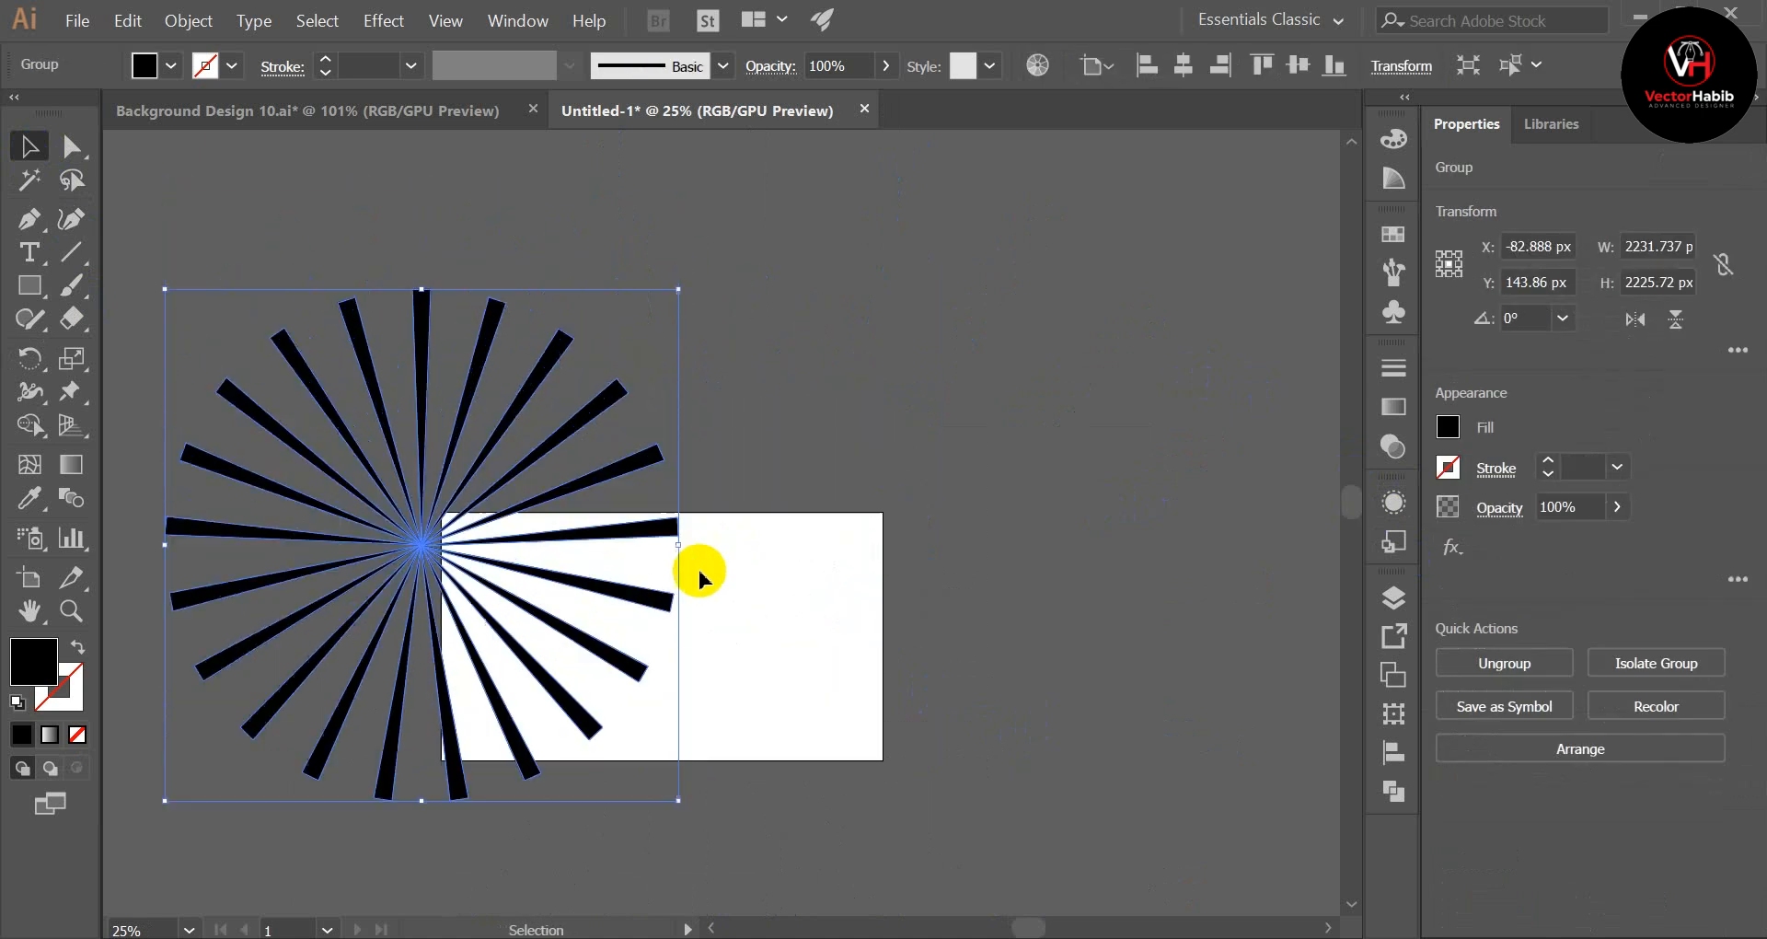
click(146, 66)
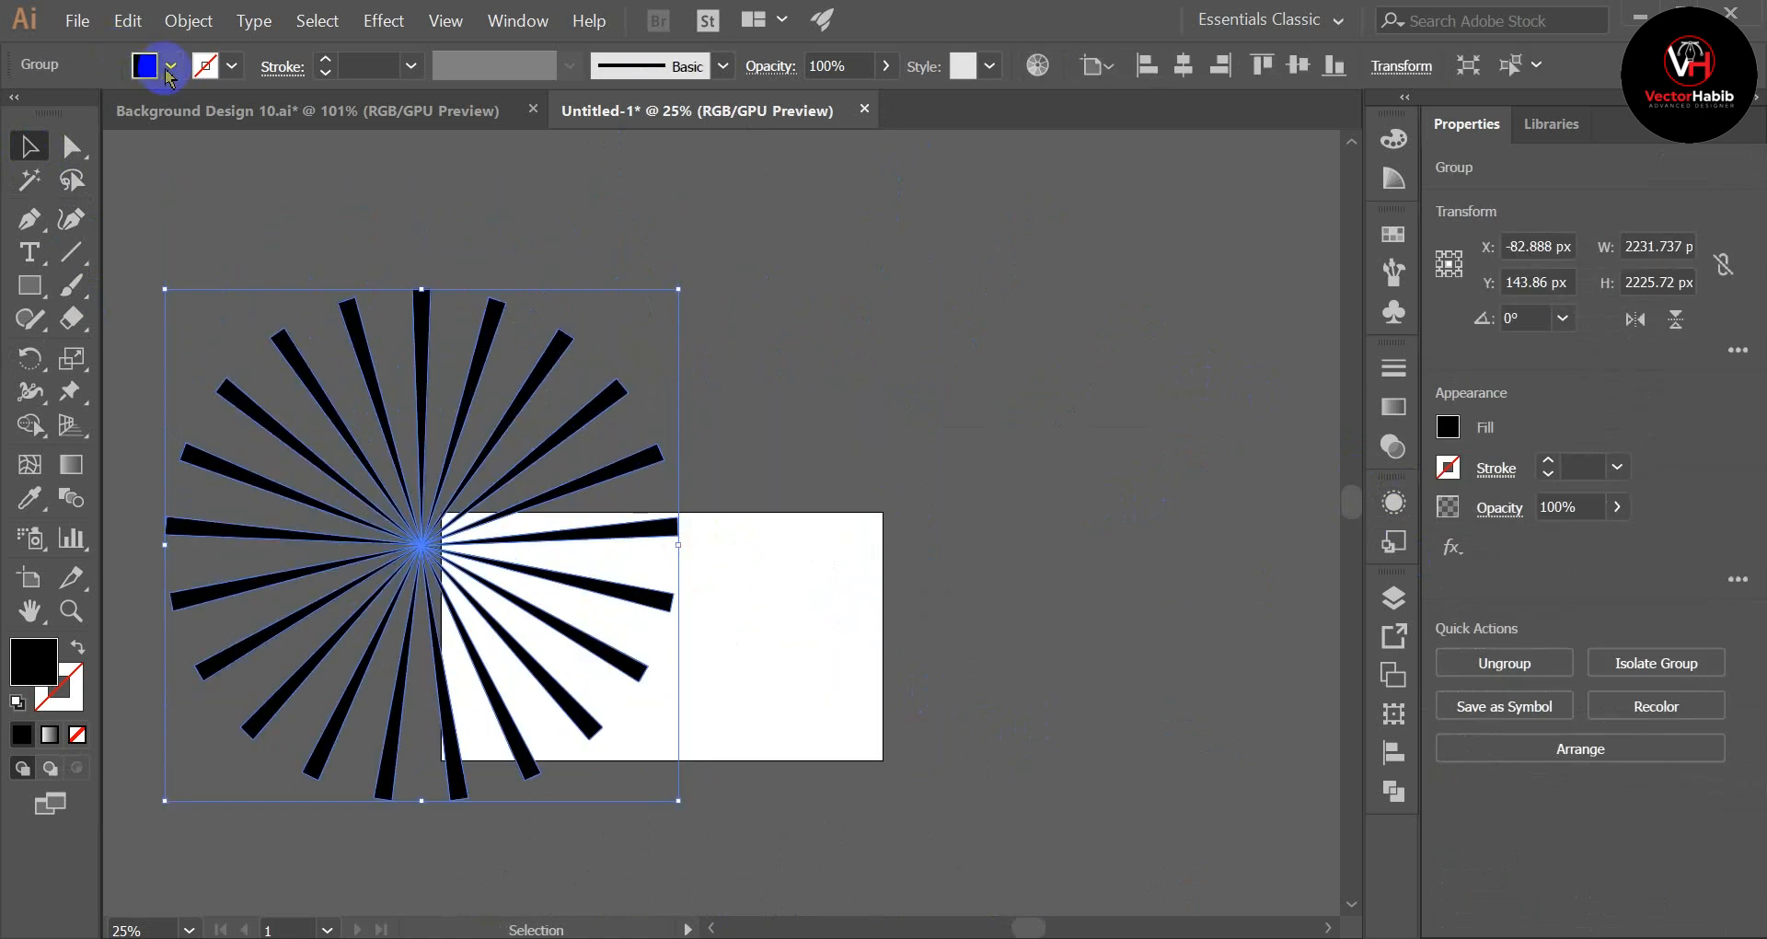
click(169, 66)
click(57, 118)
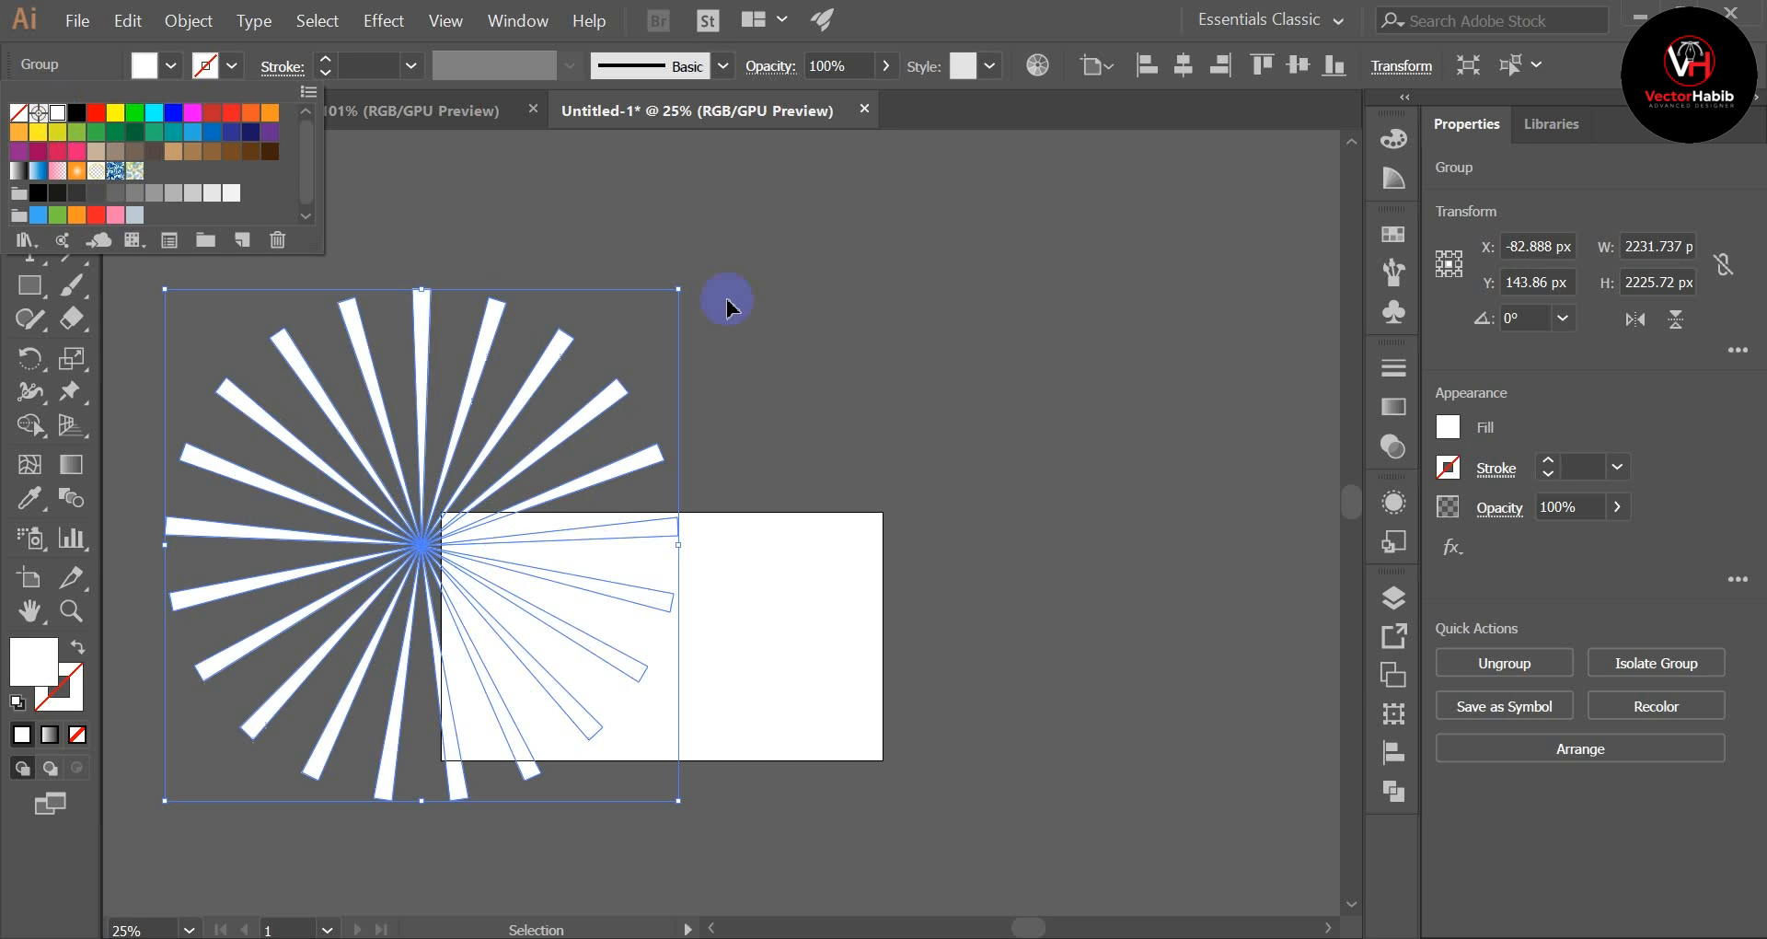
click(730, 295)
click(730, 383)
Step: Move the white ray group directly above the artboard, clear of it and roughly centred on its width
scroll(730, 383, up, 3)
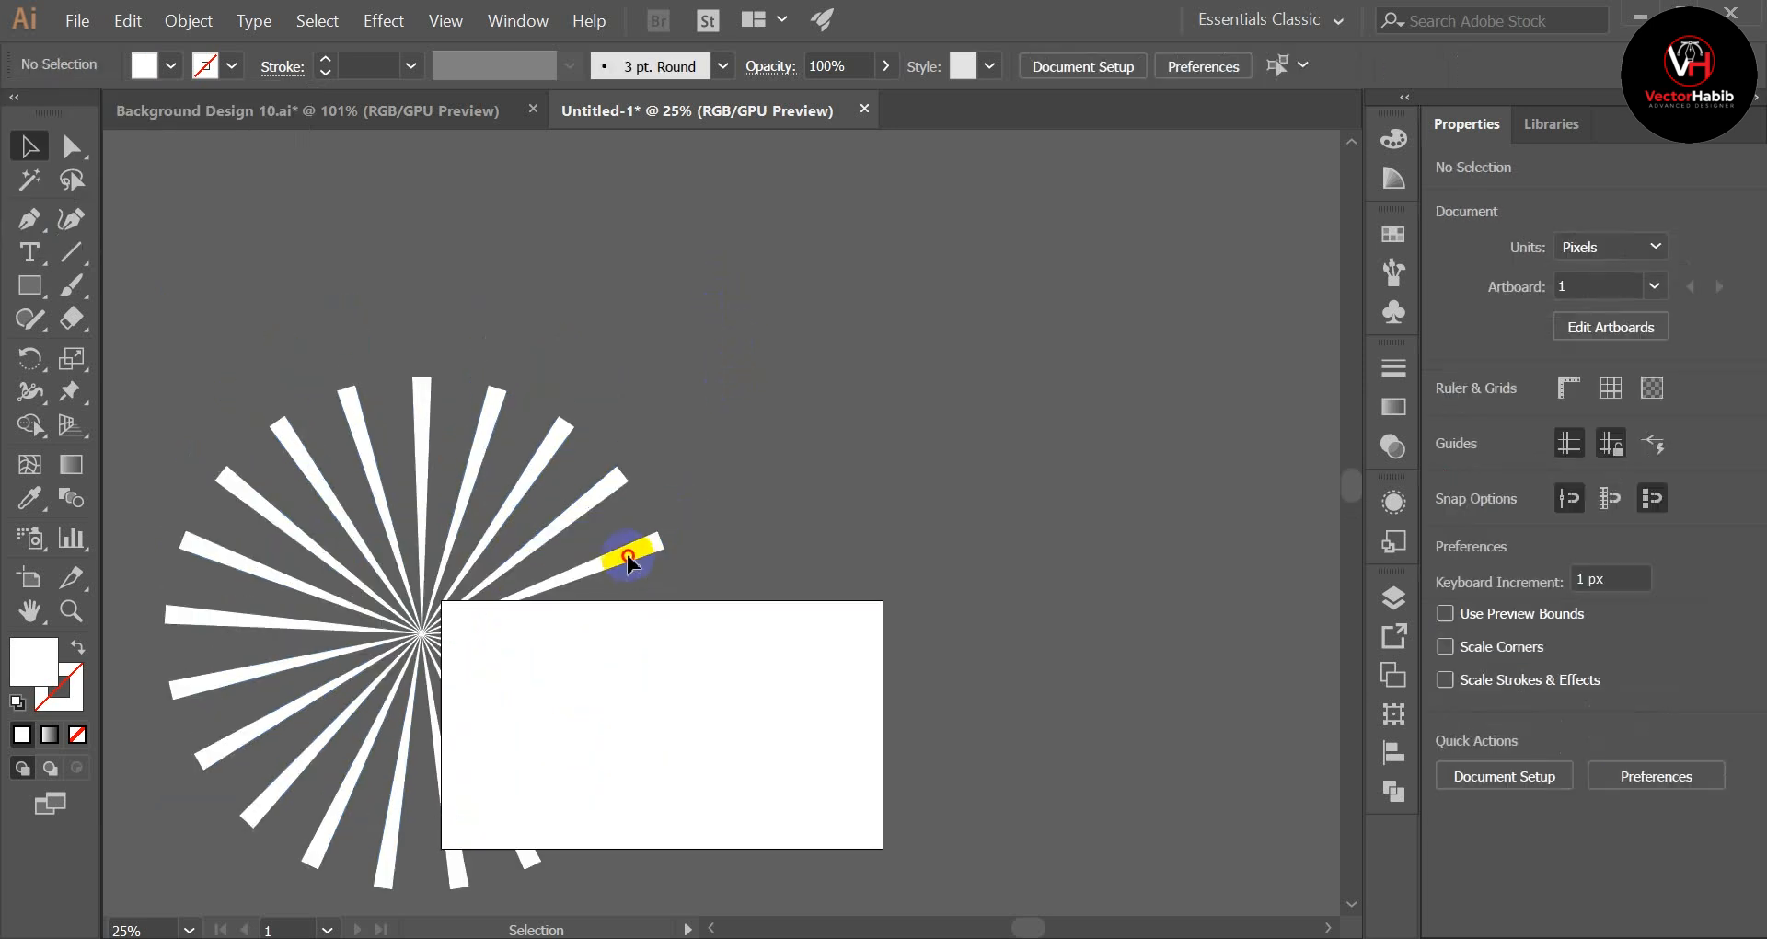
drag(629, 559, 863, 239)
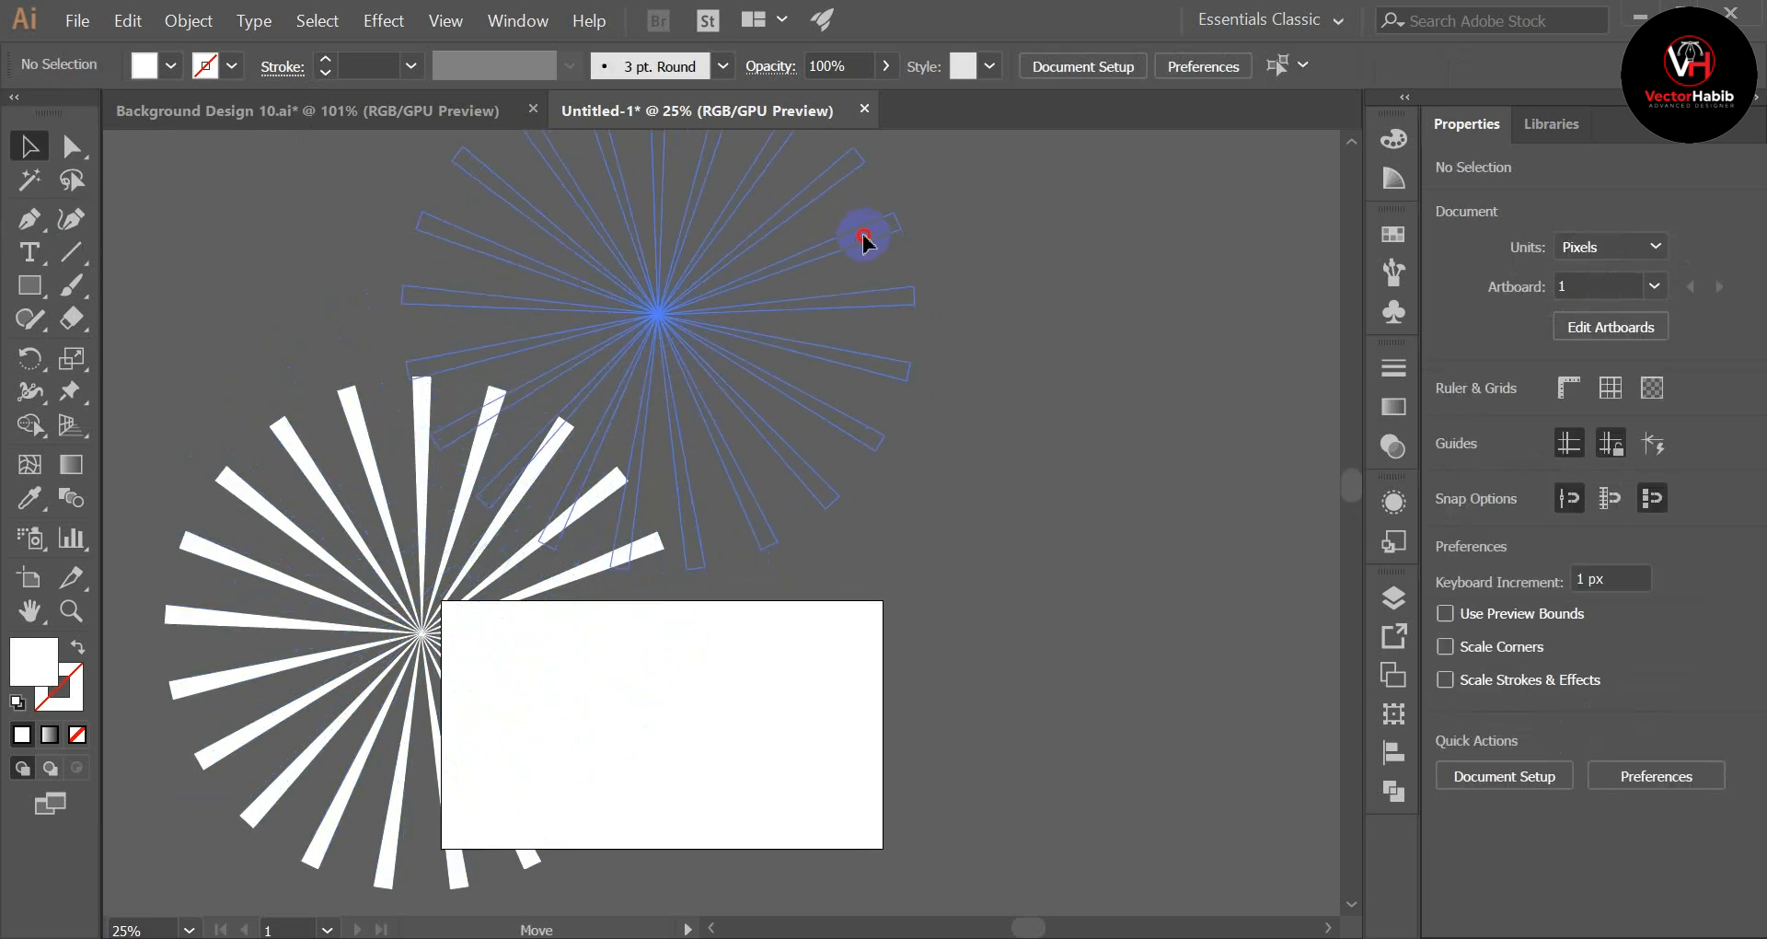
click(1086, 460)
scroll(721, 434, down, 2)
drag(760, 442, 764, 448)
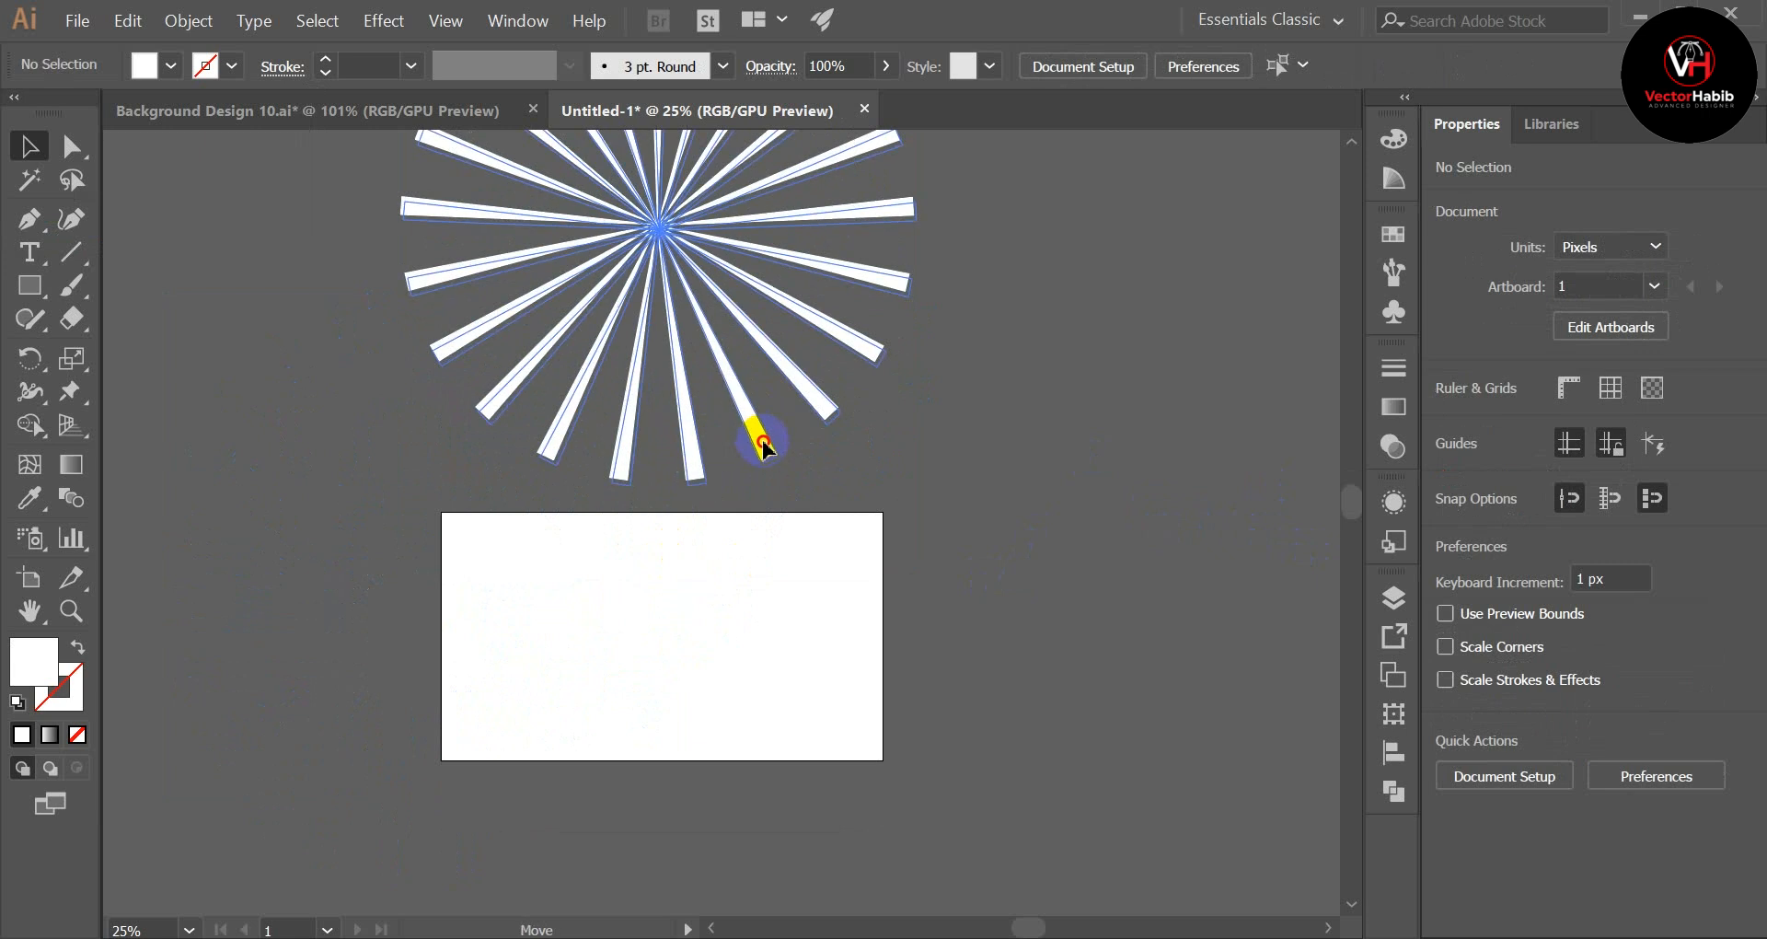
click(1247, 667)
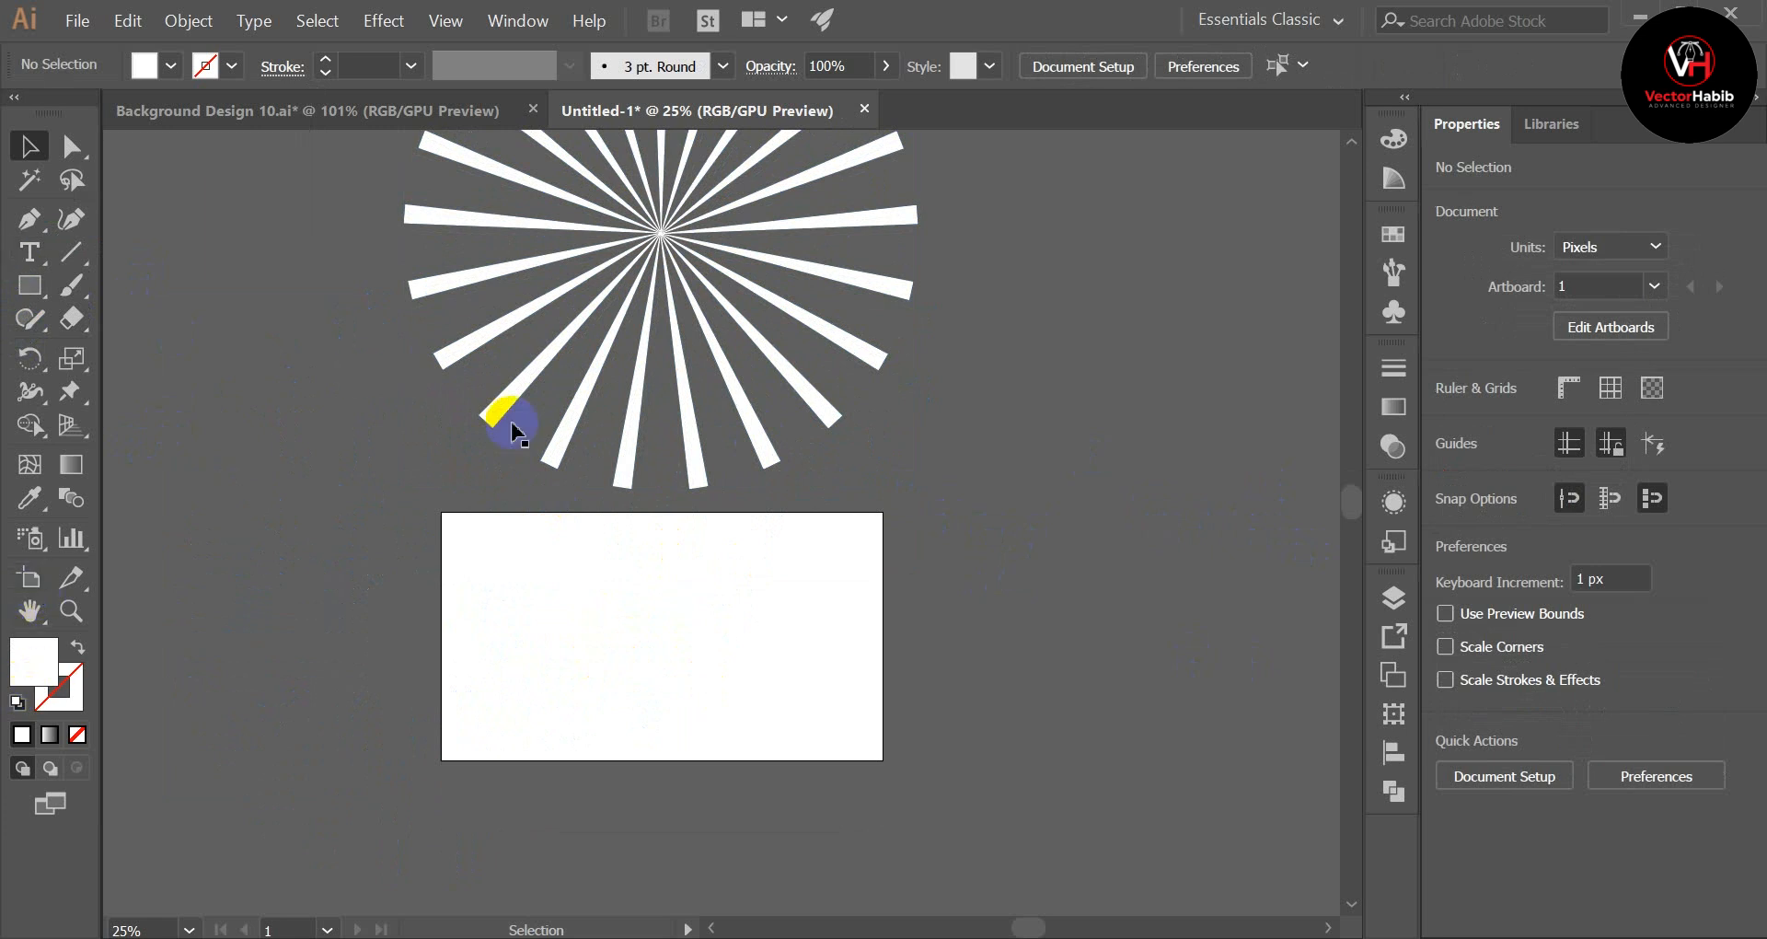
Step: Create a rectangle 1920 px wide and 1080 px high, matching the artboard's size
click(37, 589)
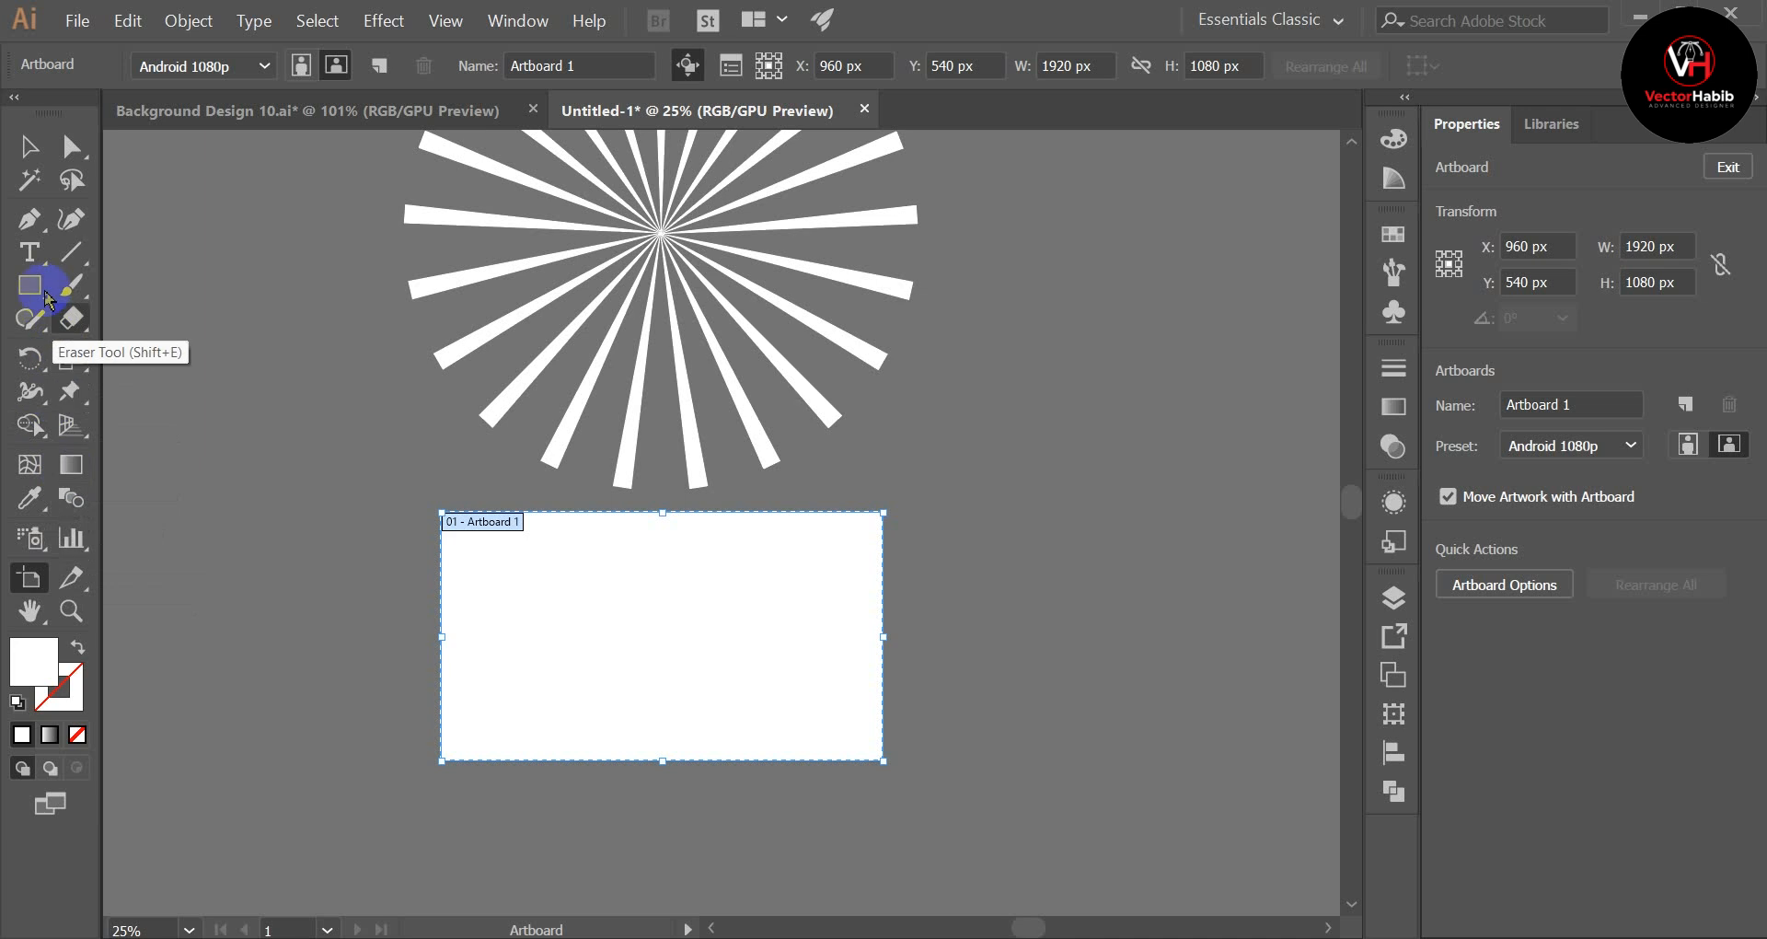
drag(31, 285, 138, 287)
click(138, 287)
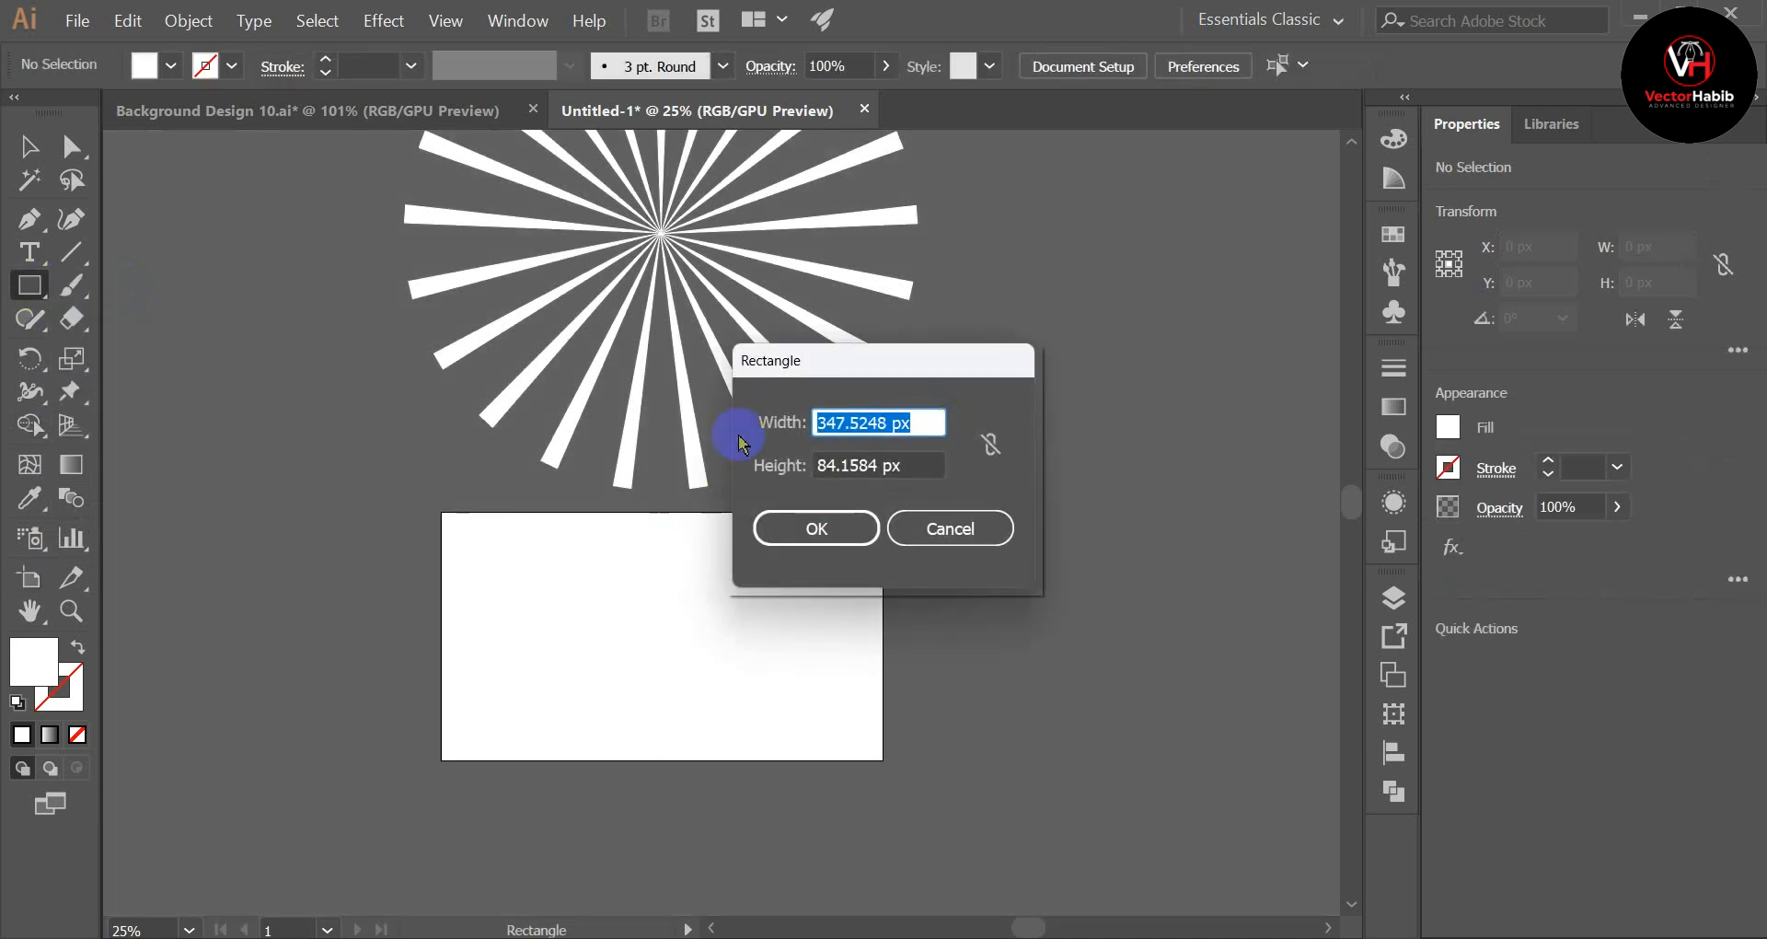
text(19)
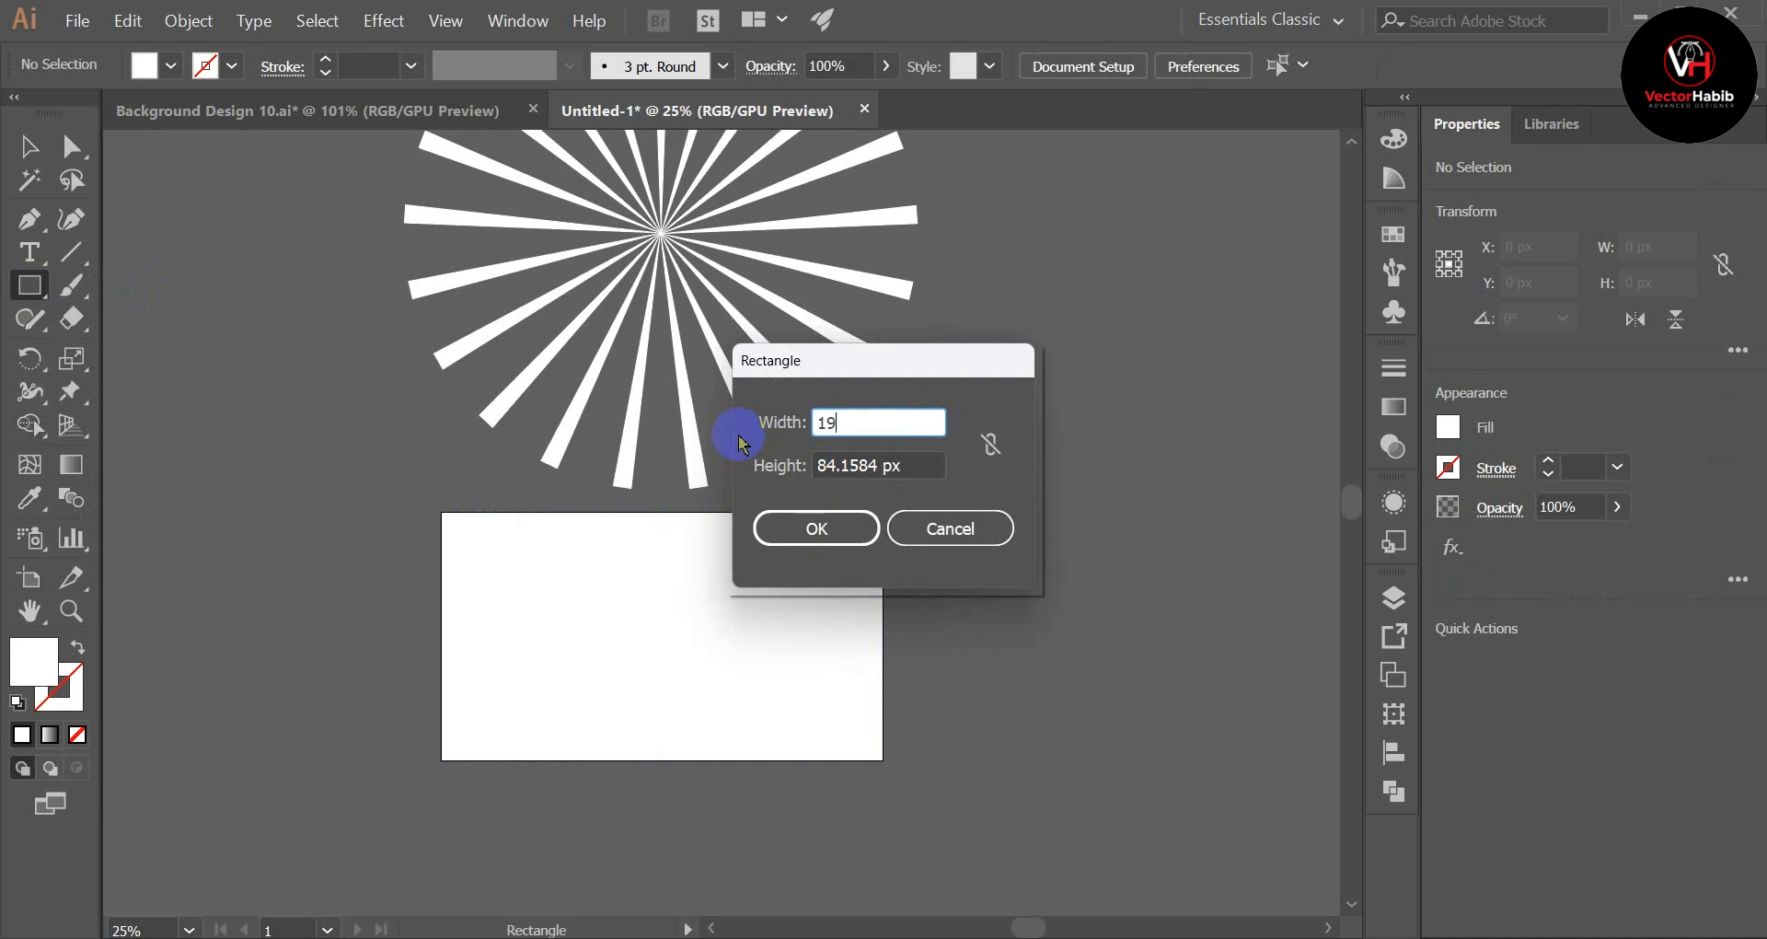
text(20)
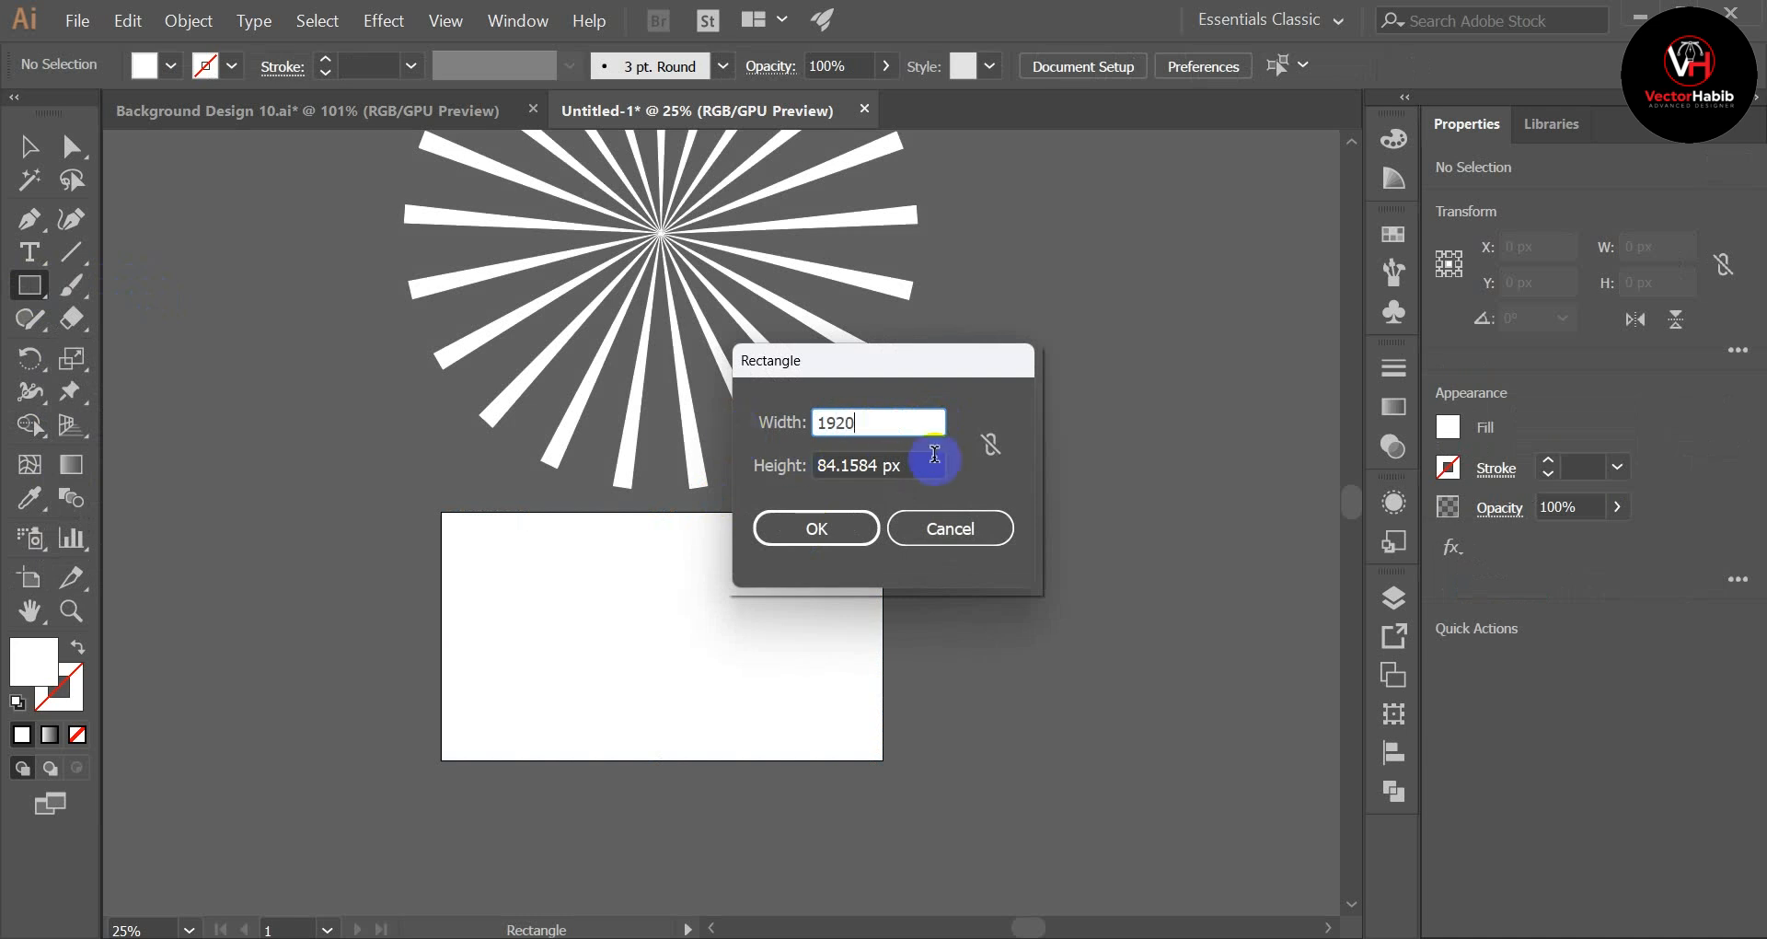
drag(936, 464, 708, 485)
text(1)
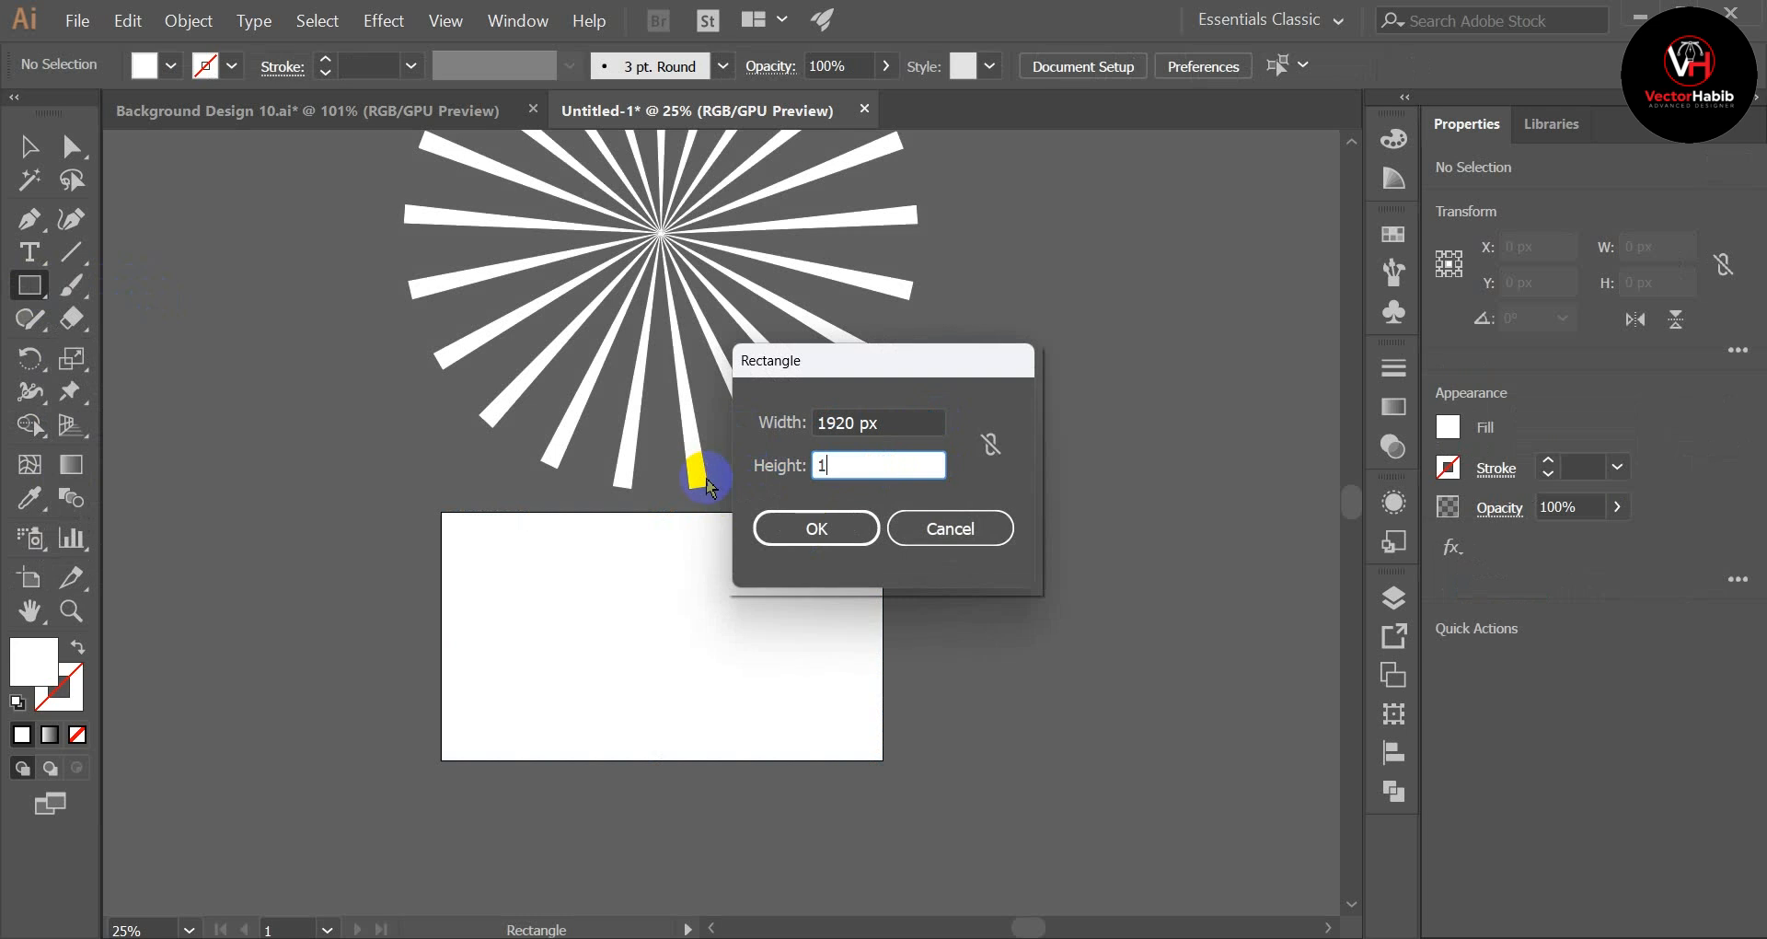
text(080)
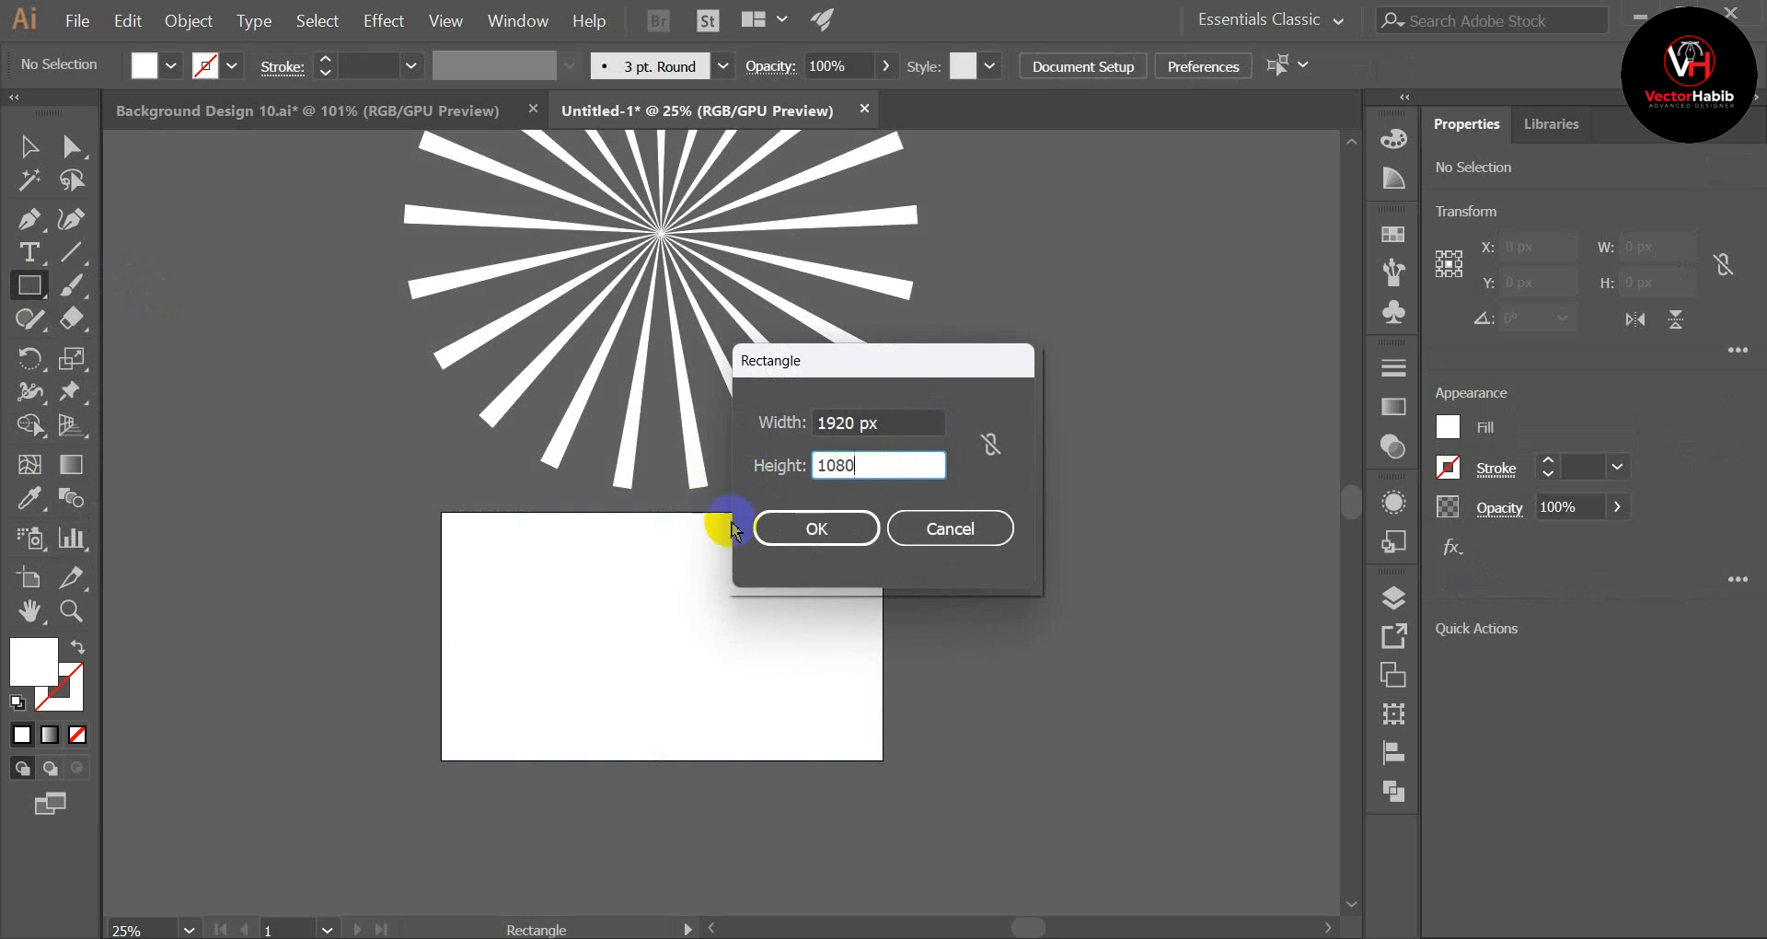
click(816, 528)
click(41, 145)
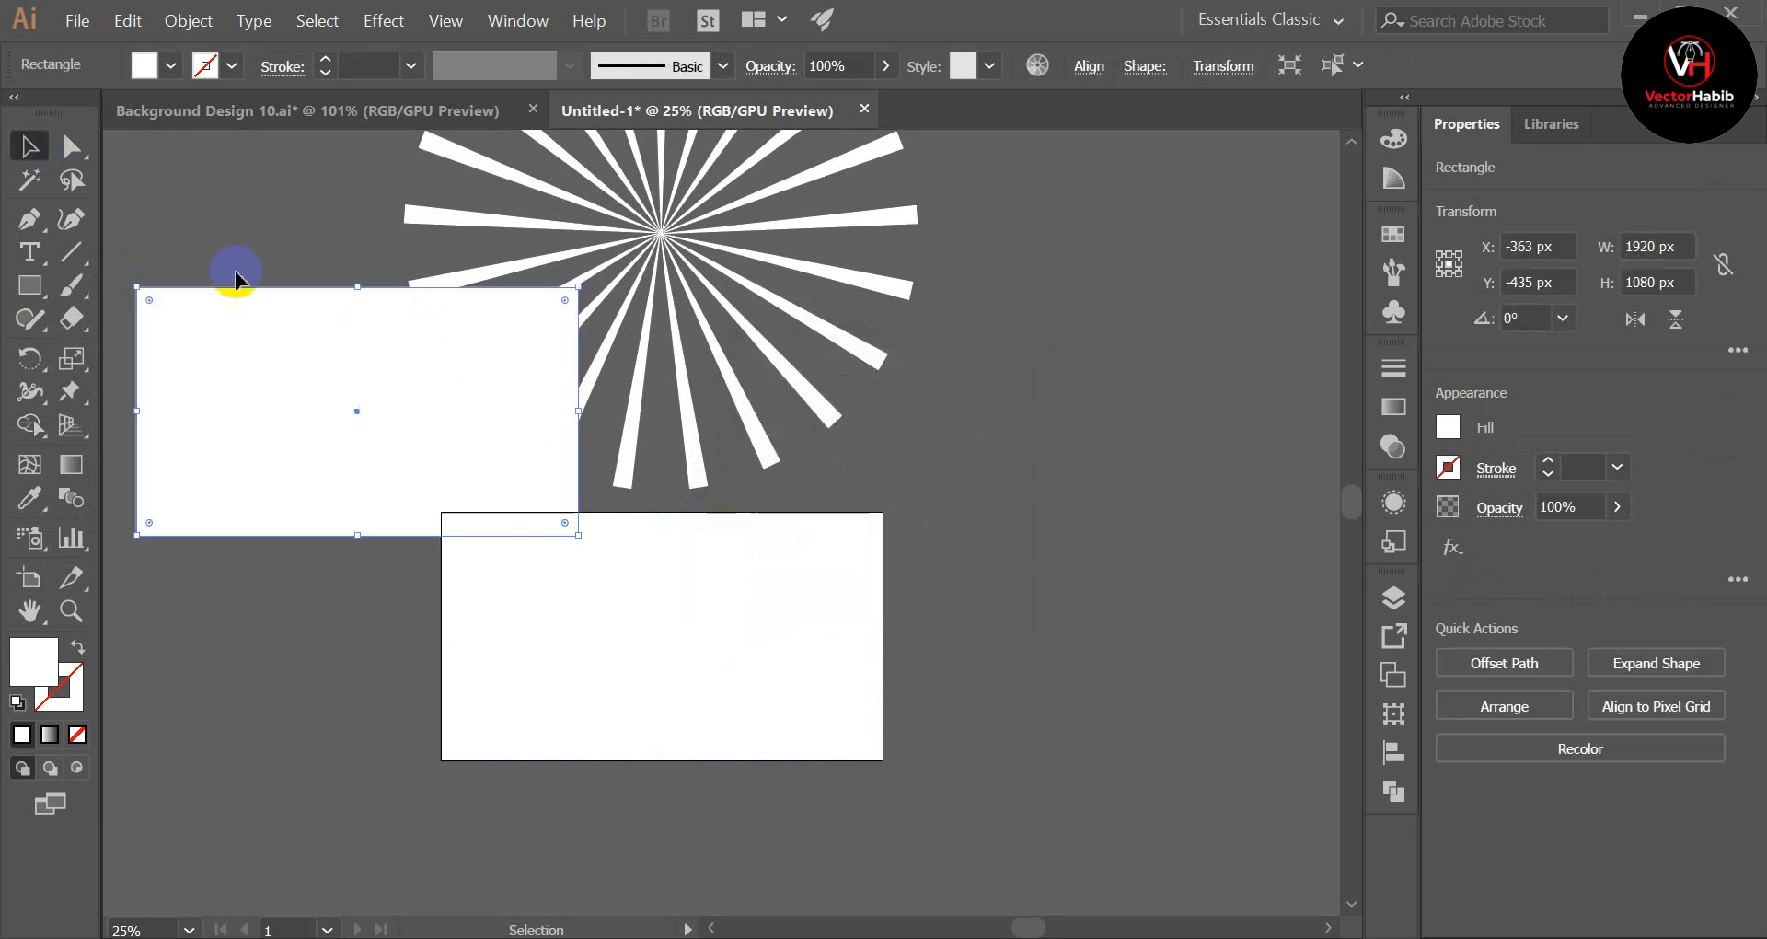
Step: Move the white rectangle directly below the artboard, to about X 913 px, Y 1653 px
click(237, 278)
scroll(238, 317, up, 2)
drag(333, 482, 601, 695)
scroll(804, 578, down, 2)
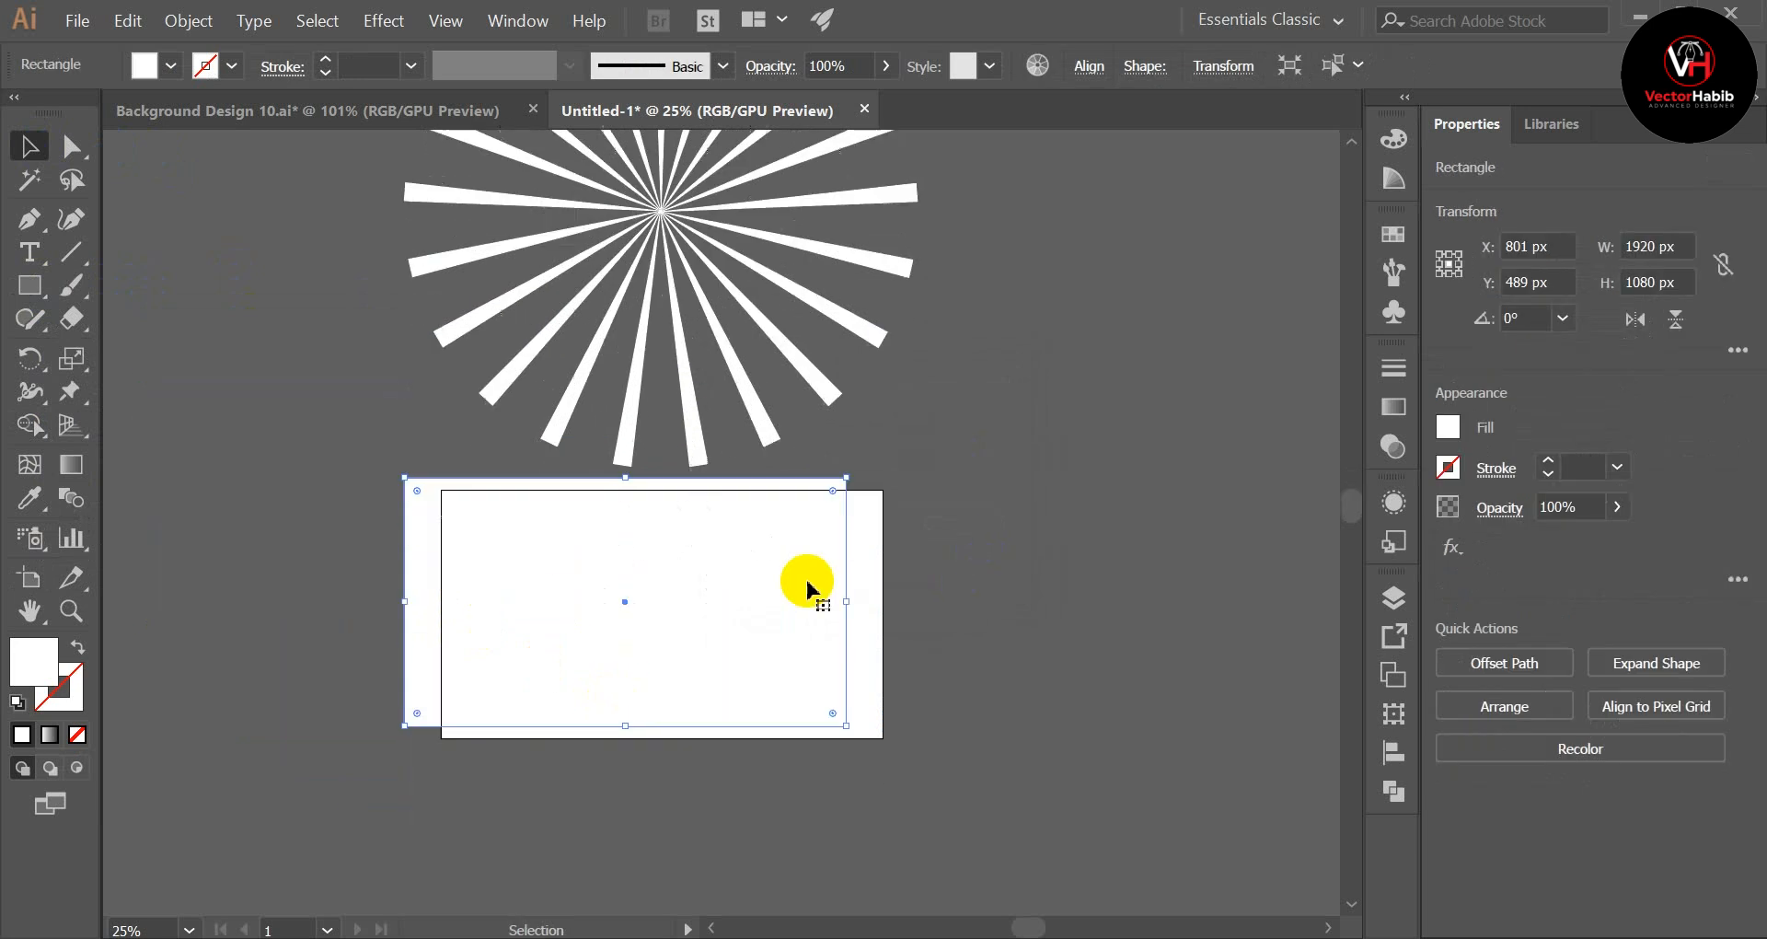
drag(807, 589, 639, 825)
scroll(1003, 527, down, 2)
drag(627, 741, 737, 743)
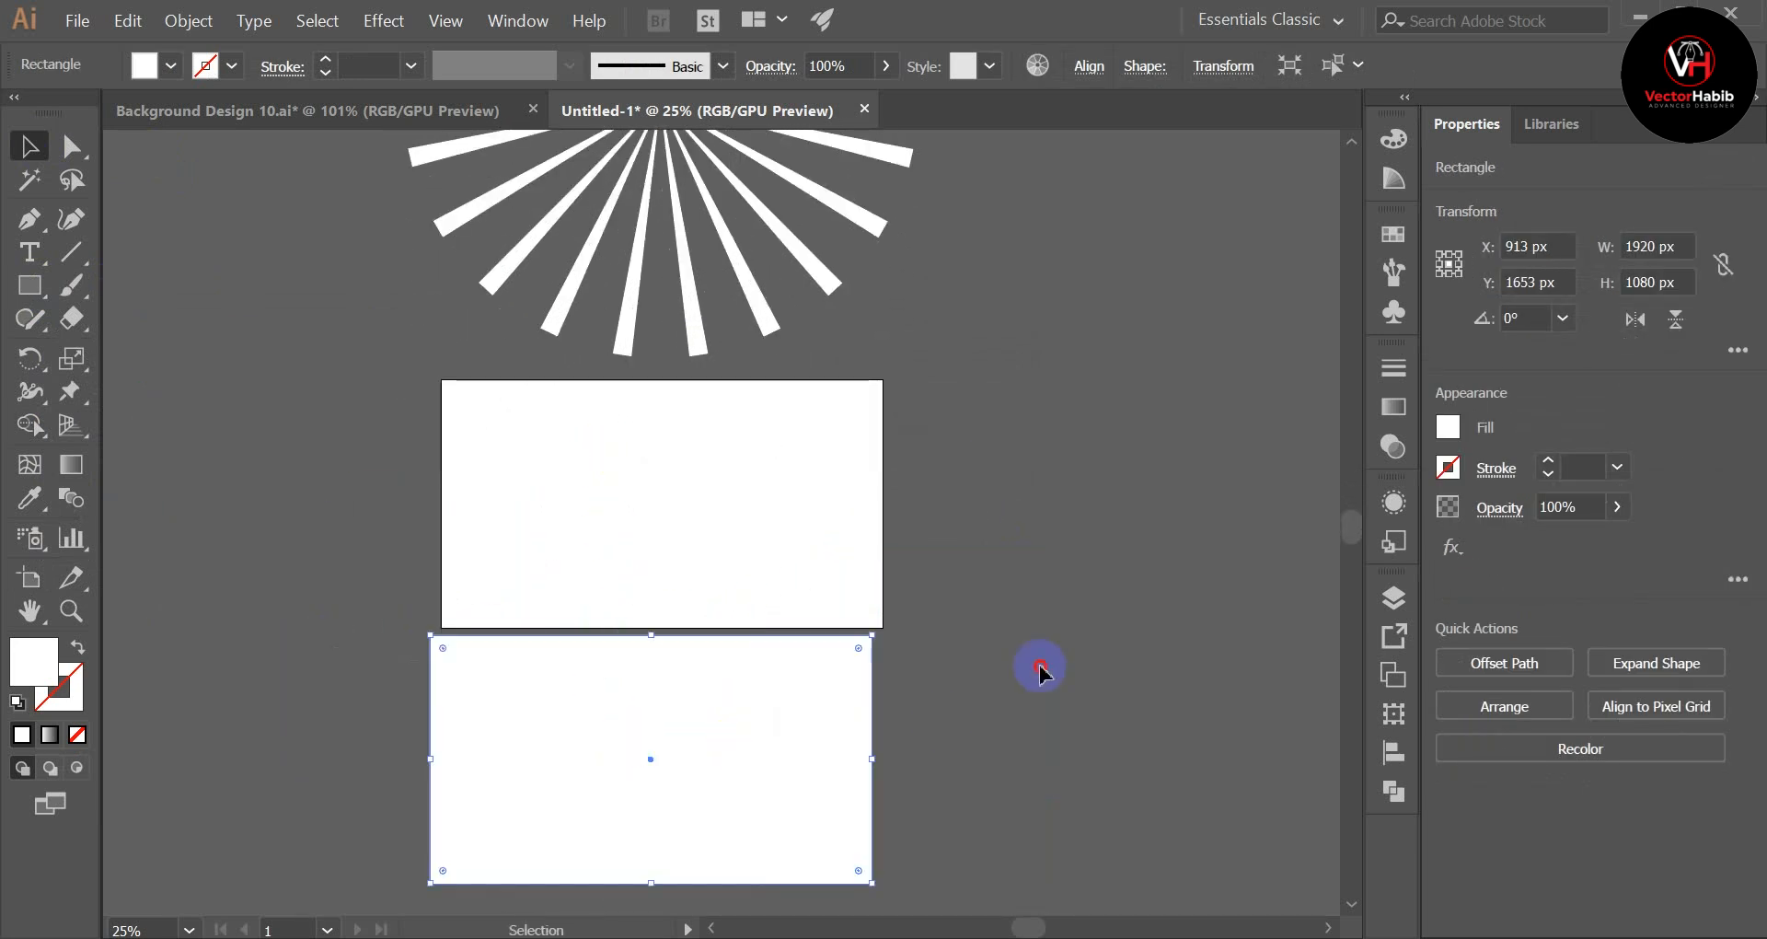
click(1038, 671)
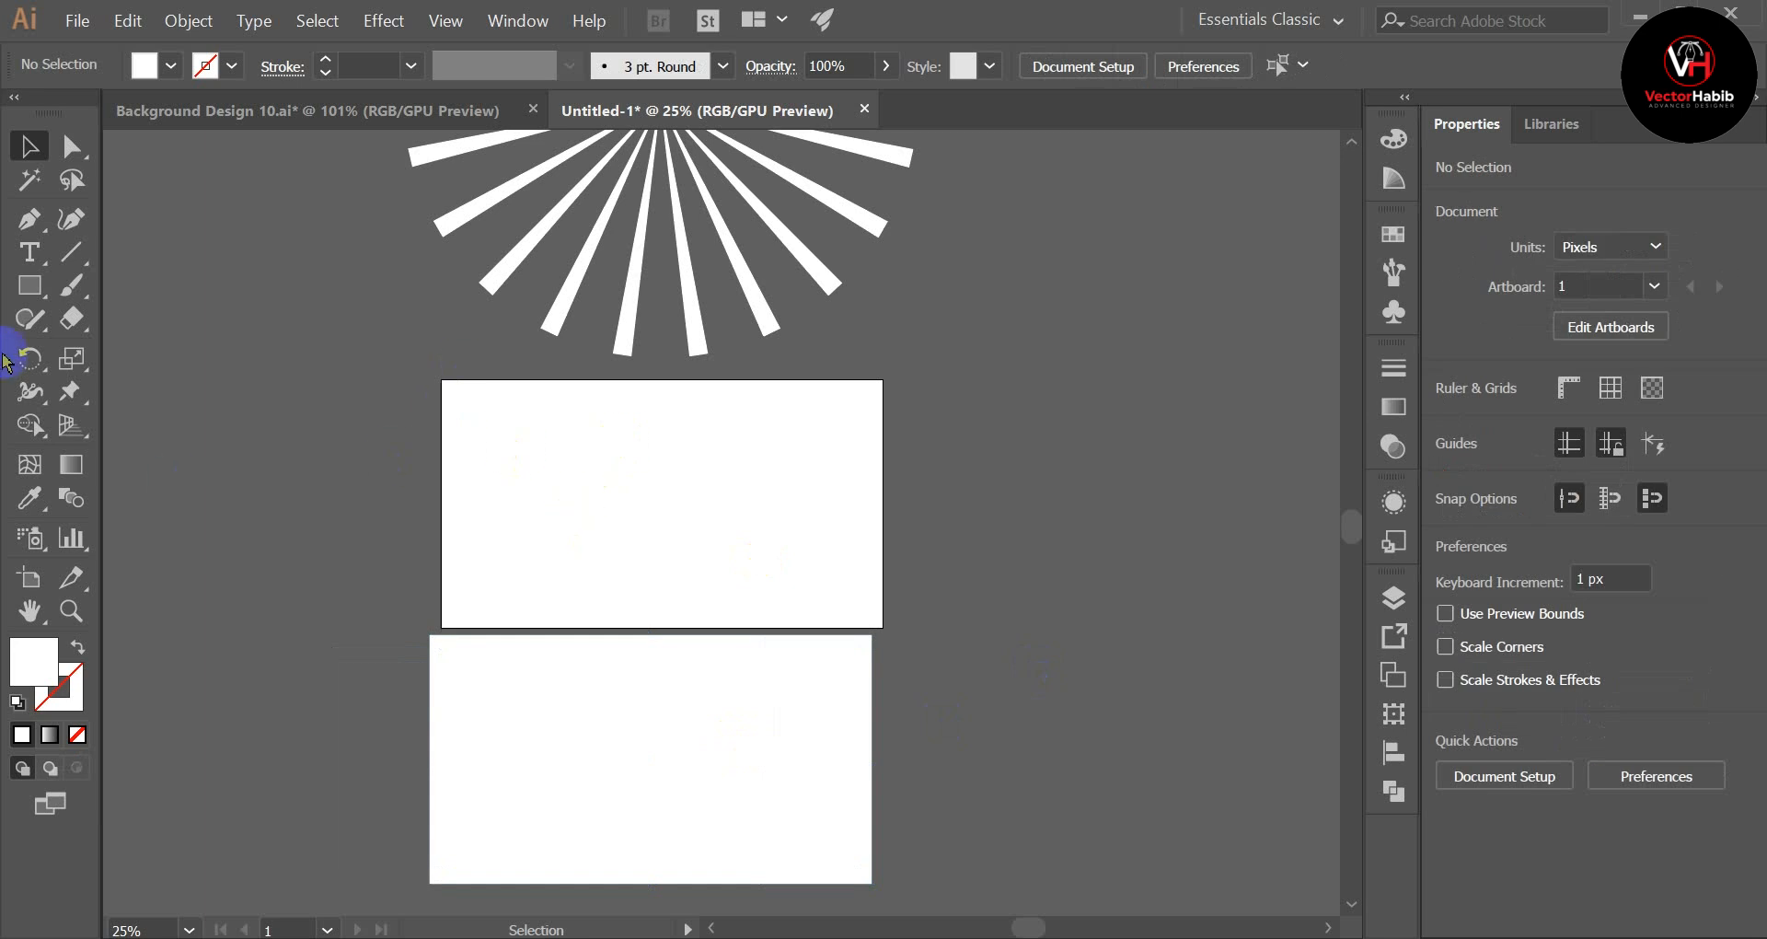
Step: Try to cover the artboard with a second rectangle sketched freehand, about 1920 × 1072 px
drag(30, 286, 117, 288)
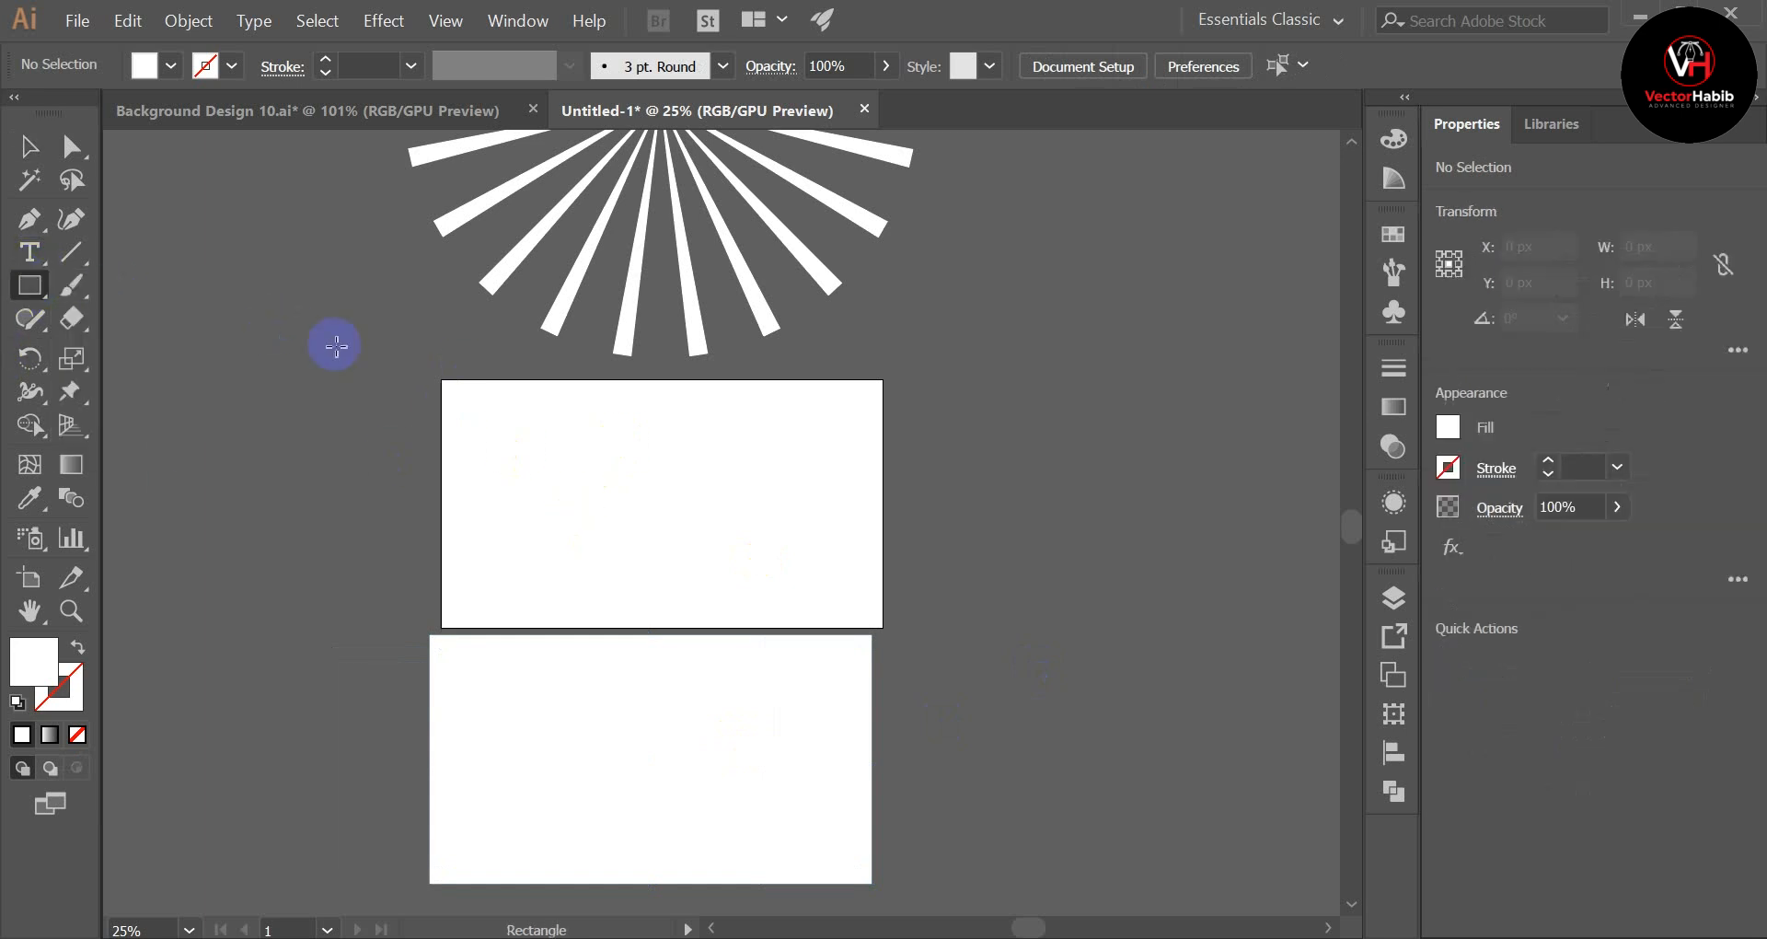
mouse_move(438, 383)
mouse_down()
mouse_move(564, 580)
mouse_move(899, 619)
mouse_move(883, 626)
mouse_up()
click(29, 146)
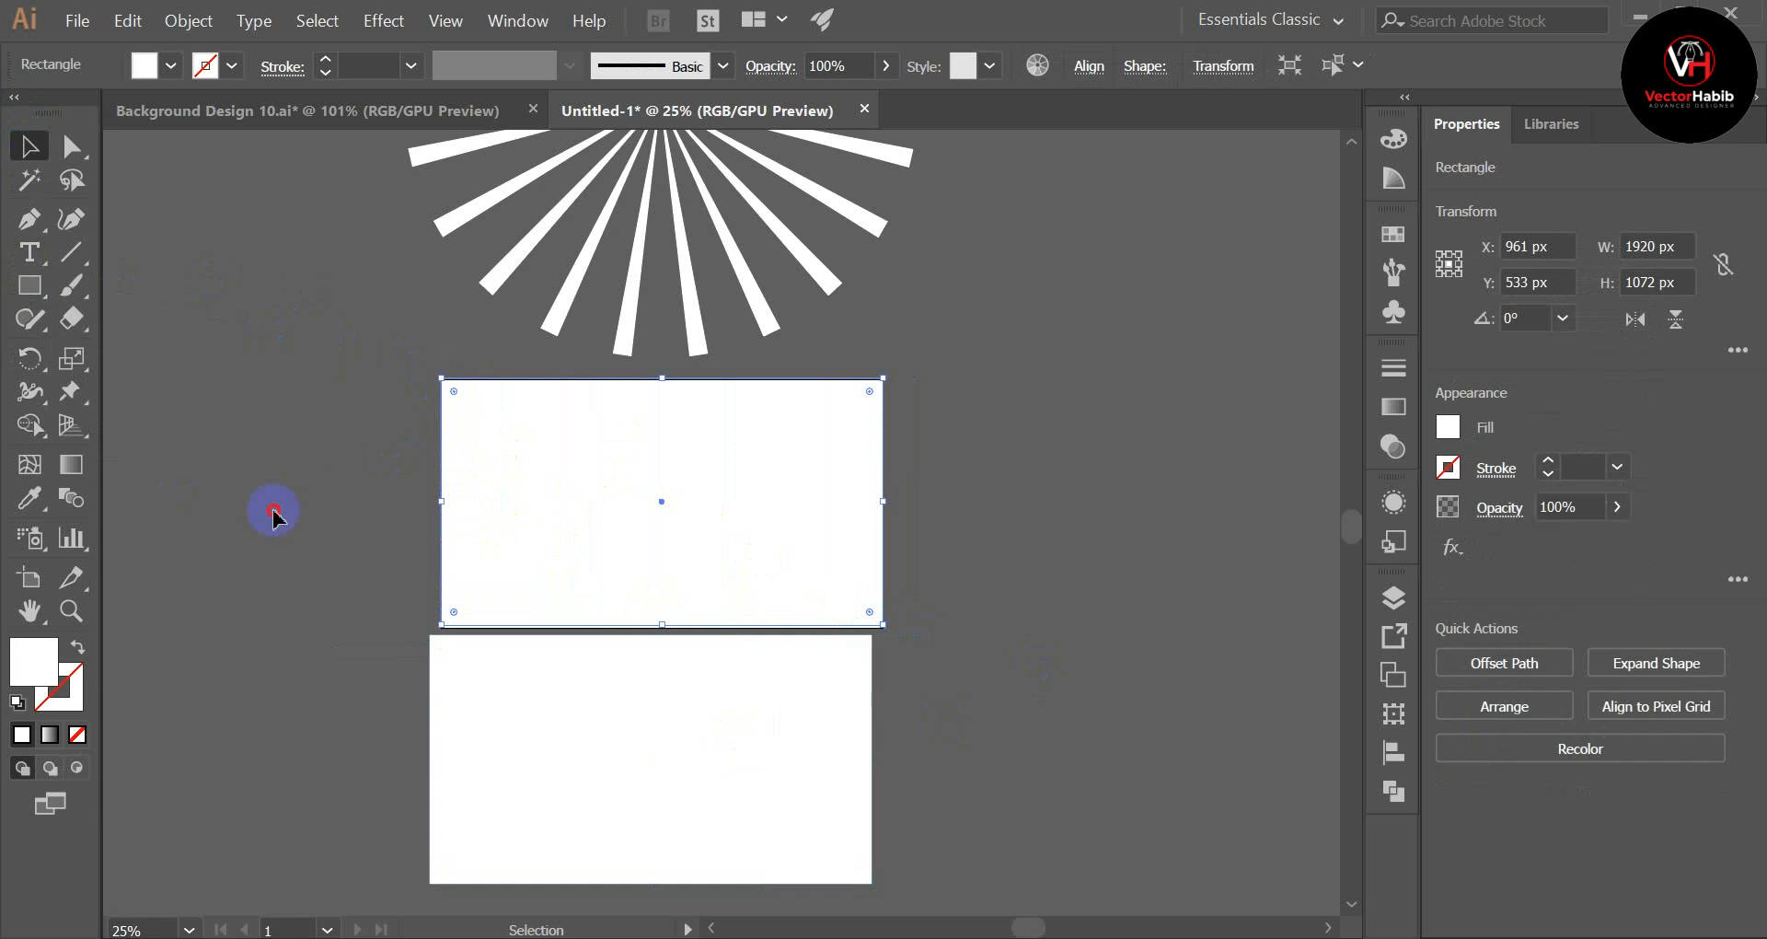
drag(273, 511, 1001, 522)
click(1002, 525)
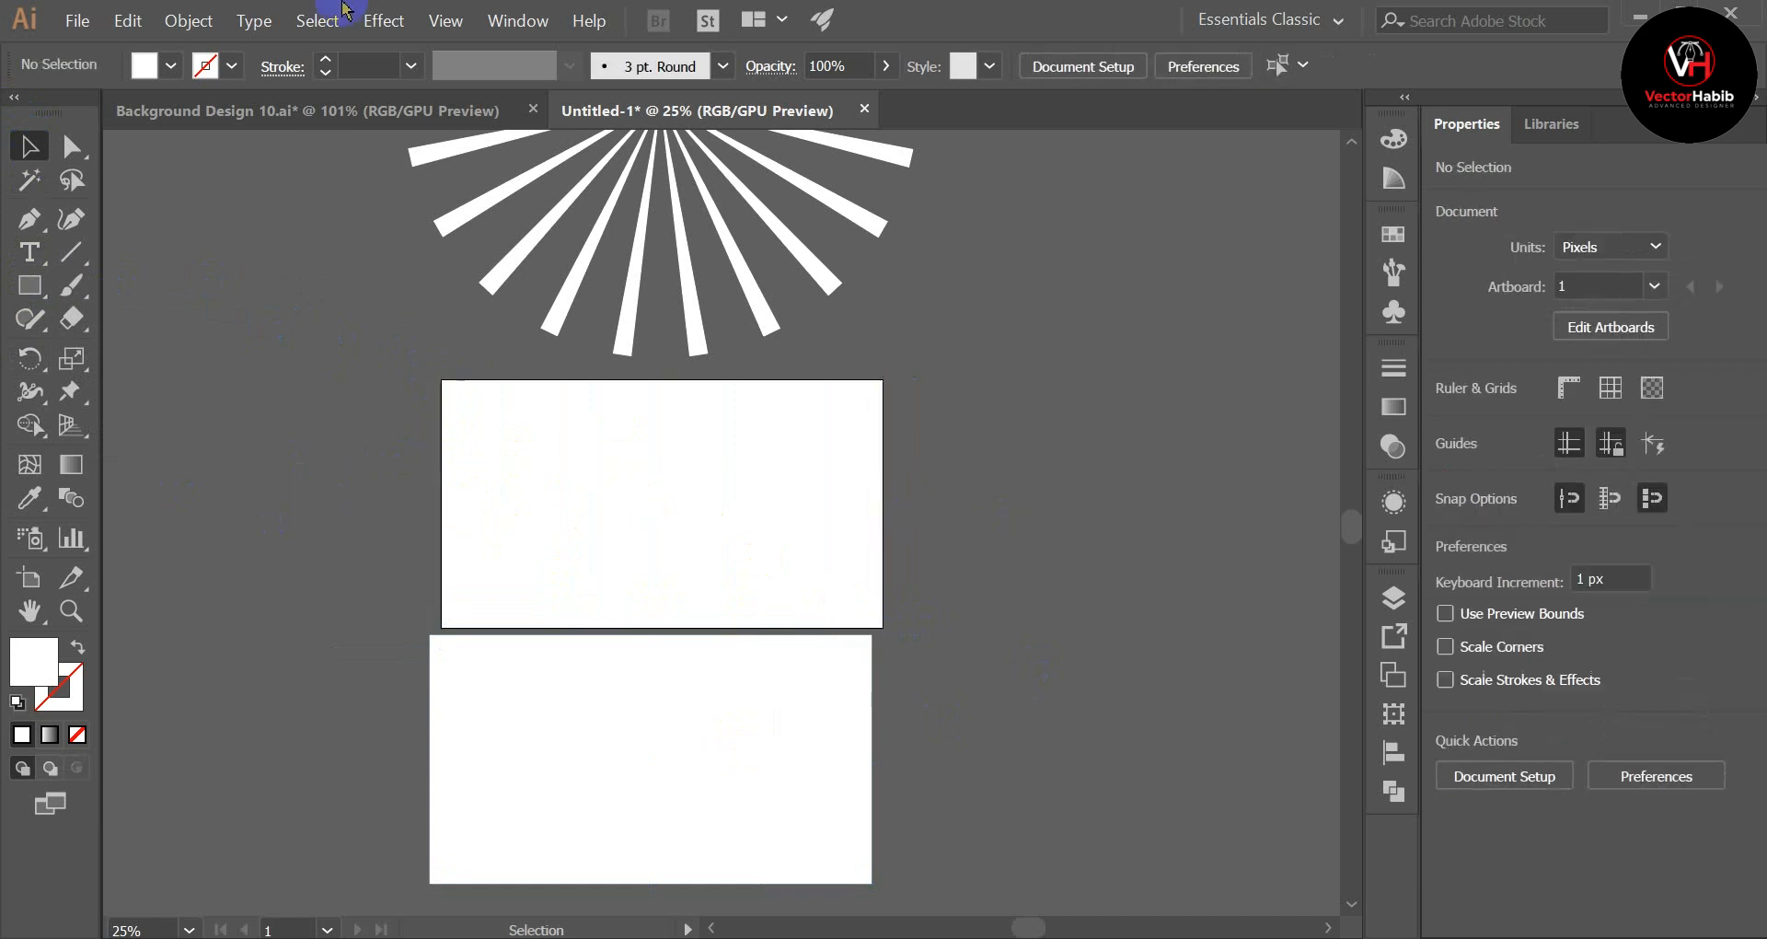
Step: Fill the 1920 × 1080 px rectangle below the artboard with black
click(174, 68)
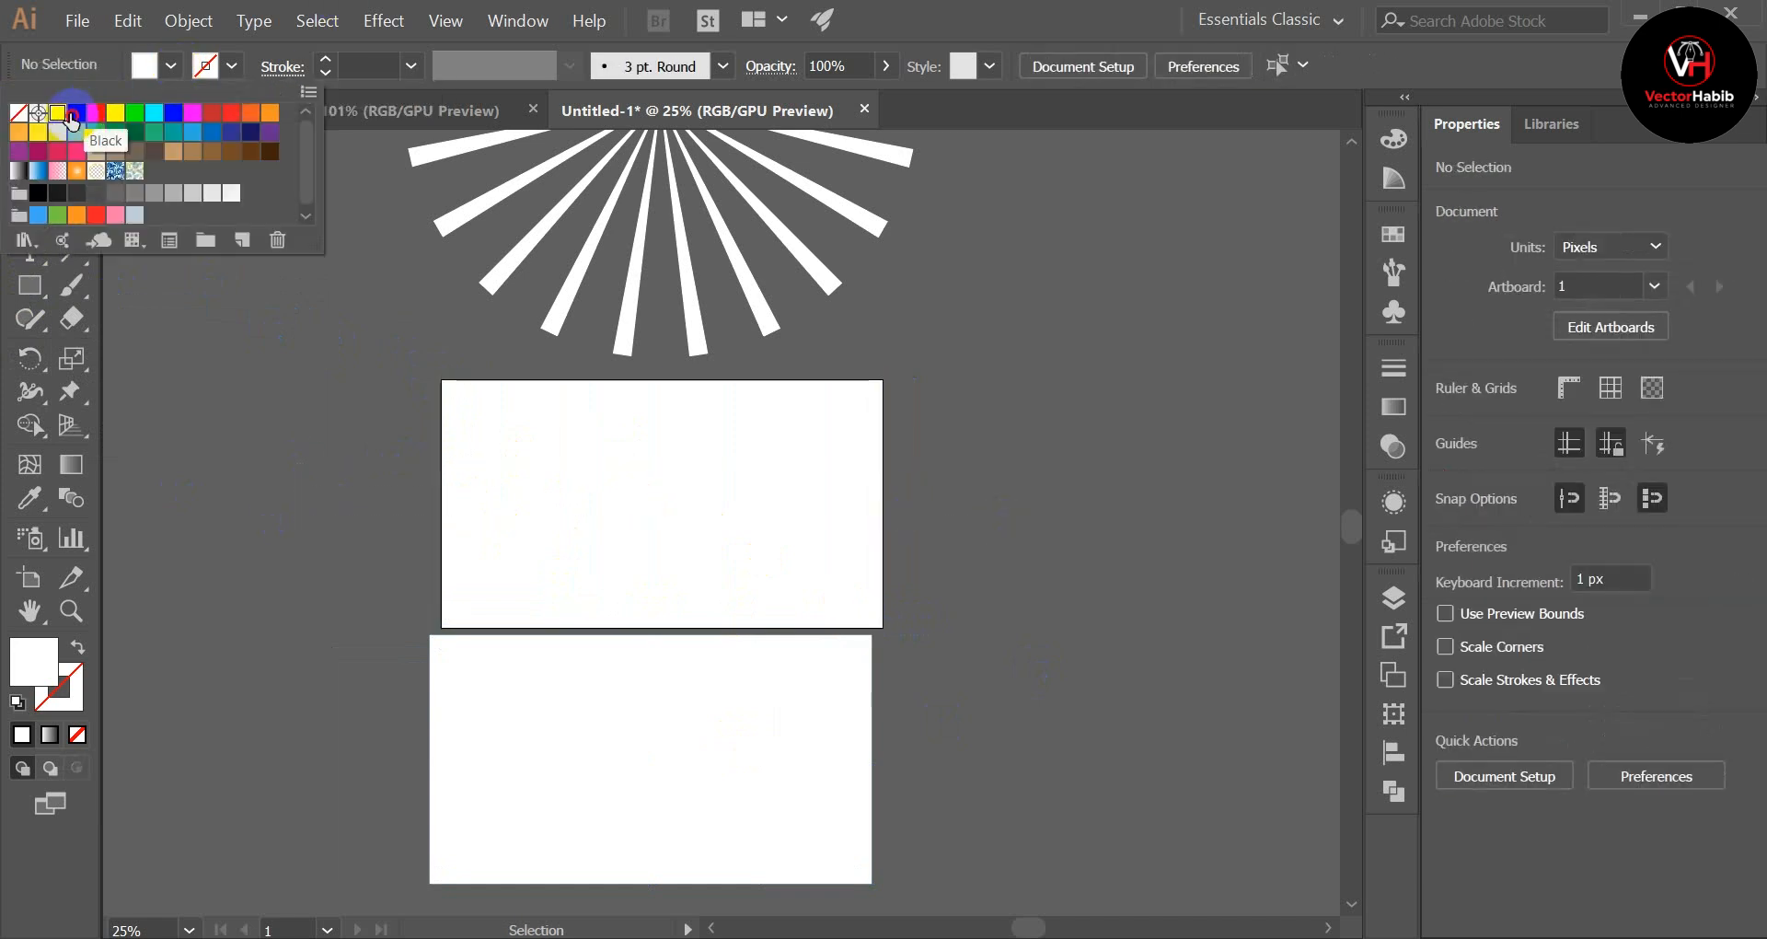
click(66, 109)
click(565, 831)
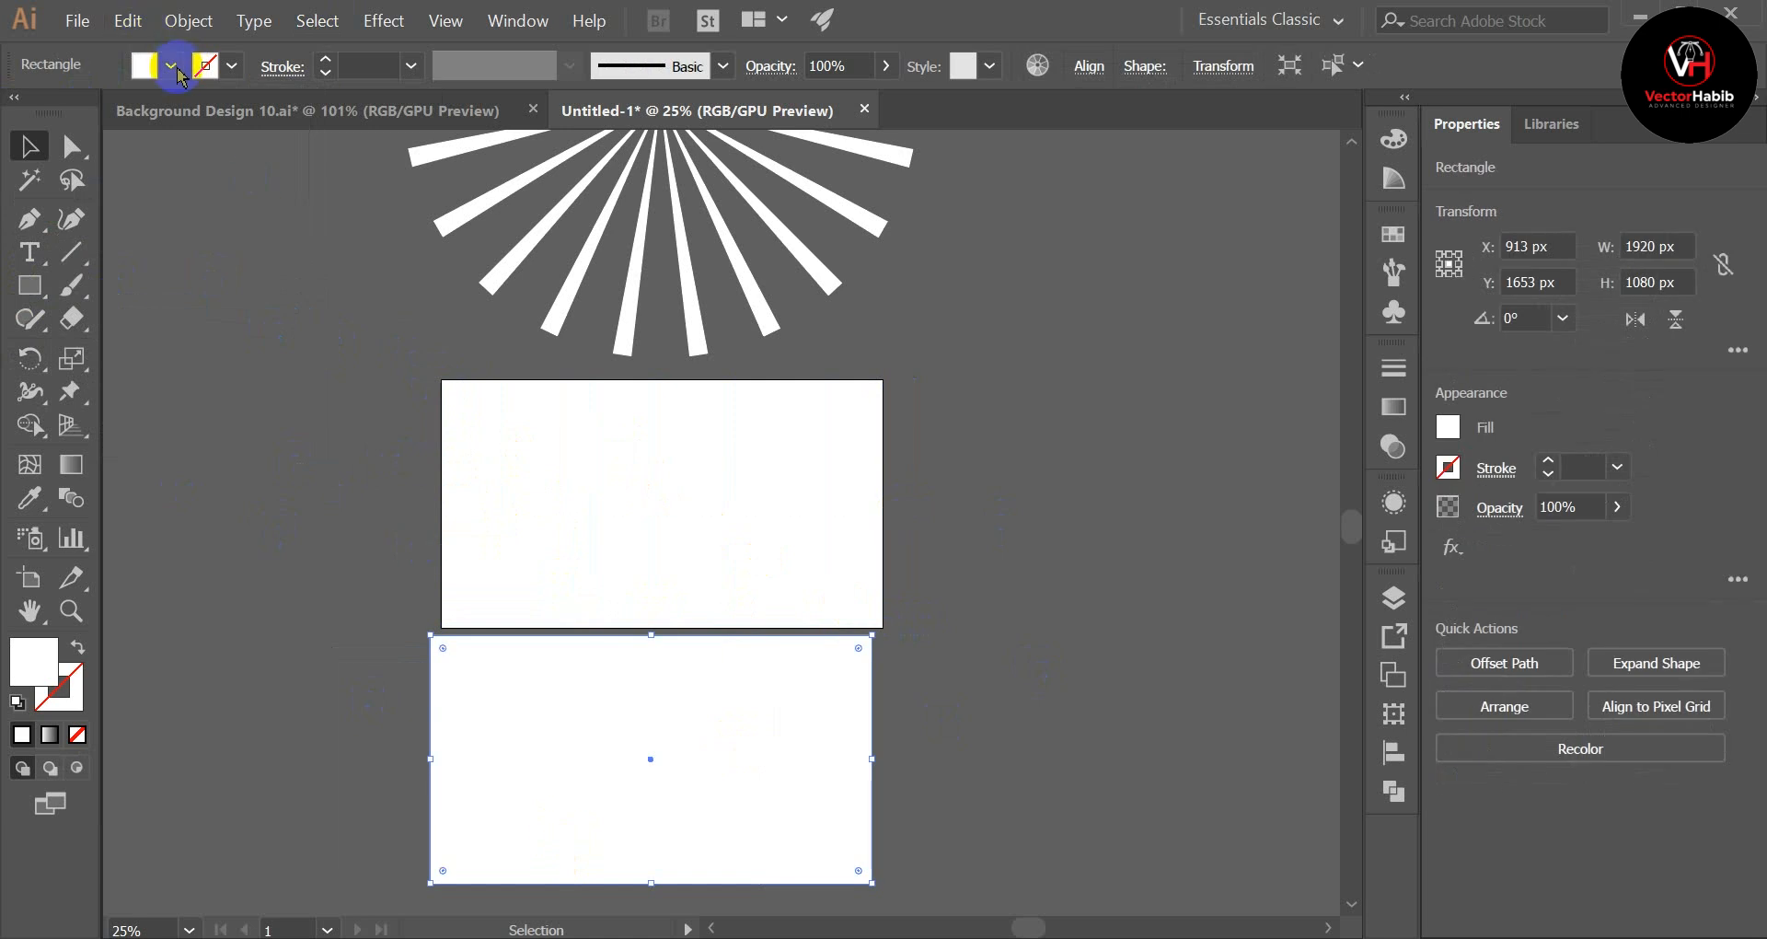
click(171, 65)
click(77, 112)
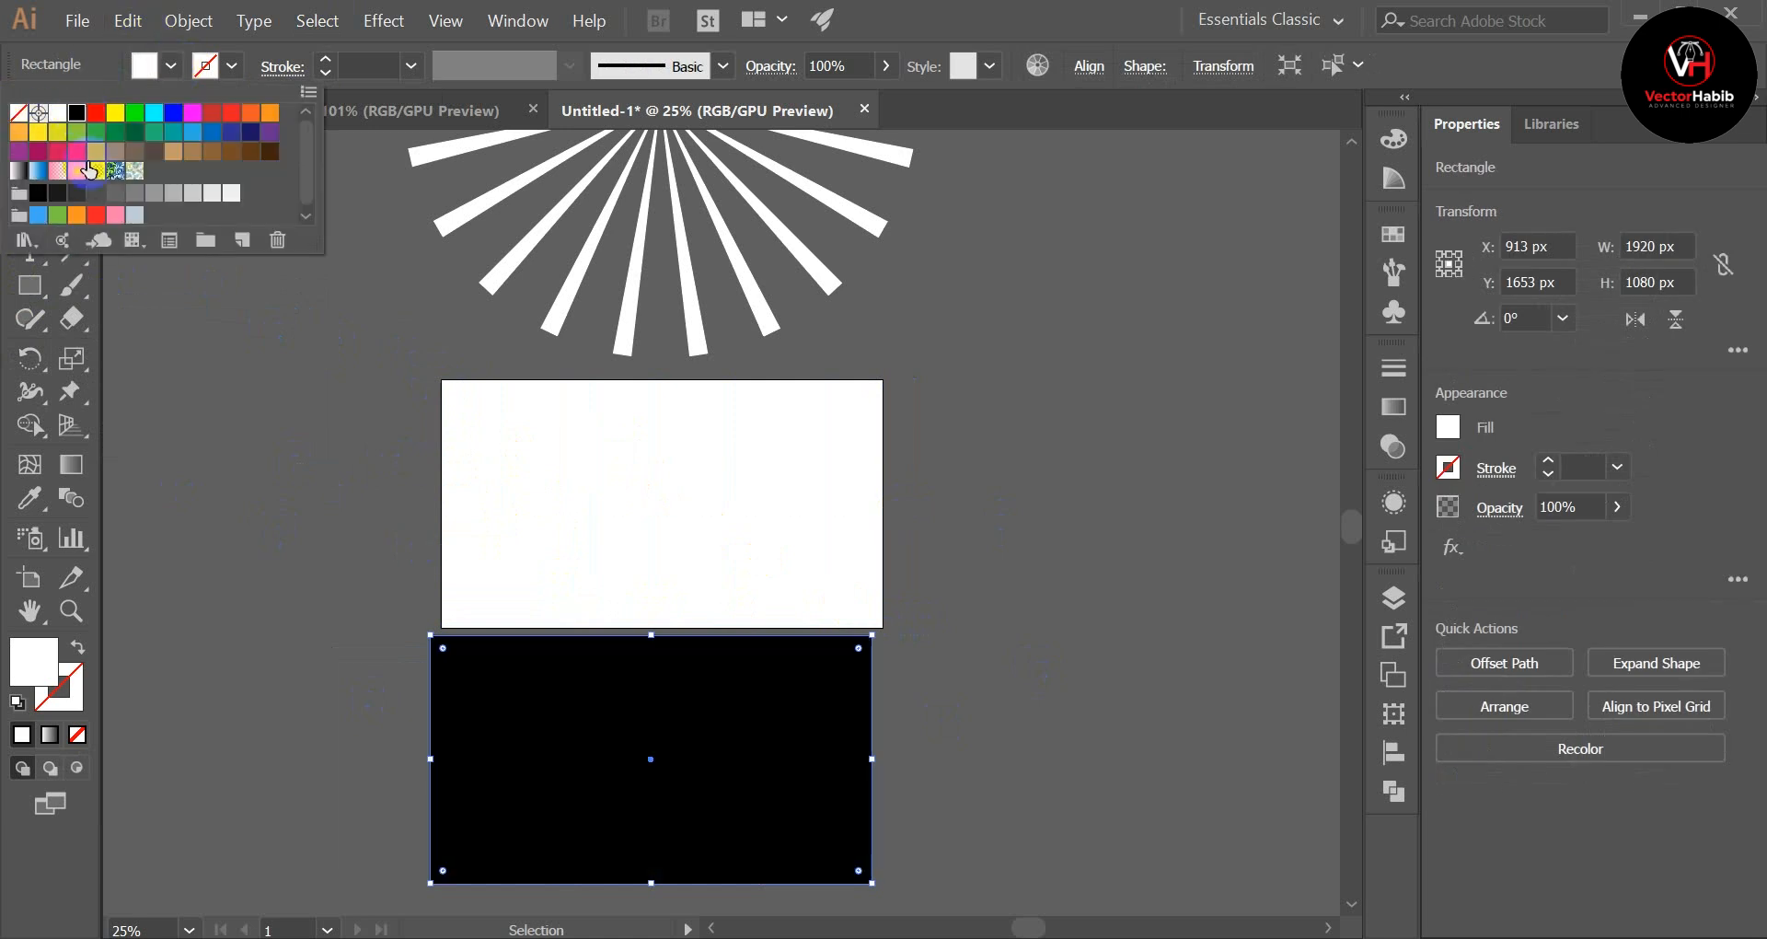
click(232, 520)
Step: Centre the black rectangle horizontally and vertically on the artboard, using Align to Artboard
click(742, 813)
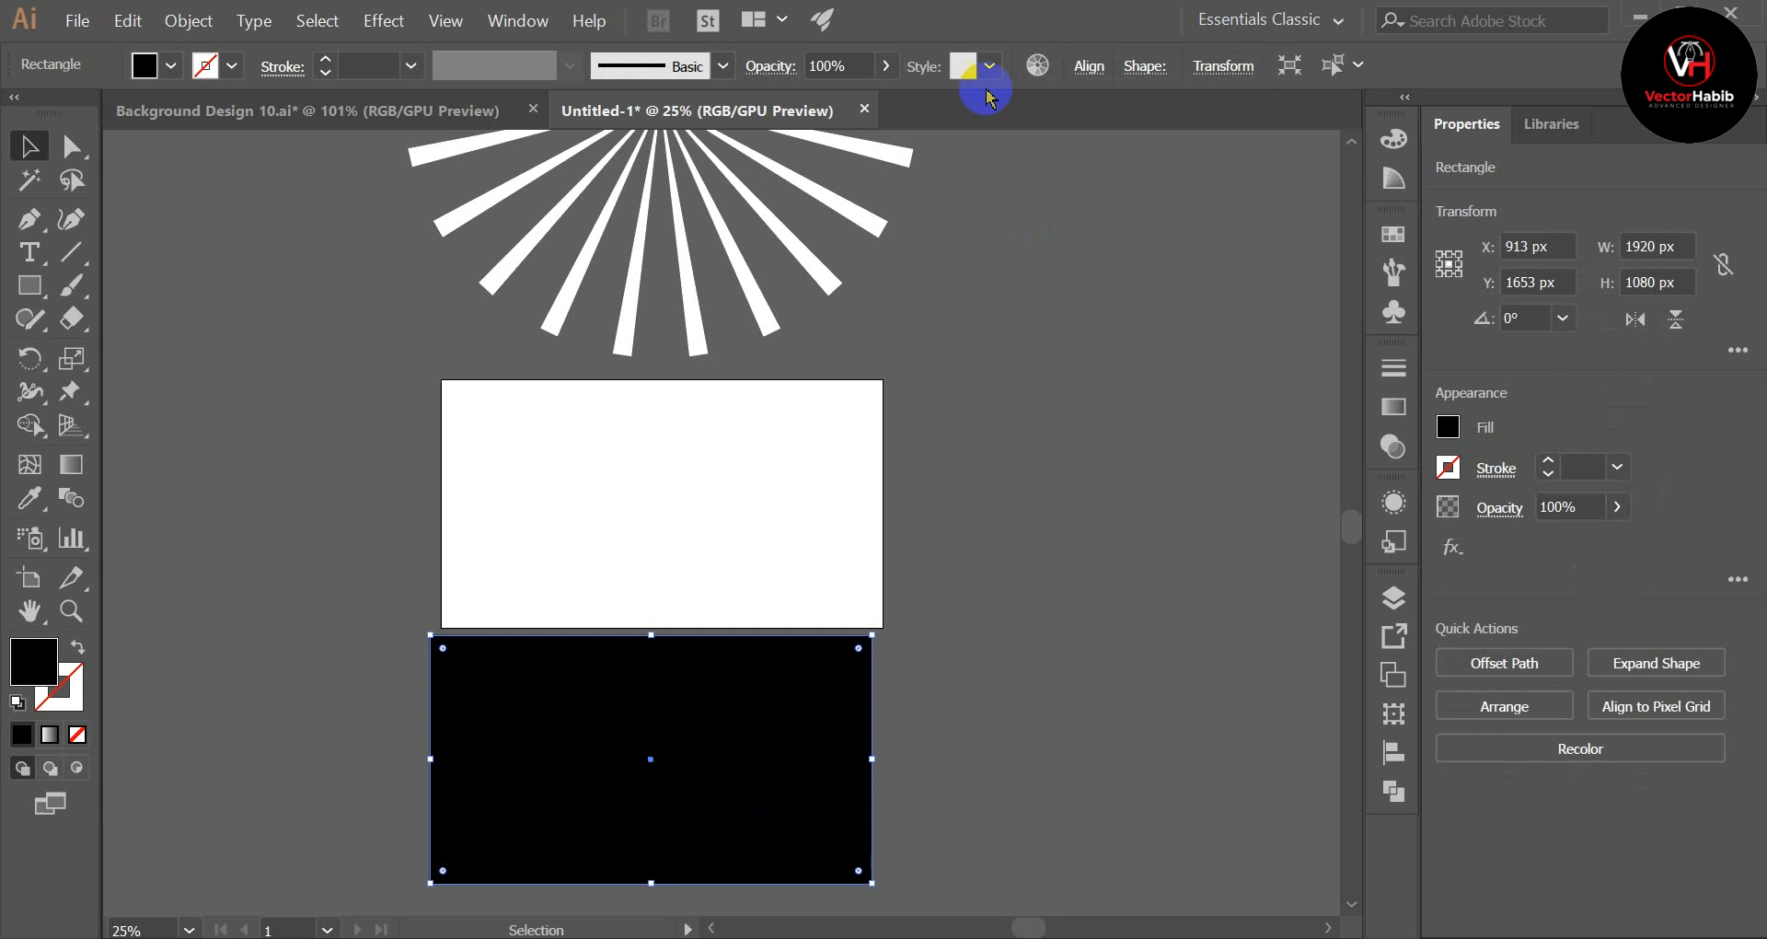
click(1085, 66)
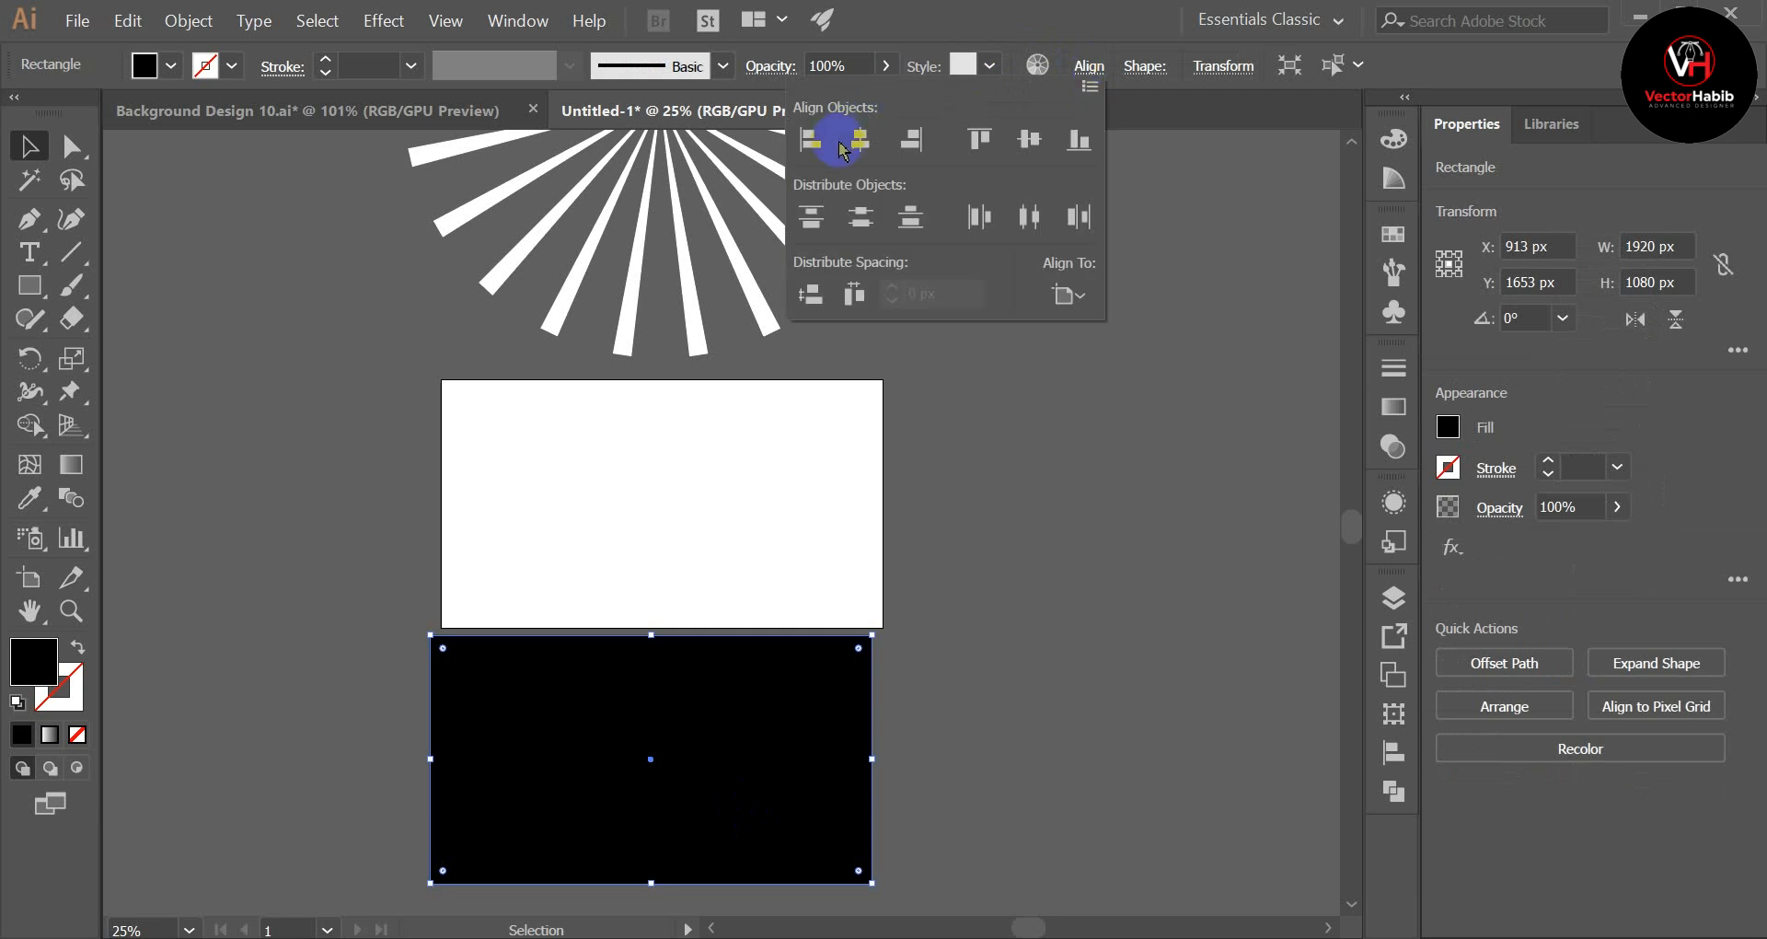
click(1068, 295)
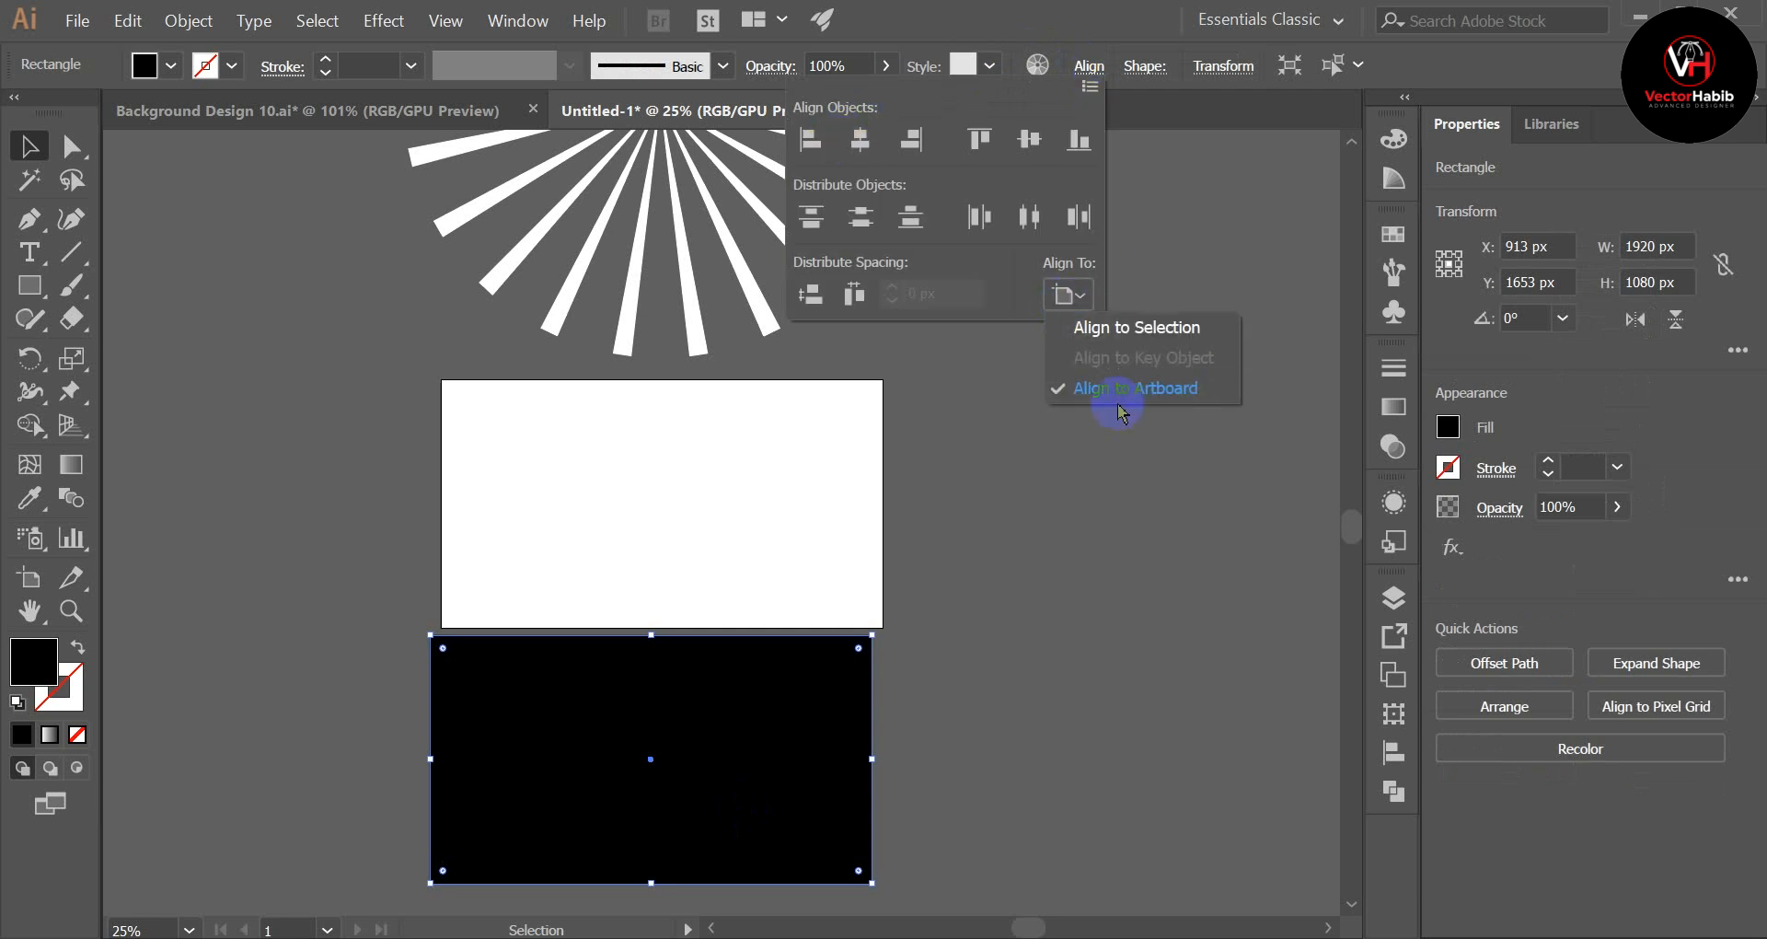
click(860, 139)
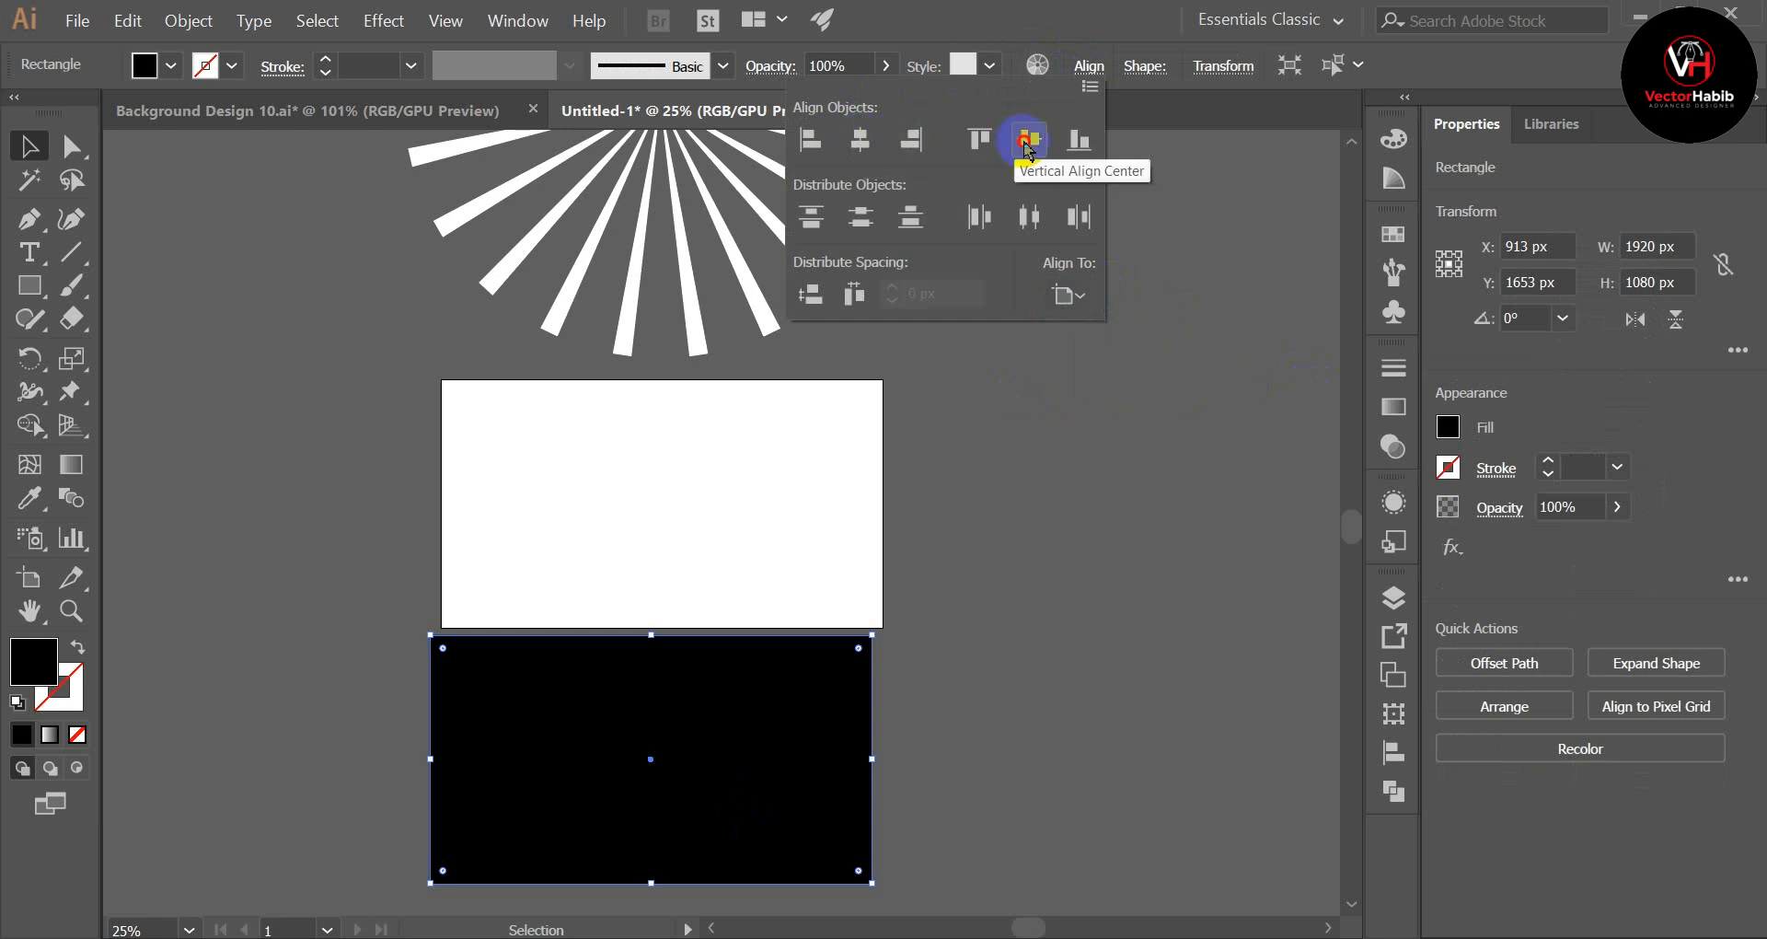
click(1028, 140)
click(1003, 562)
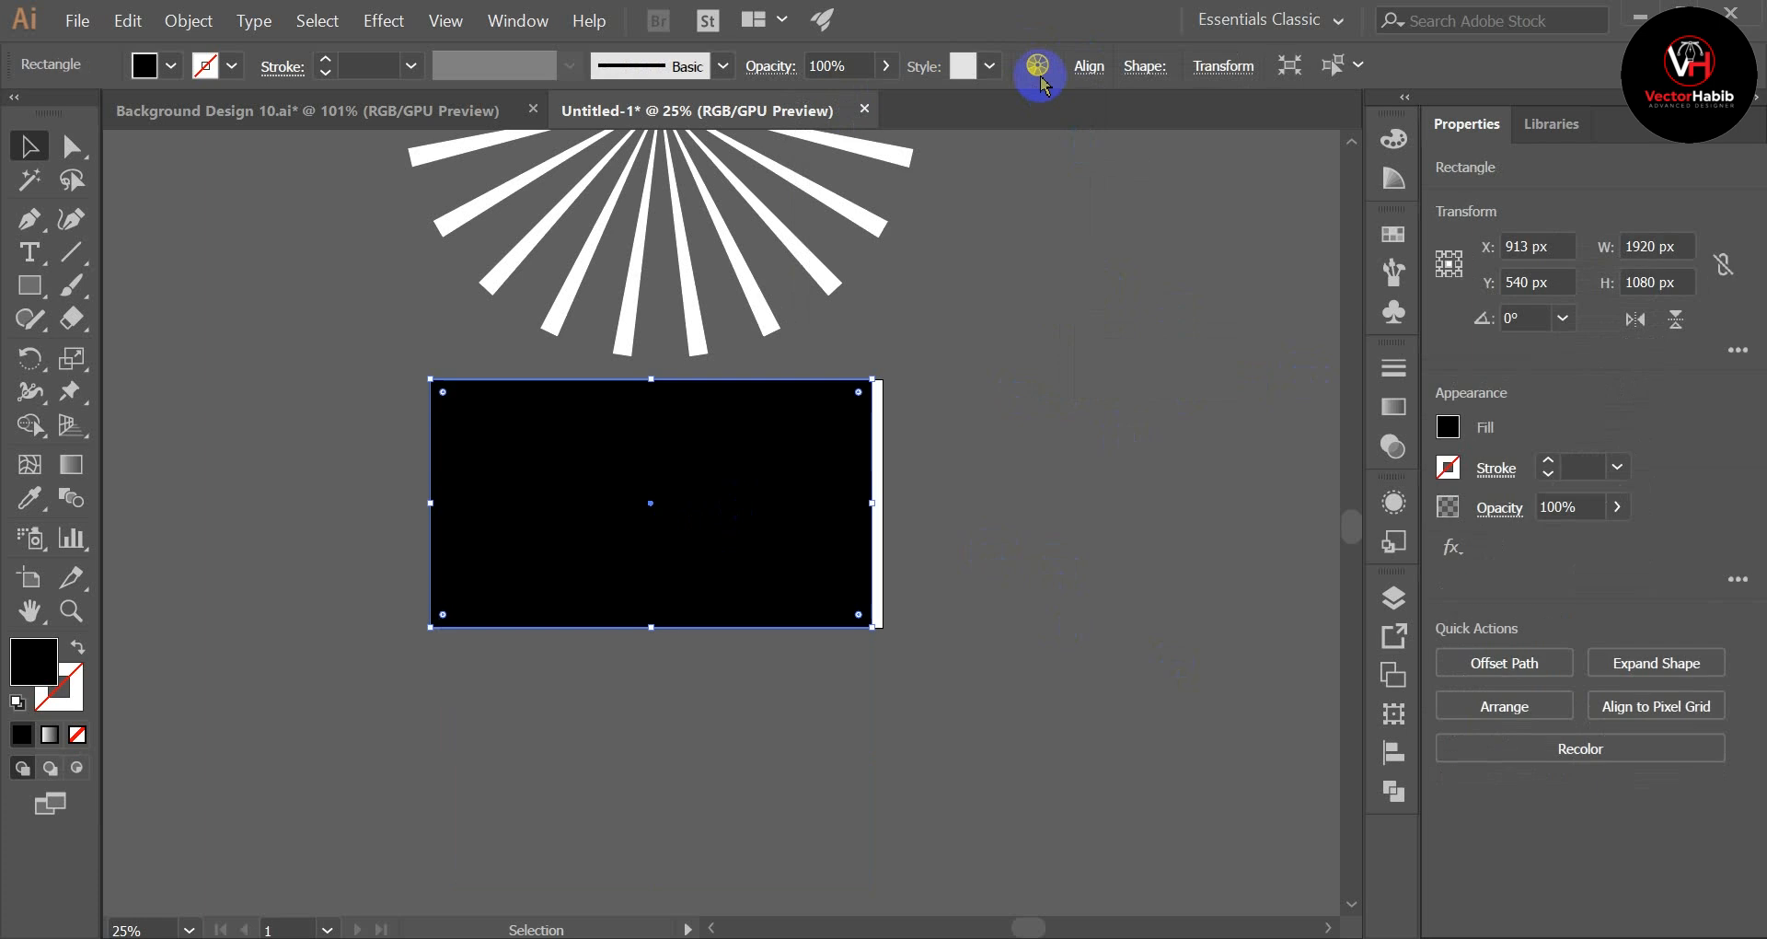
click(1089, 66)
click(865, 142)
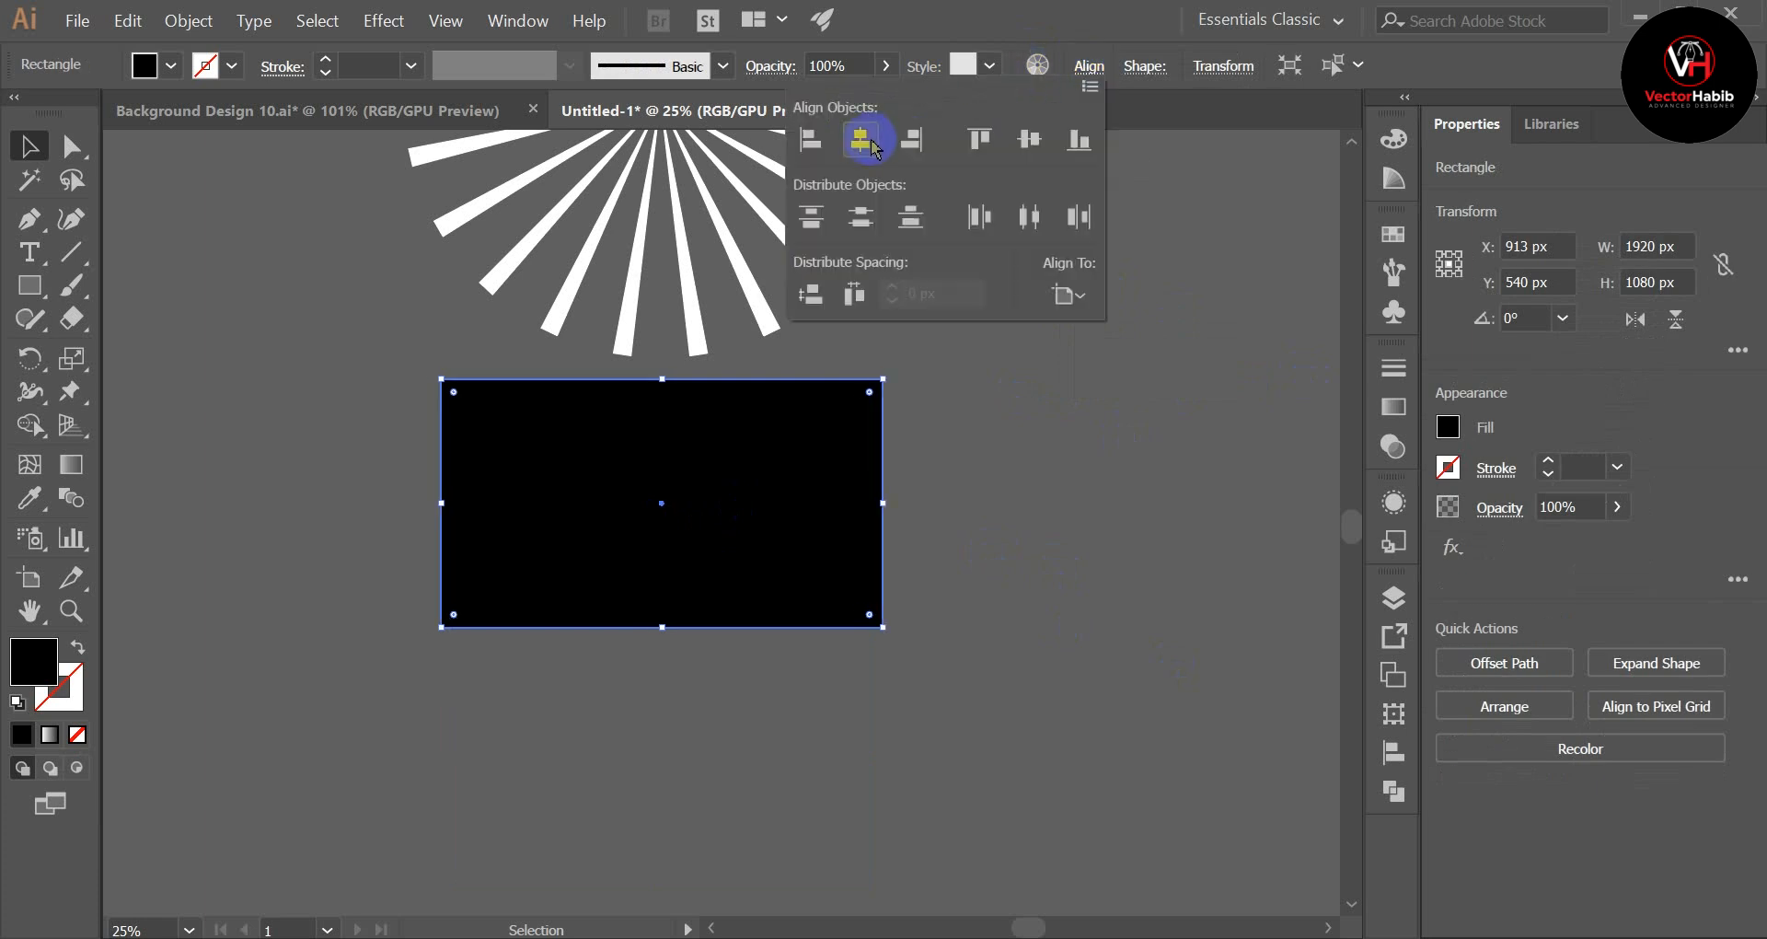
click(1040, 509)
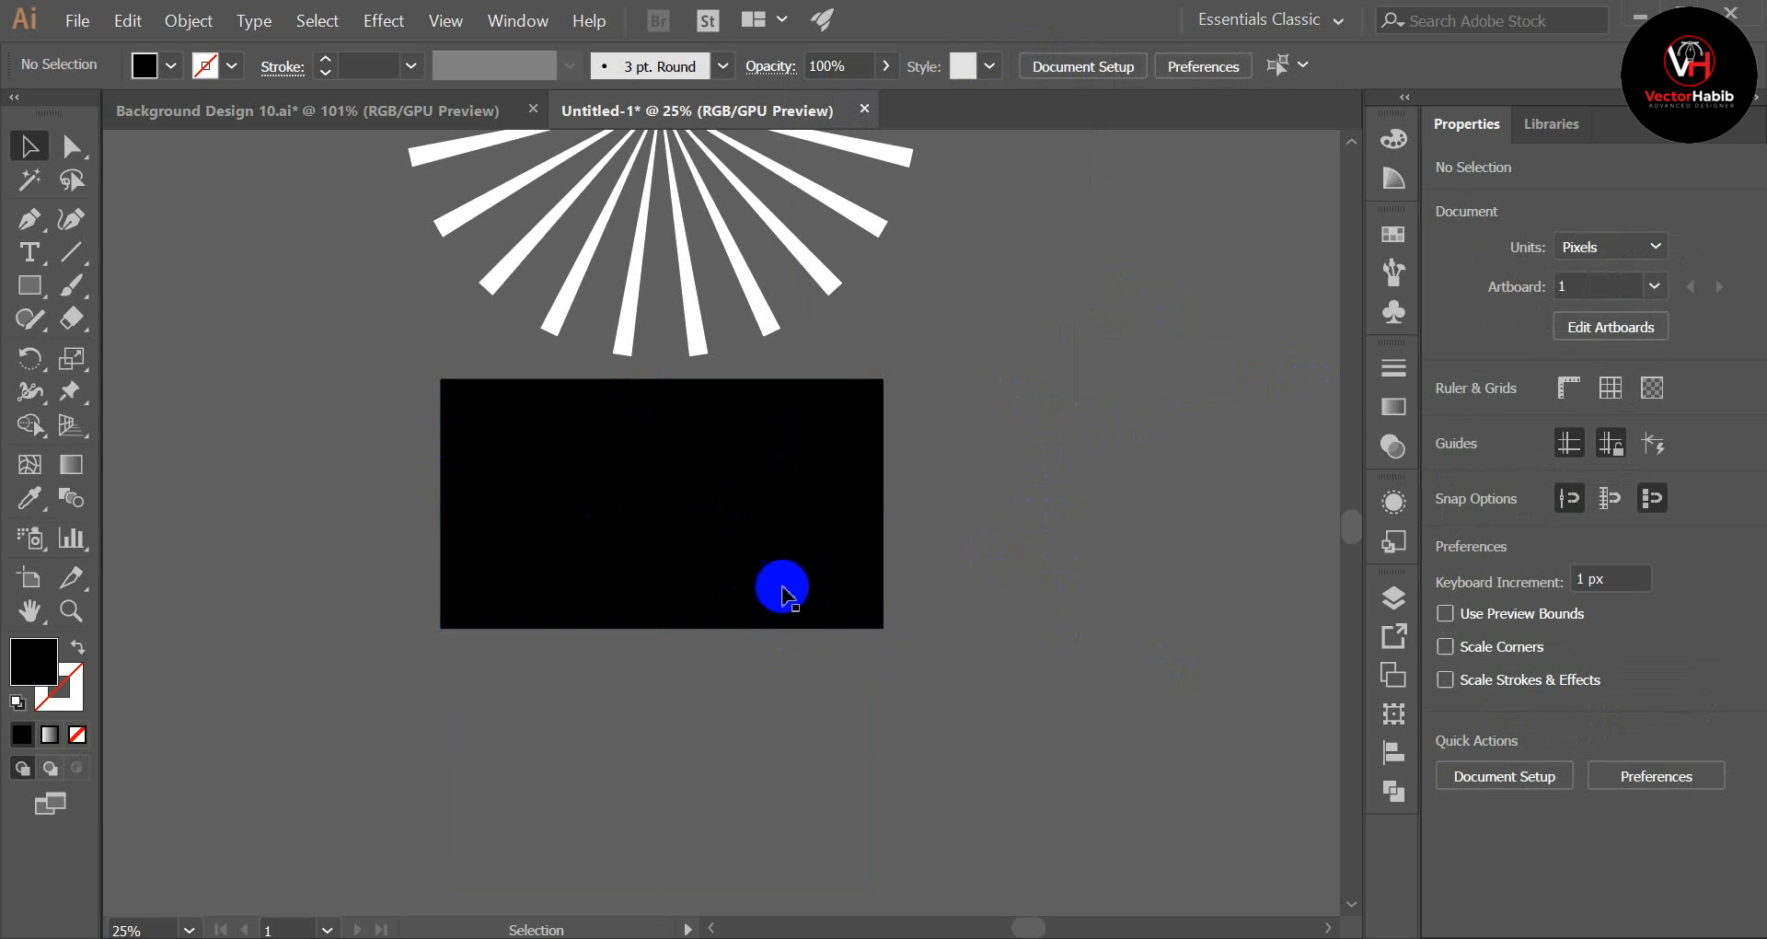
scroll(773, 576, up, 10)
scroll(773, 576, down, 5)
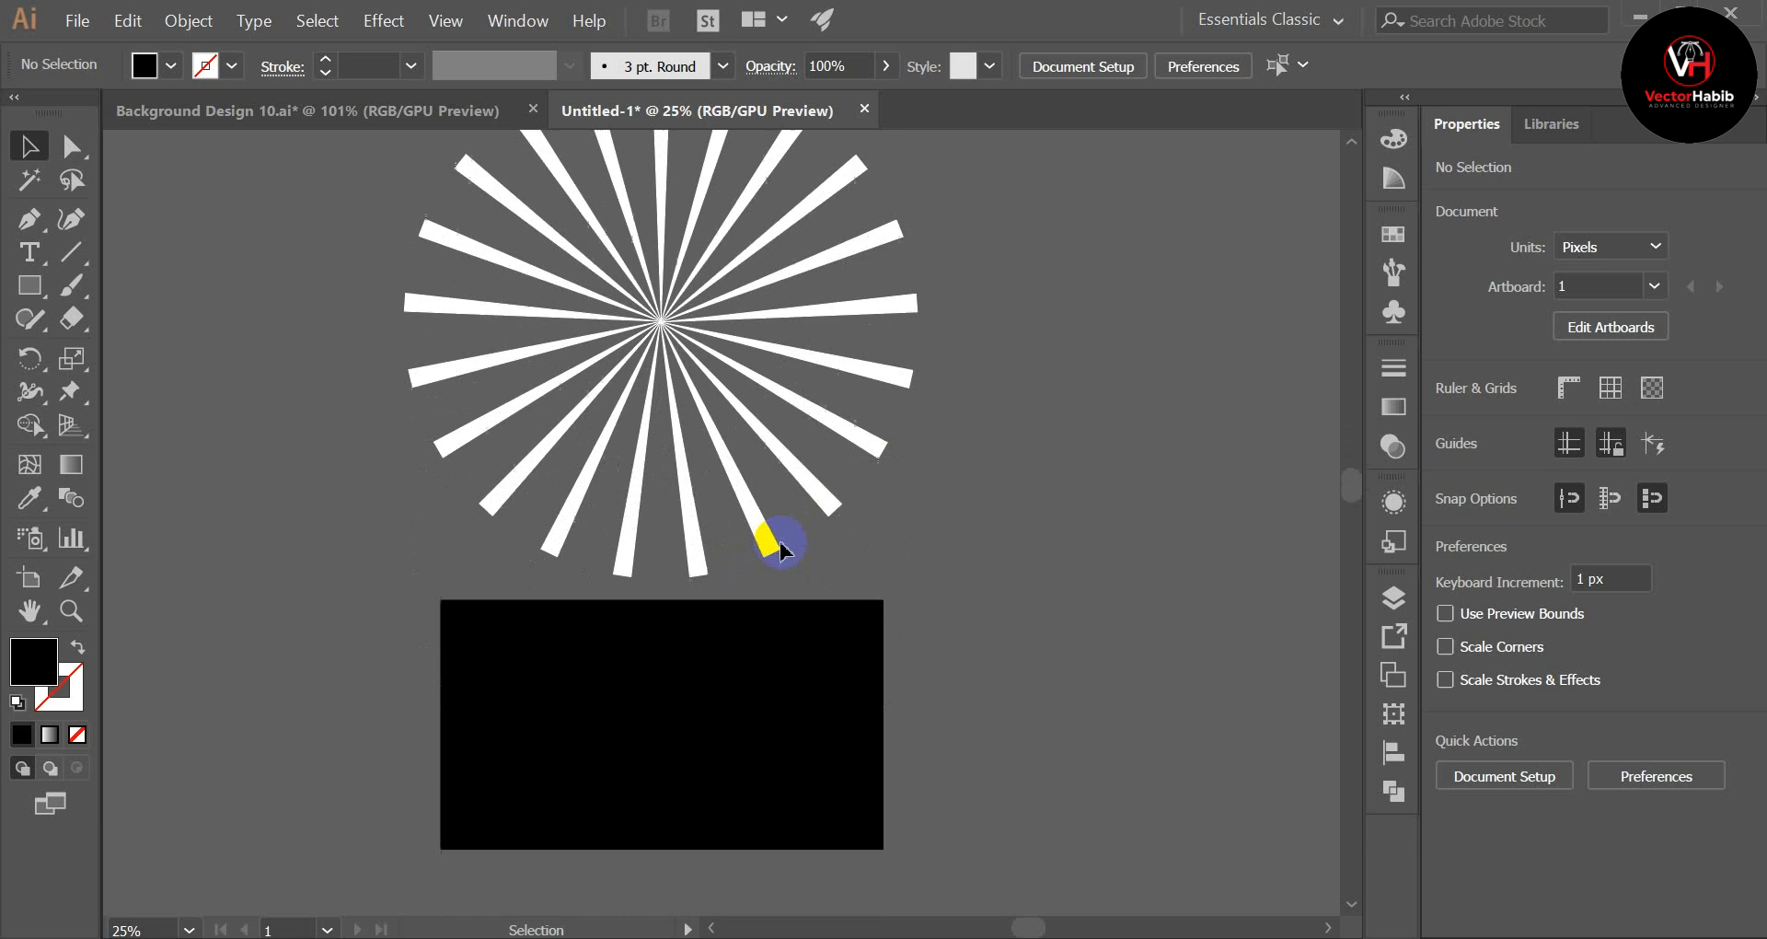
Step: Copy the colour reference group with the 660A2B and 000000 swatches from Background Design 10.ai into the Untitled-1 document
click(293, 109)
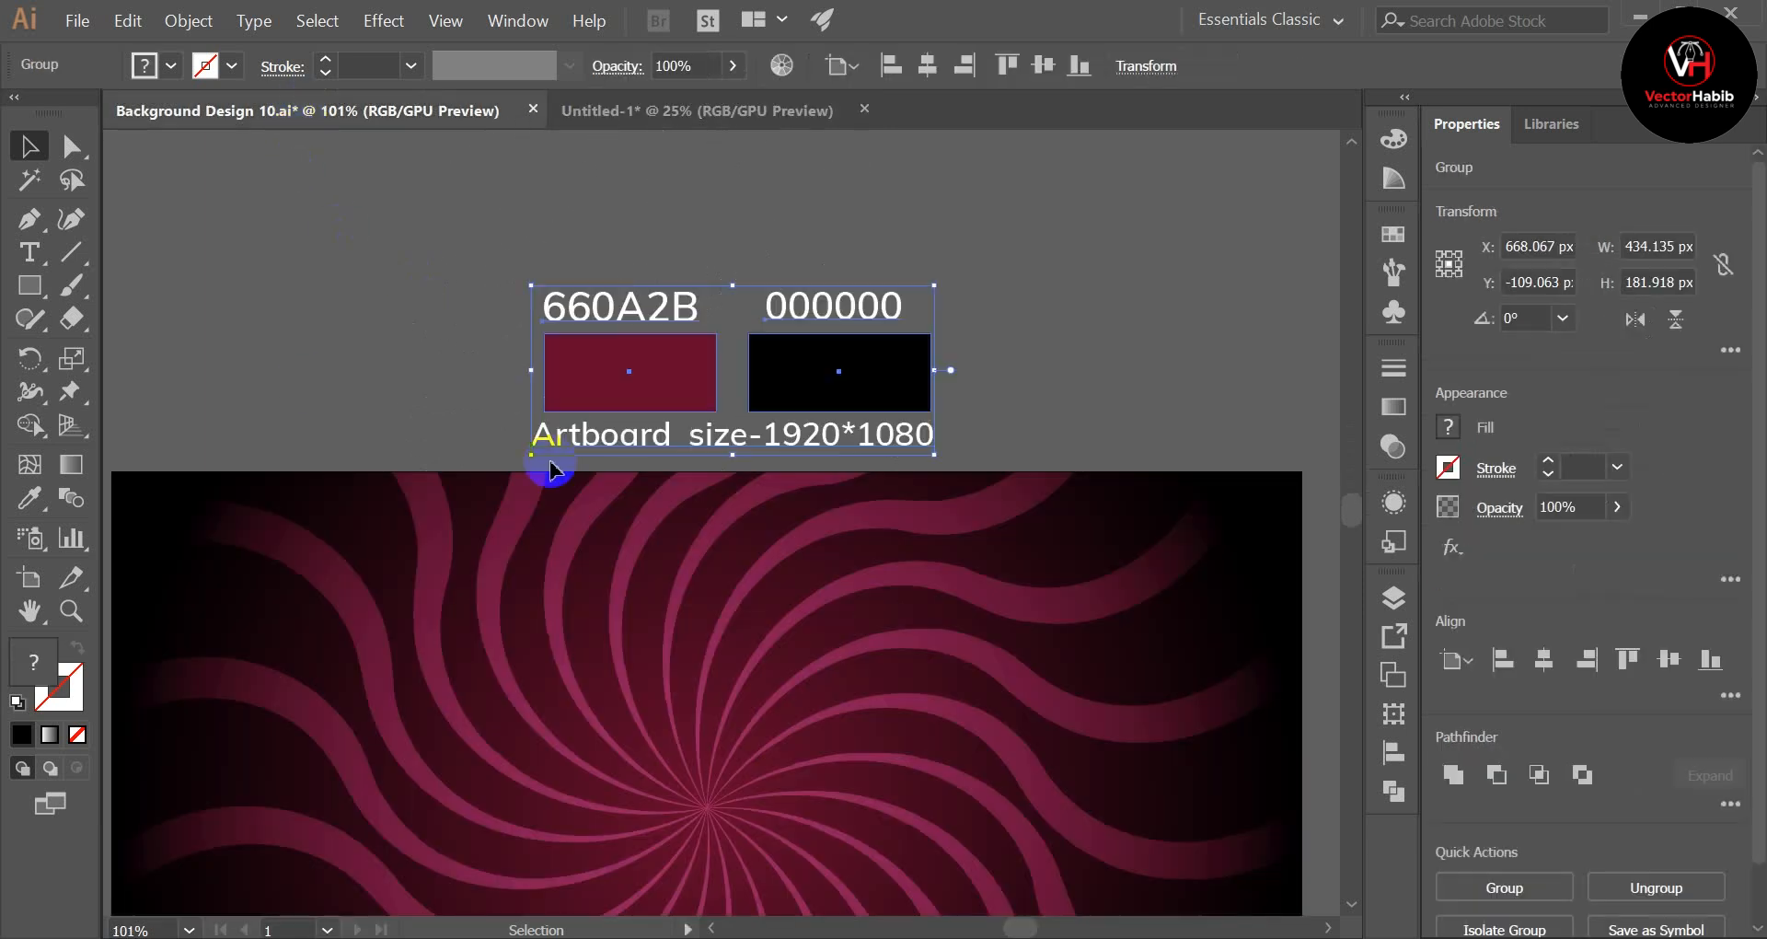
click(414, 354)
drag(778, 379, 983, 618)
scroll(983, 619, down, 2)
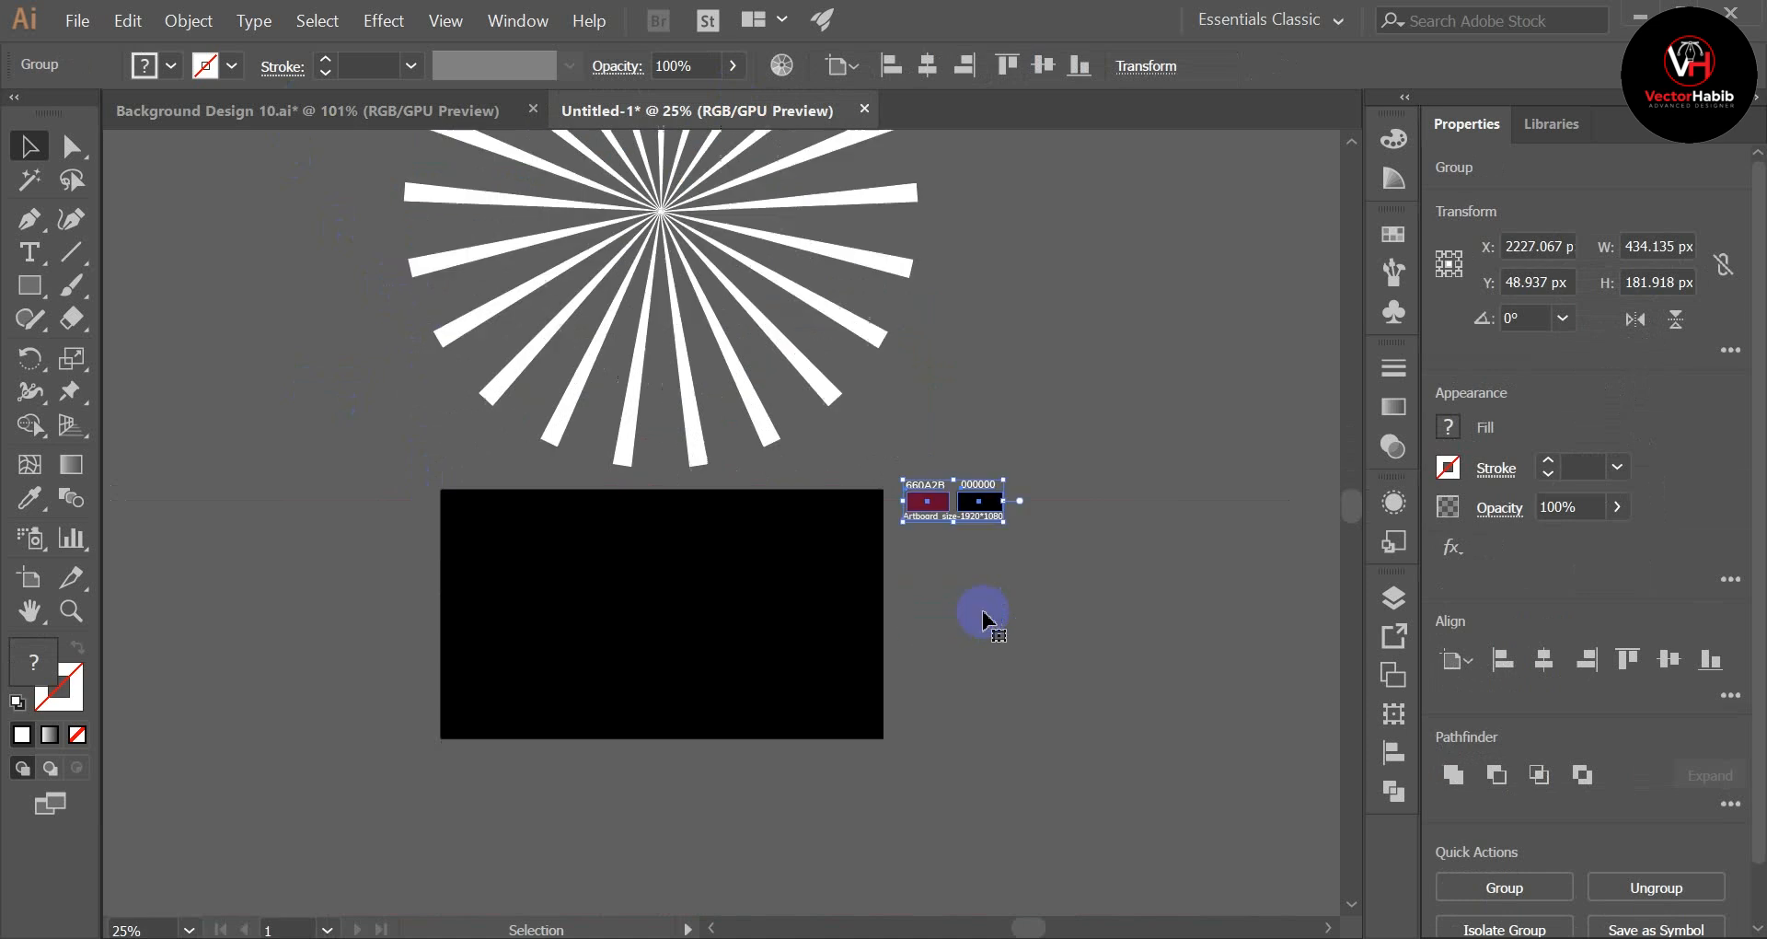
Step: Move the pasted colour reference group above the black rectangle, to about X 903 px, Y -155 px
scroll(911, 769, up, 3)
drag(748, 637, 978, 496)
scroll(967, 672, down, 1)
drag(935, 650, 630, 602)
key(ctrl+0)
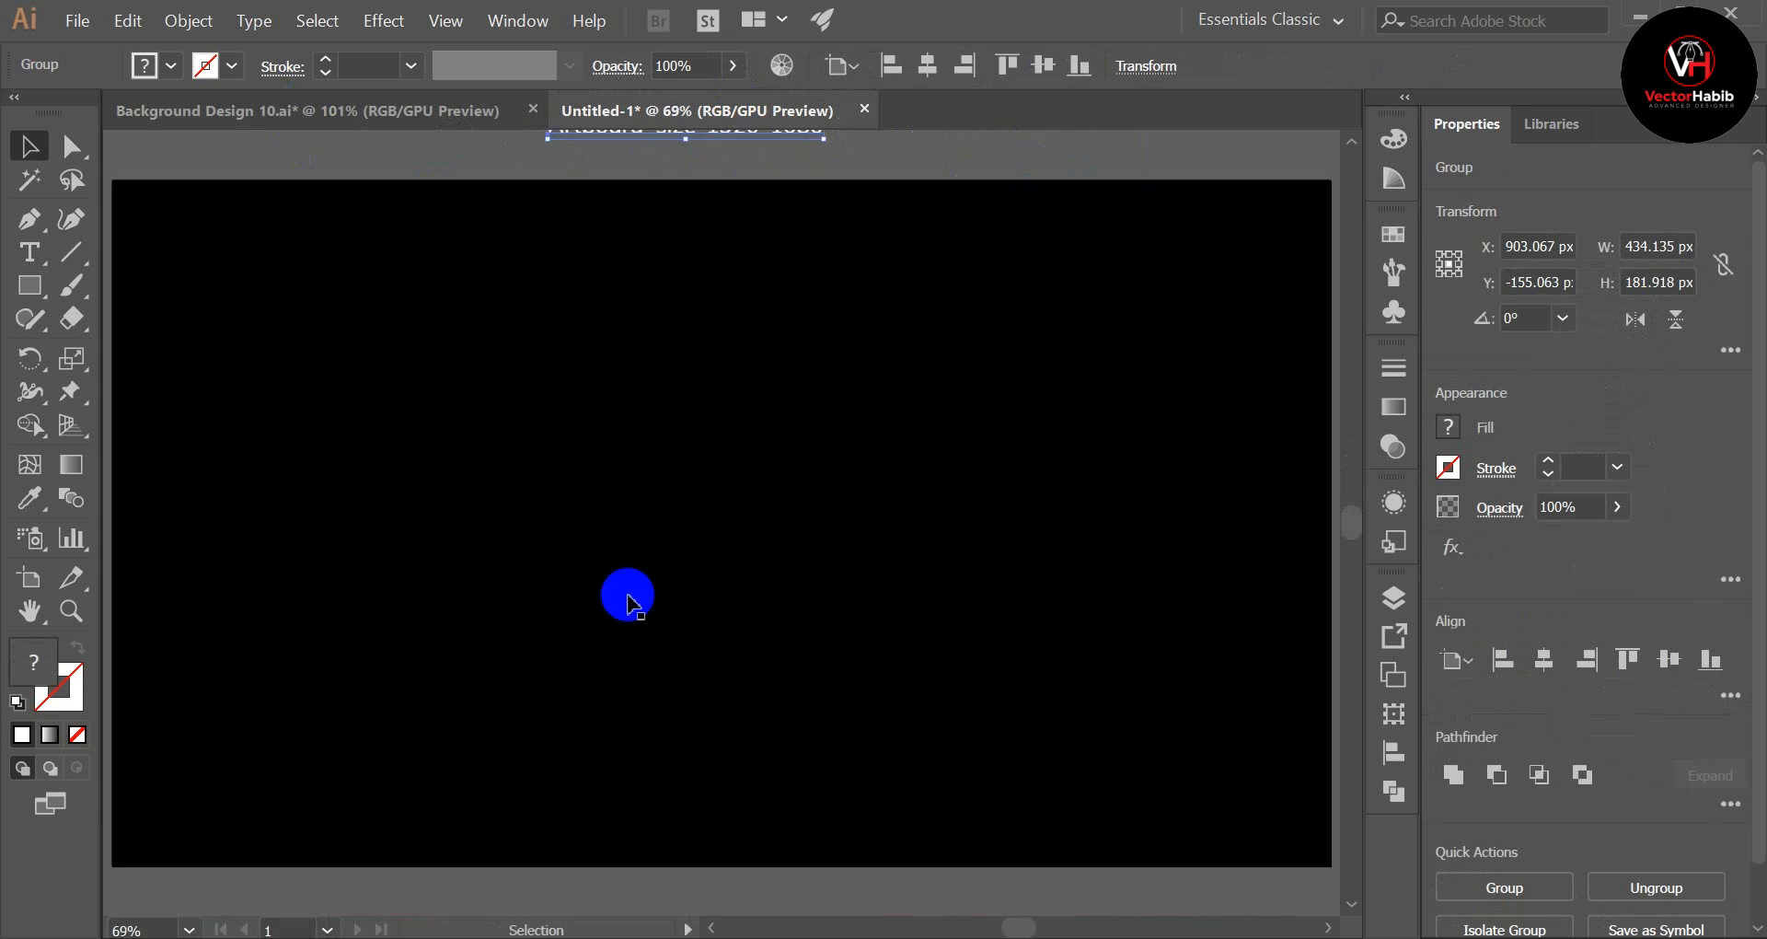
scroll(628, 602, up, 3)
click(983, 341)
scroll(983, 340, down, 1)
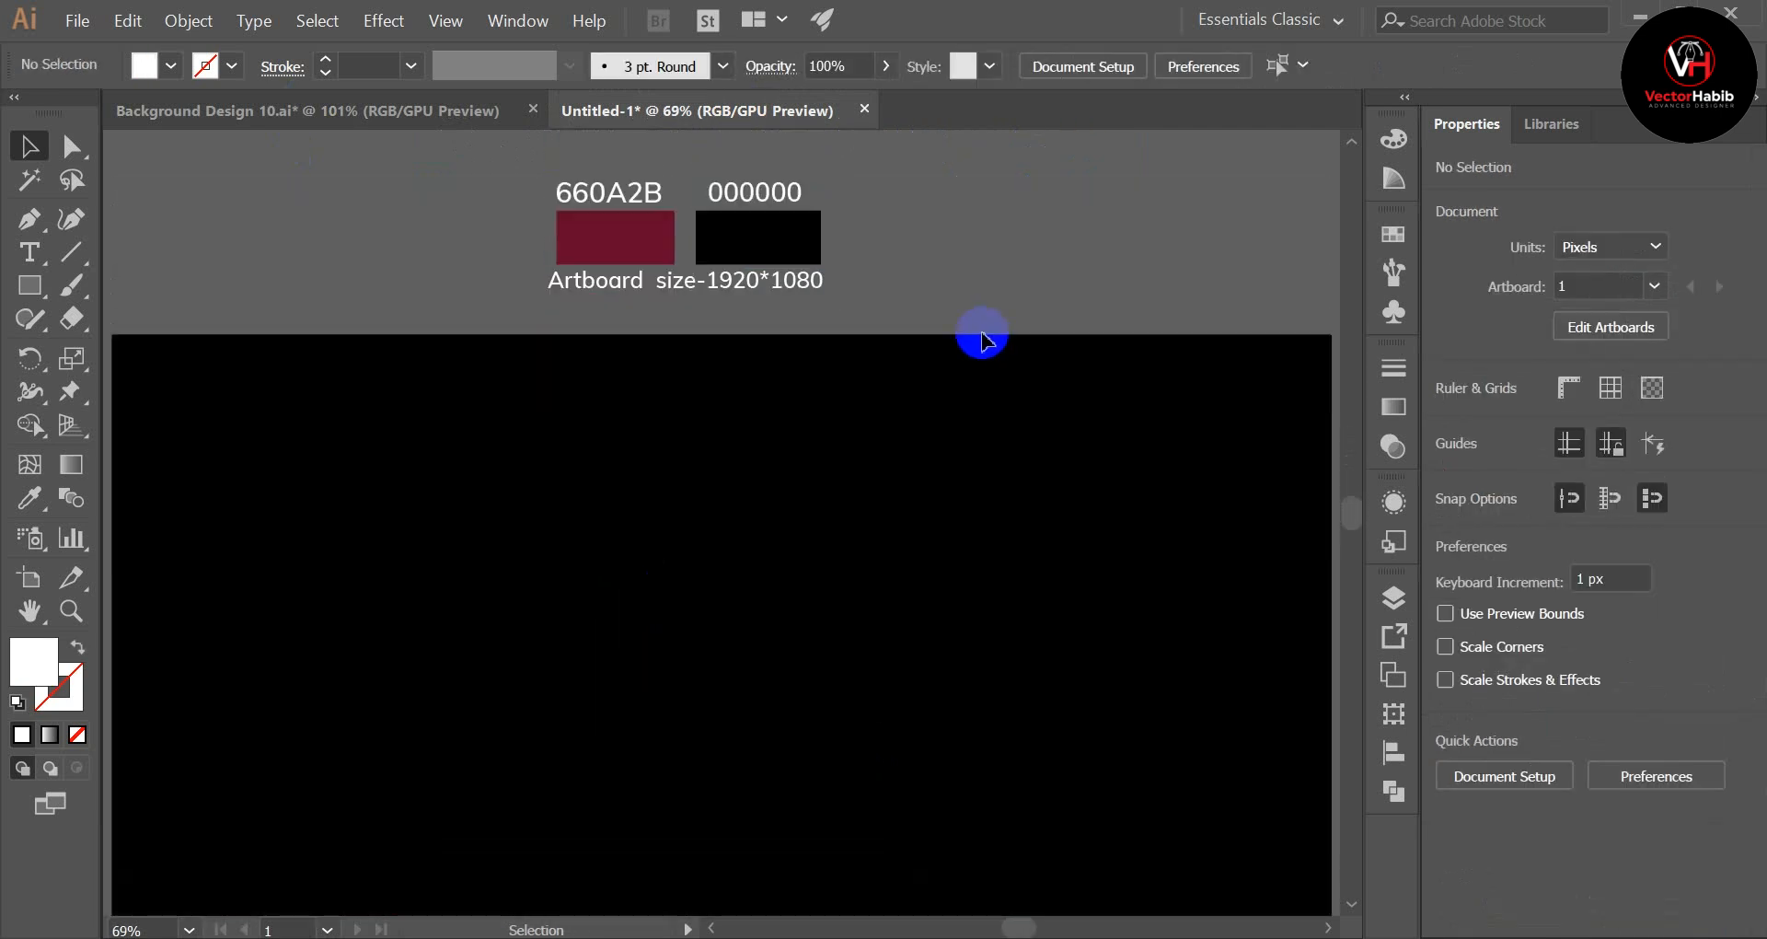
Step: Enlarge the colour reference group to about 749 × 314 px and position it above the artboard at about X 889 px, Y -206 px
drag(617, 248, 626, 268)
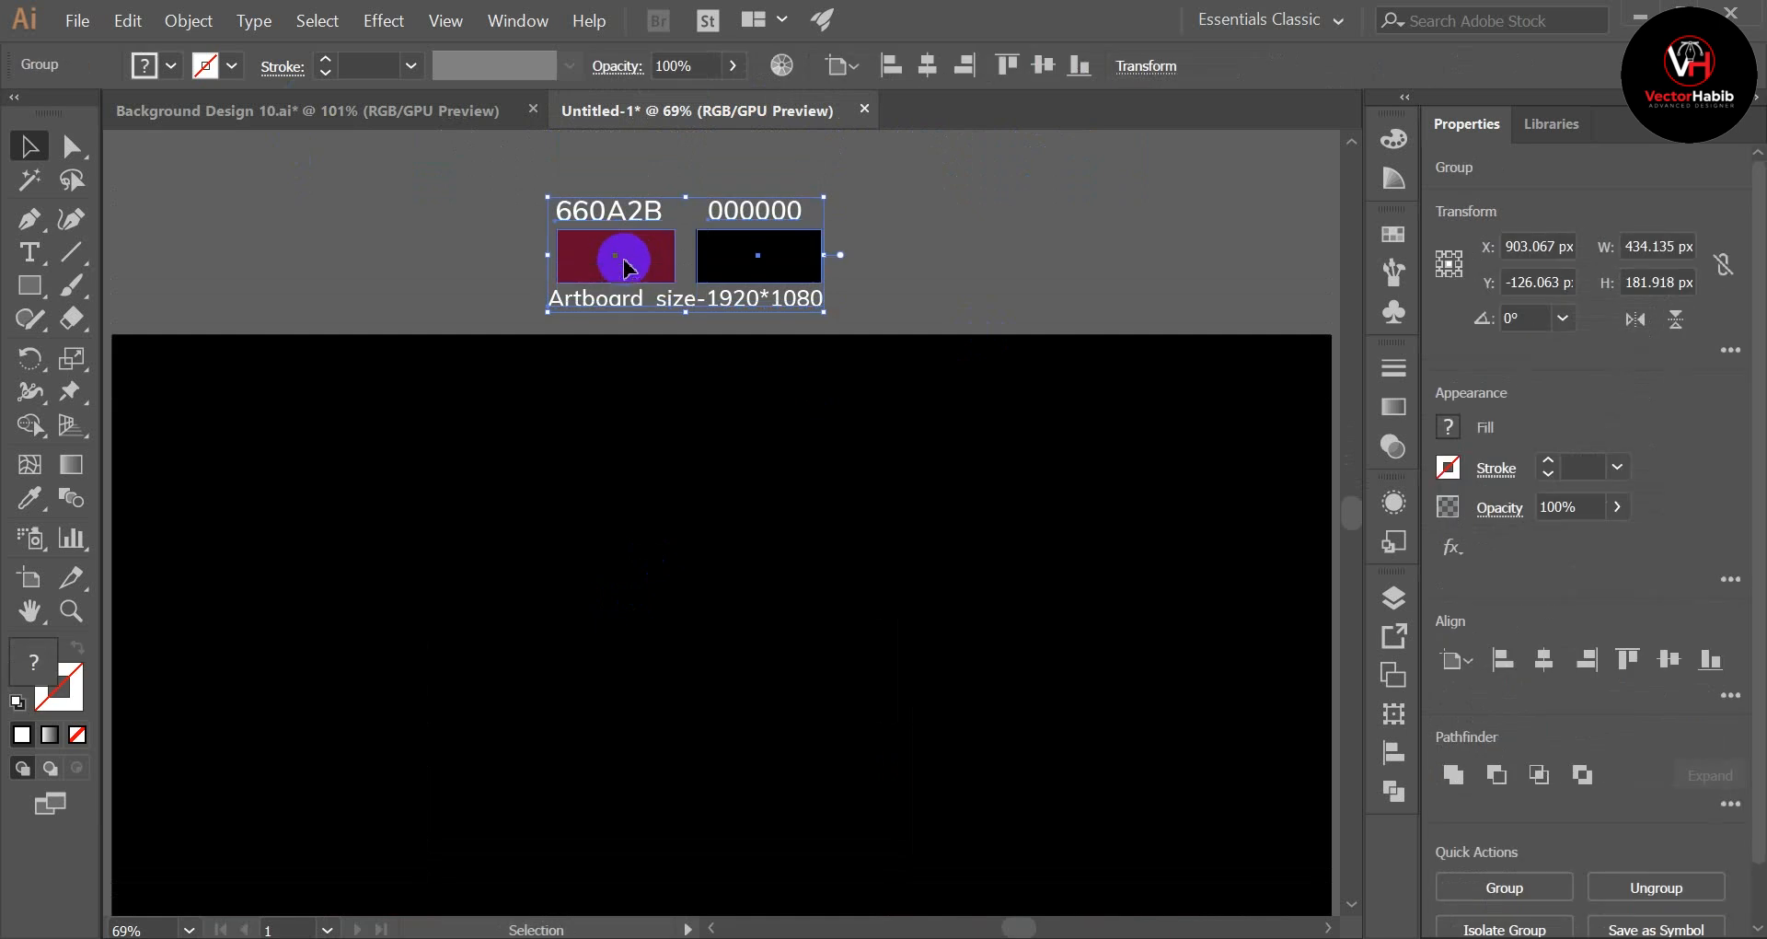
drag(824, 197, 969, 157)
scroll(1009, 267, up, 2)
drag(825, 379, 817, 331)
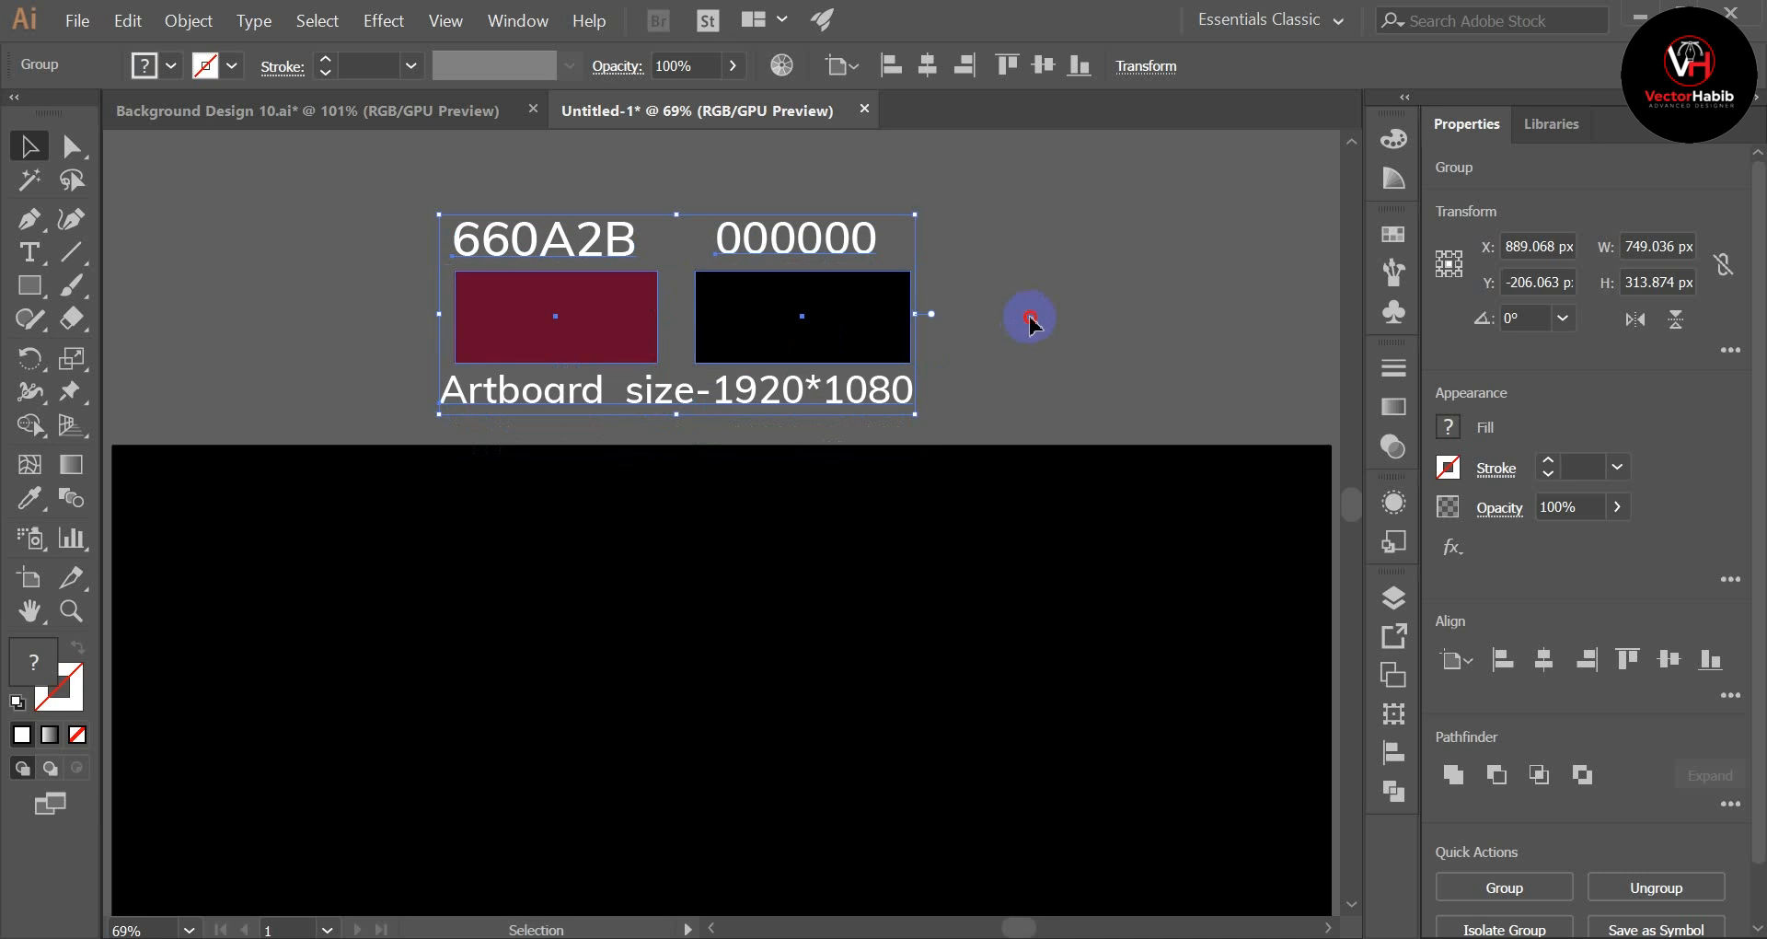
click(1028, 319)
Step: Fill the black 1920 × 1080 px rectangle with the white-to-black linear gradient swatch
scroll(1028, 318, down, 2)
click(446, 592)
click(169, 68)
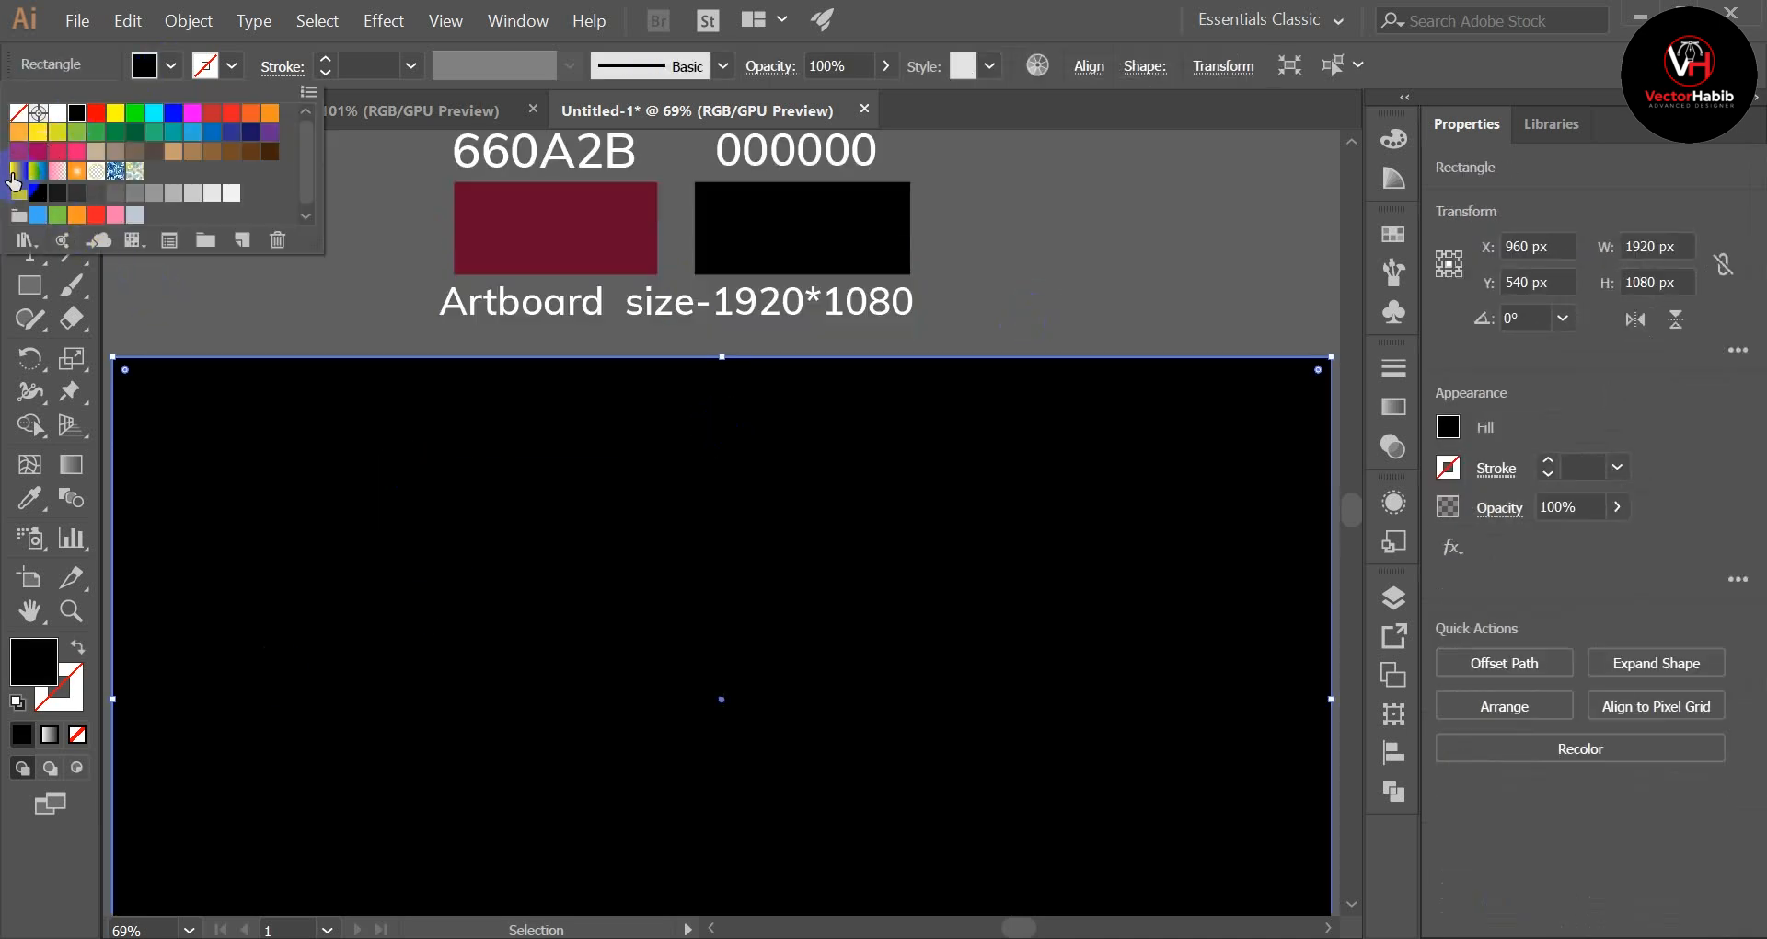
click(14, 174)
click(345, 316)
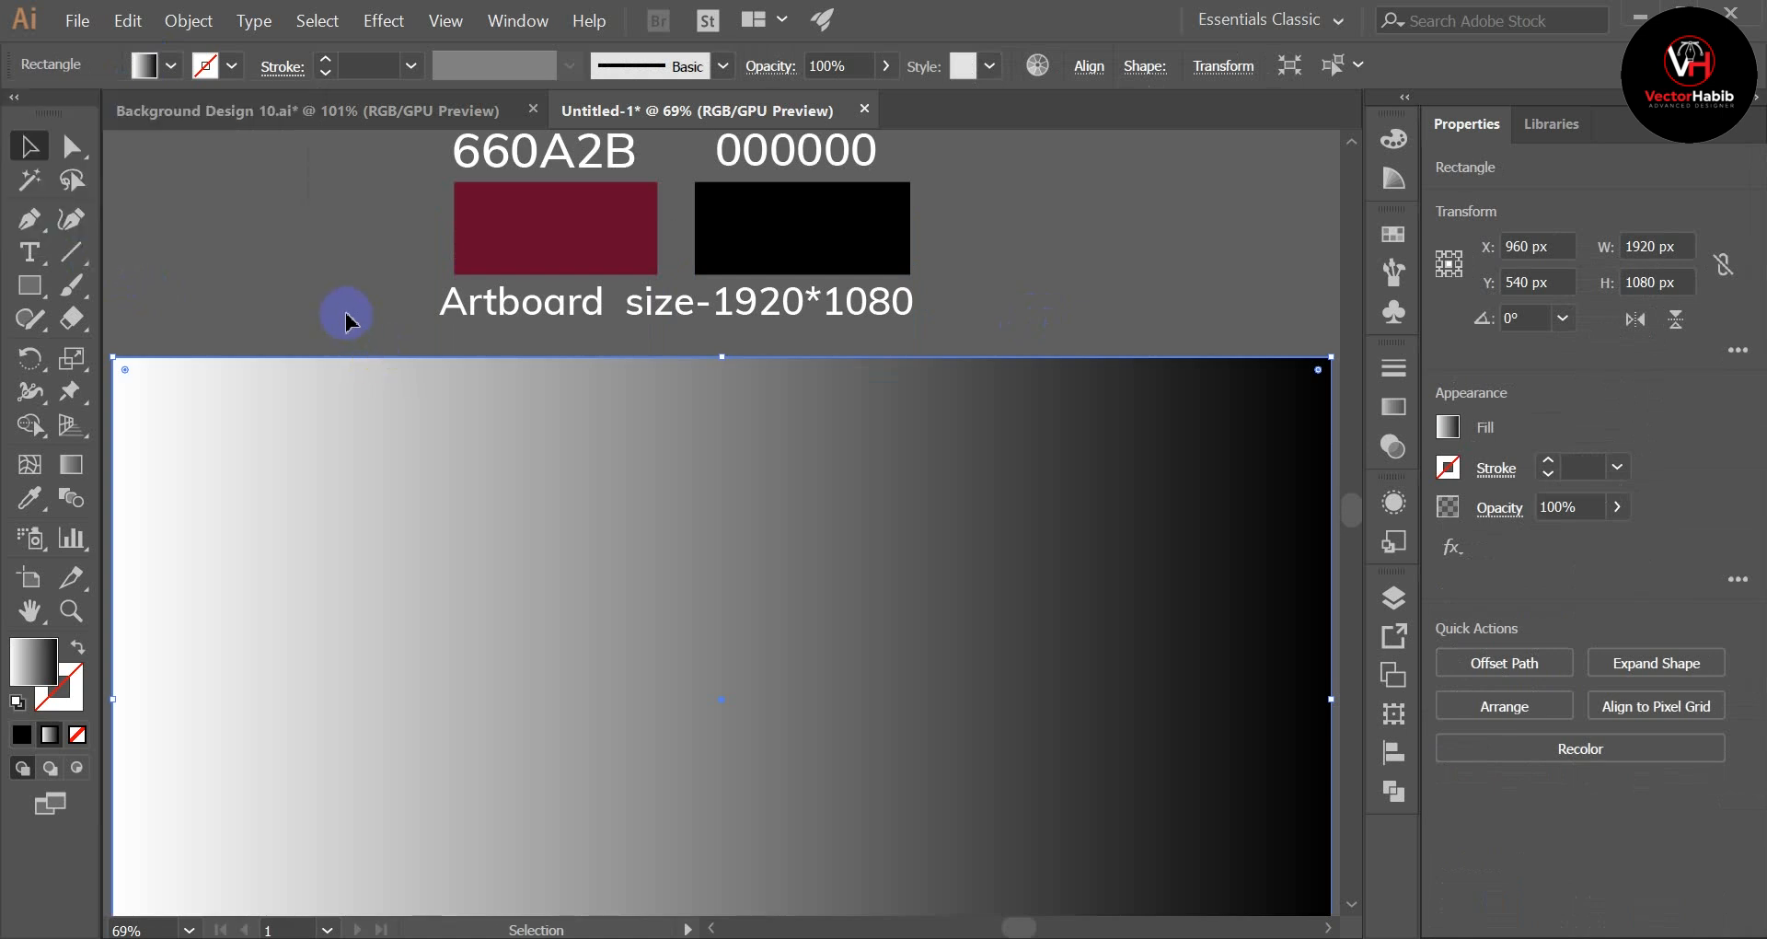
scroll(591, 737, down, 1)
key(ctrl+minus)
key(ctrl+minus)
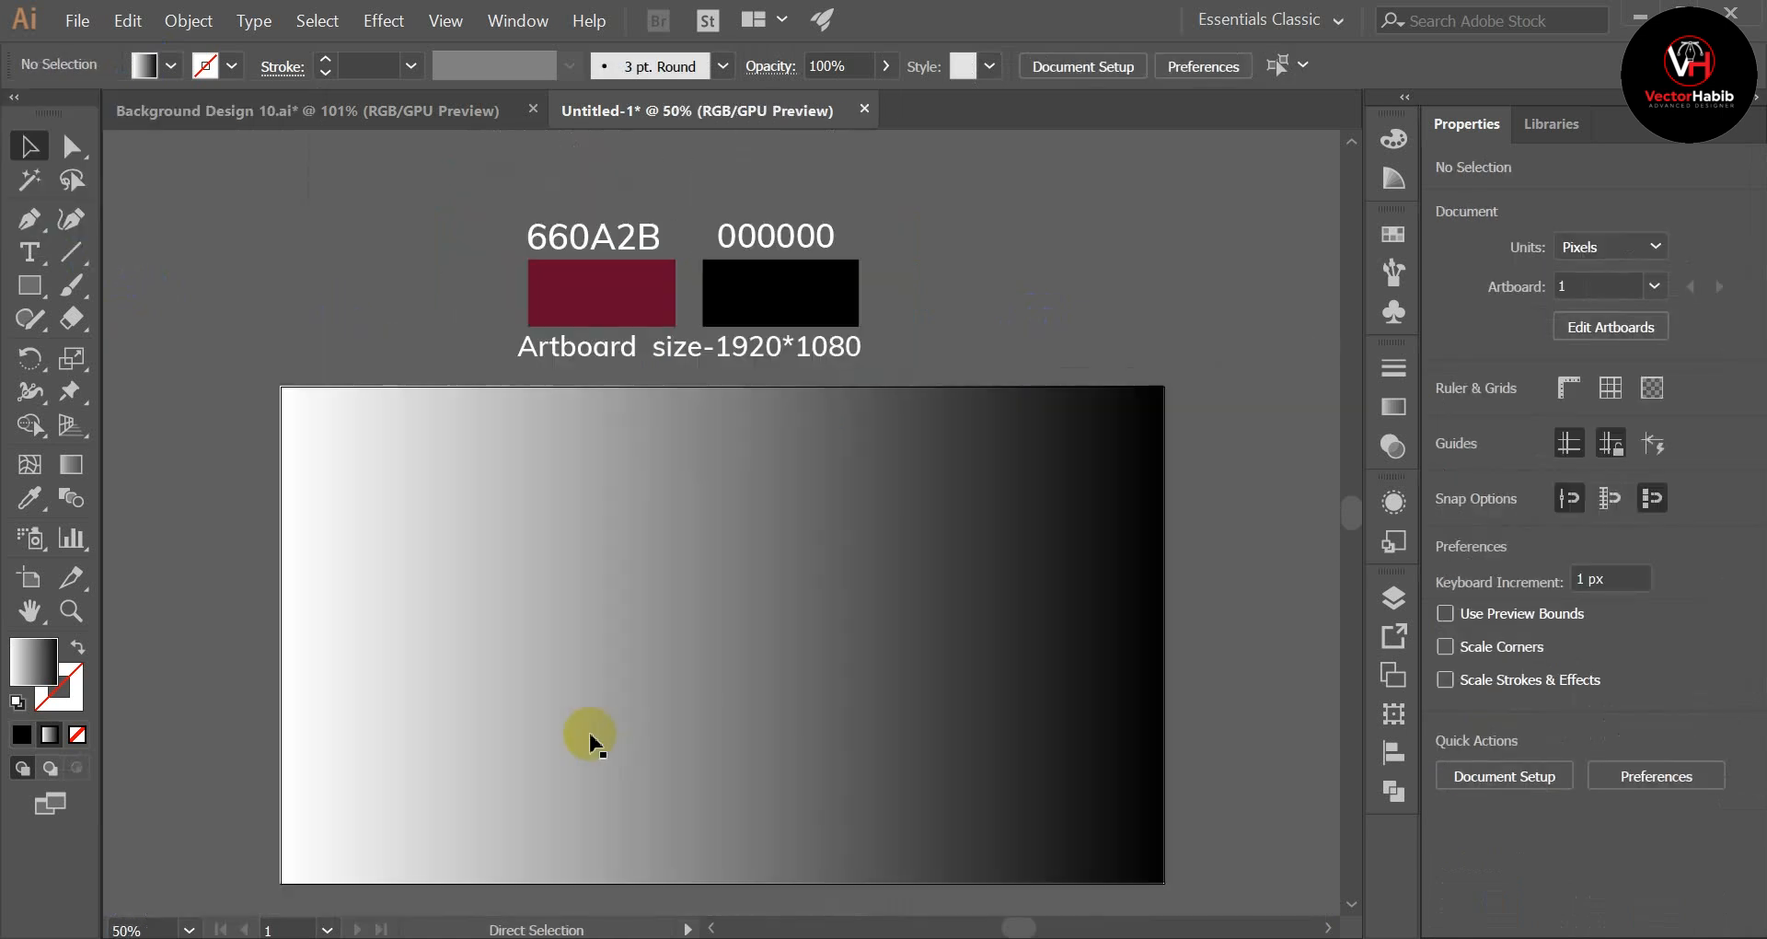
Step: Recolour the white stop of the rectangle's gradient to 660A2B by sampling the dark red swatch with the Eyedropper
click(734, 739)
scroll(915, 493, down, 1)
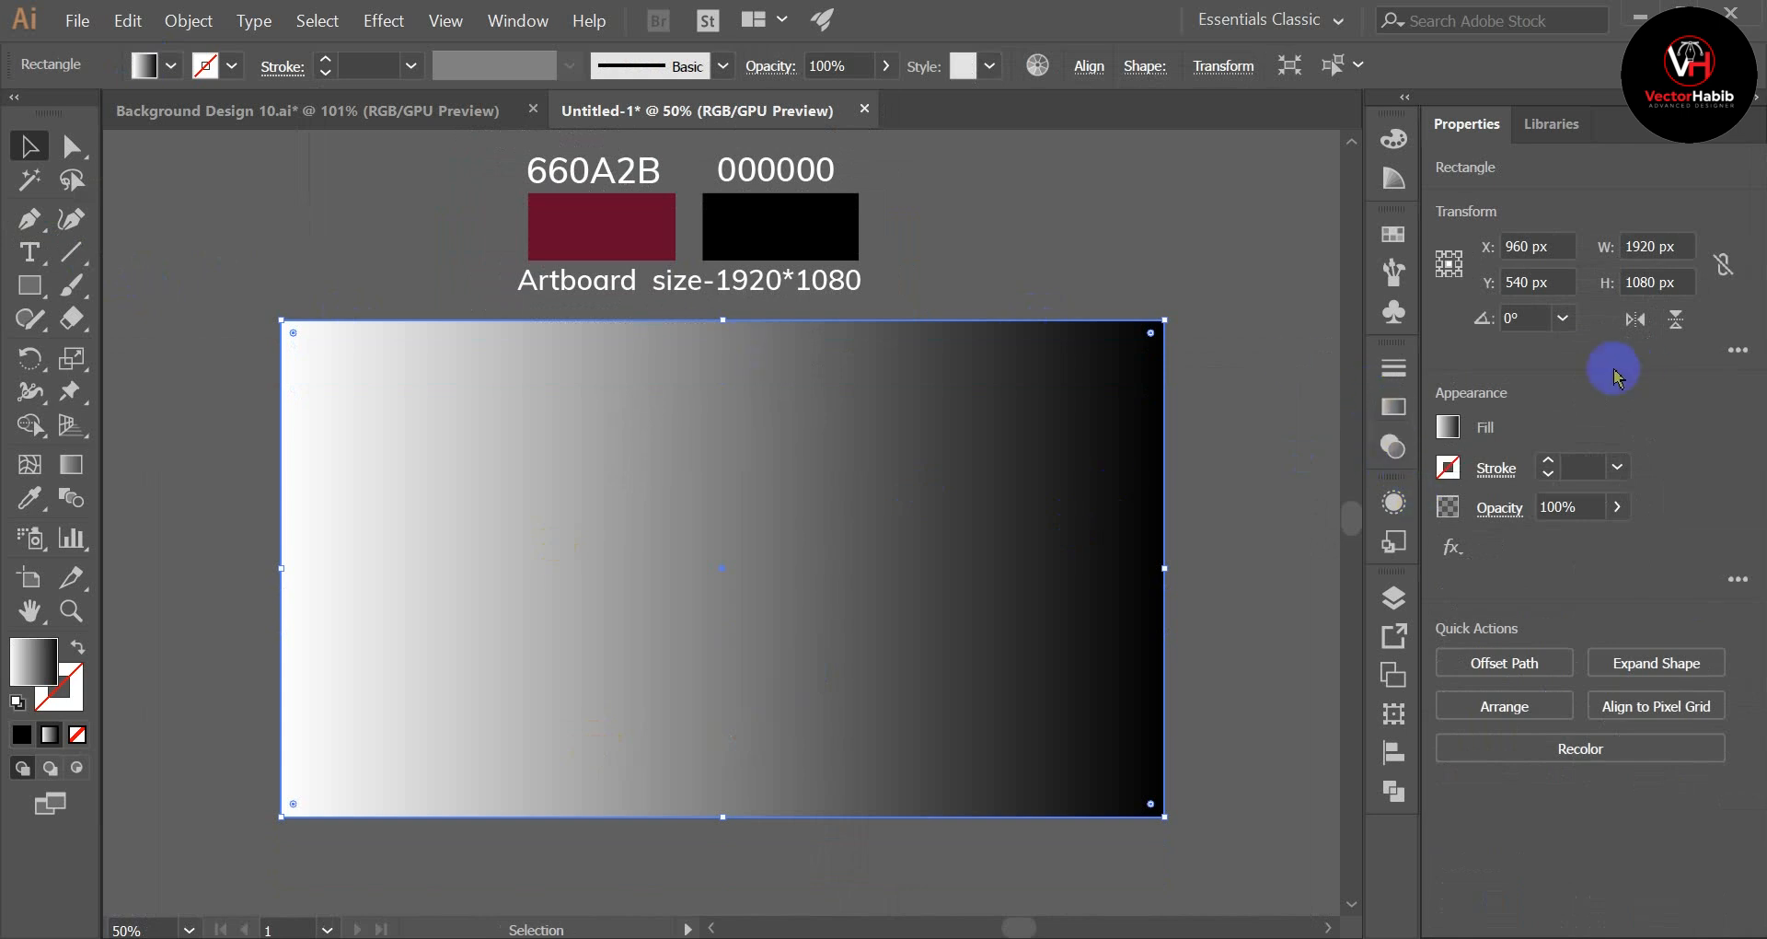
click(1394, 409)
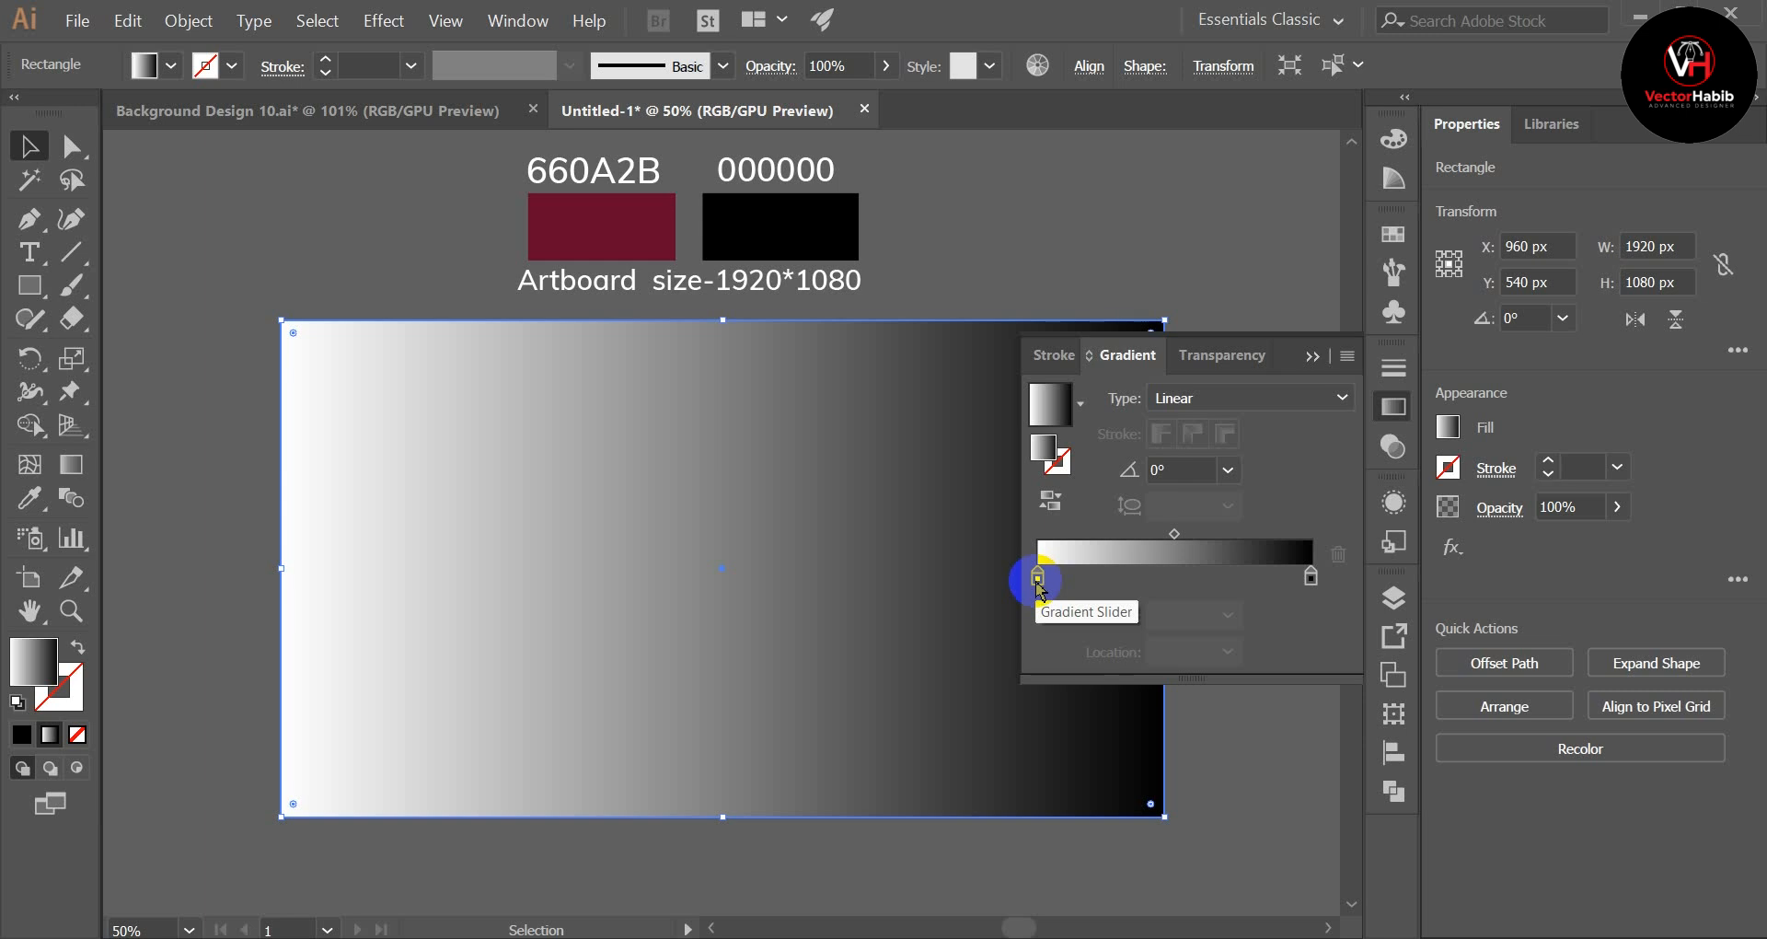
double_click(1037, 578)
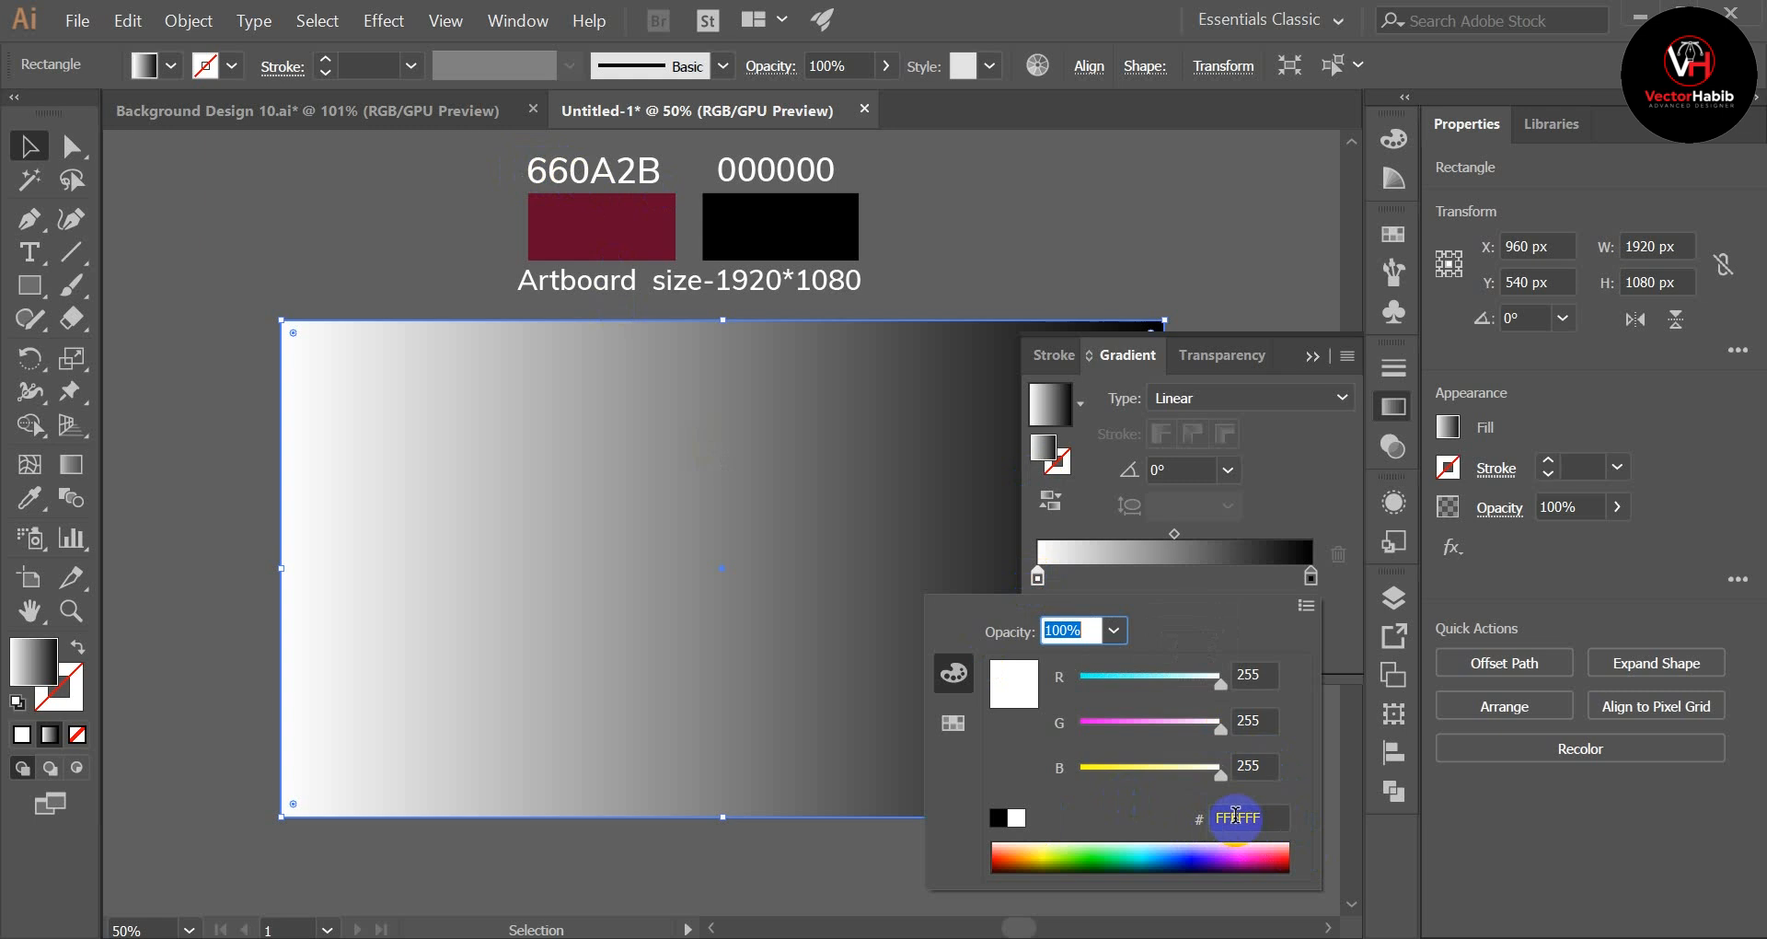
click(952, 728)
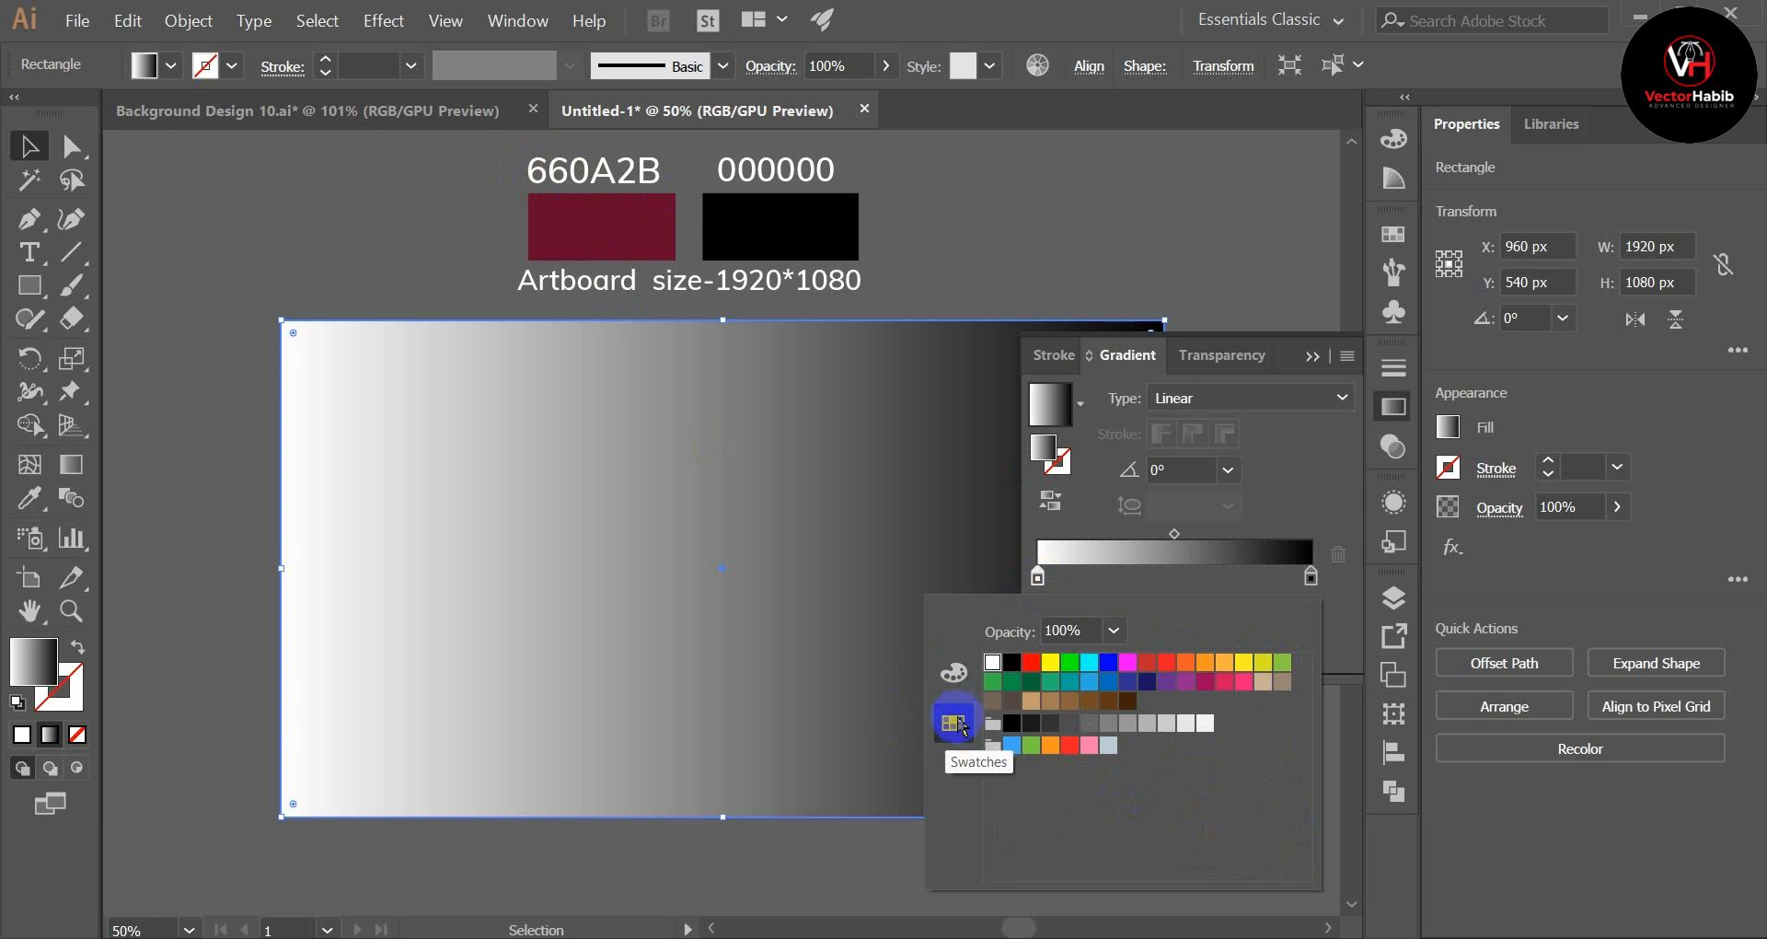
click(954, 673)
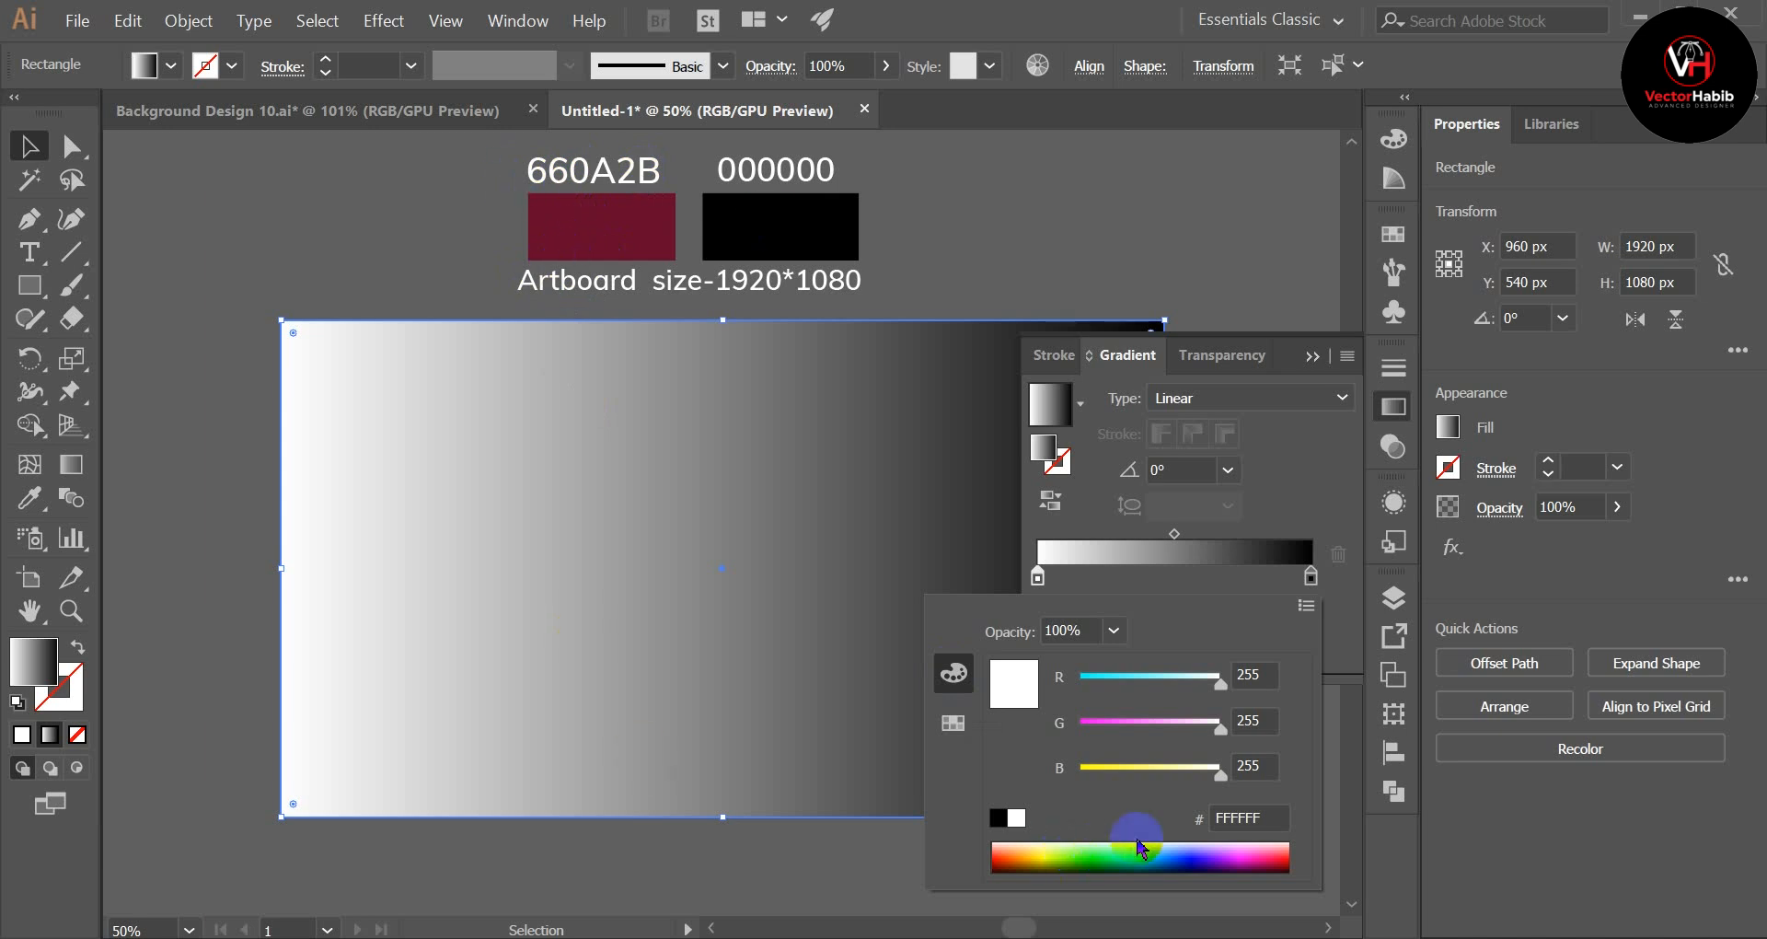
click(1258, 817)
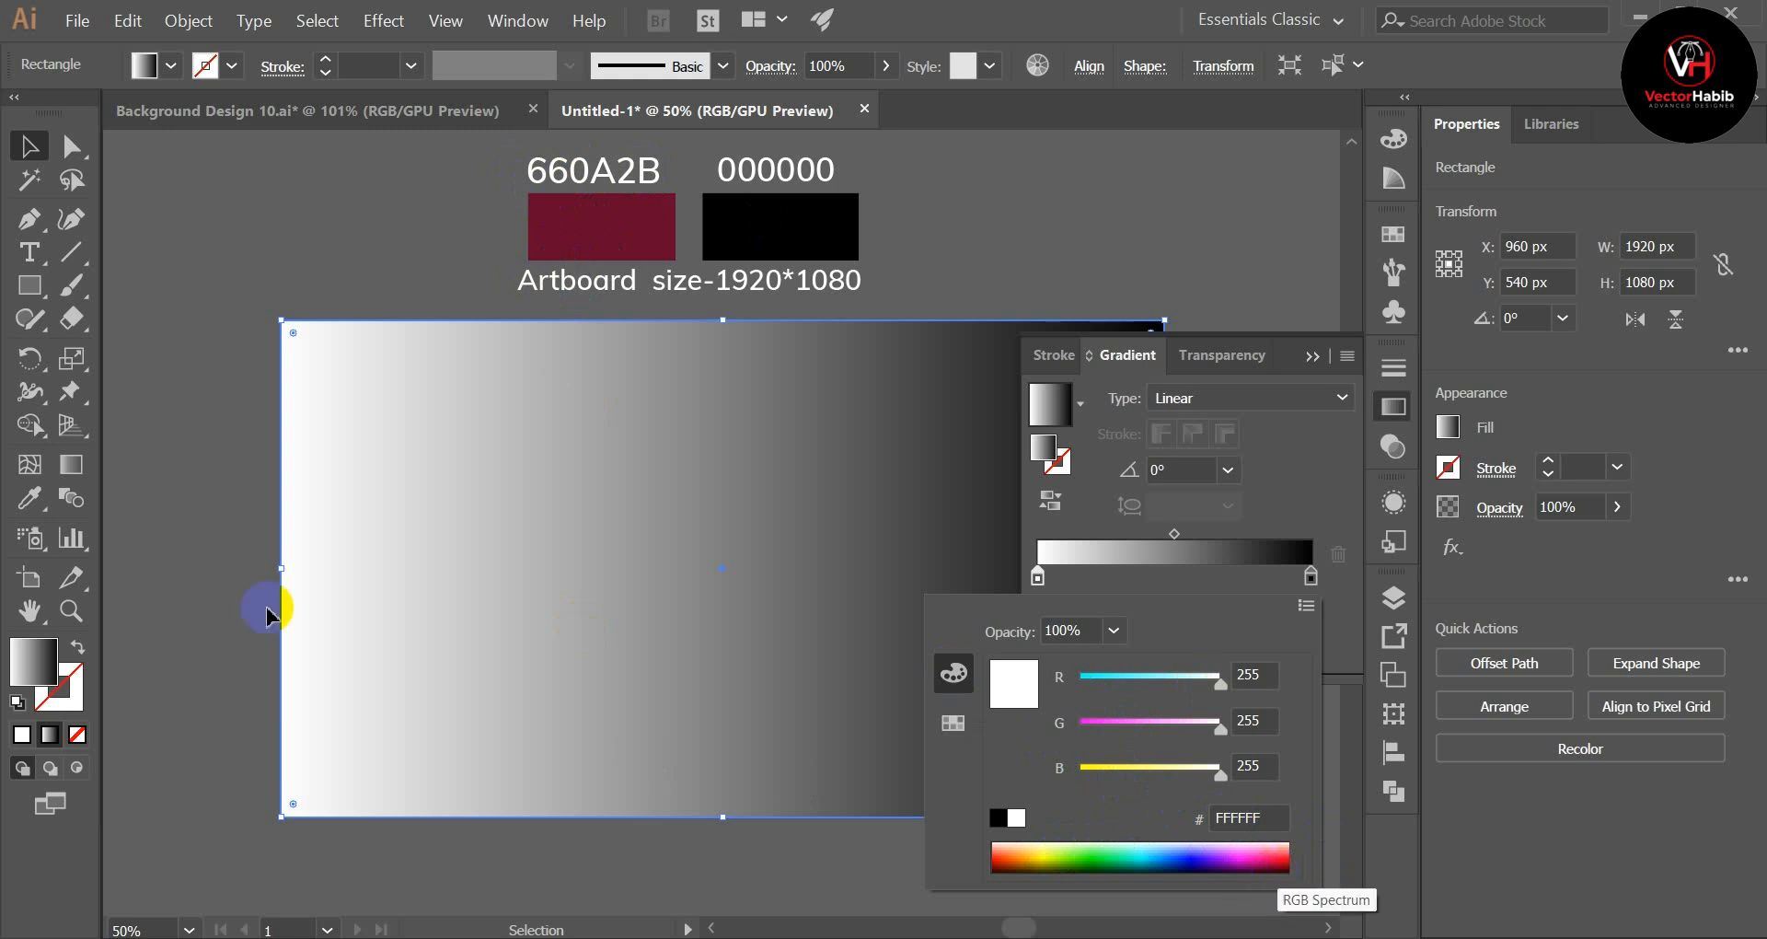
click(30, 500)
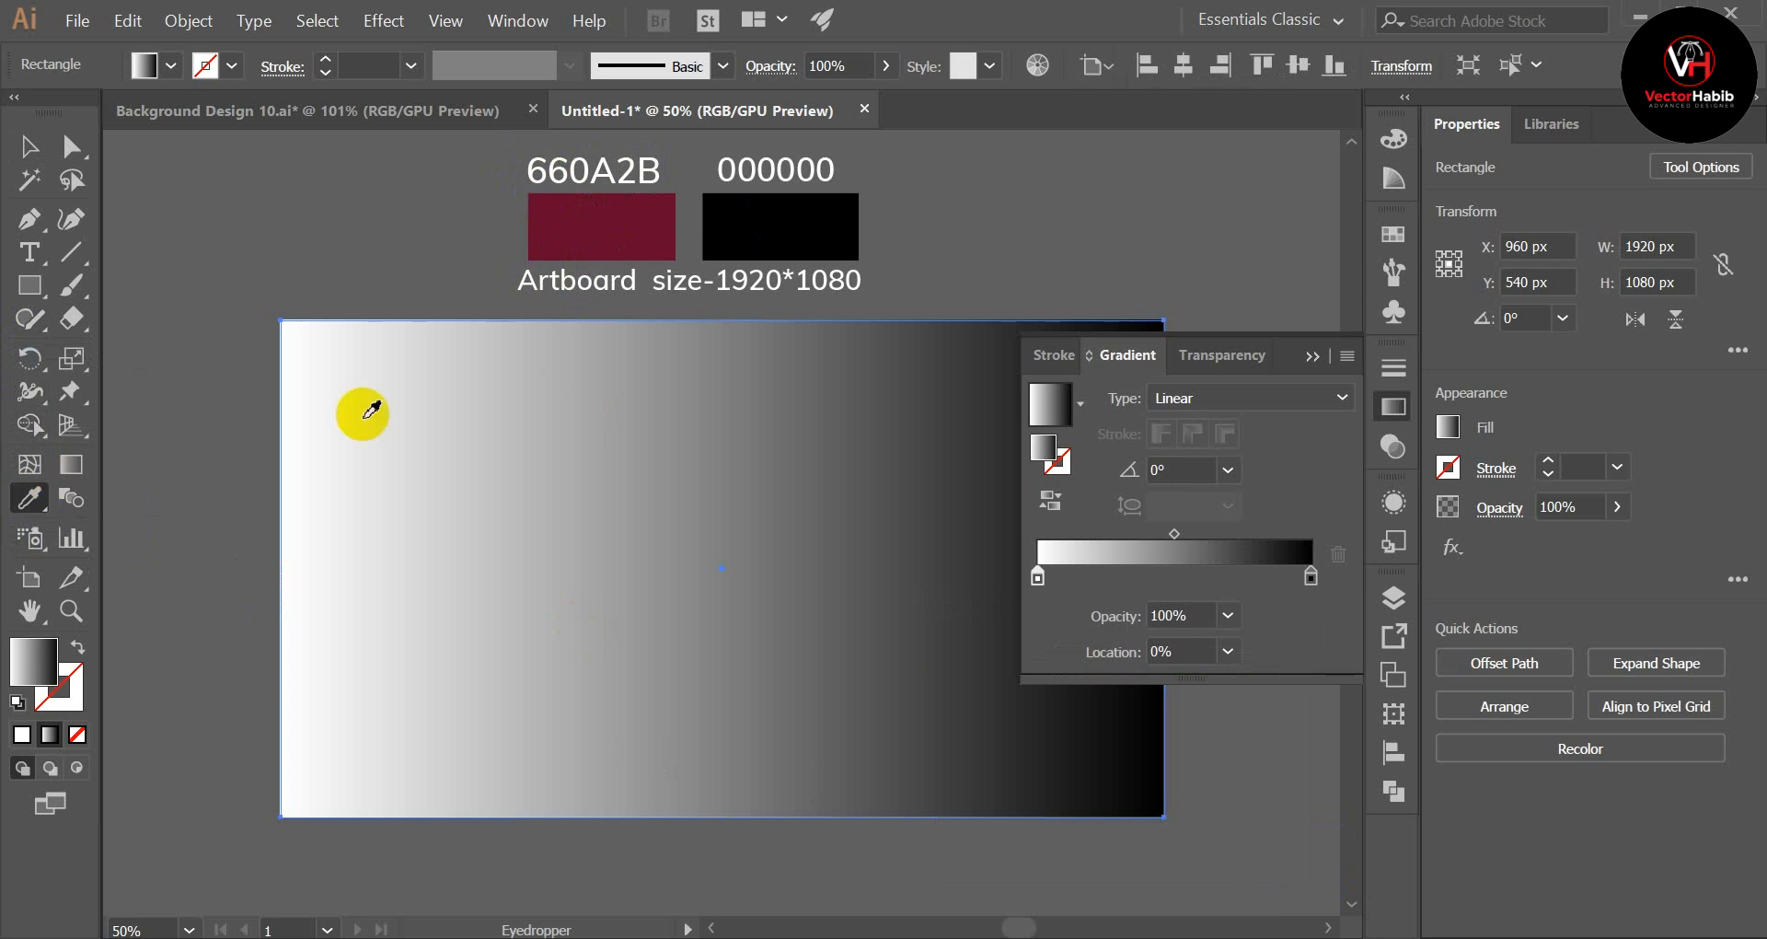
click(580, 237)
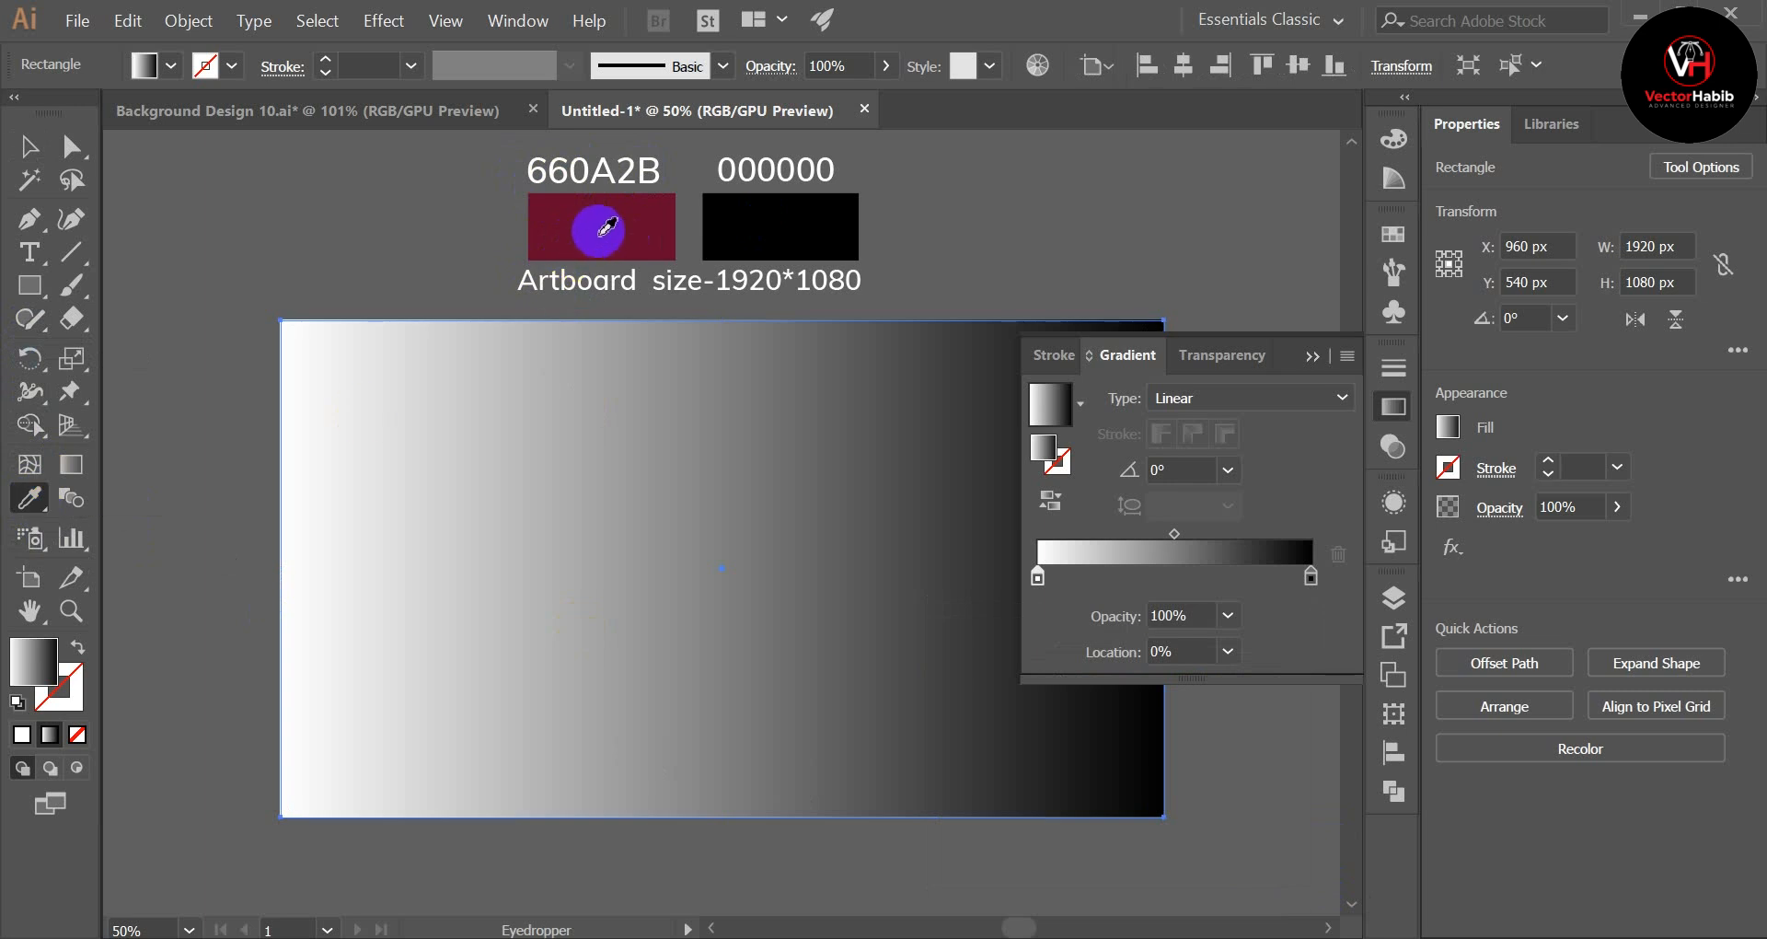
shift+click(606, 226)
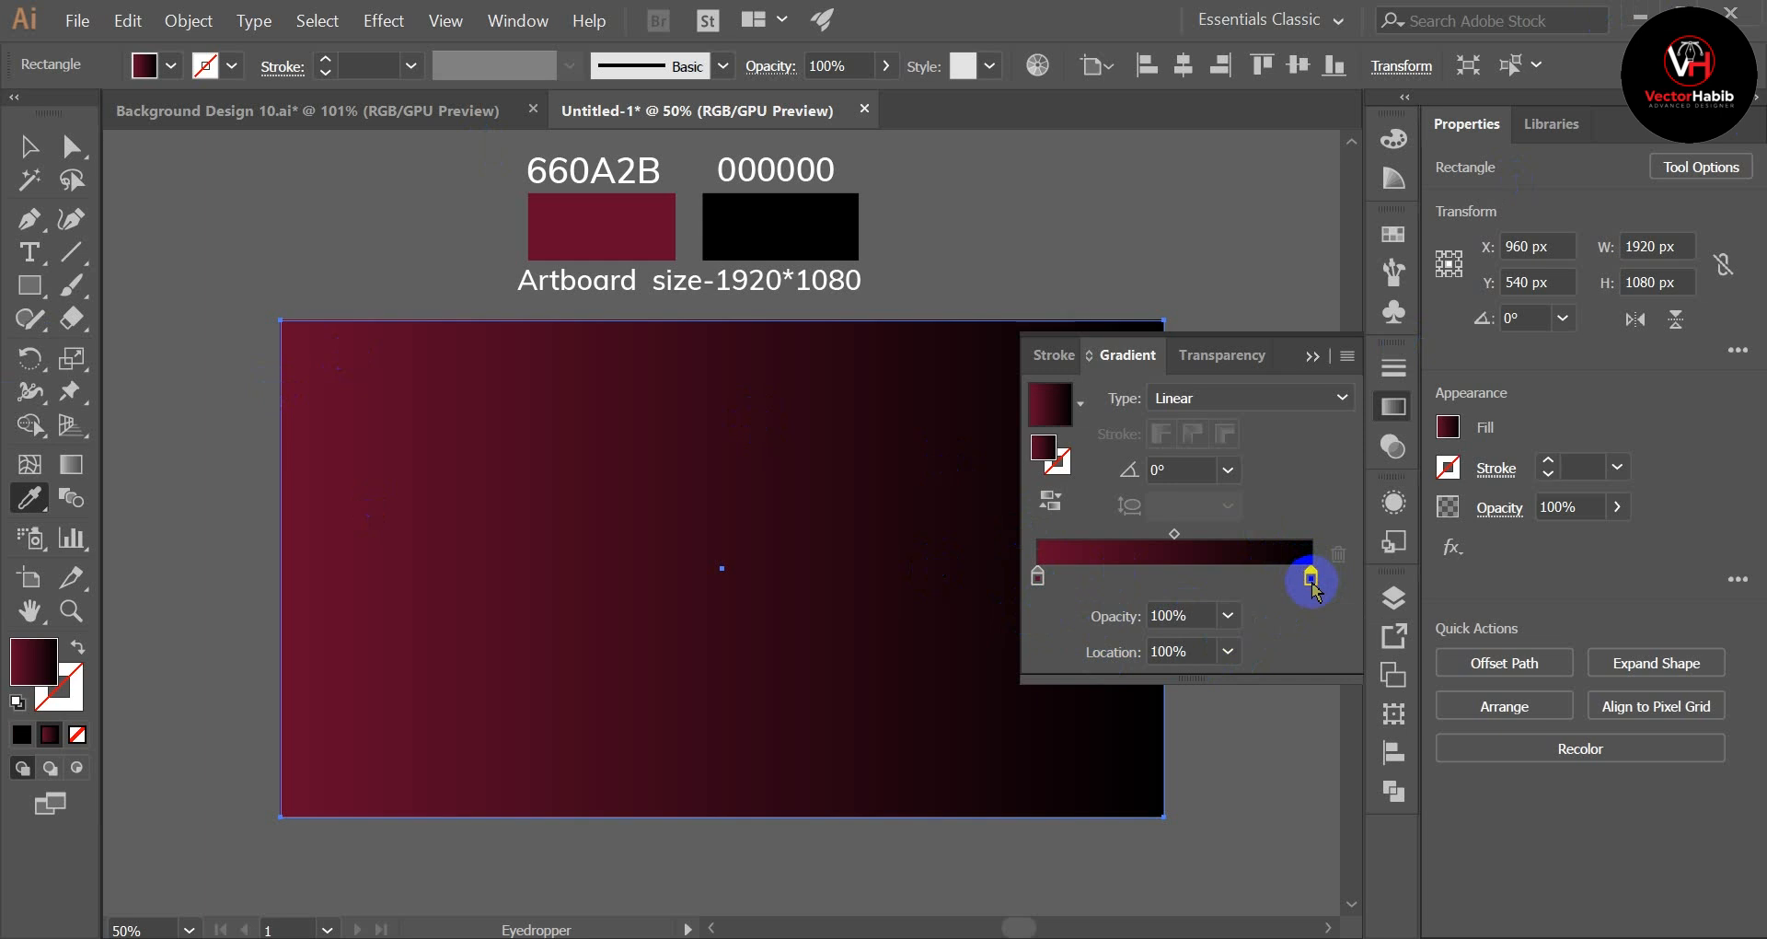
Step: Try to sample a colour for the gradient's black end stop with the Eyedropper, undo it and deselect the rectangle
double_click(1309, 575)
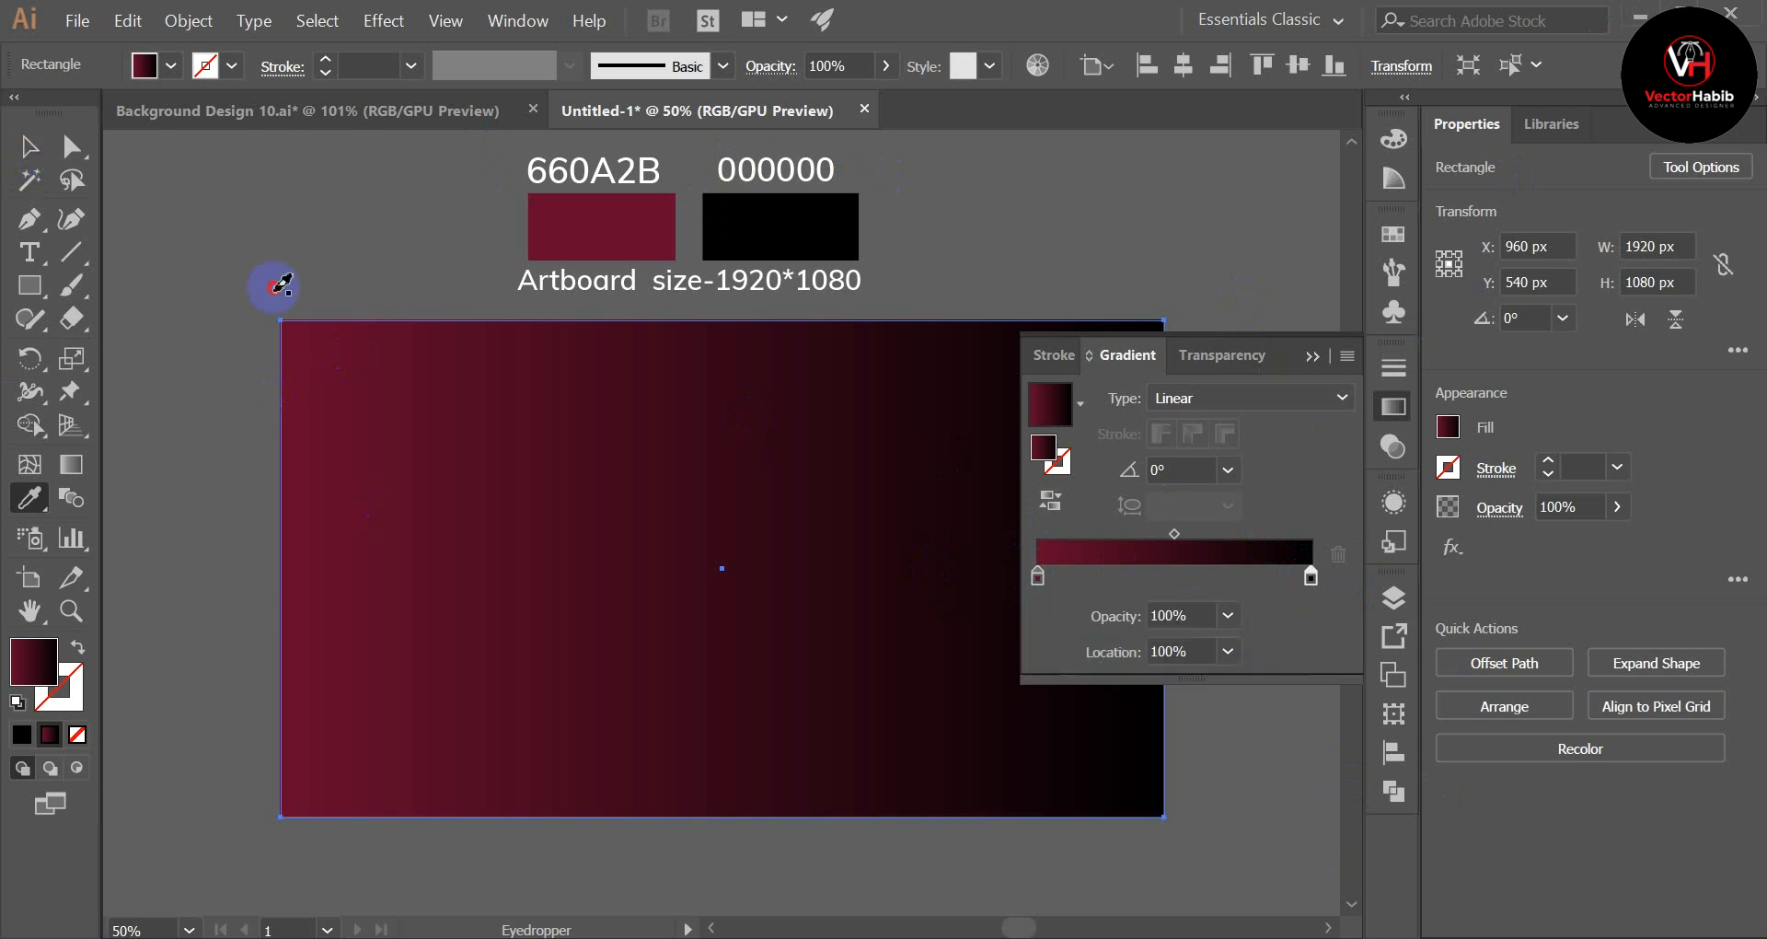
click(1247, 251)
key(ctrl+z)
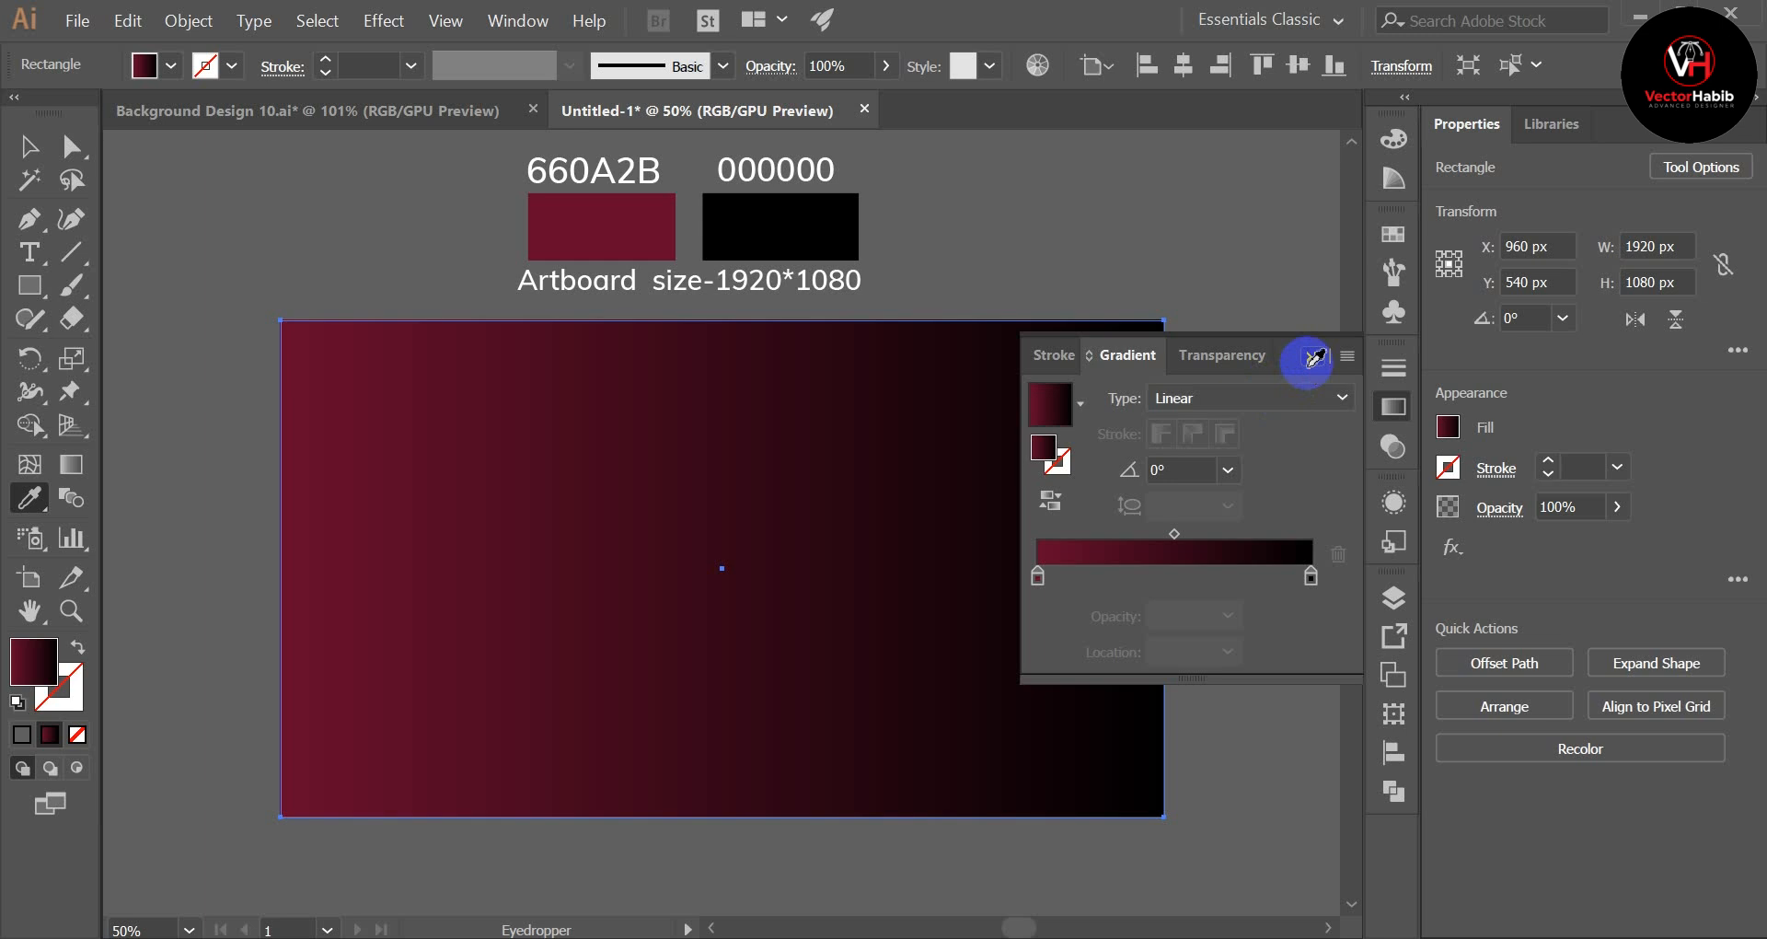
click(1312, 357)
click(30, 145)
click(379, 255)
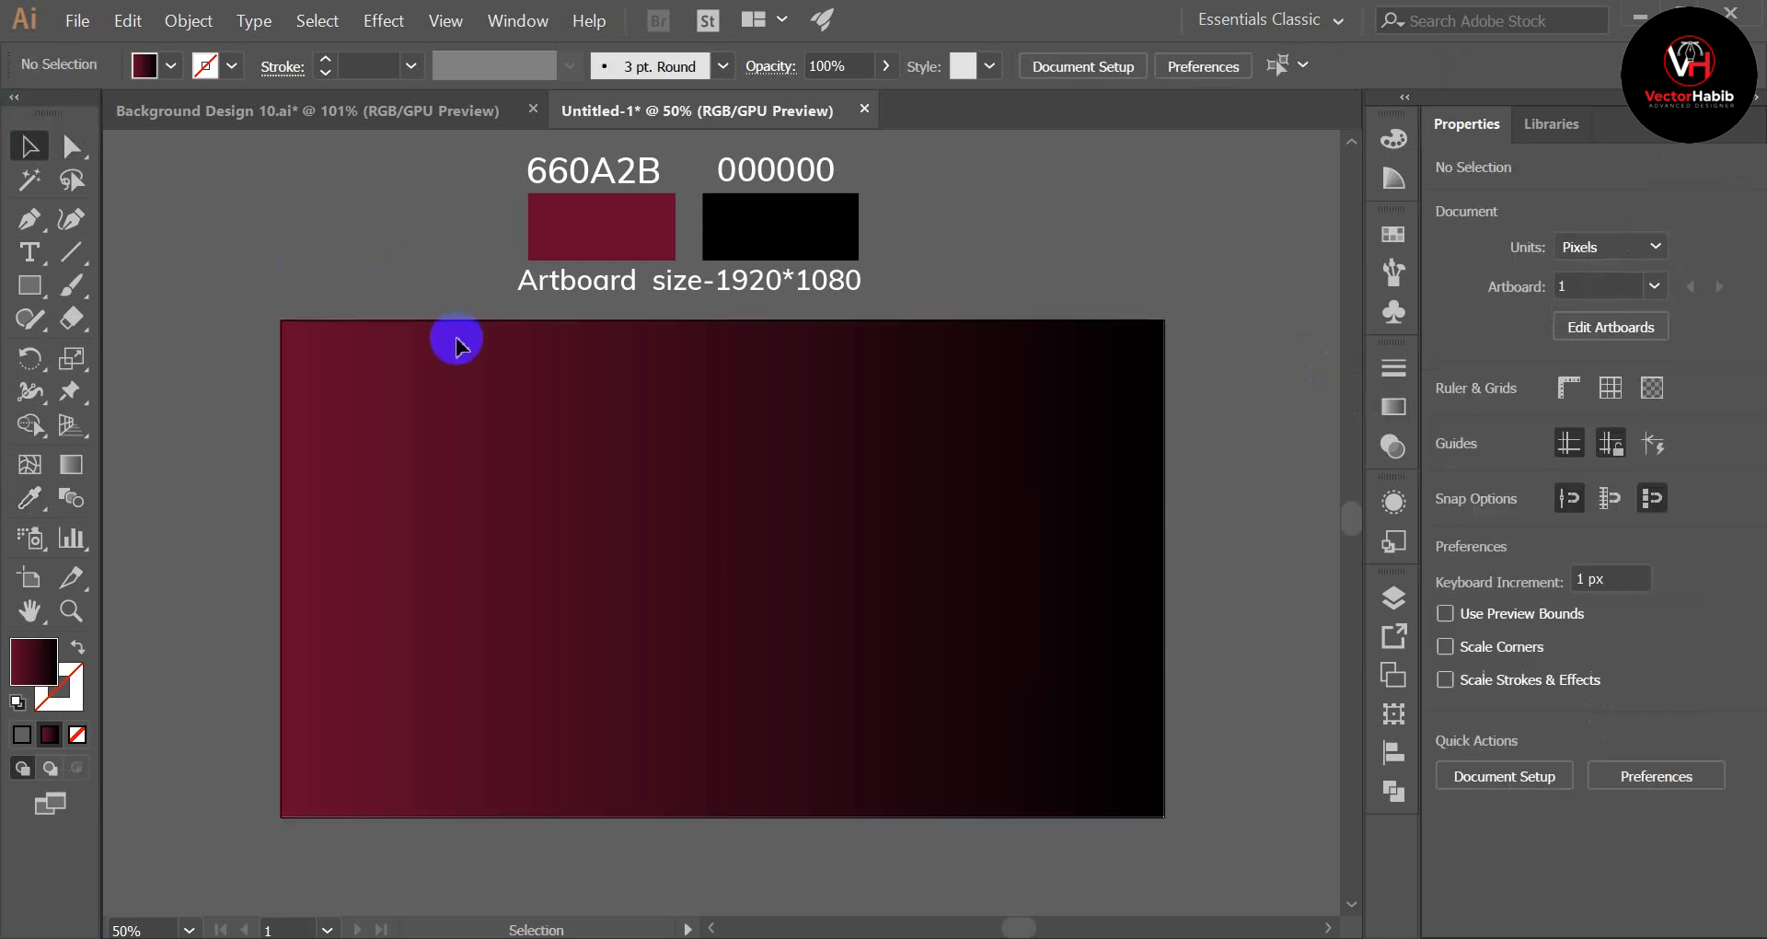
Step: Change the rectangle's gradient type to Radial, with dark red at the centre and black at the outer edge
click(876, 644)
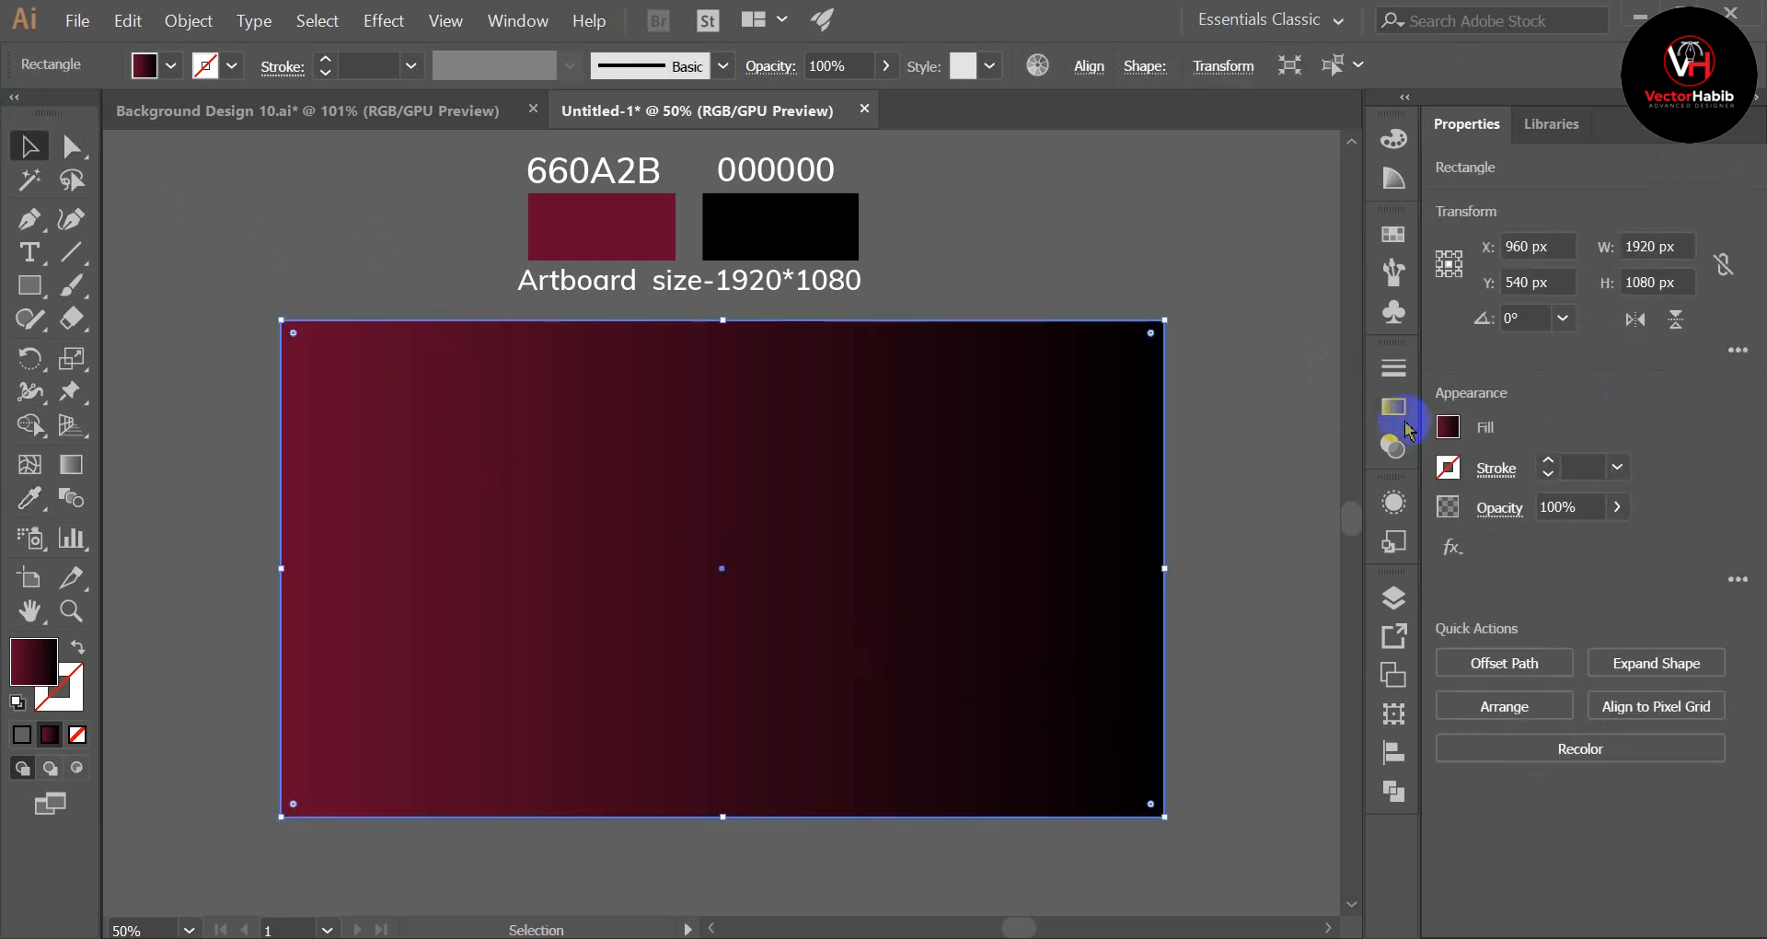
click(1403, 419)
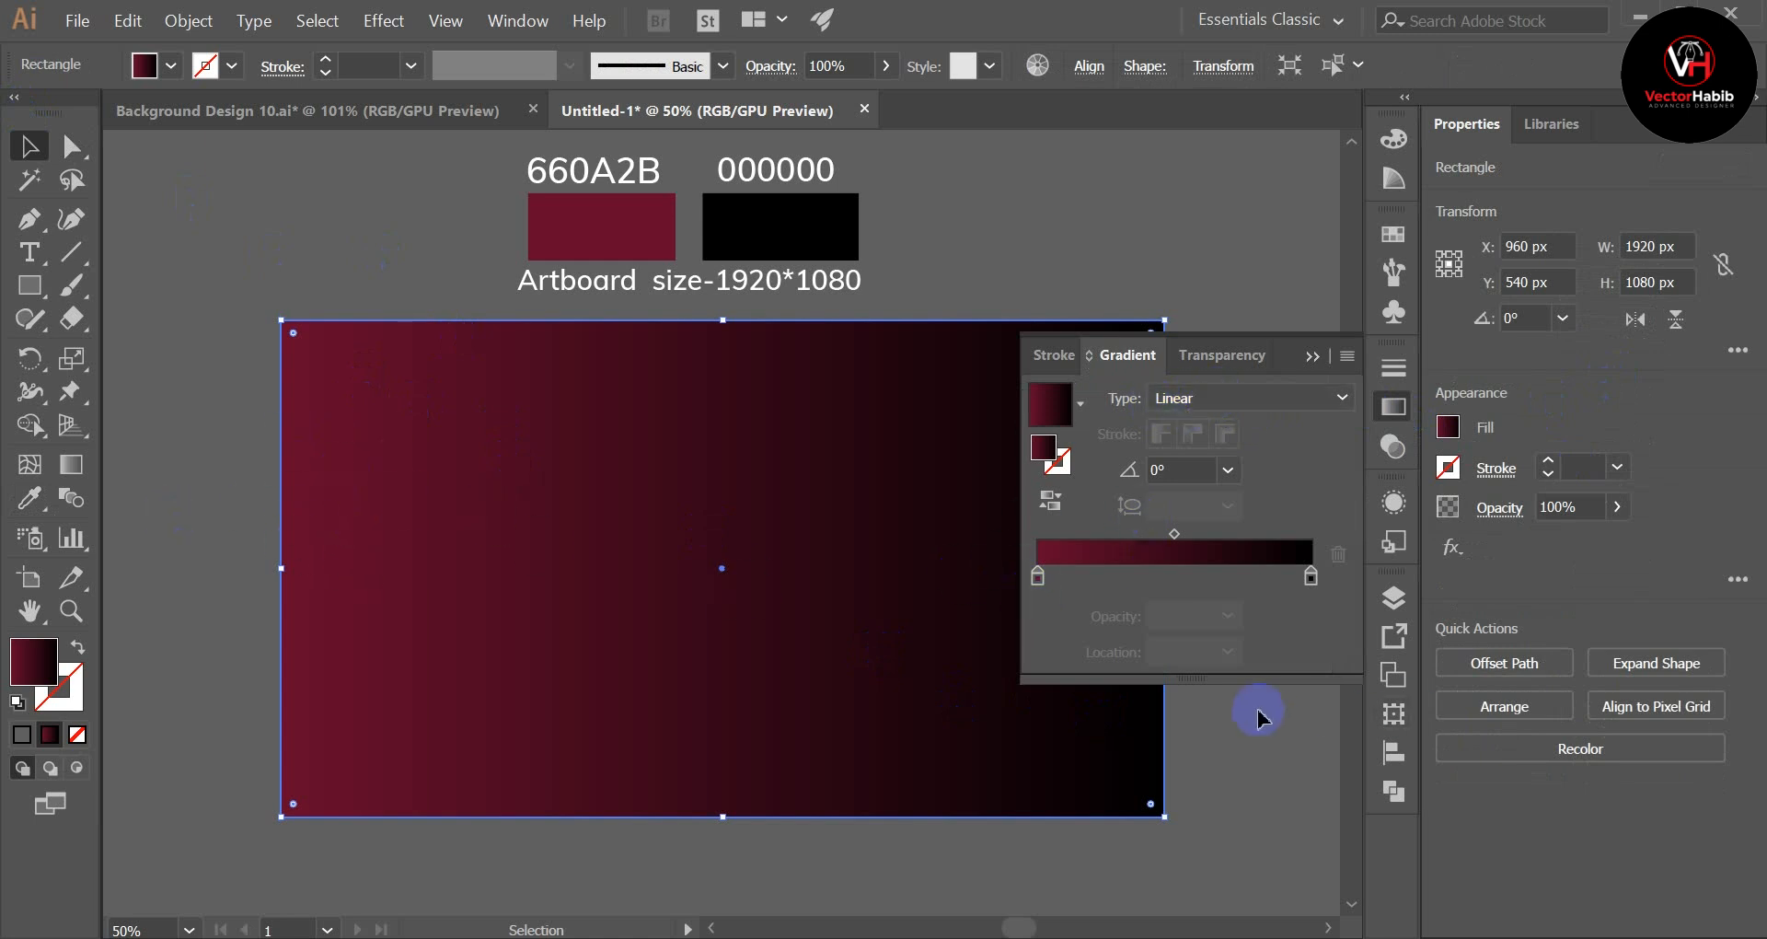
click(1201, 398)
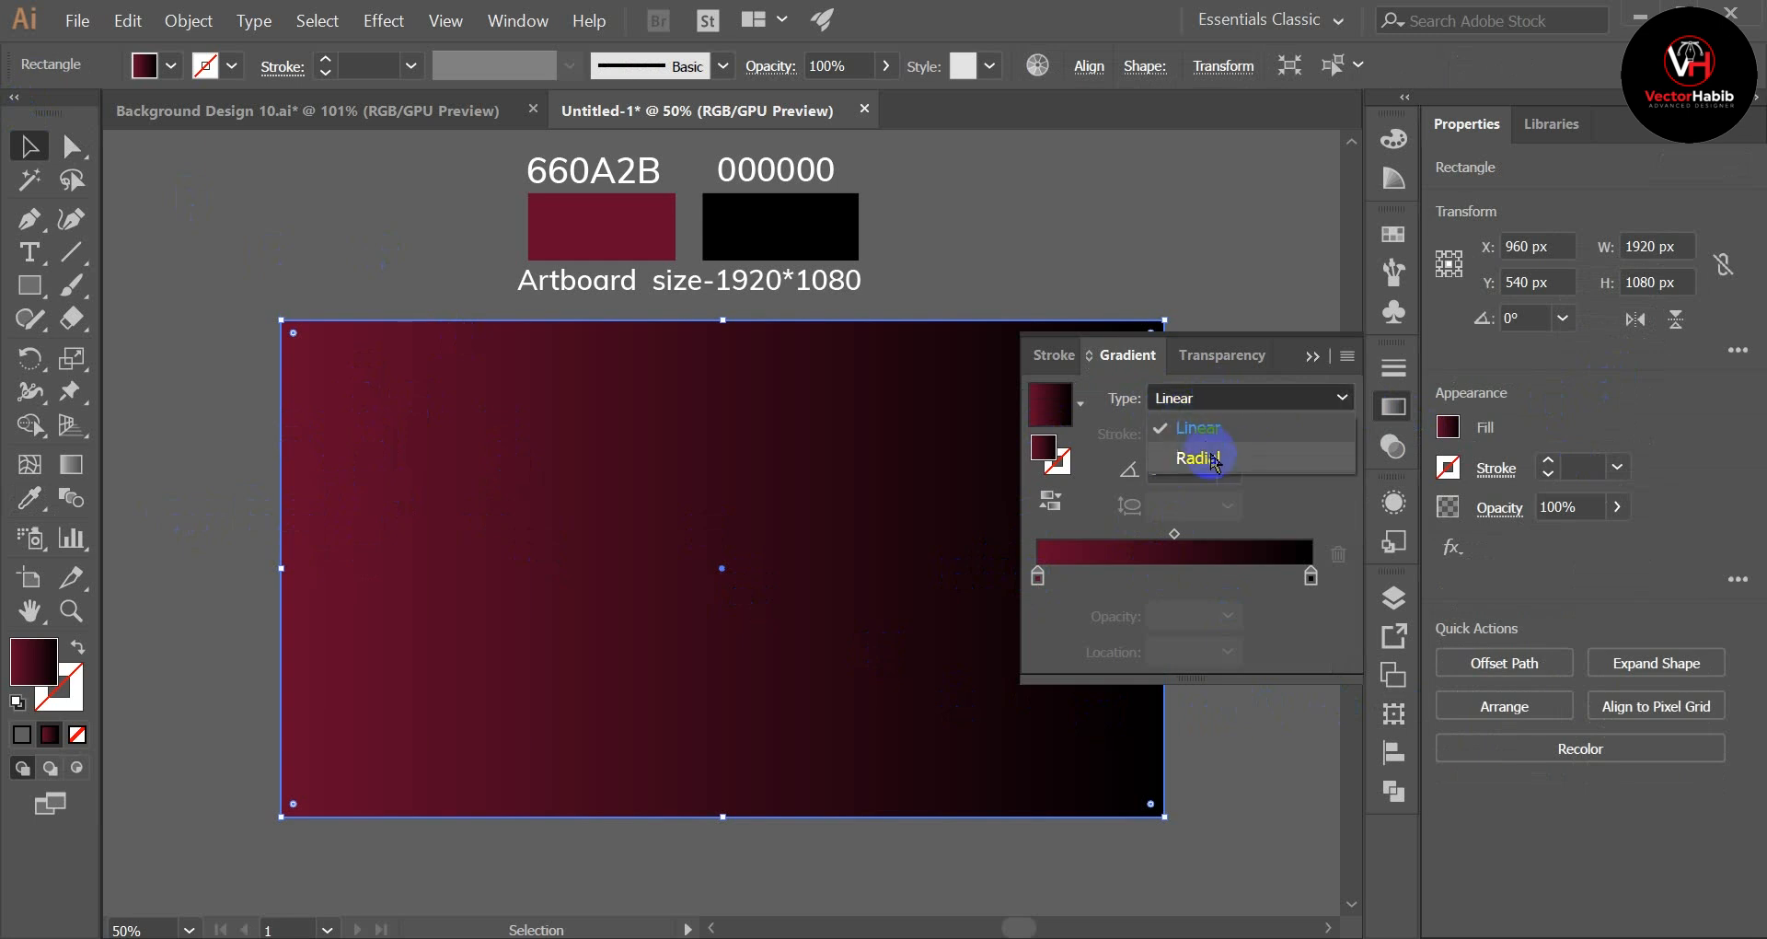
click(1206, 466)
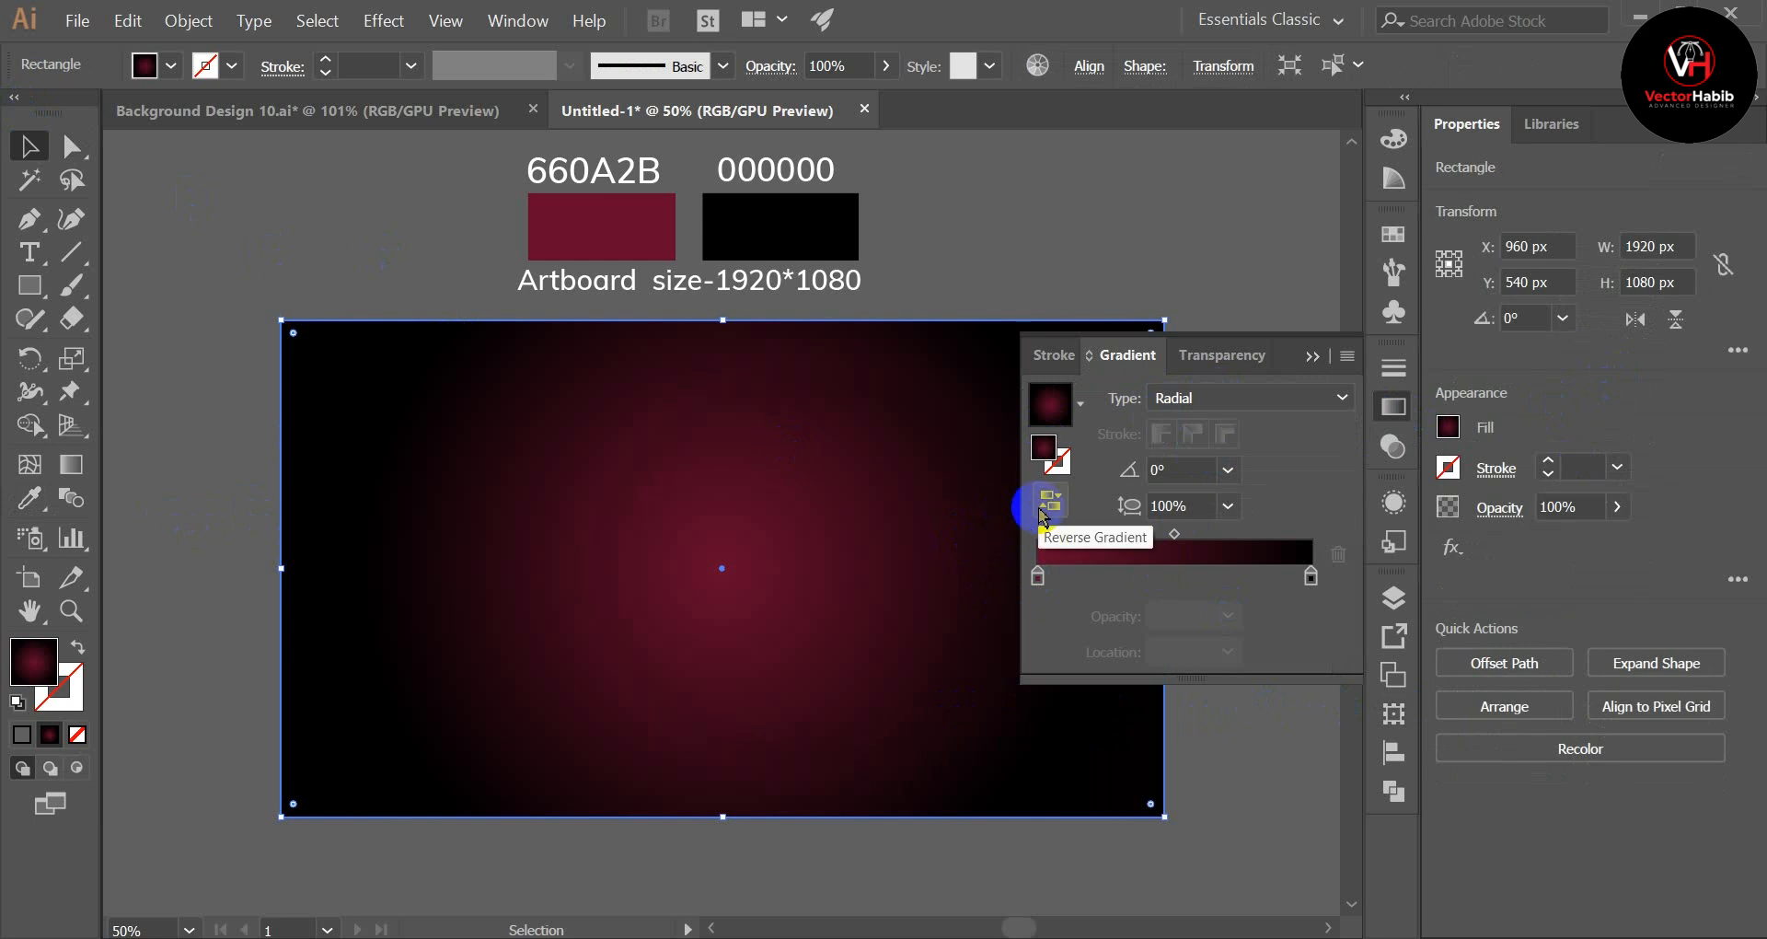
click(1046, 509)
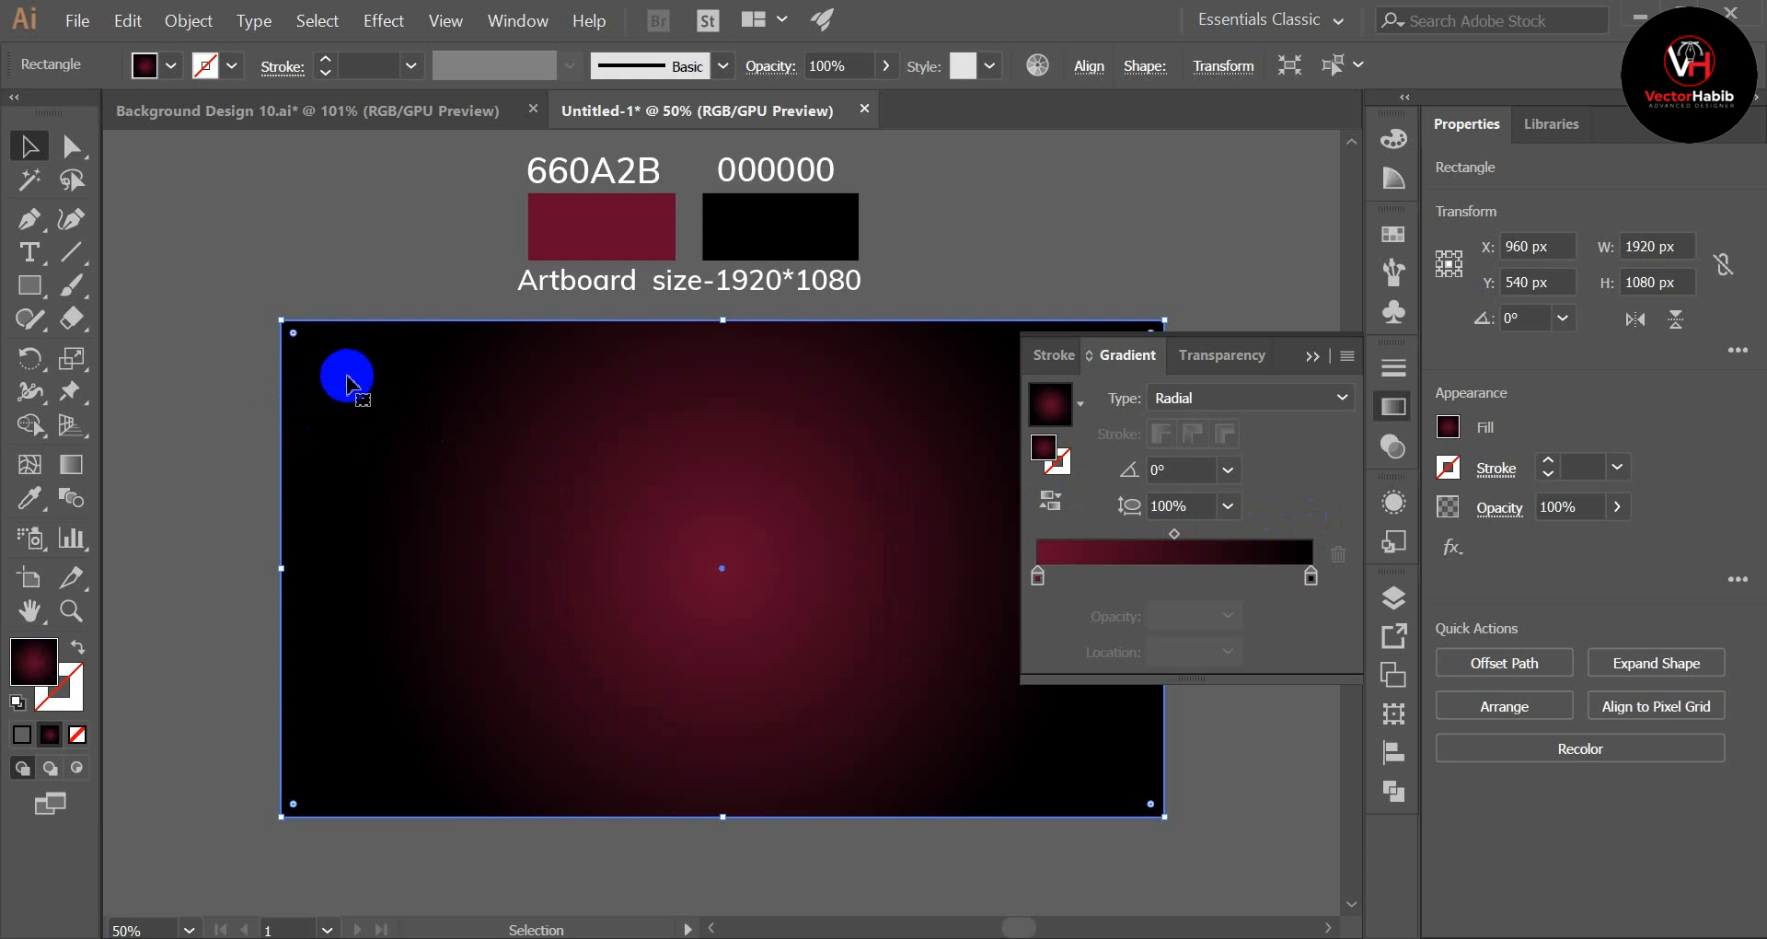
click(1313, 356)
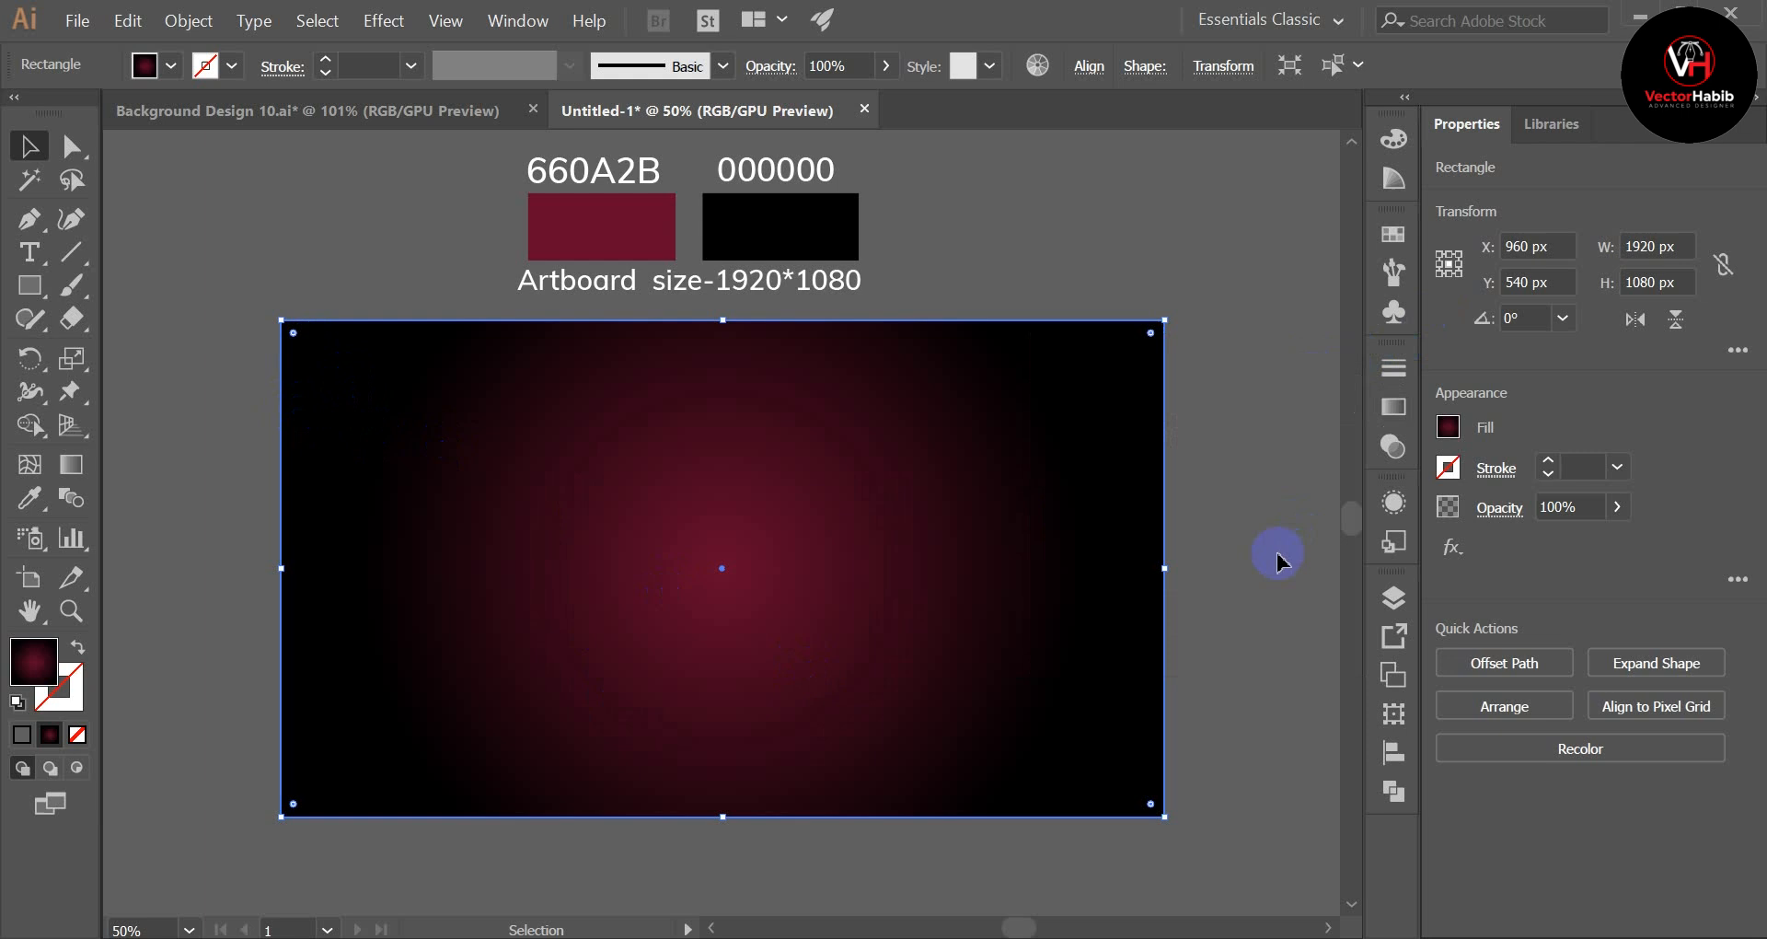
Step: Widen the radial gradient with the Gradient tool so its radius reaches the rectangle's side edge
click(1278, 559)
key(ctrl+minus)
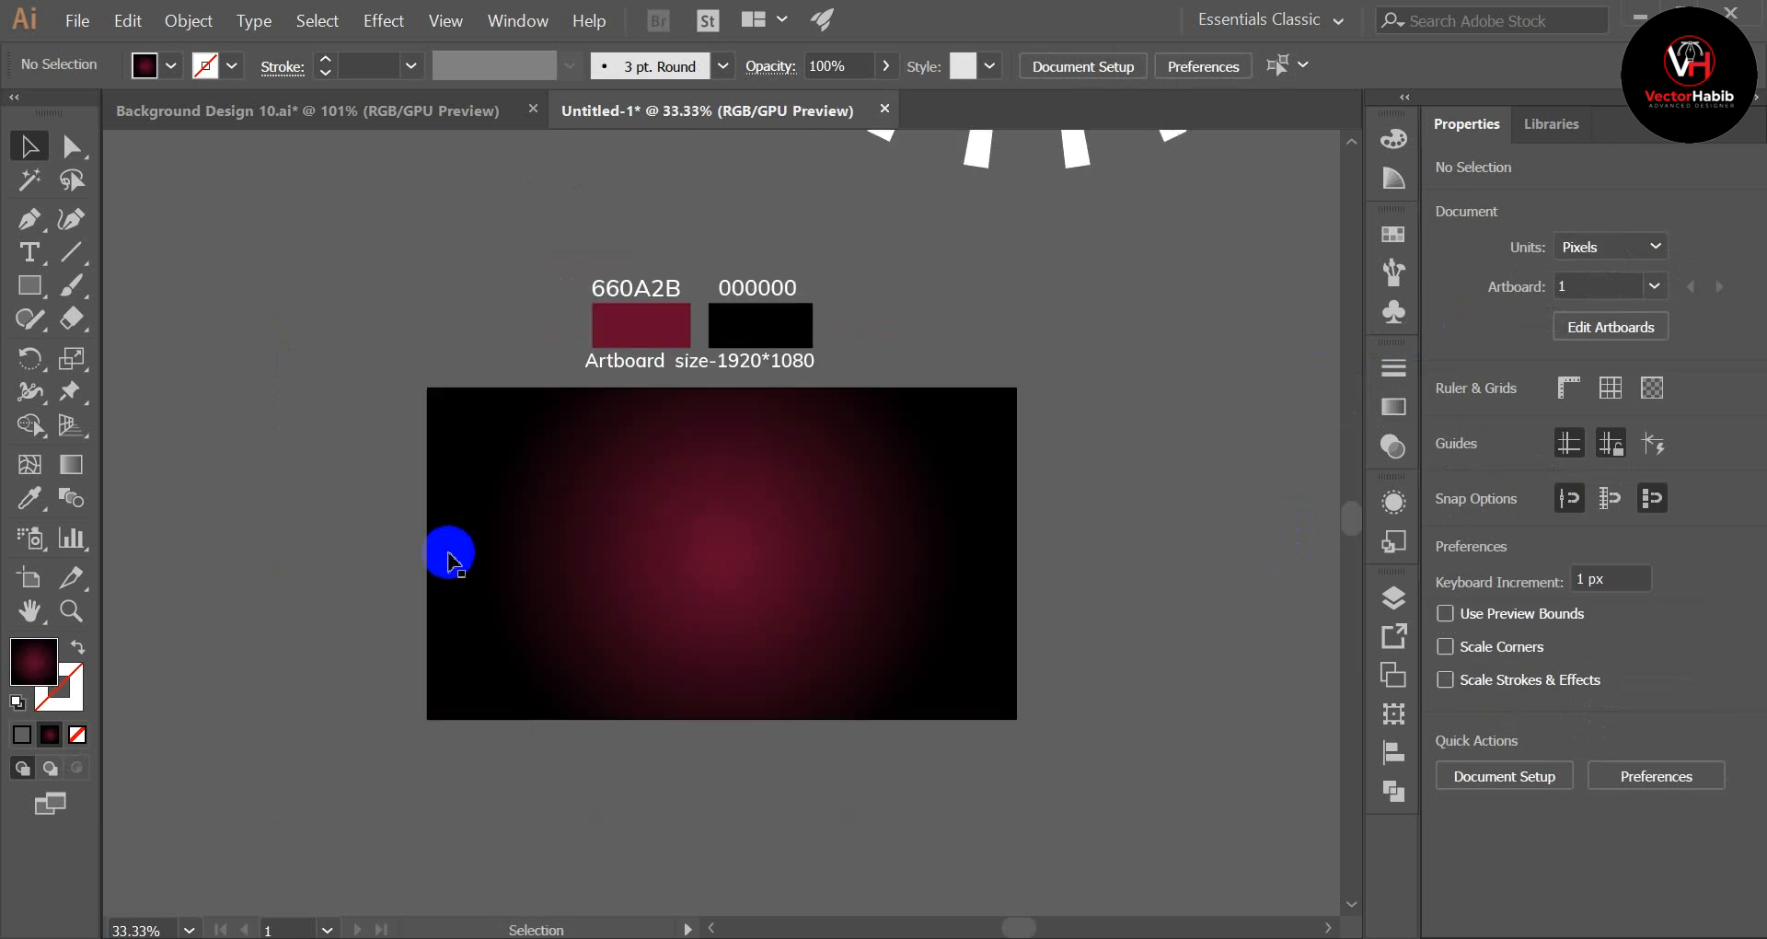
click(546, 577)
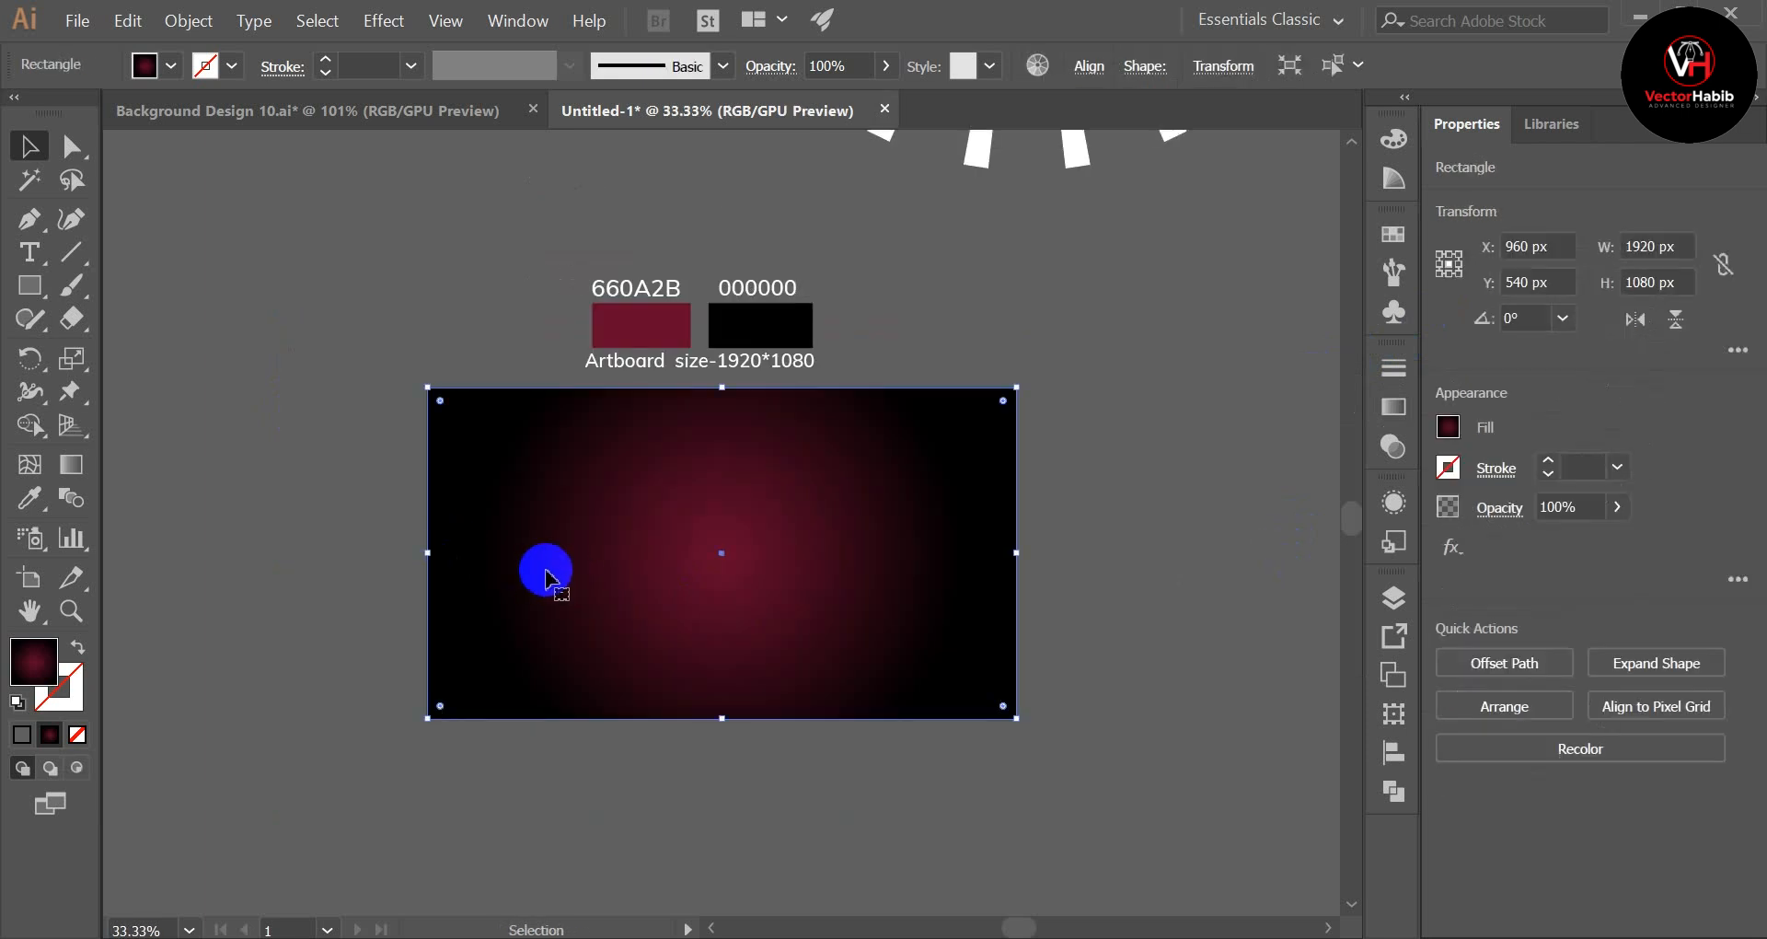
click(71, 463)
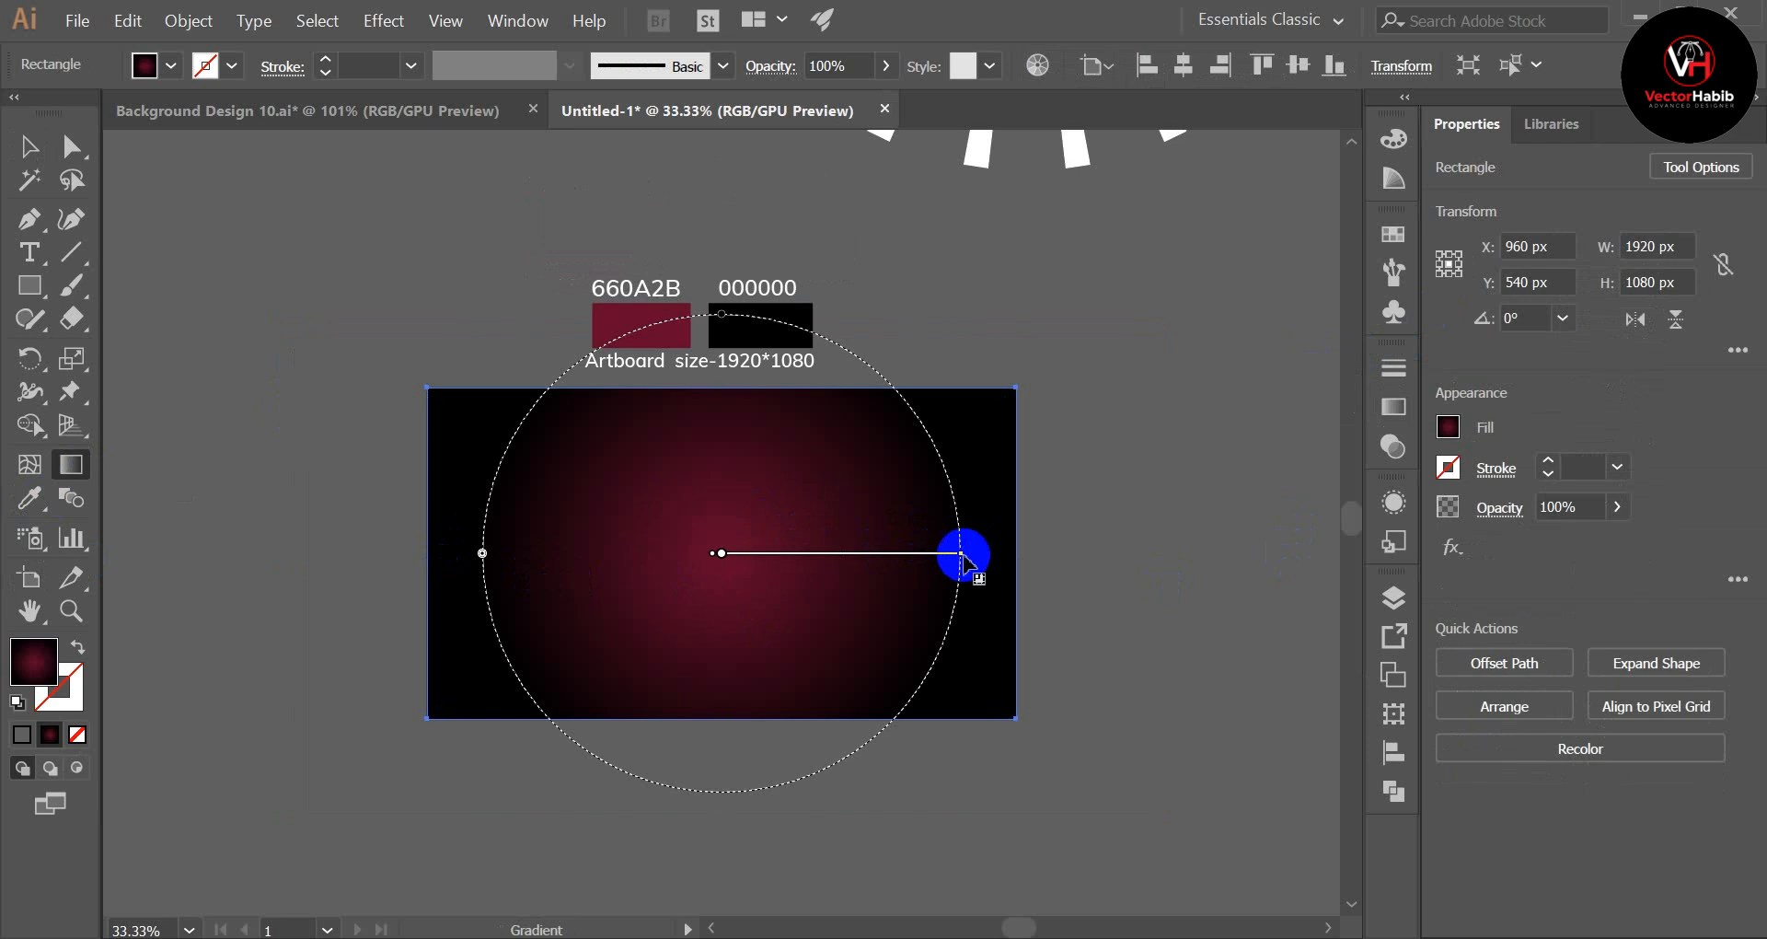
drag(968, 556, 1018, 553)
click(30, 148)
click(206, 314)
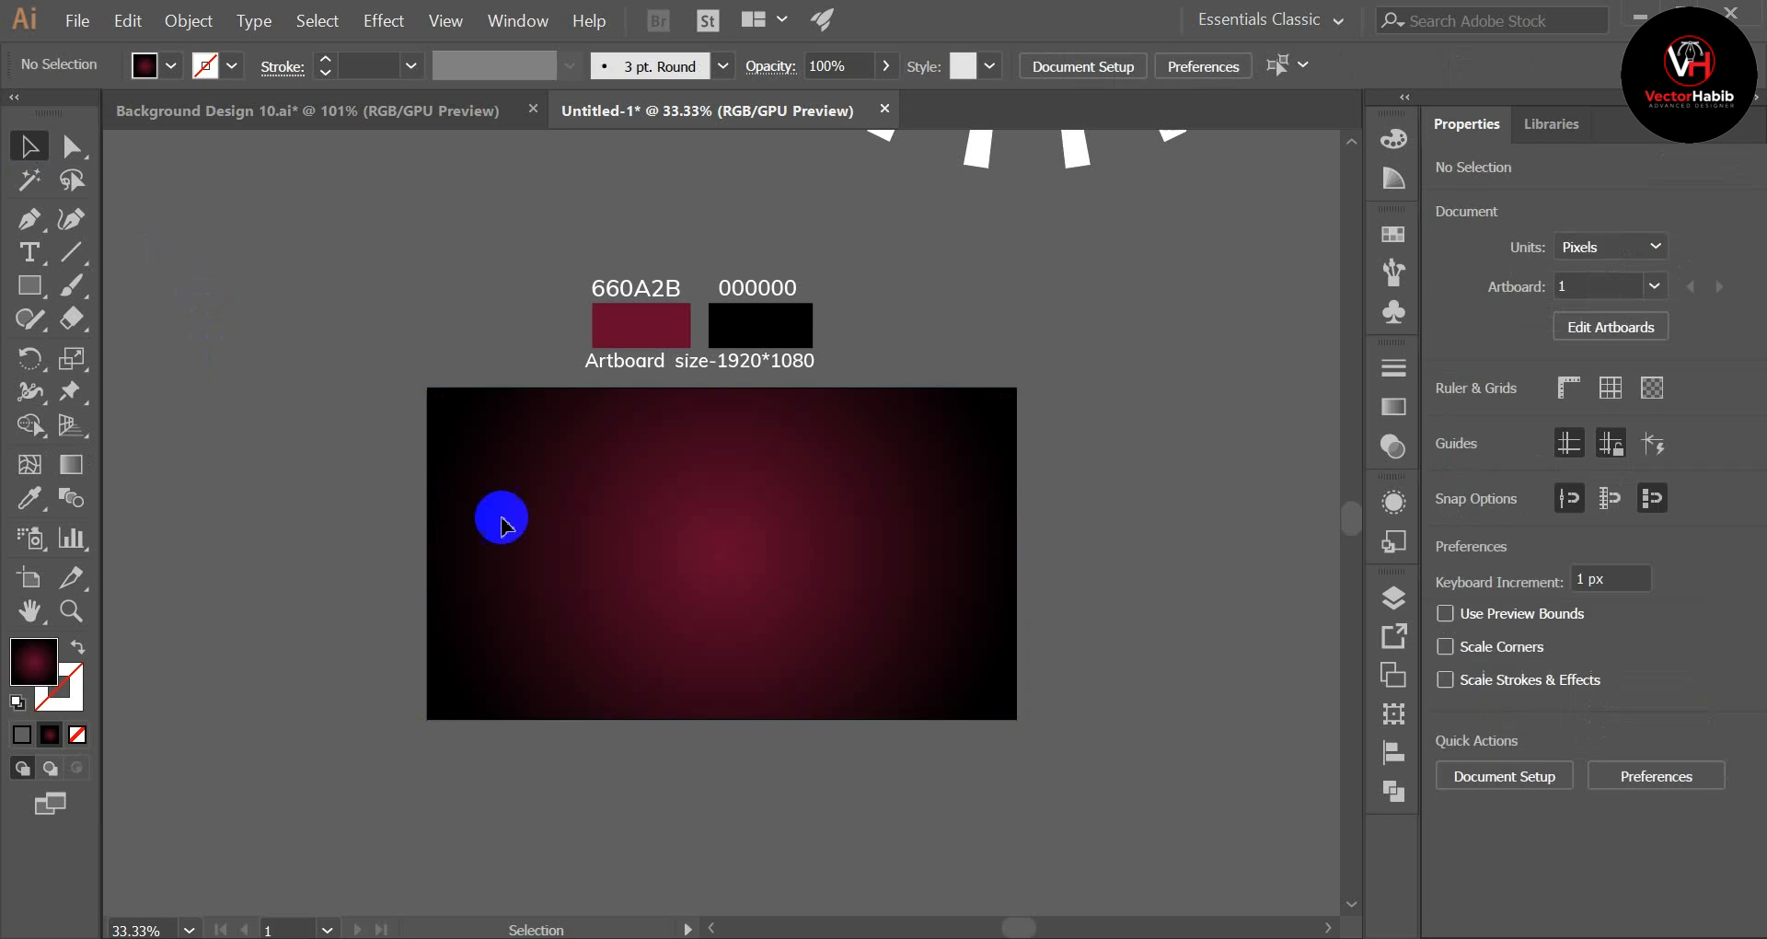
Step: Try darker and brighter versions of the rectangle's gradient in Recolor Artwork with linked harmony colours, then accept it at 40% brightness
scroll(810, 564, down, 1)
click(835, 531)
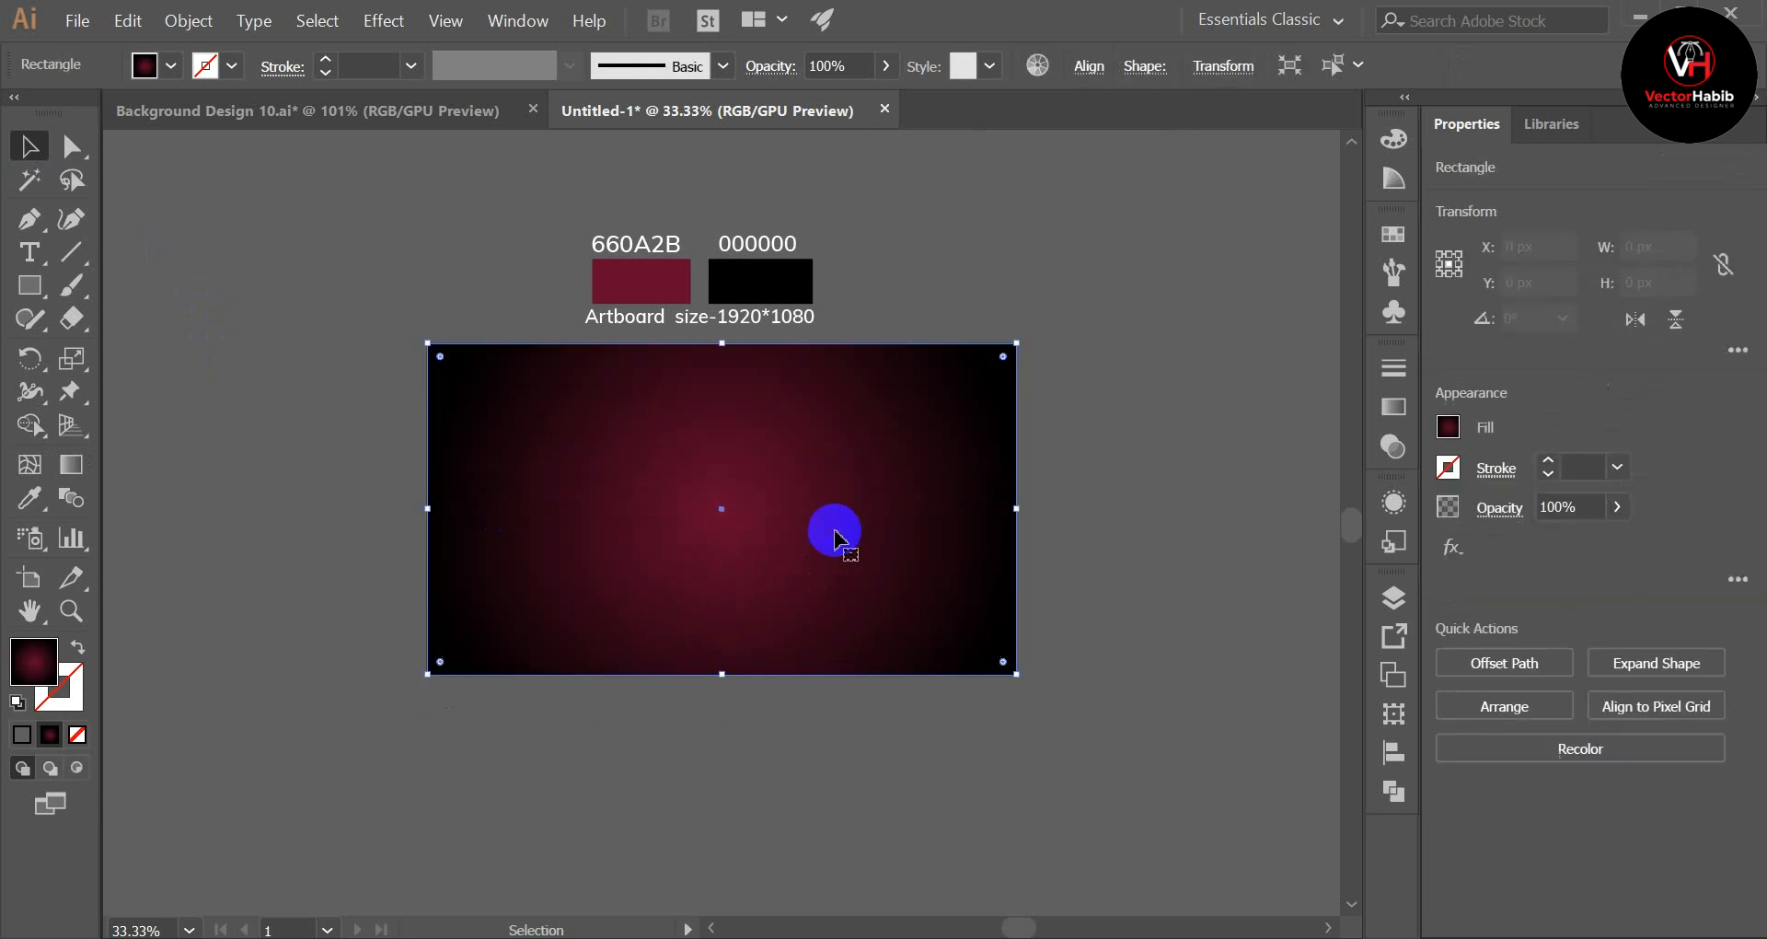
click(1037, 67)
click(1083, 228)
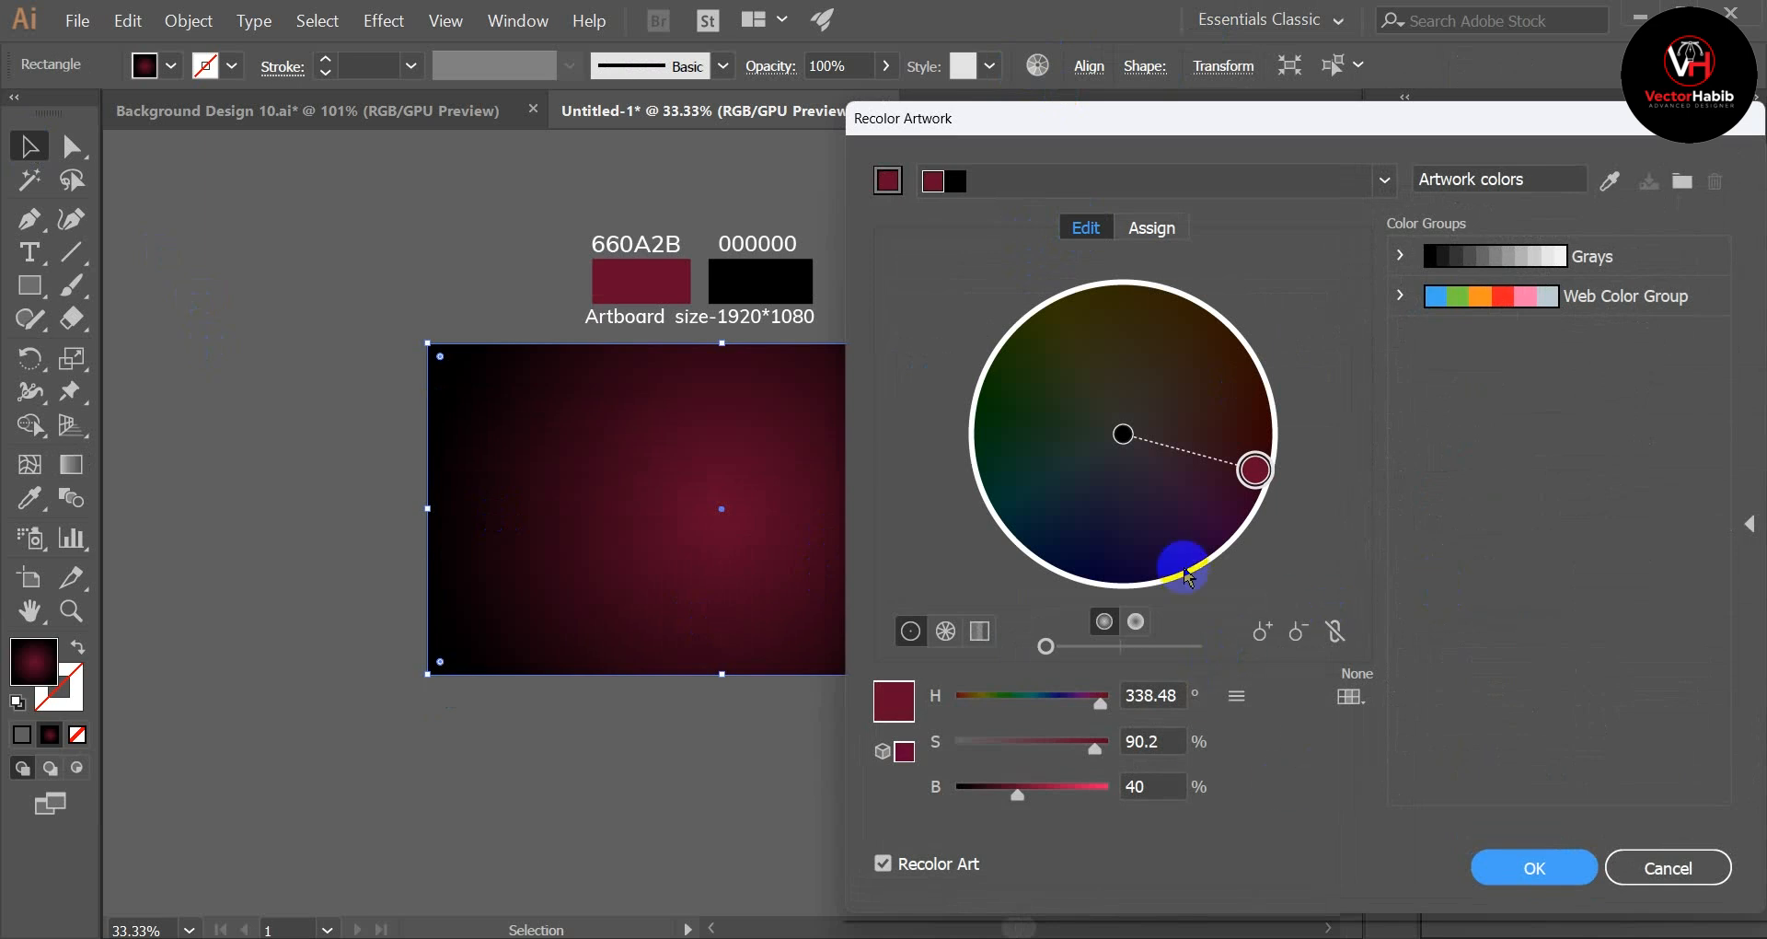
click(1339, 633)
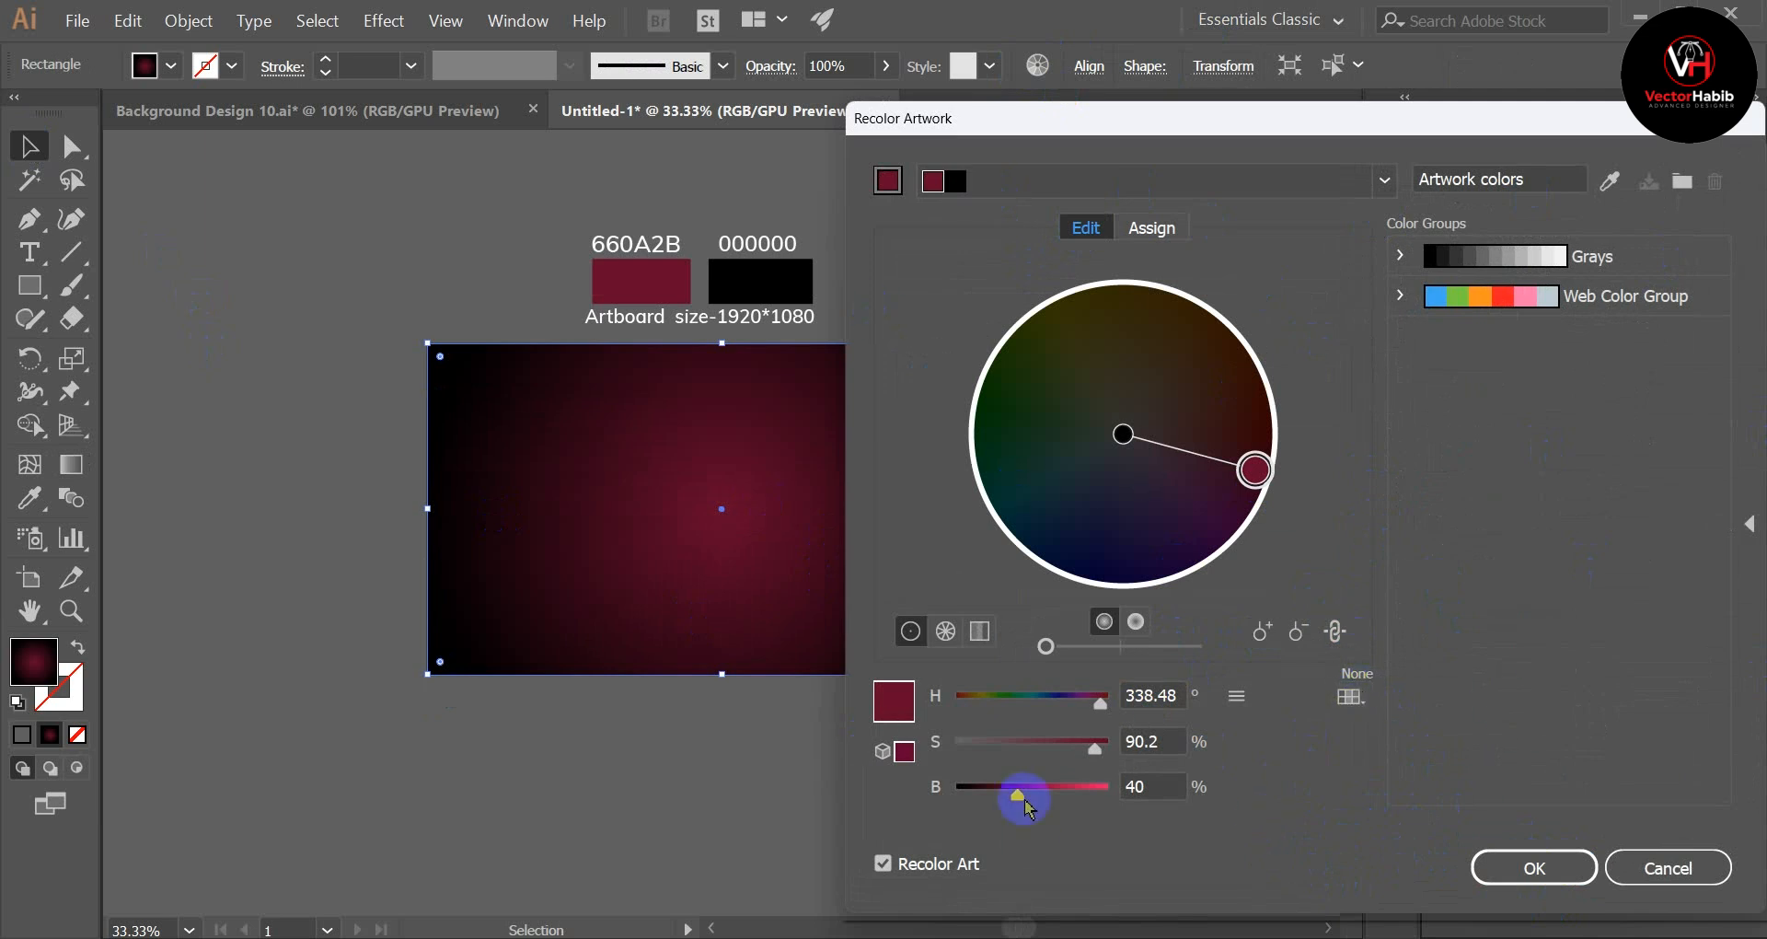
drag(1020, 799, 994, 802)
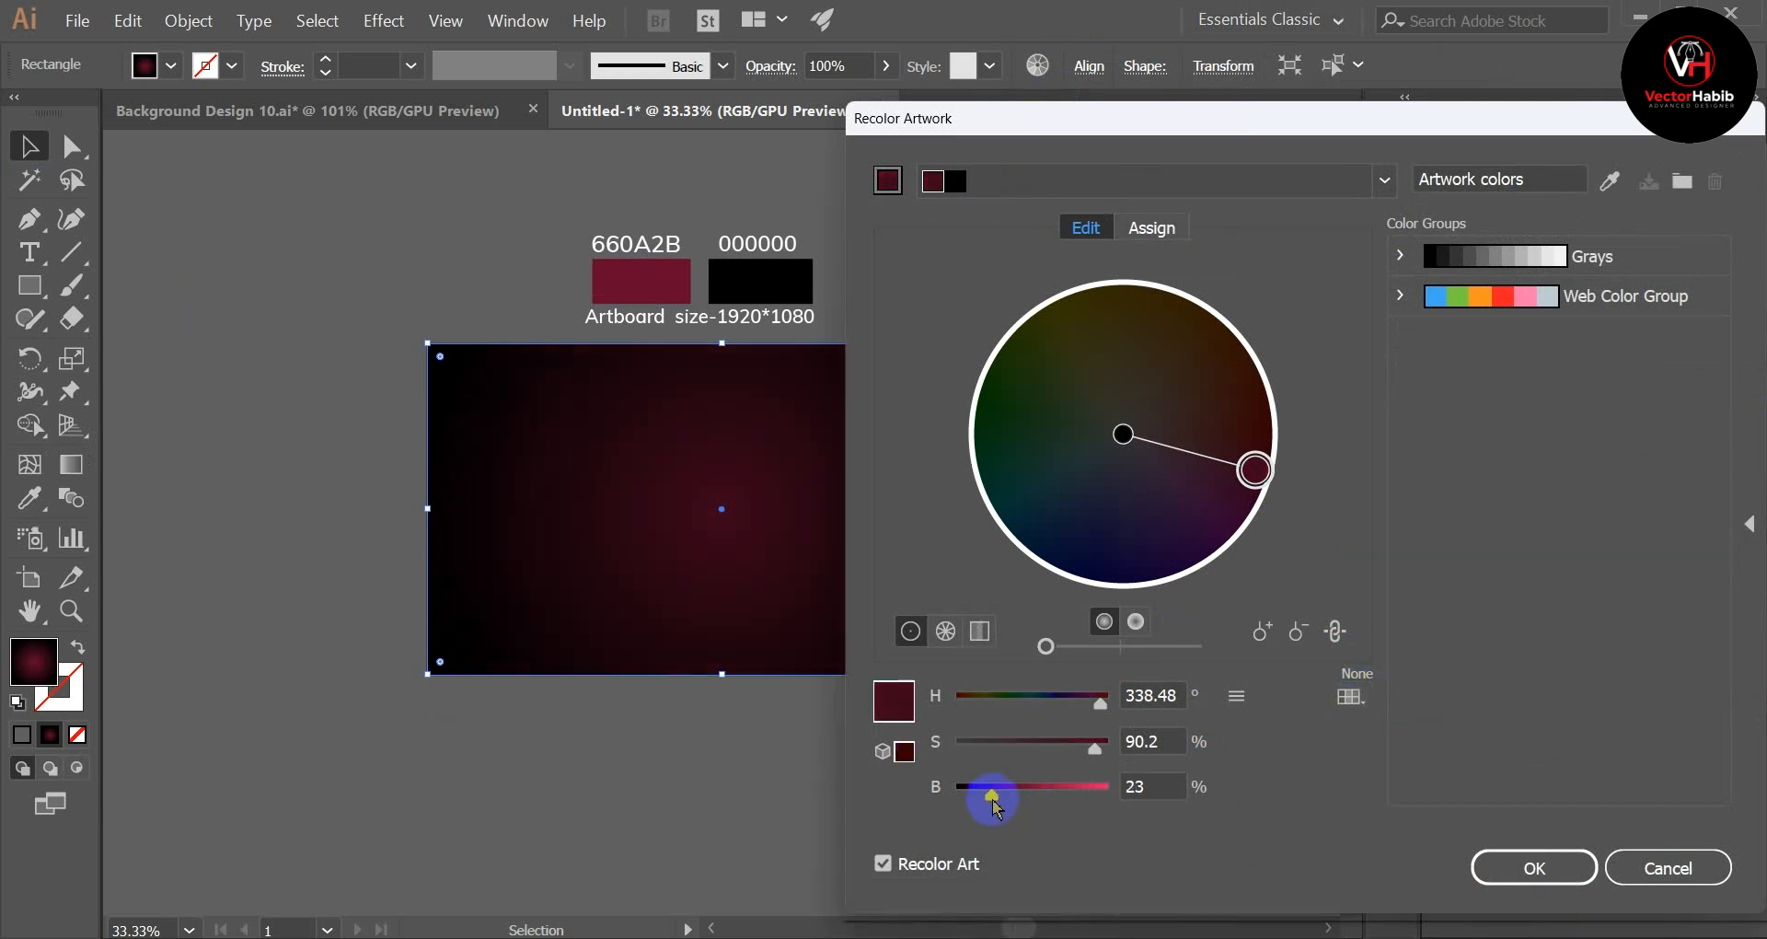
click(1013, 808)
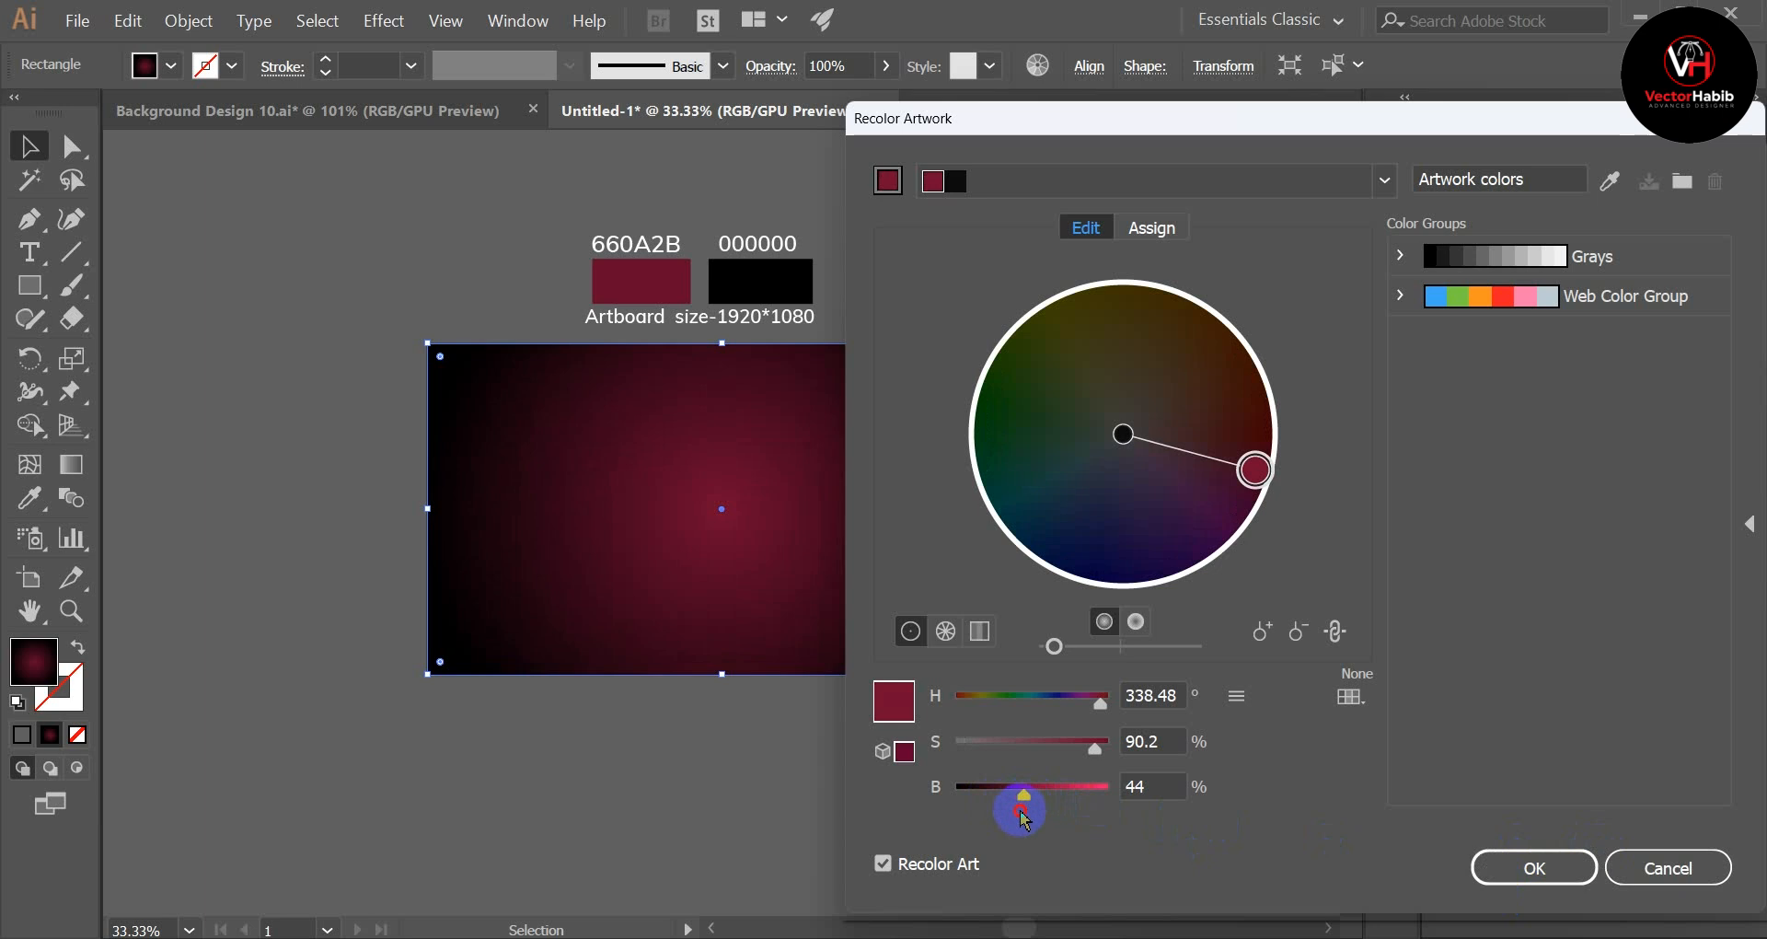
drag(1014, 804, 1015, 808)
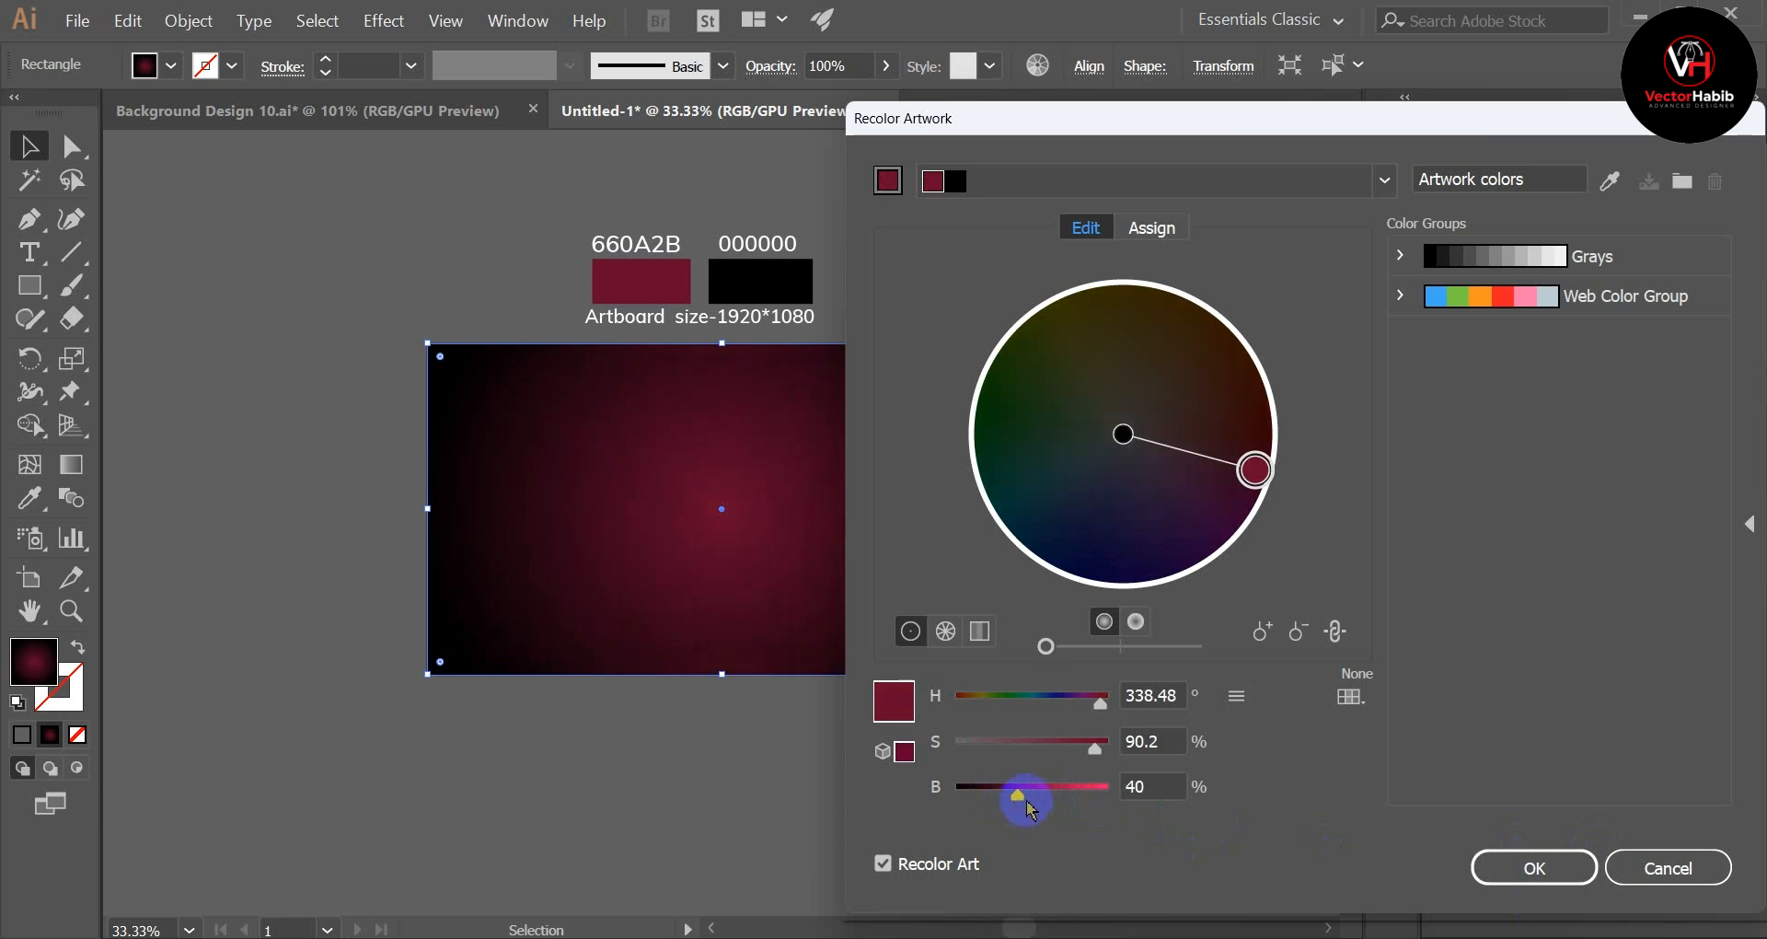
click(1570, 867)
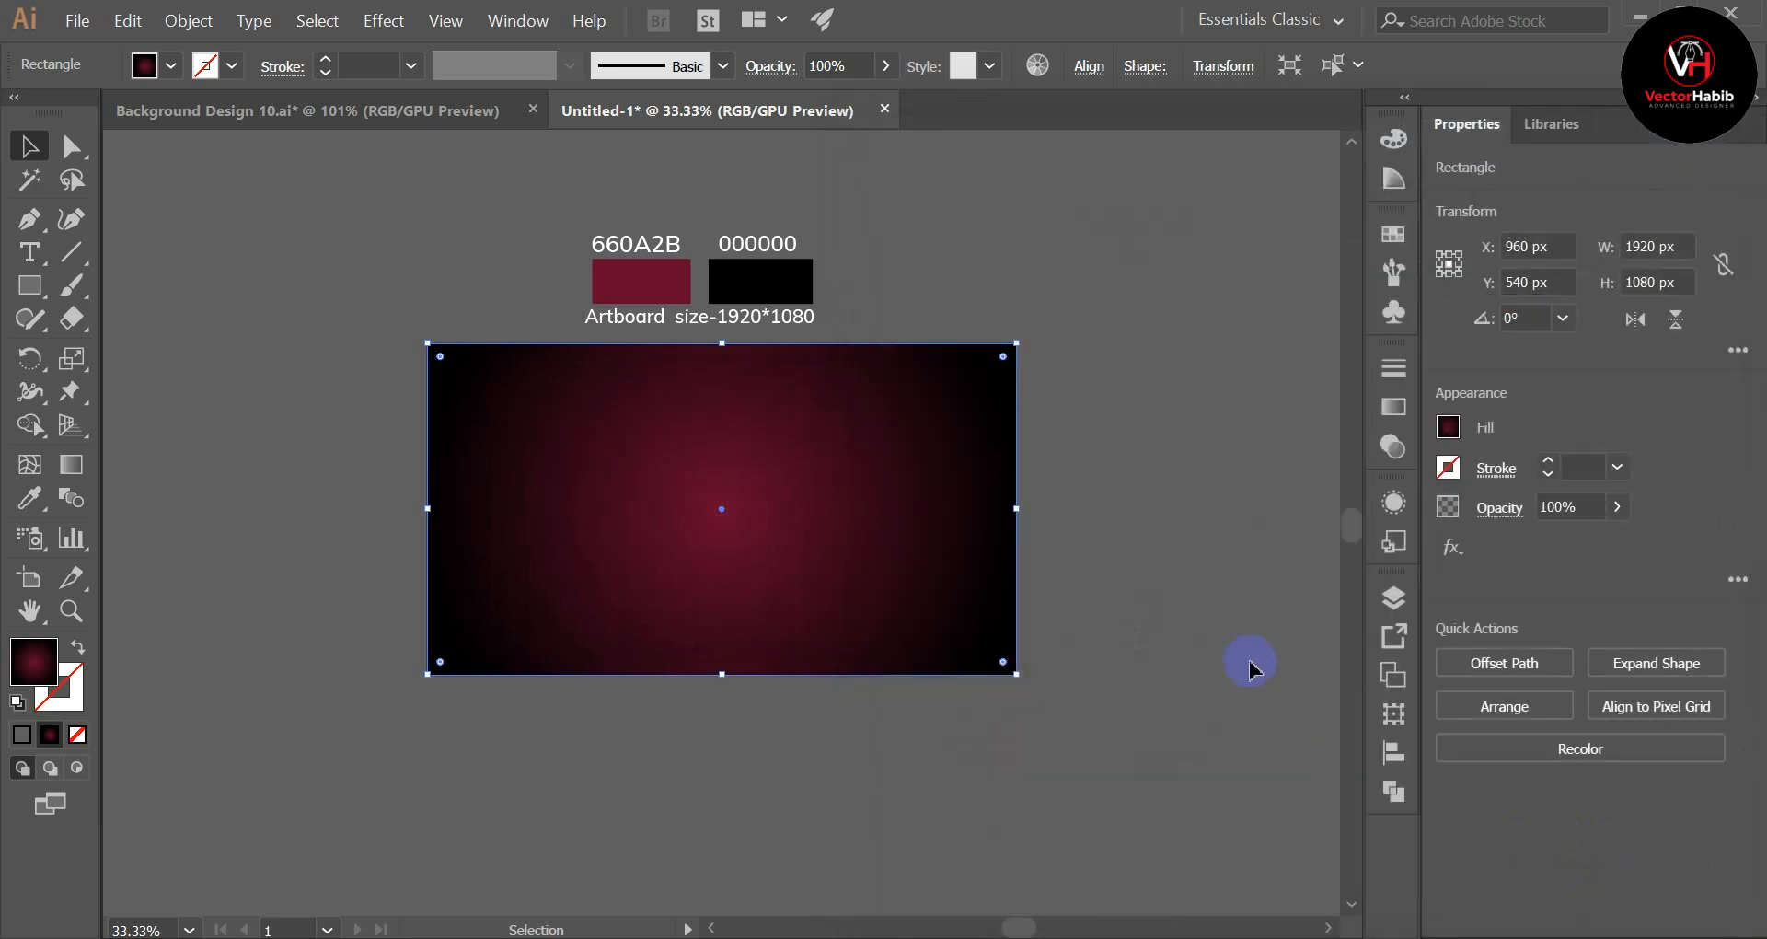
Step: Move the white ray group down so that its lower part overlaps the gradient rectangle, and deselect it
click(1250, 668)
scroll(1123, 469, up, 3)
drag(996, 285, 1016, 645)
click(1176, 814)
drag(1024, 443, 1001, 468)
scroll(1172, 709, down, 2)
click(1191, 760)
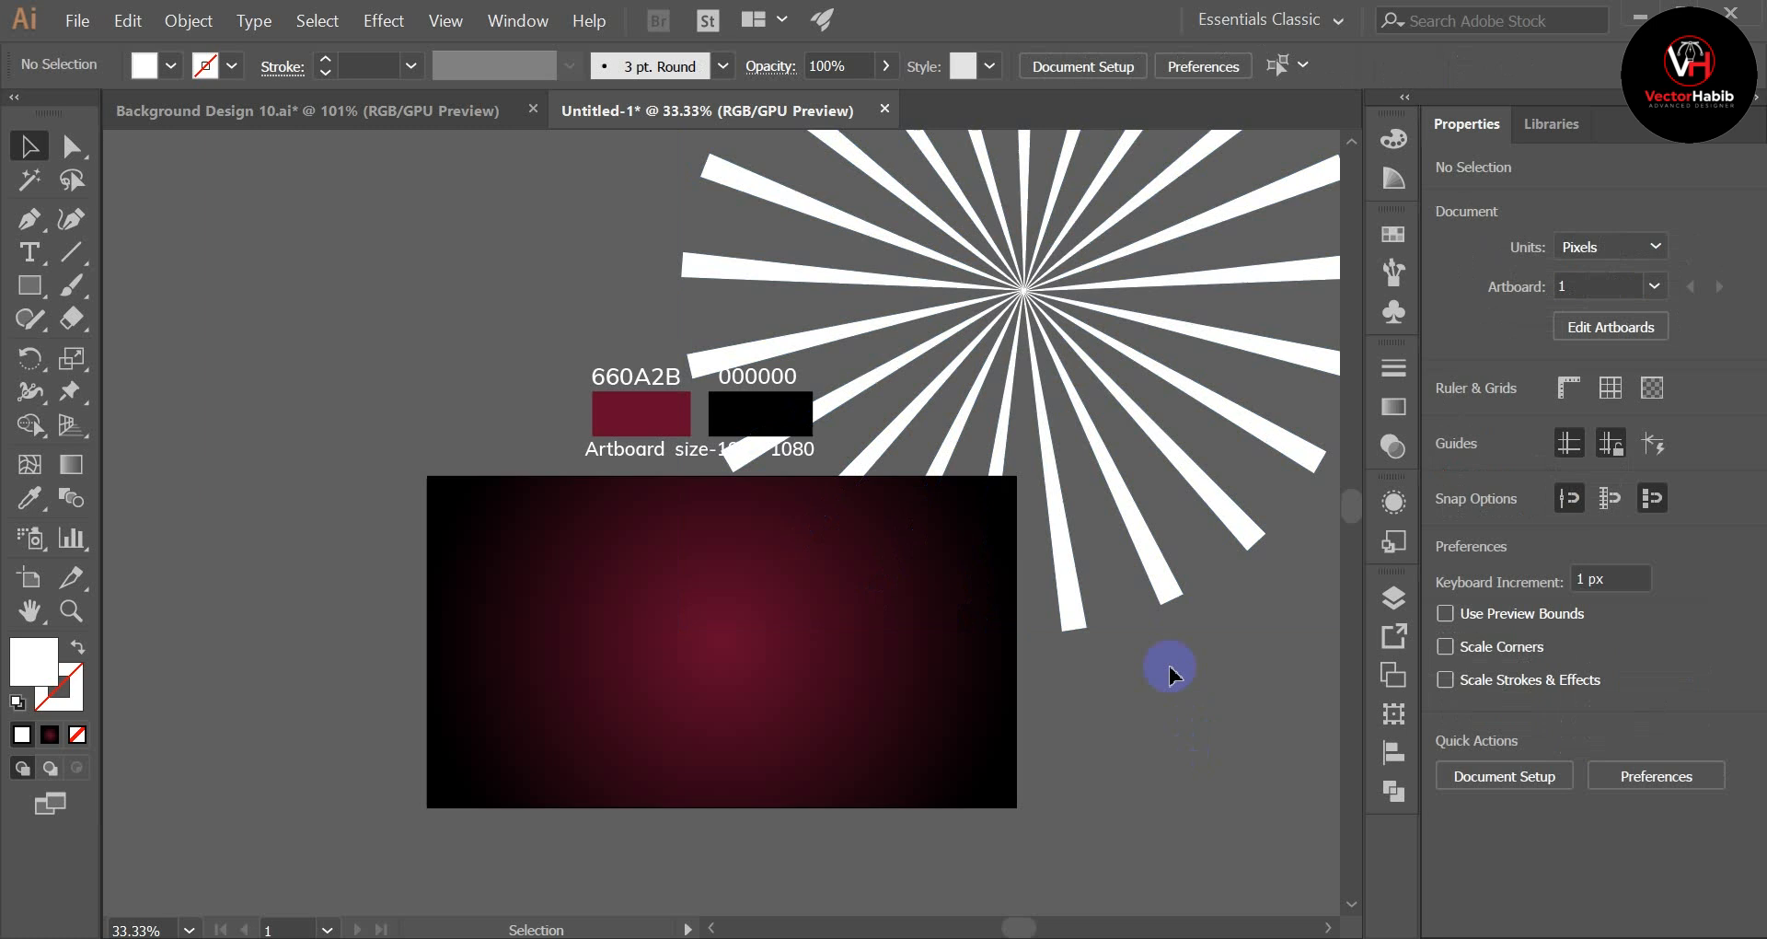
Step: Bring the ray group to the front so that it lies above the gradient rectangle and swatches
click(1150, 556)
right_click(1127, 769)
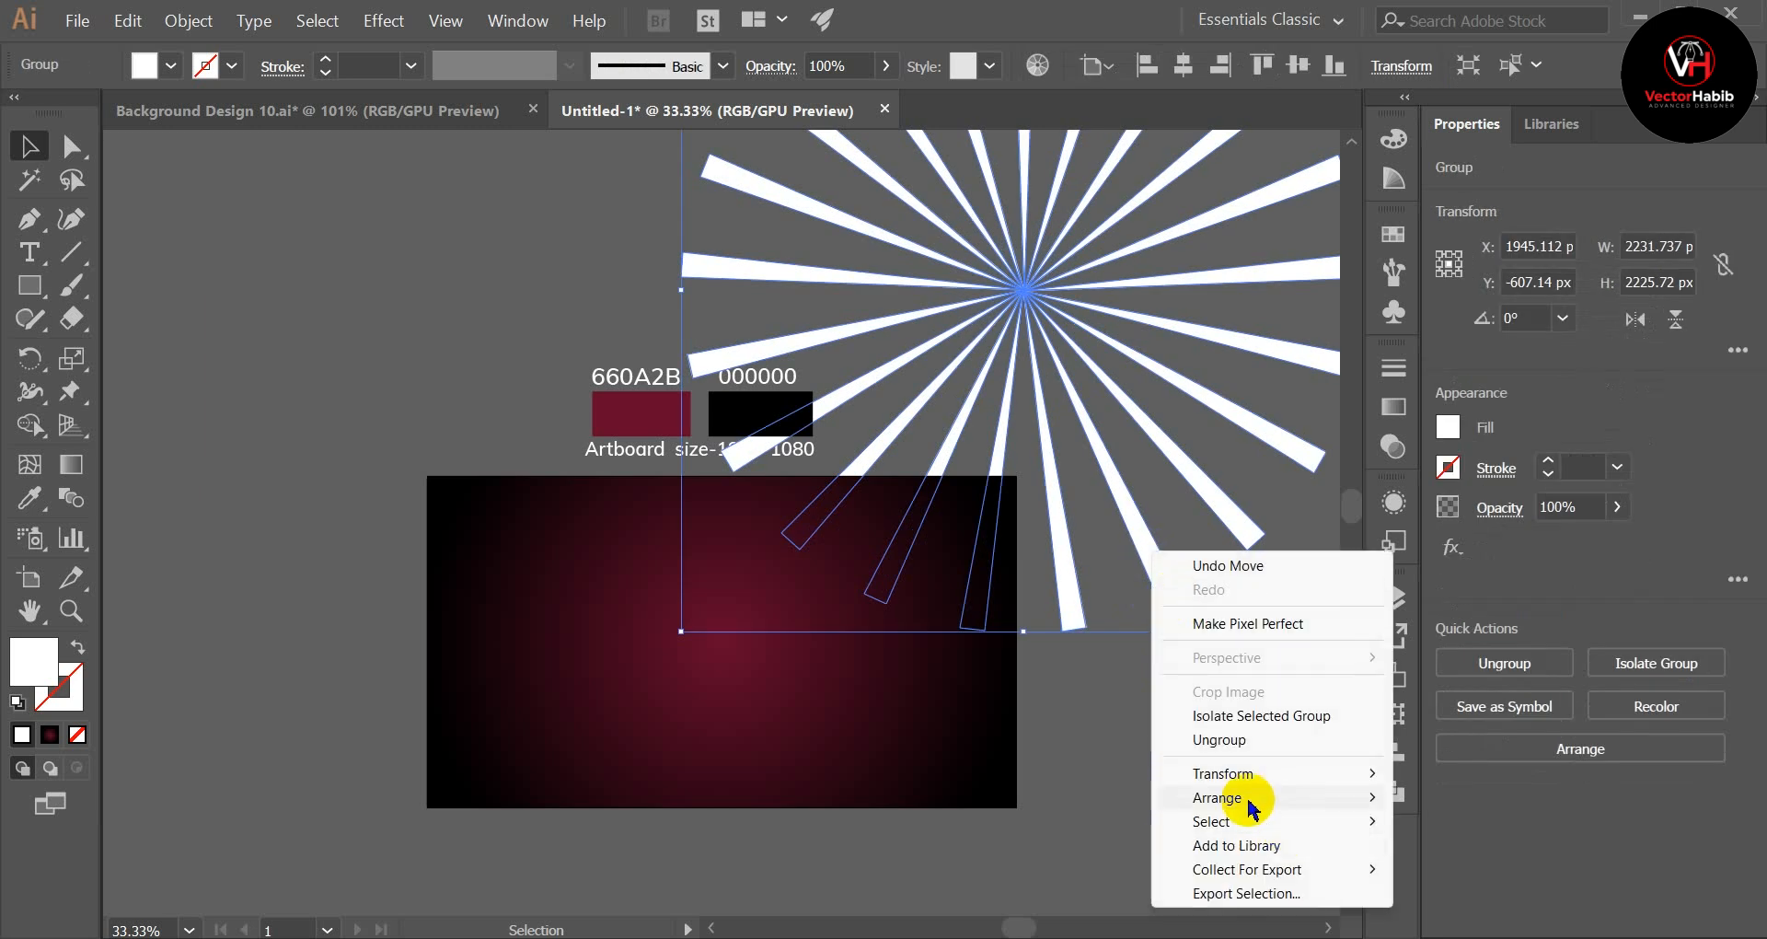
mouse_move(1251, 806)
click(1469, 797)
click(1234, 754)
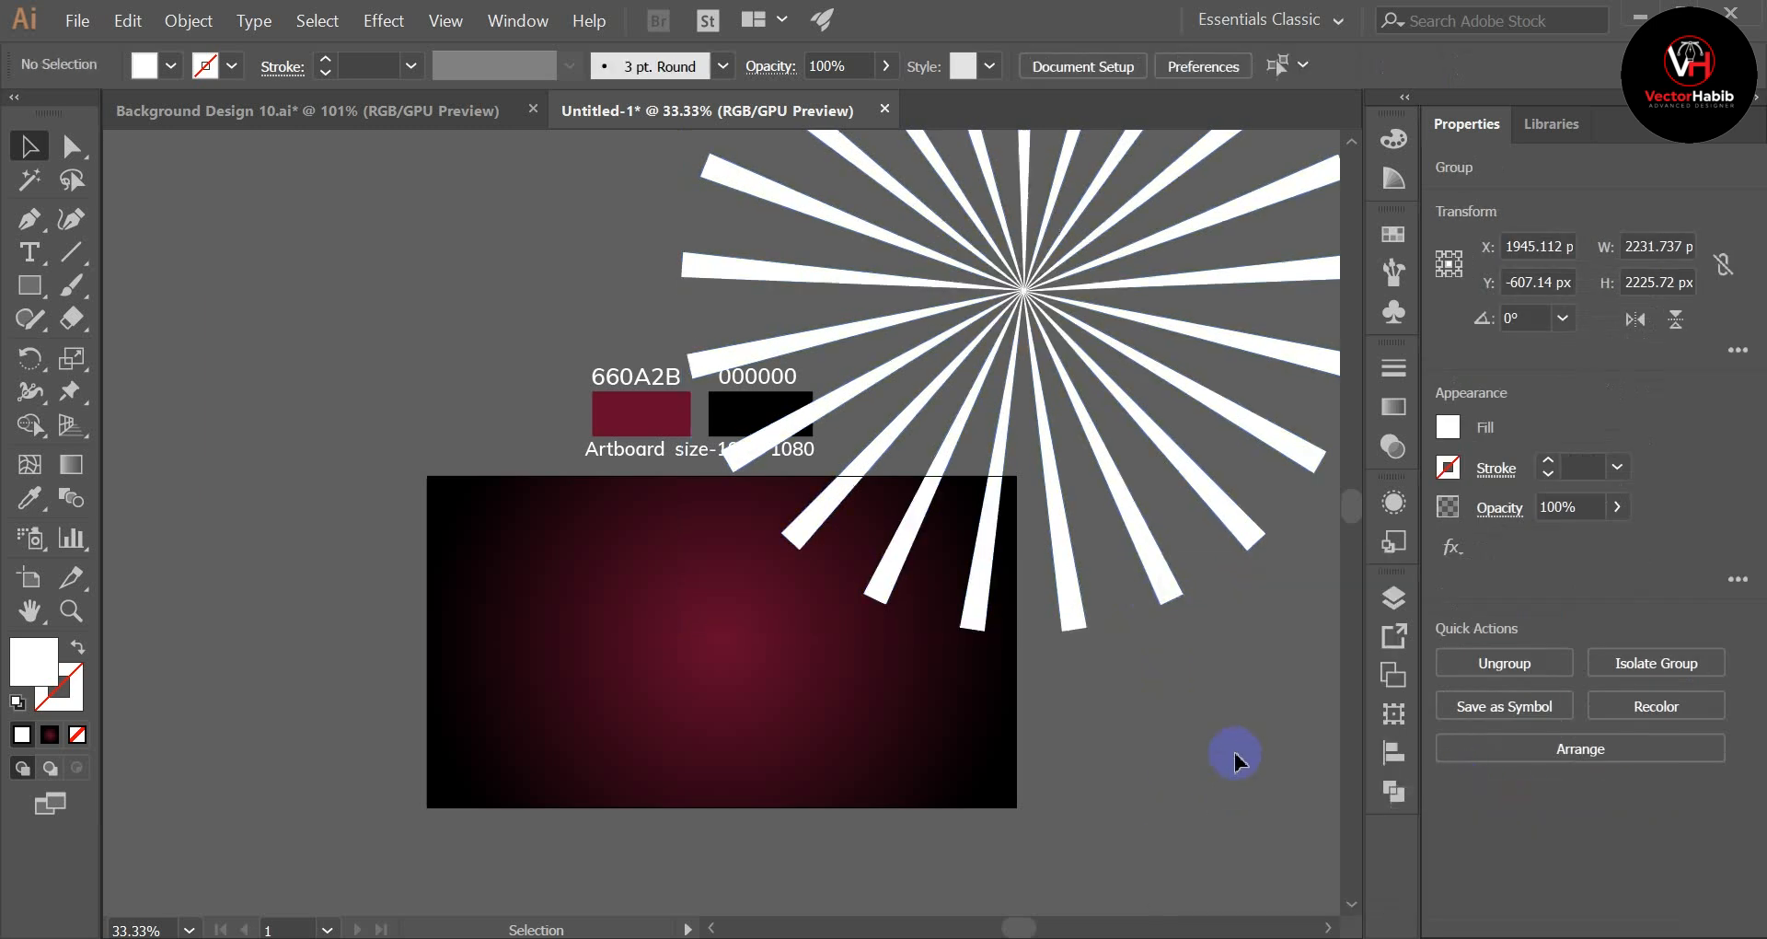
Step: Shift the rays toward the rectangle's right edge and move the colour swatch group clear of the artboard to its upper left
drag(1151, 559, 910, 891)
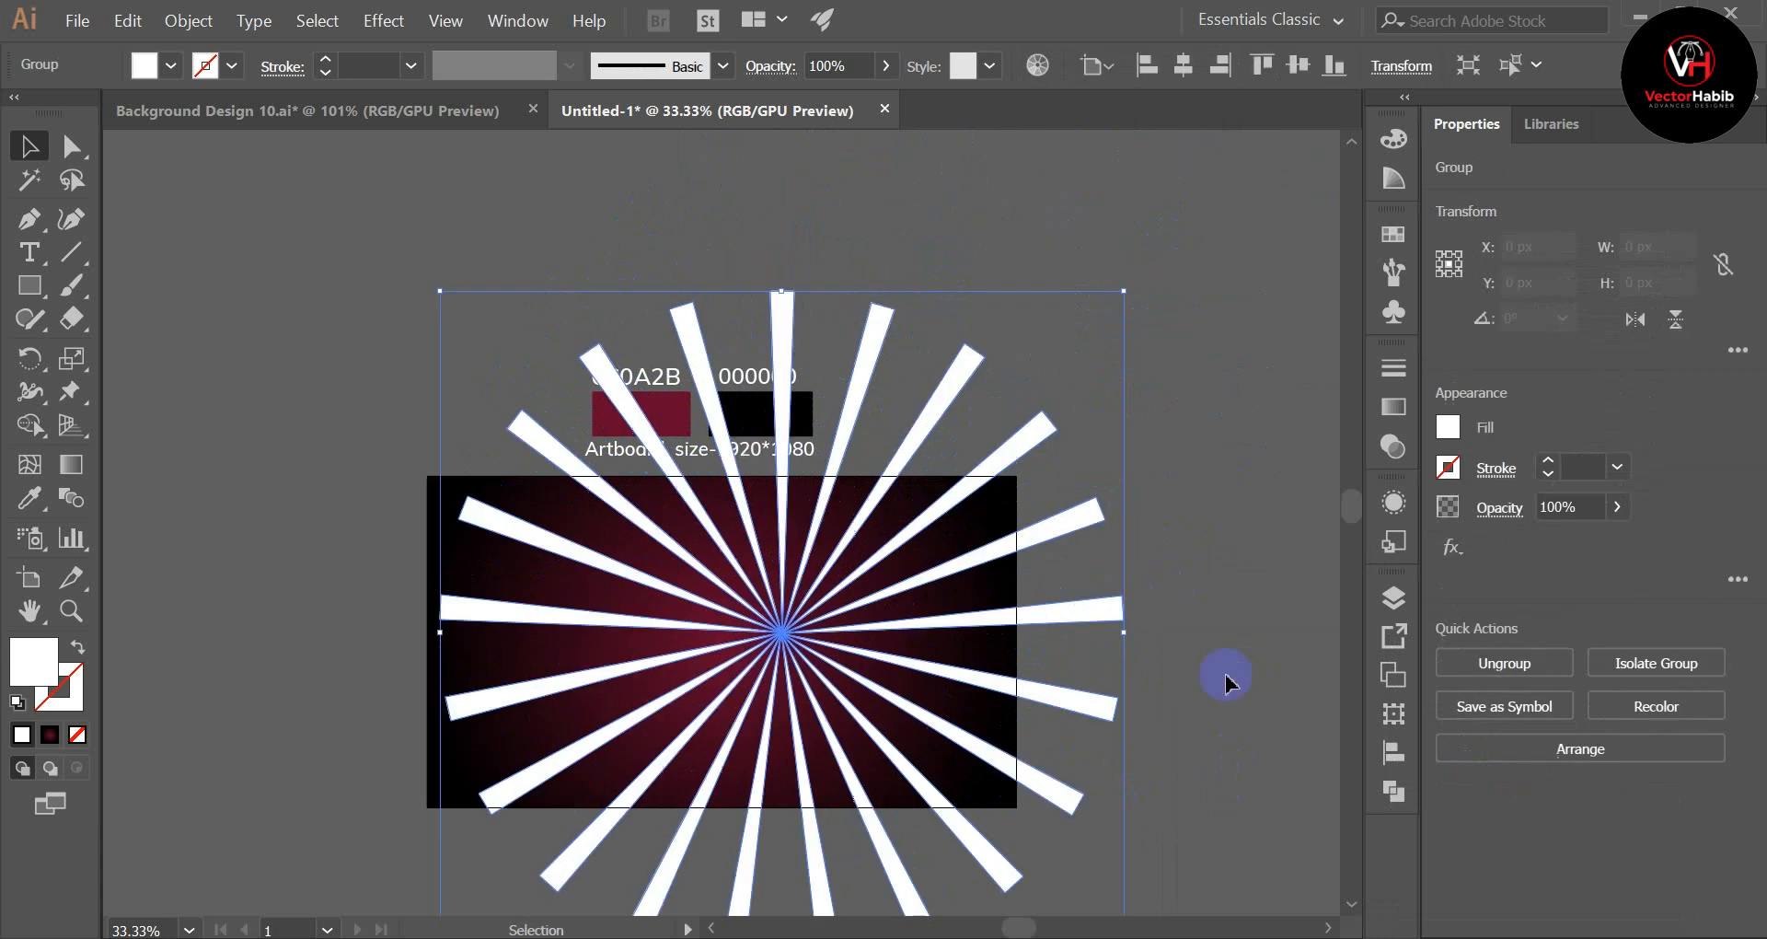
scroll(1159, 643, up, 4)
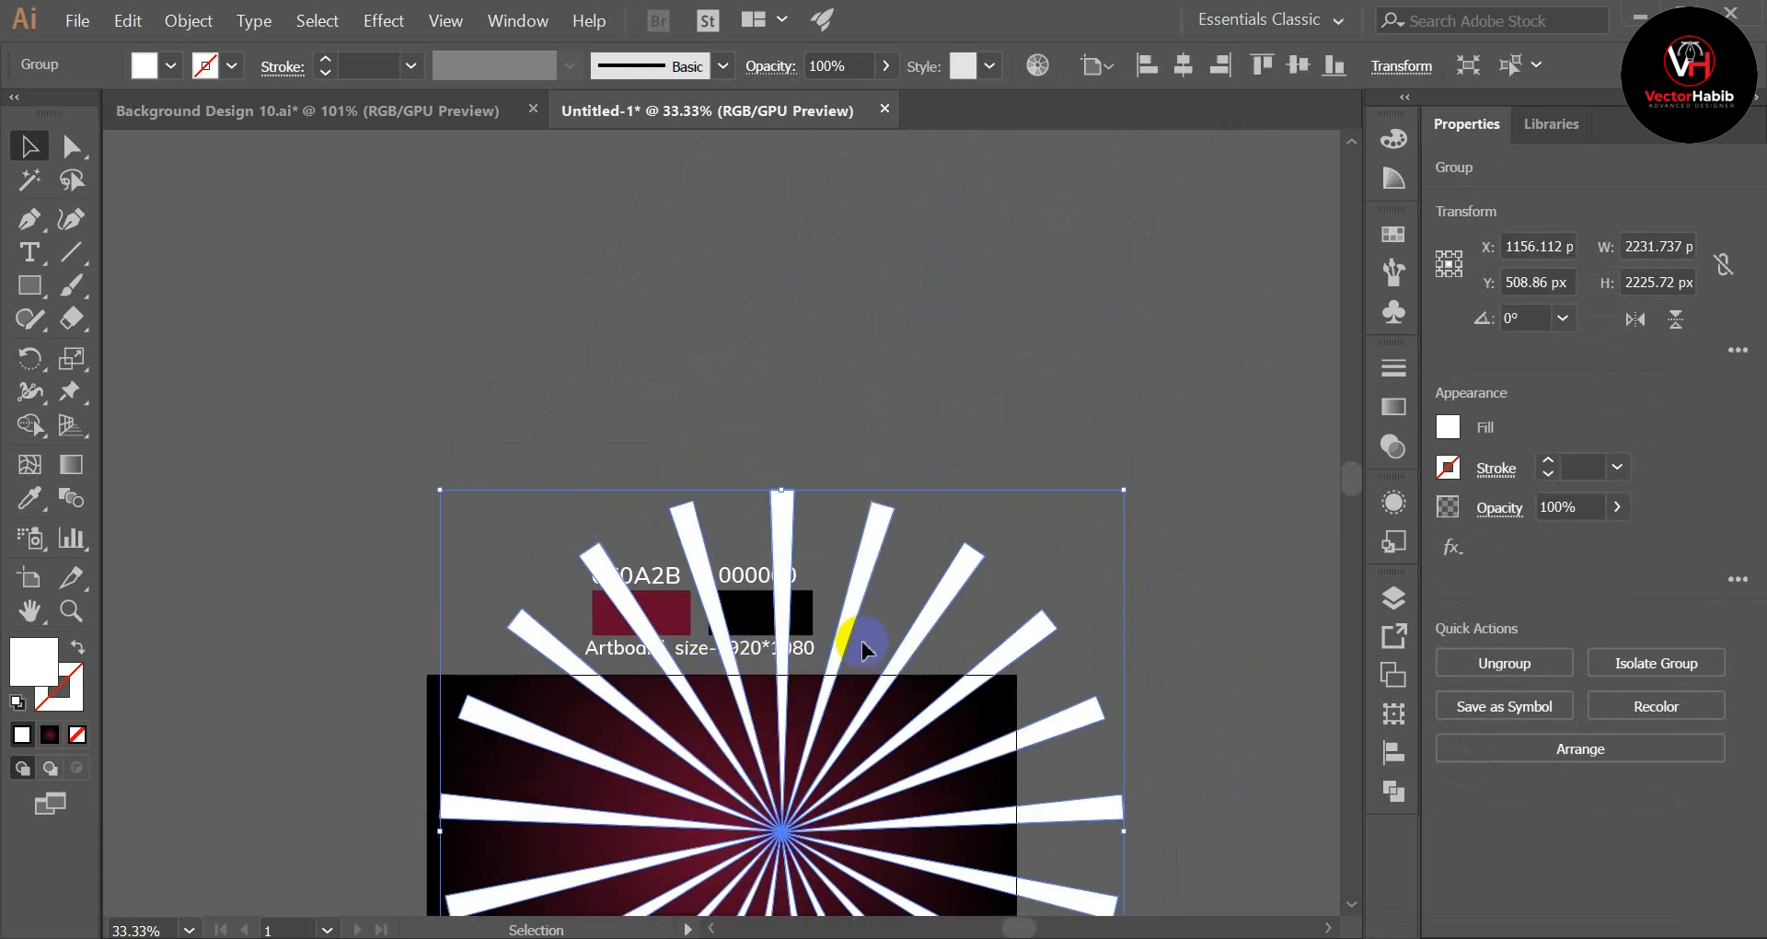
drag(847, 607, 1083, 724)
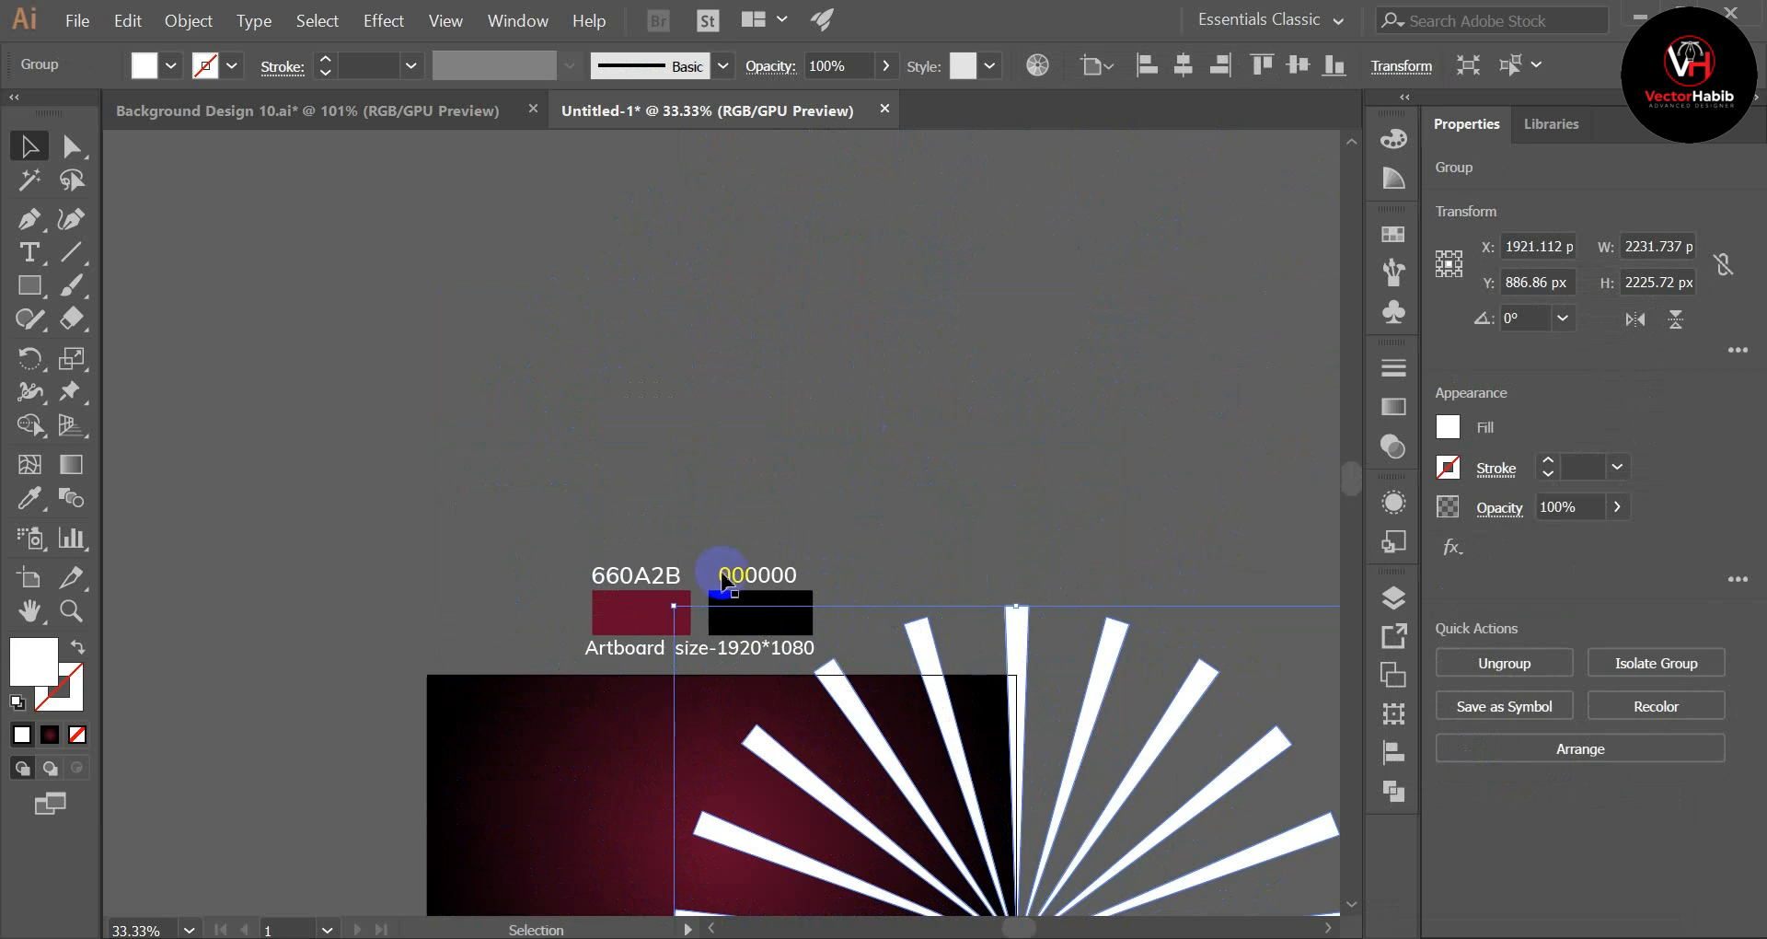
drag(576, 583, 193, 376)
Step: Align the ray group to the artboard's horizontal and vertical centre
scroll(1185, 493, down, 4)
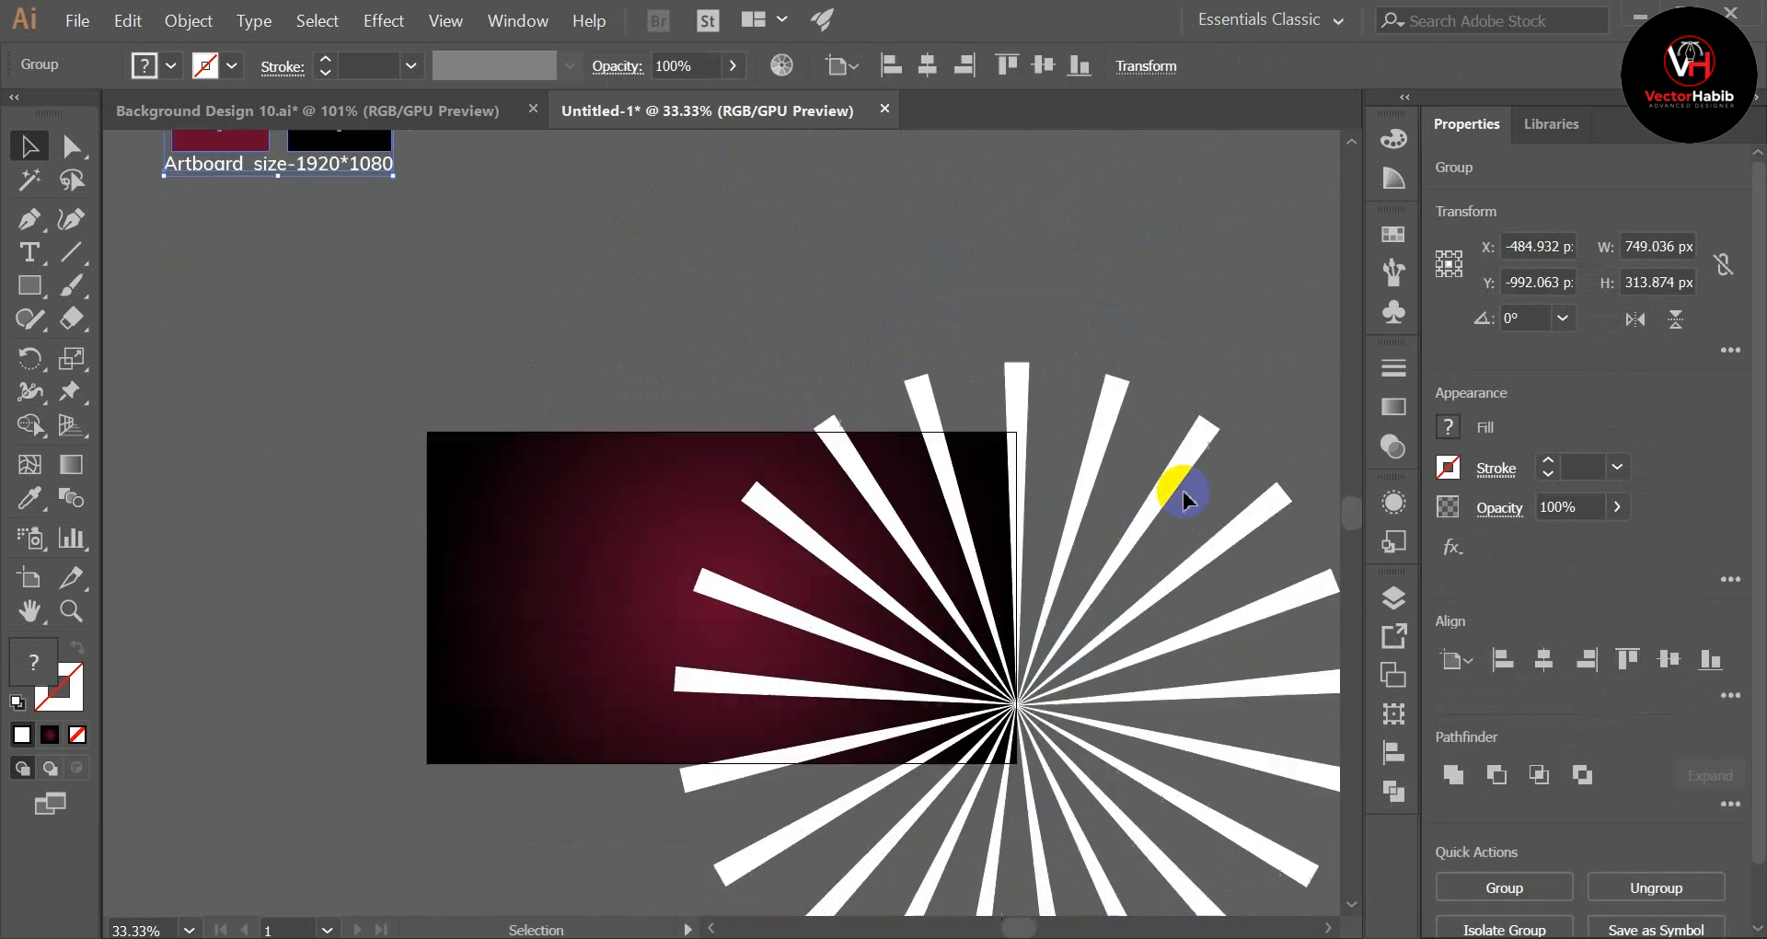
click(1206, 635)
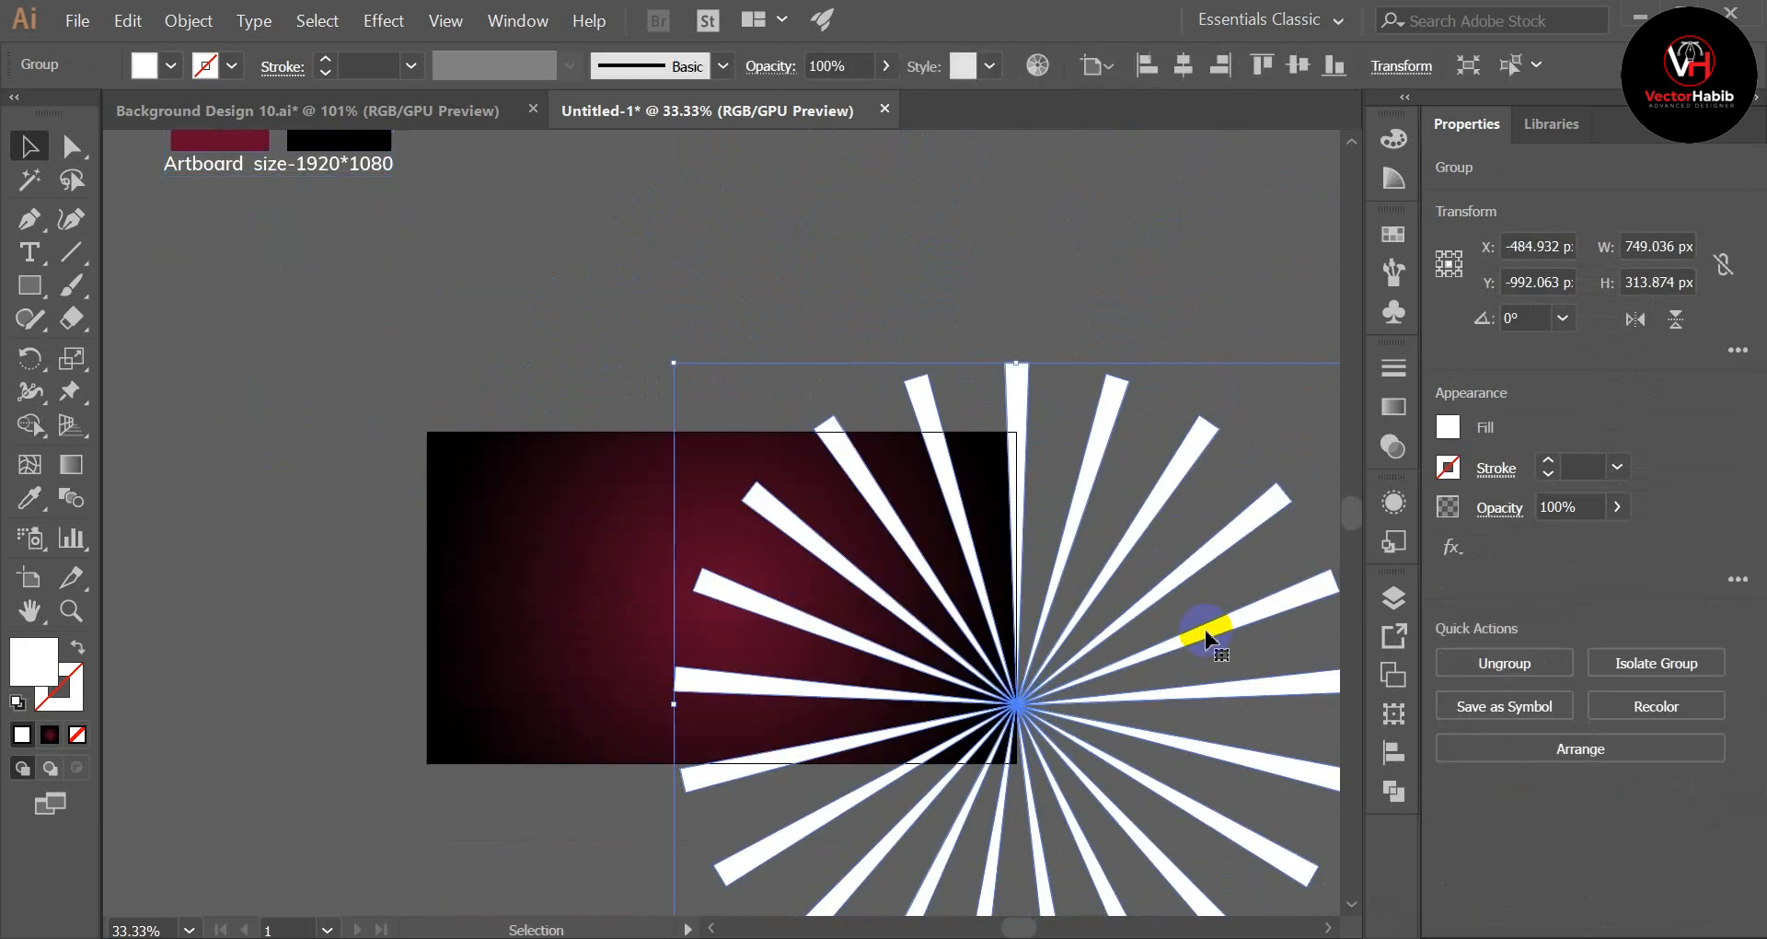
click(1183, 66)
click(1287, 74)
click(1203, 422)
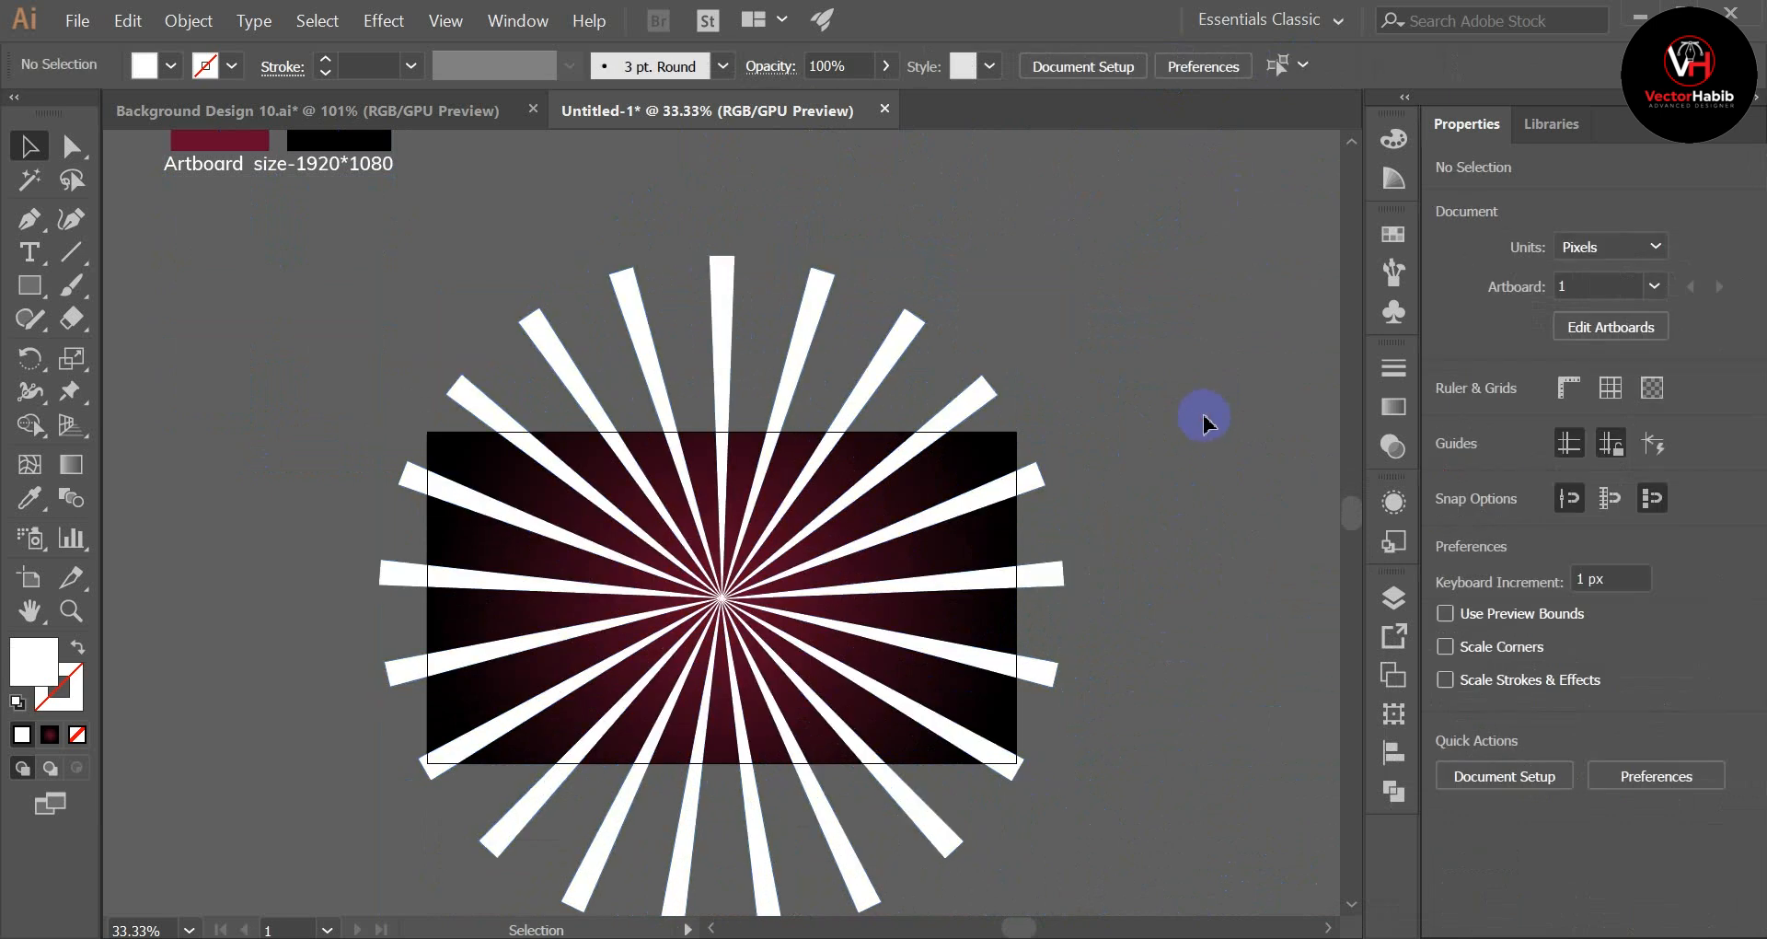
Step: Compare with the finished swirl in Background Design 10.ai, then apply a 65° Twist effect to the ray group with preview enabled
click(434, 111)
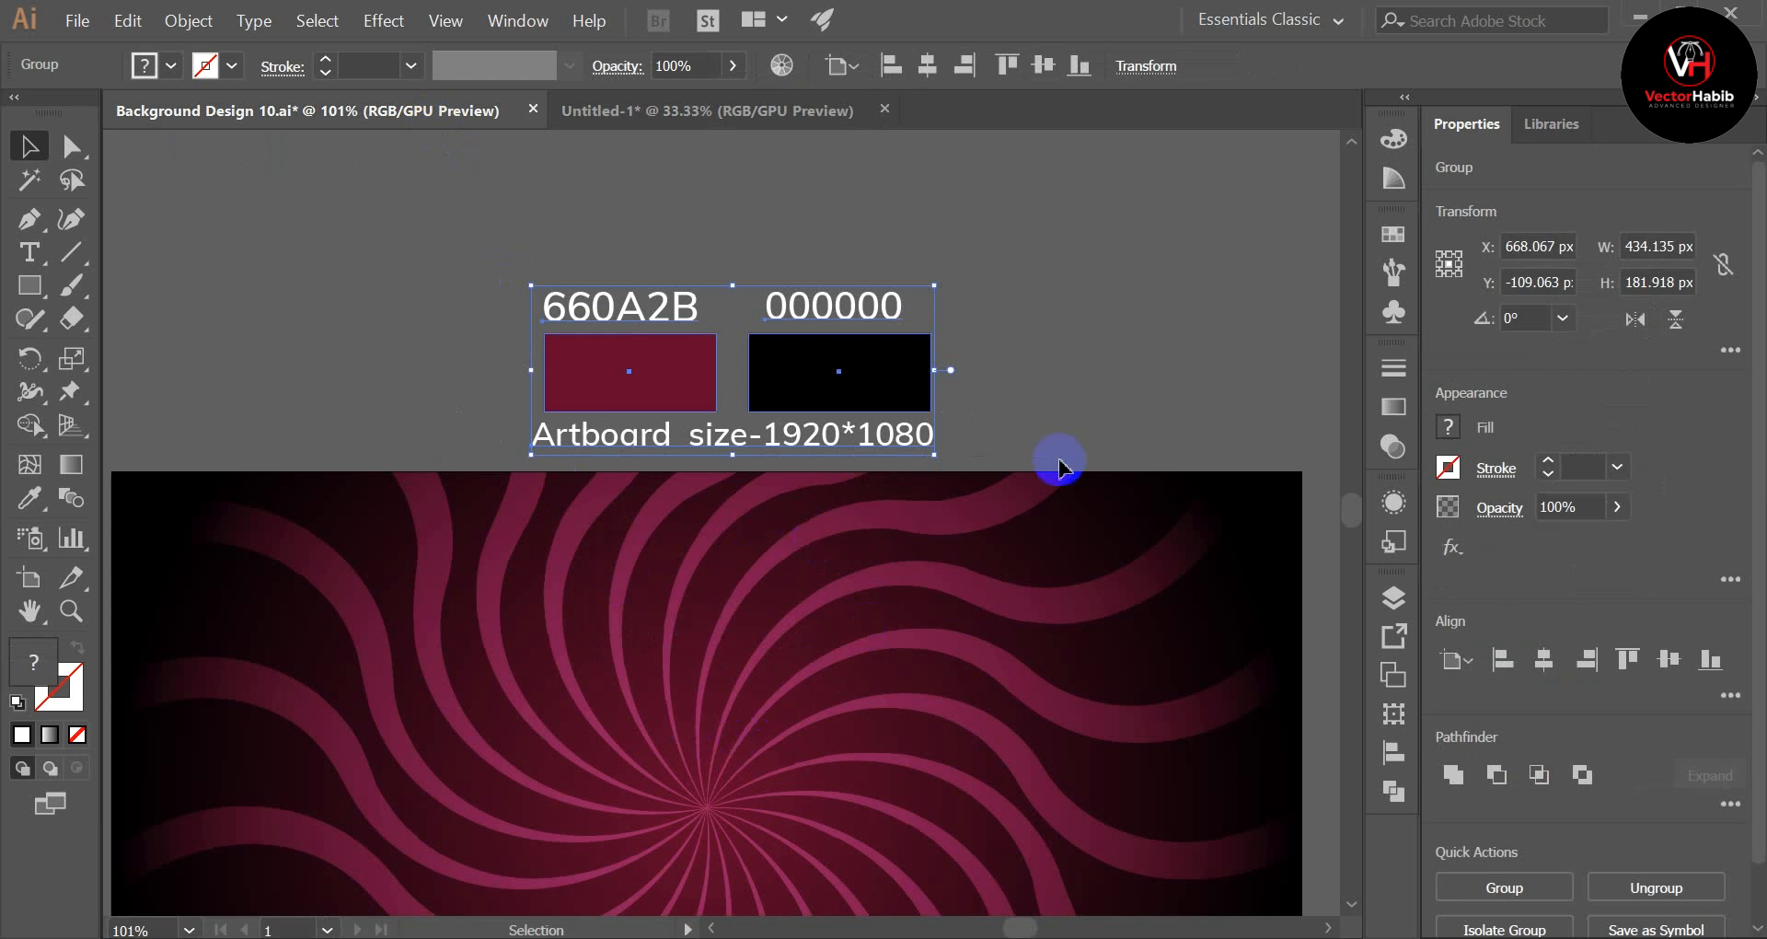
click(659, 130)
scroll(1029, 493, down, 2)
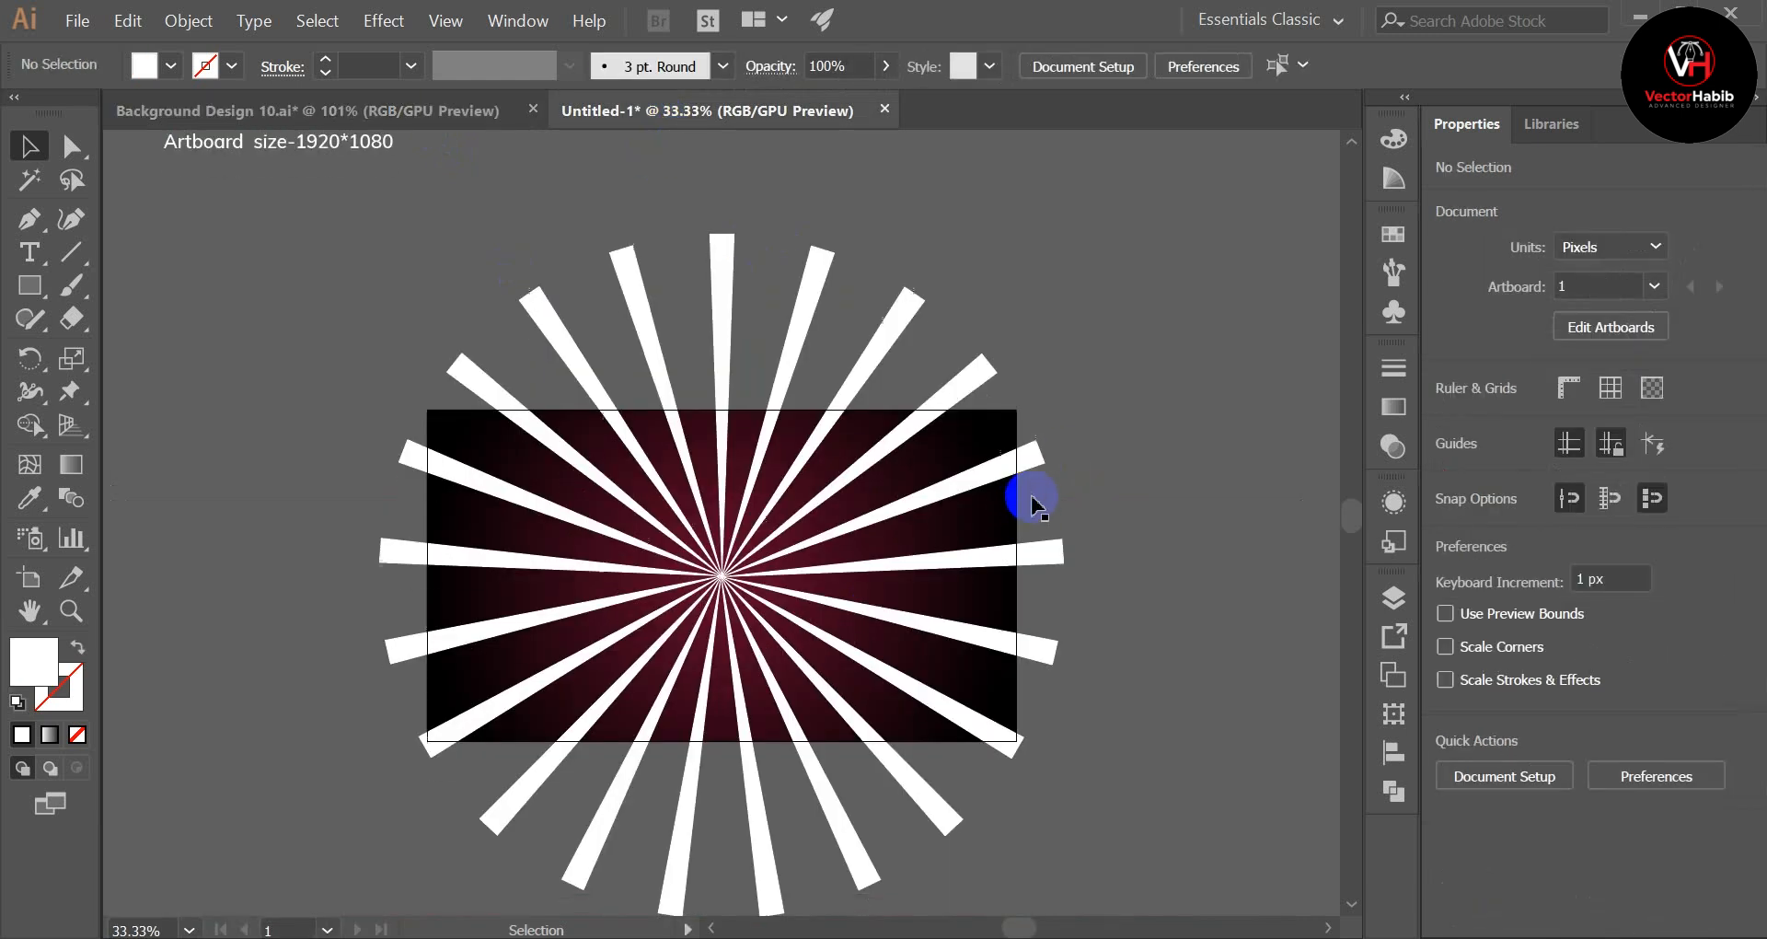
click(918, 362)
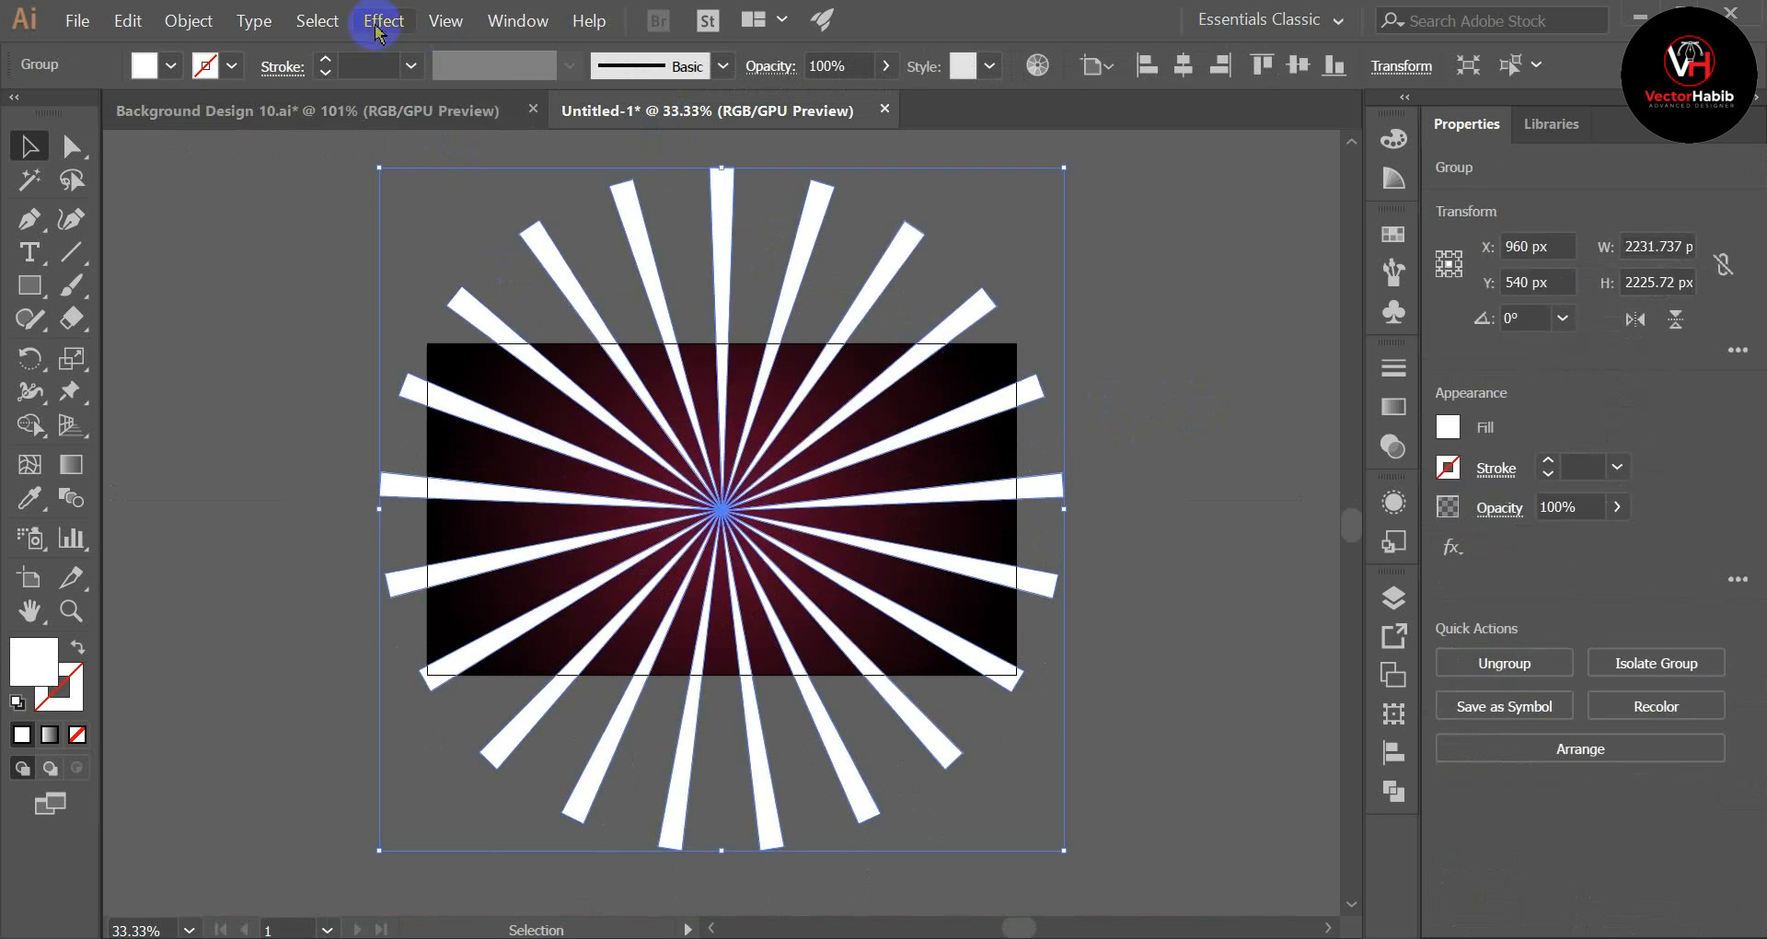
click(377, 25)
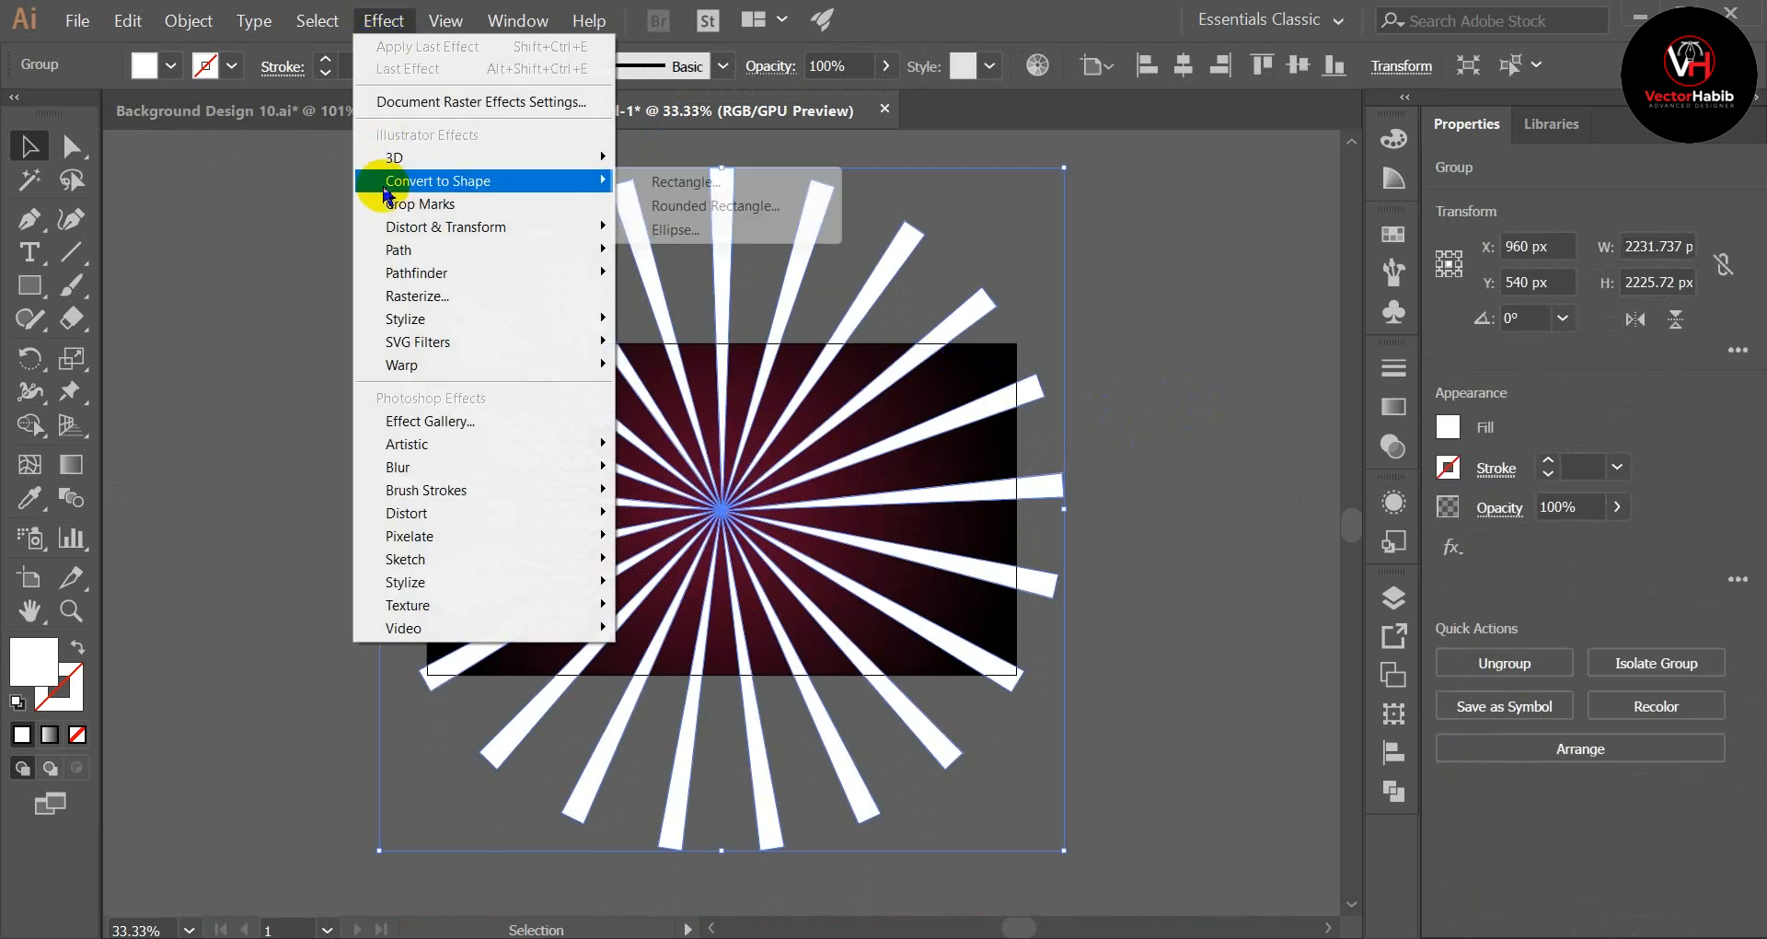
mouse_move(444, 233)
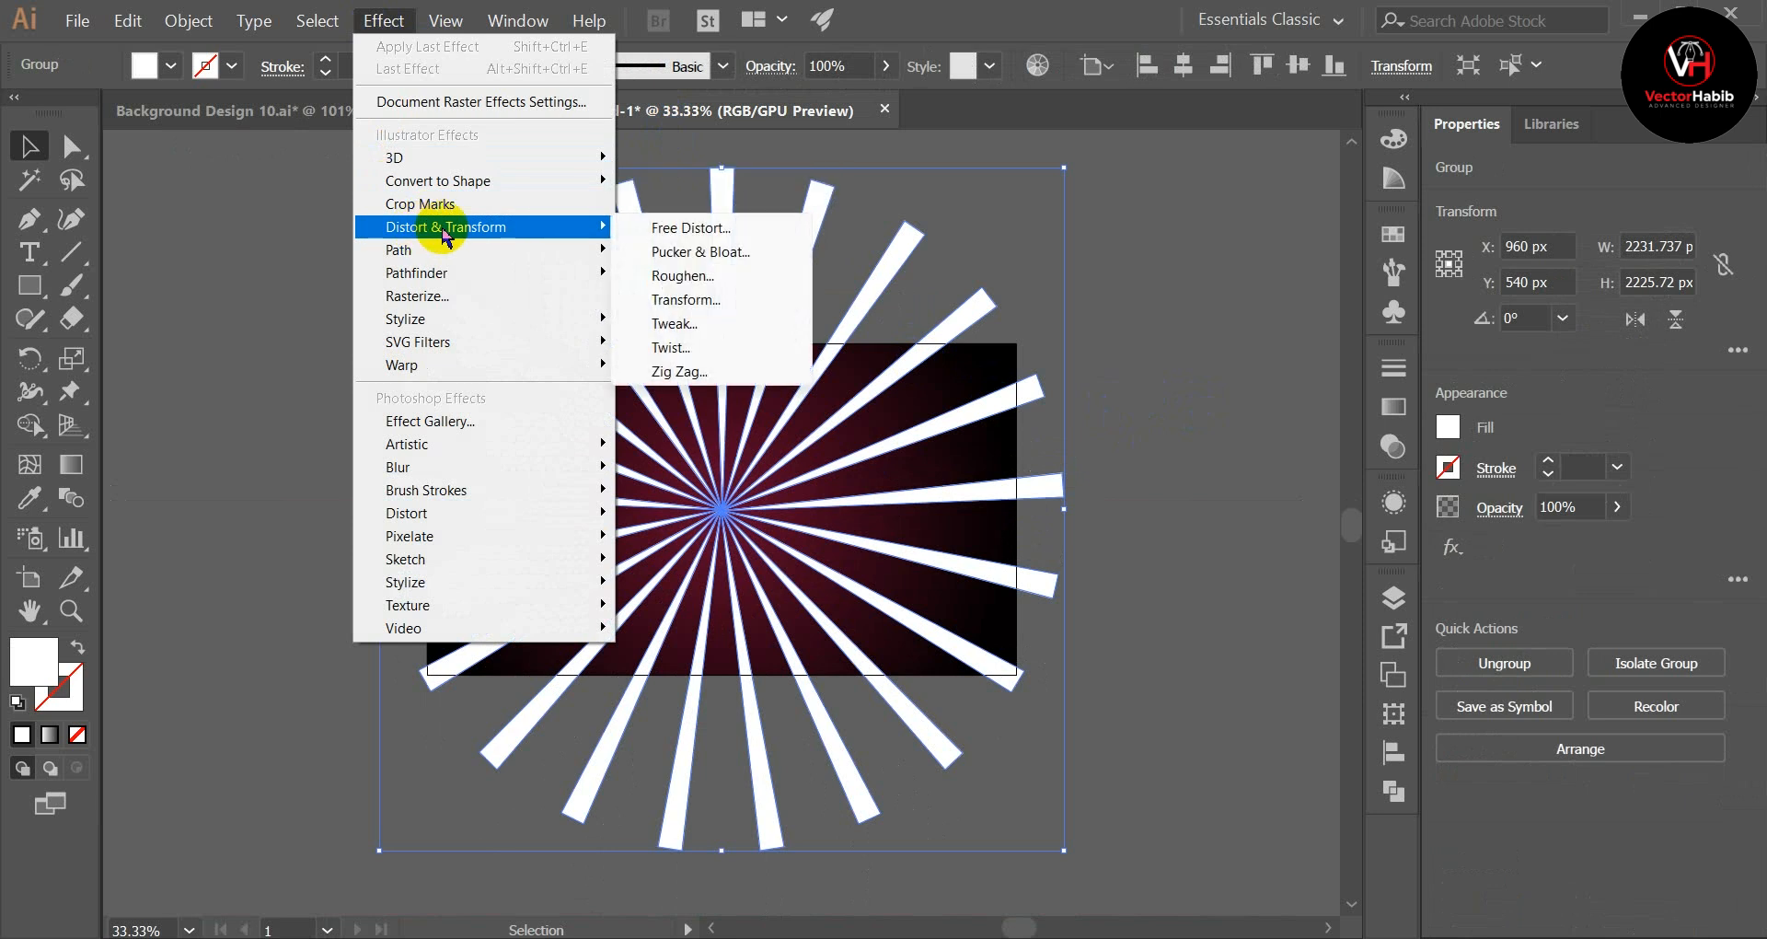
click(678, 350)
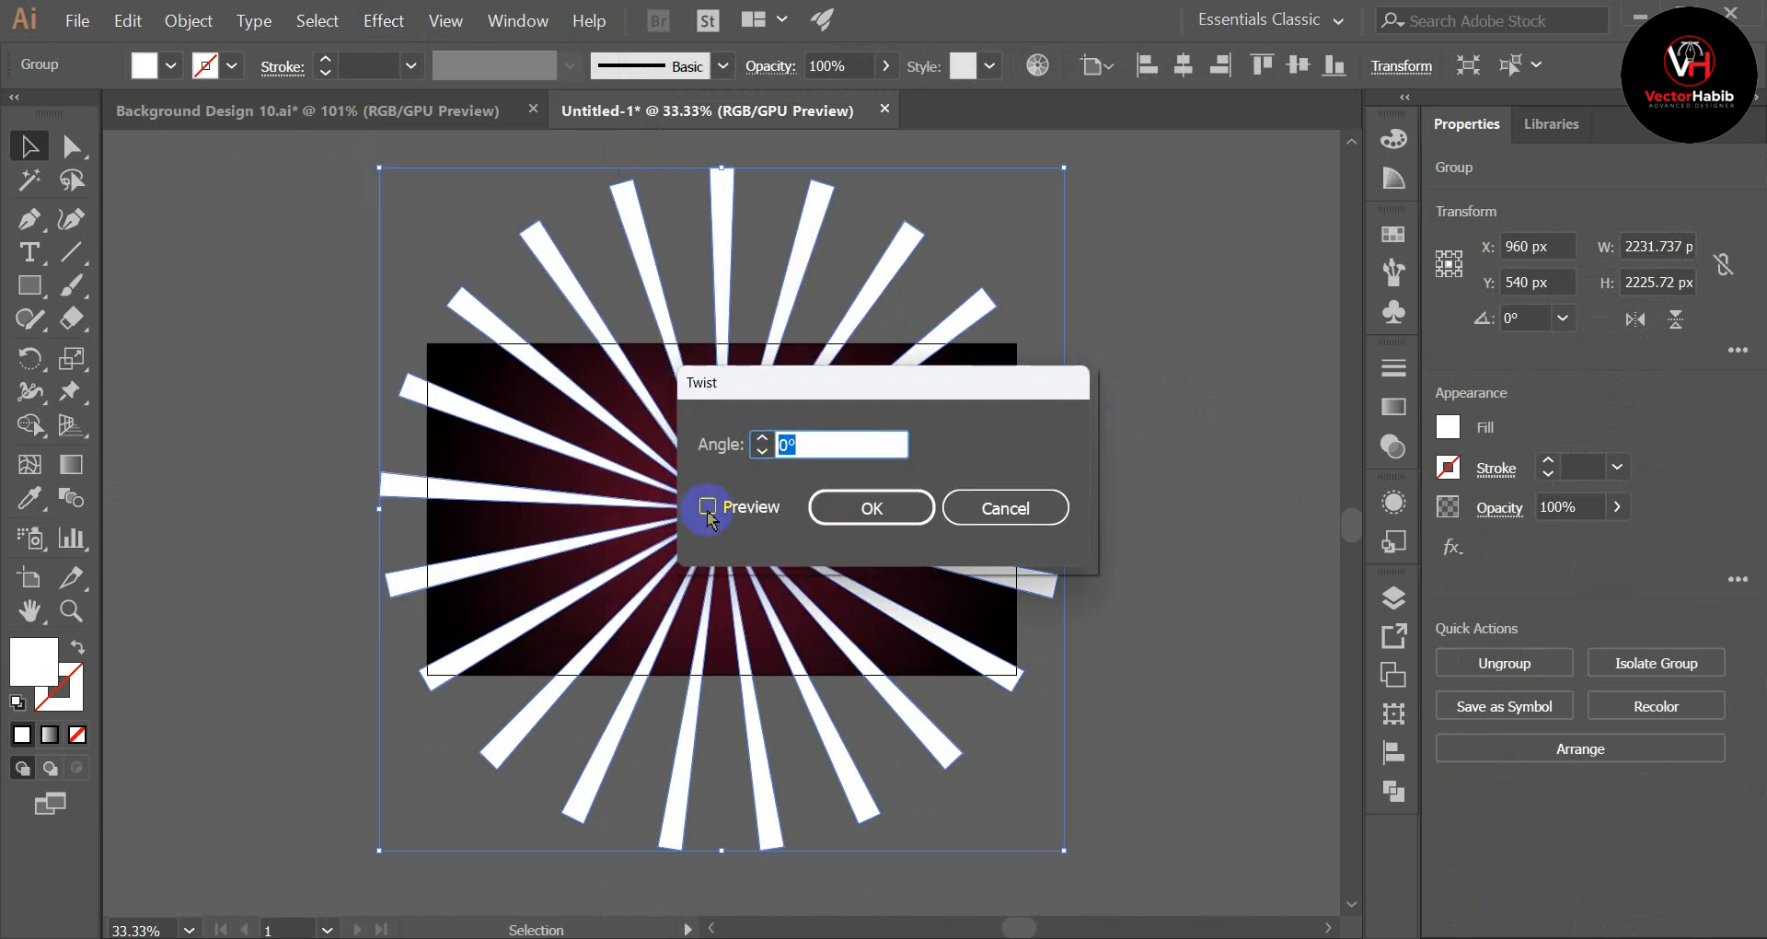
click(708, 508)
scroll(822, 445, up, 18)
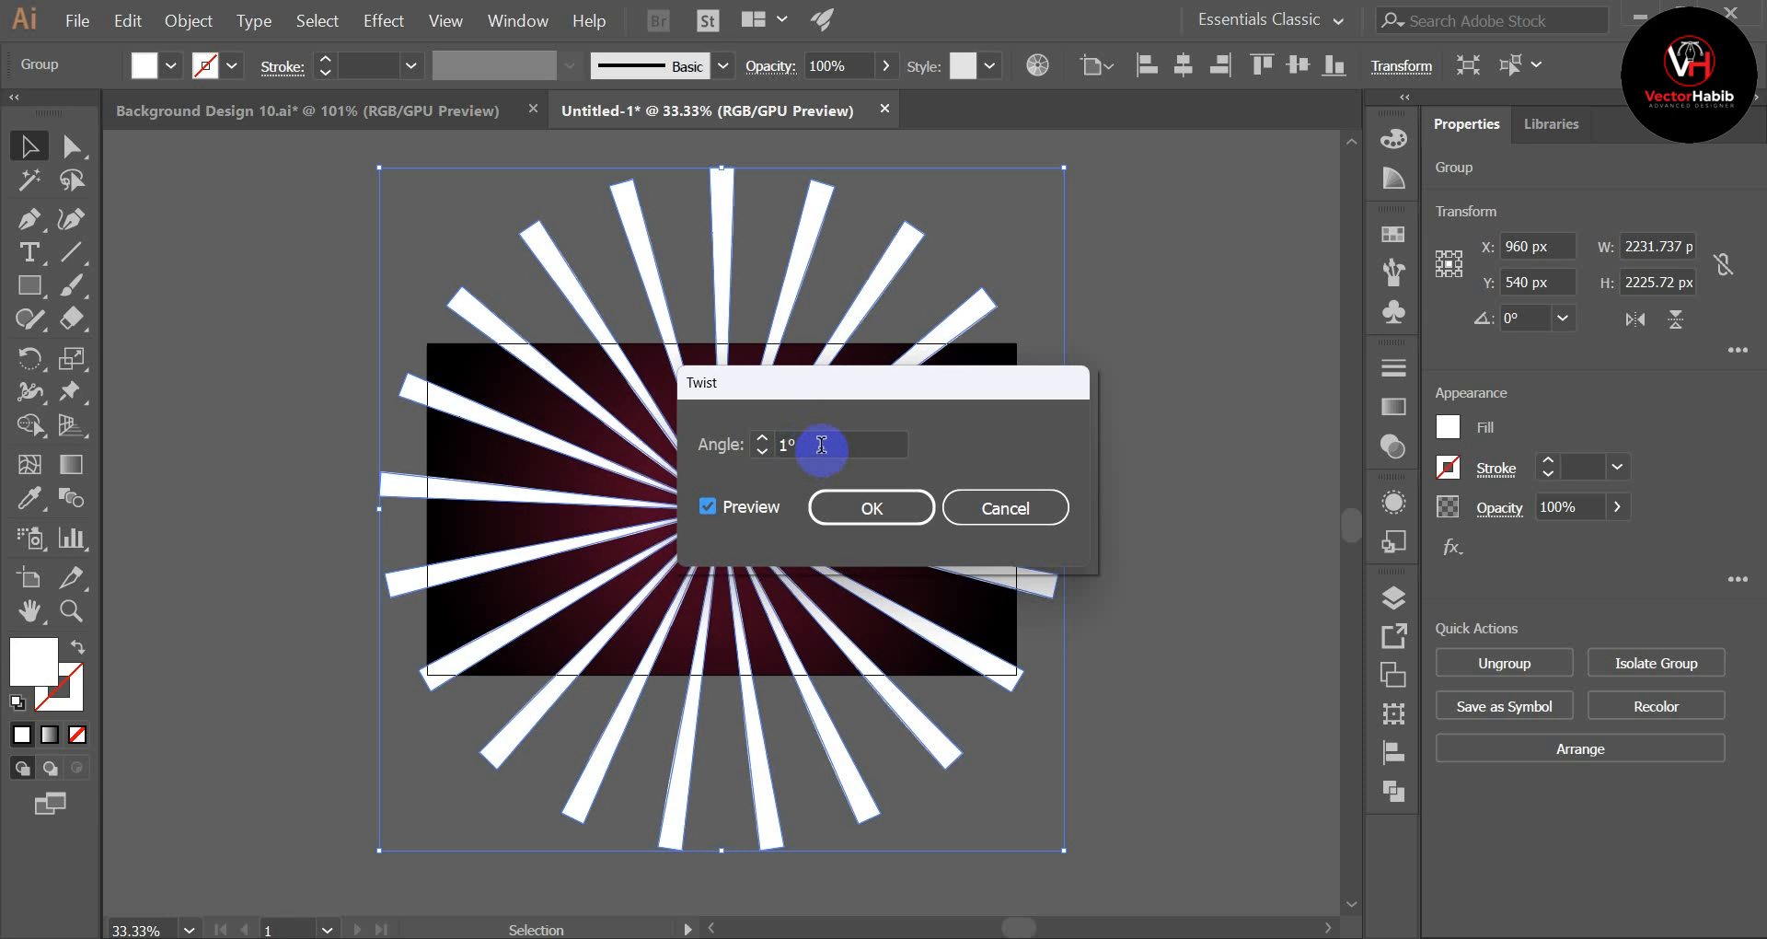
scroll(821, 444, up, 20)
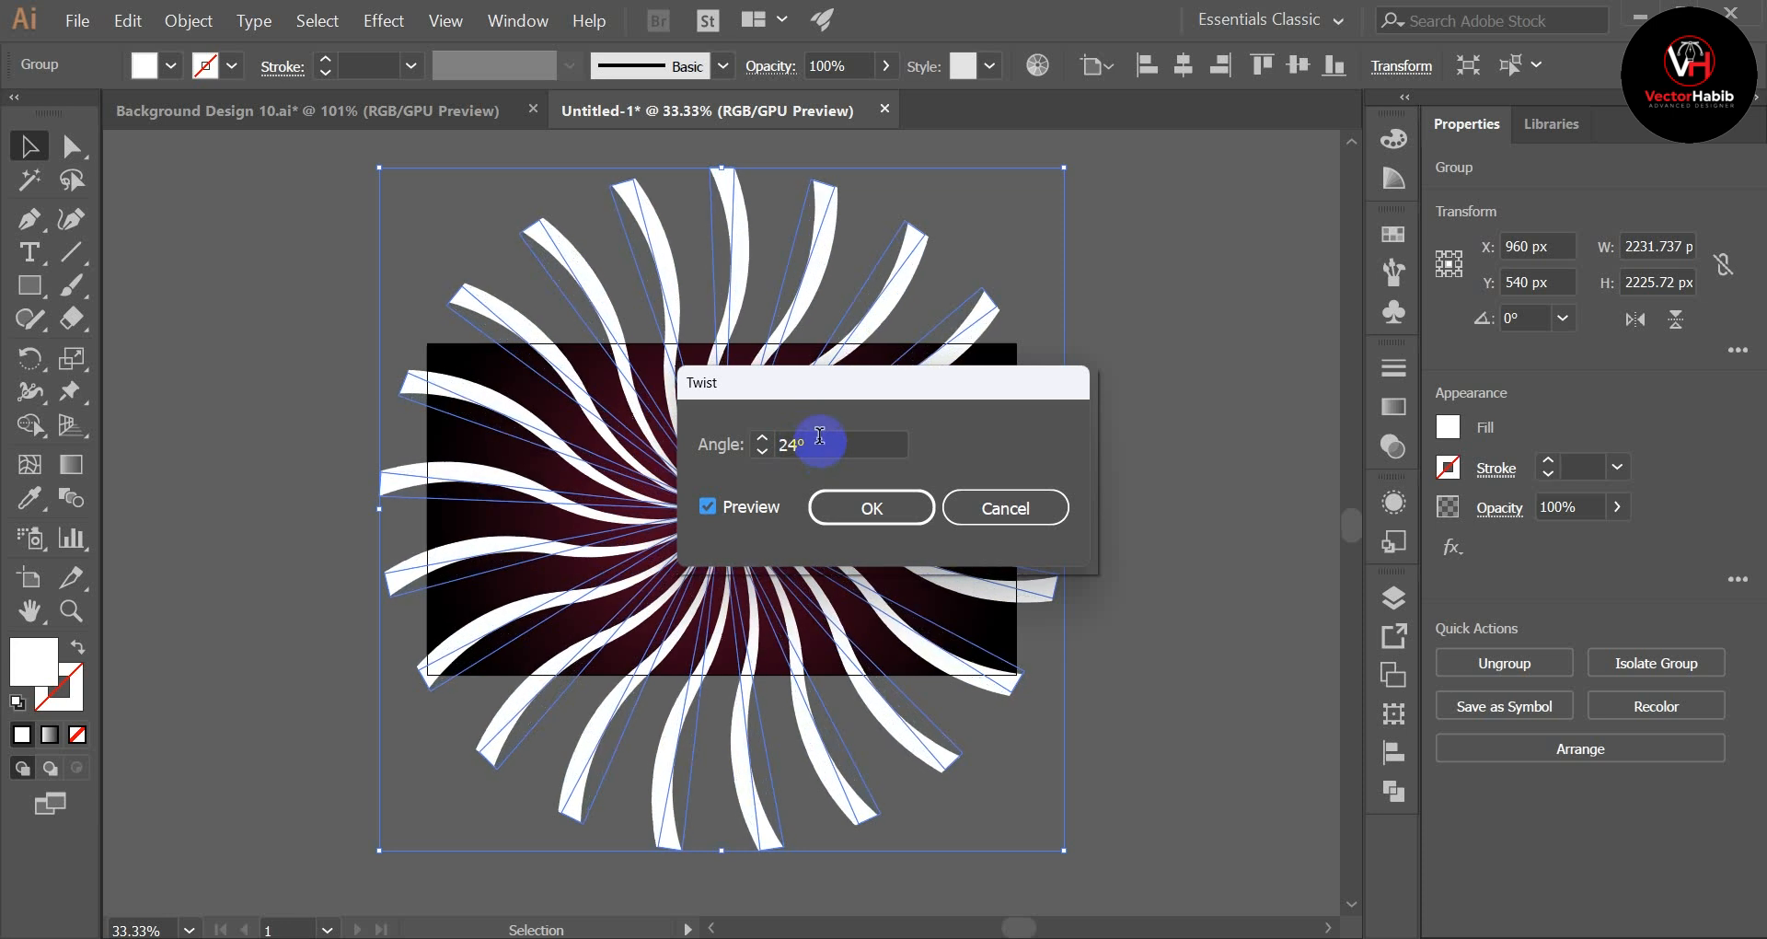
scroll(825, 442, up, 6)
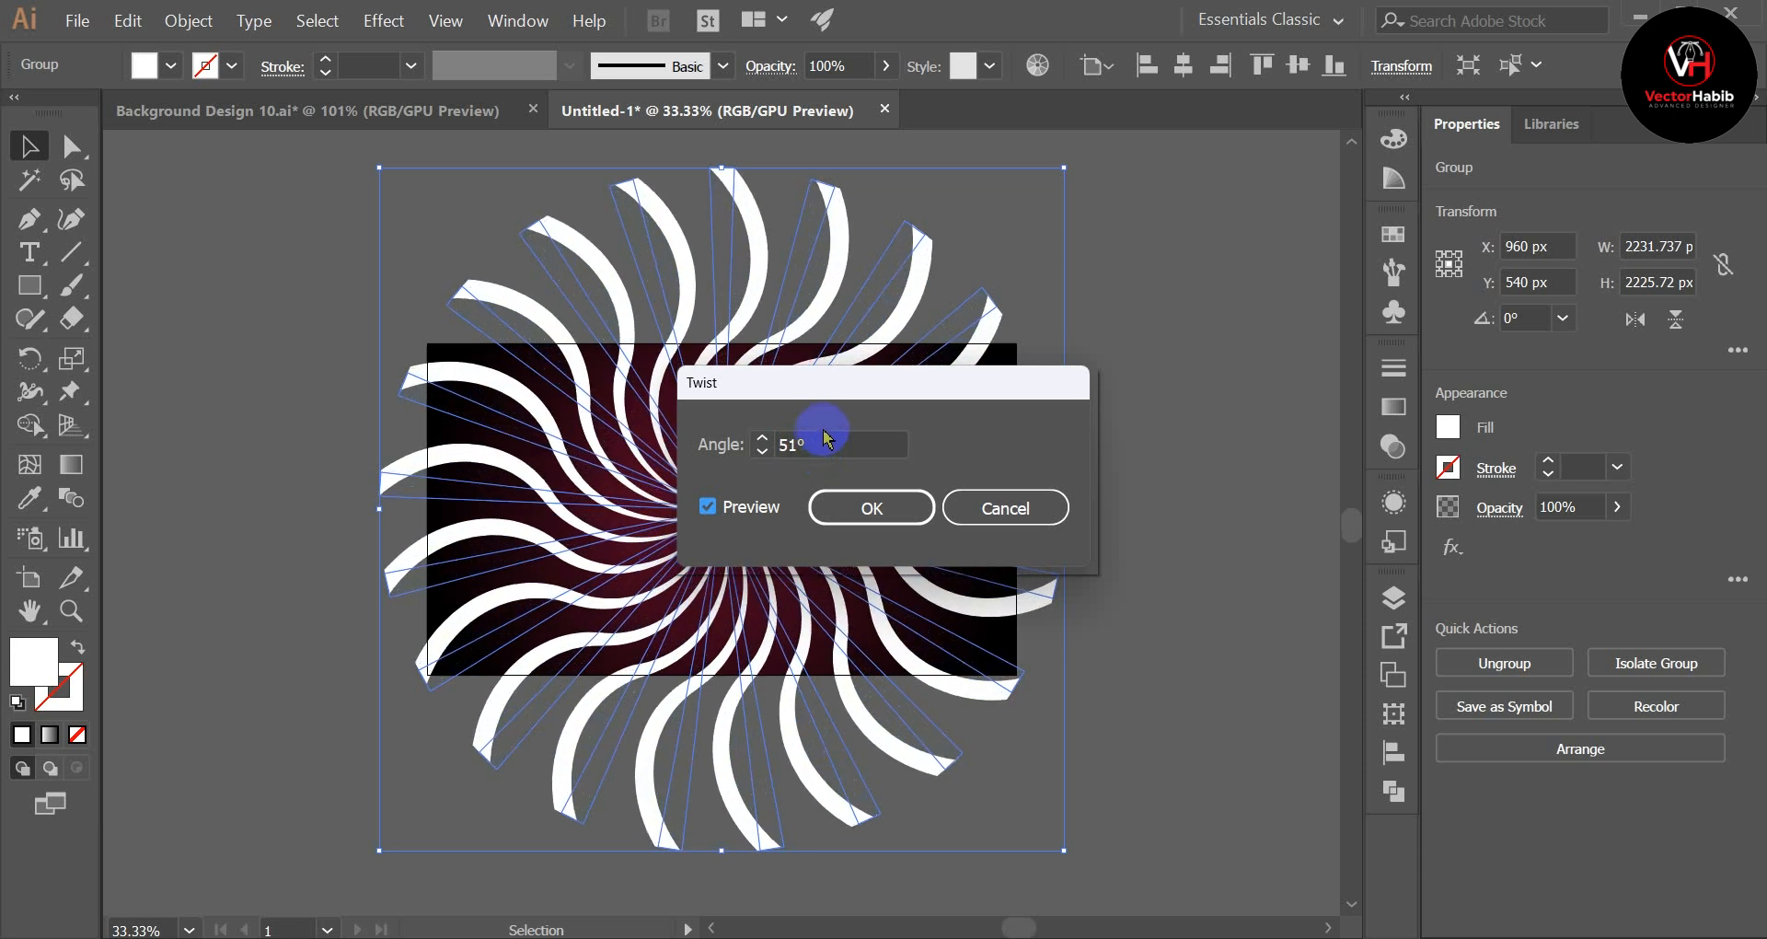
scroll(831, 439, up, 8)
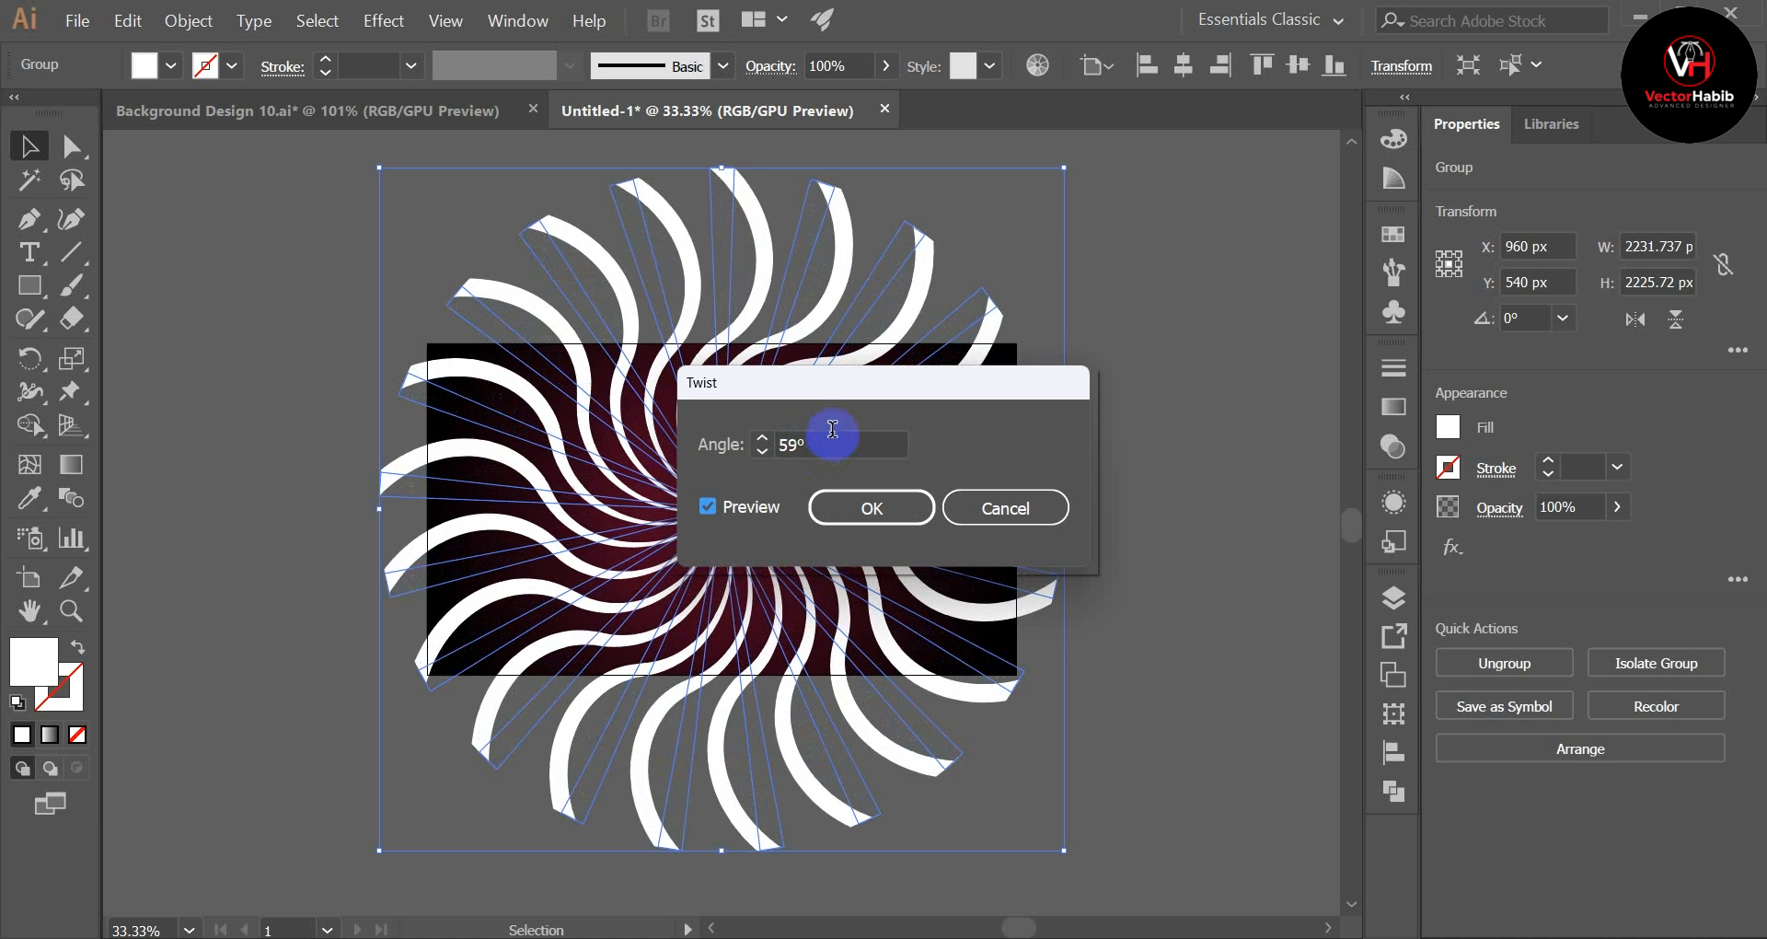
scroll(835, 440, up, 4)
scroll(835, 435, up, 2)
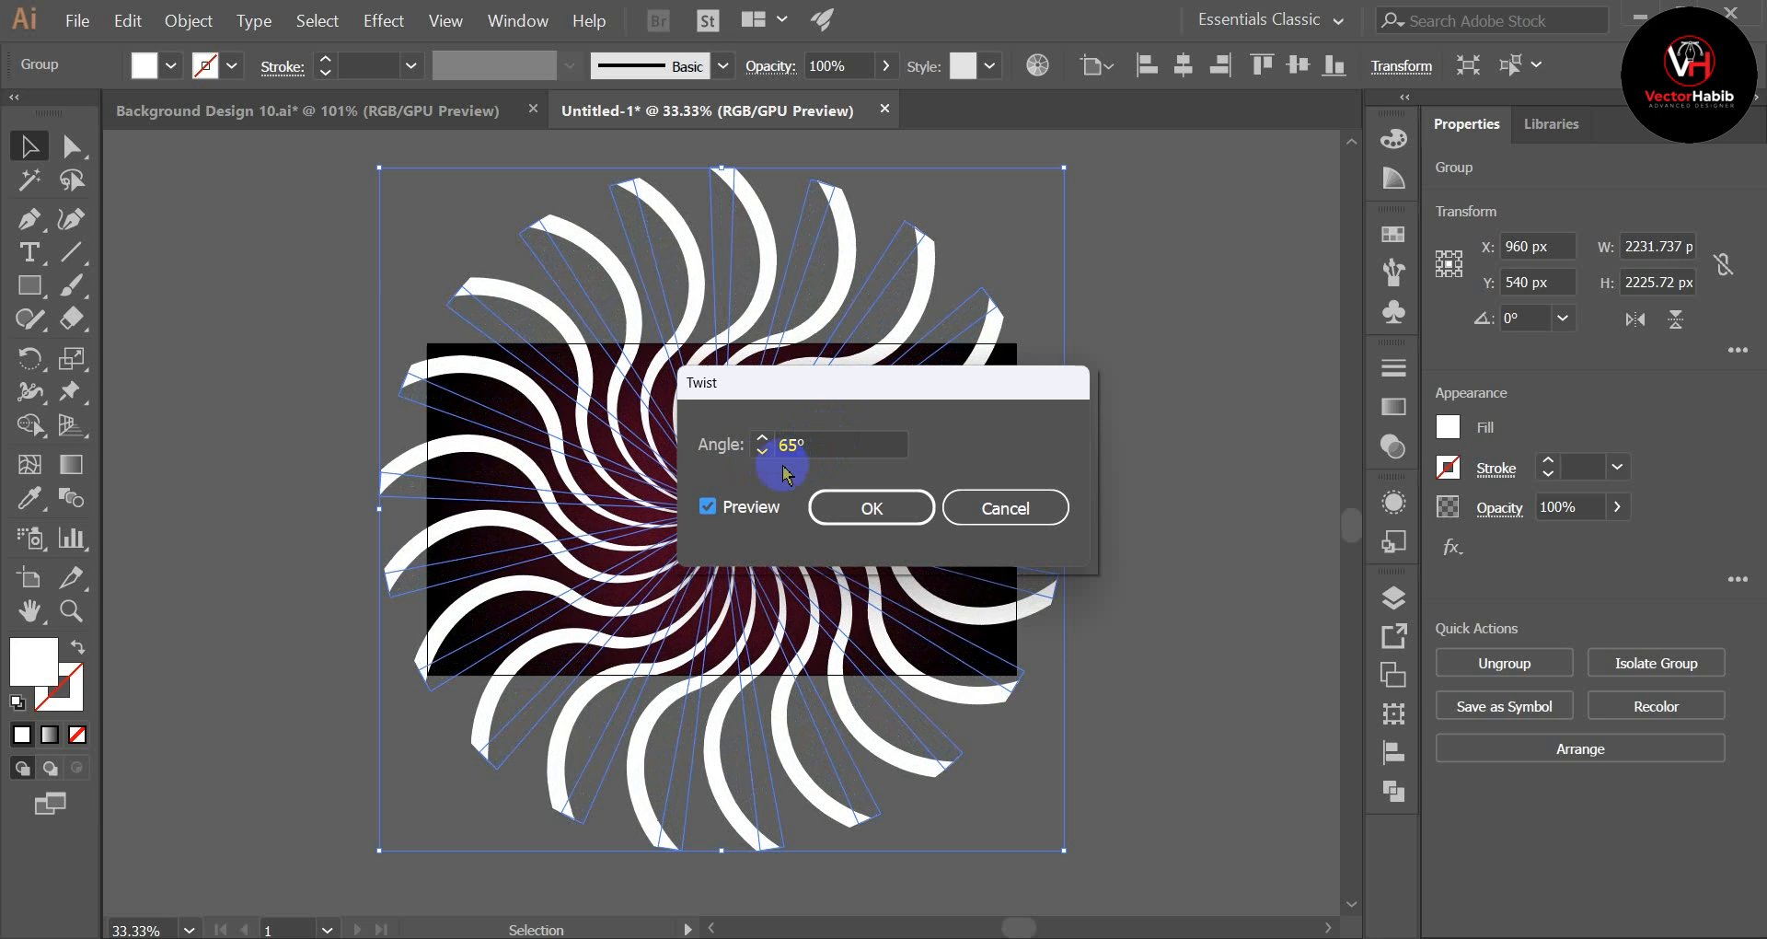
click(880, 516)
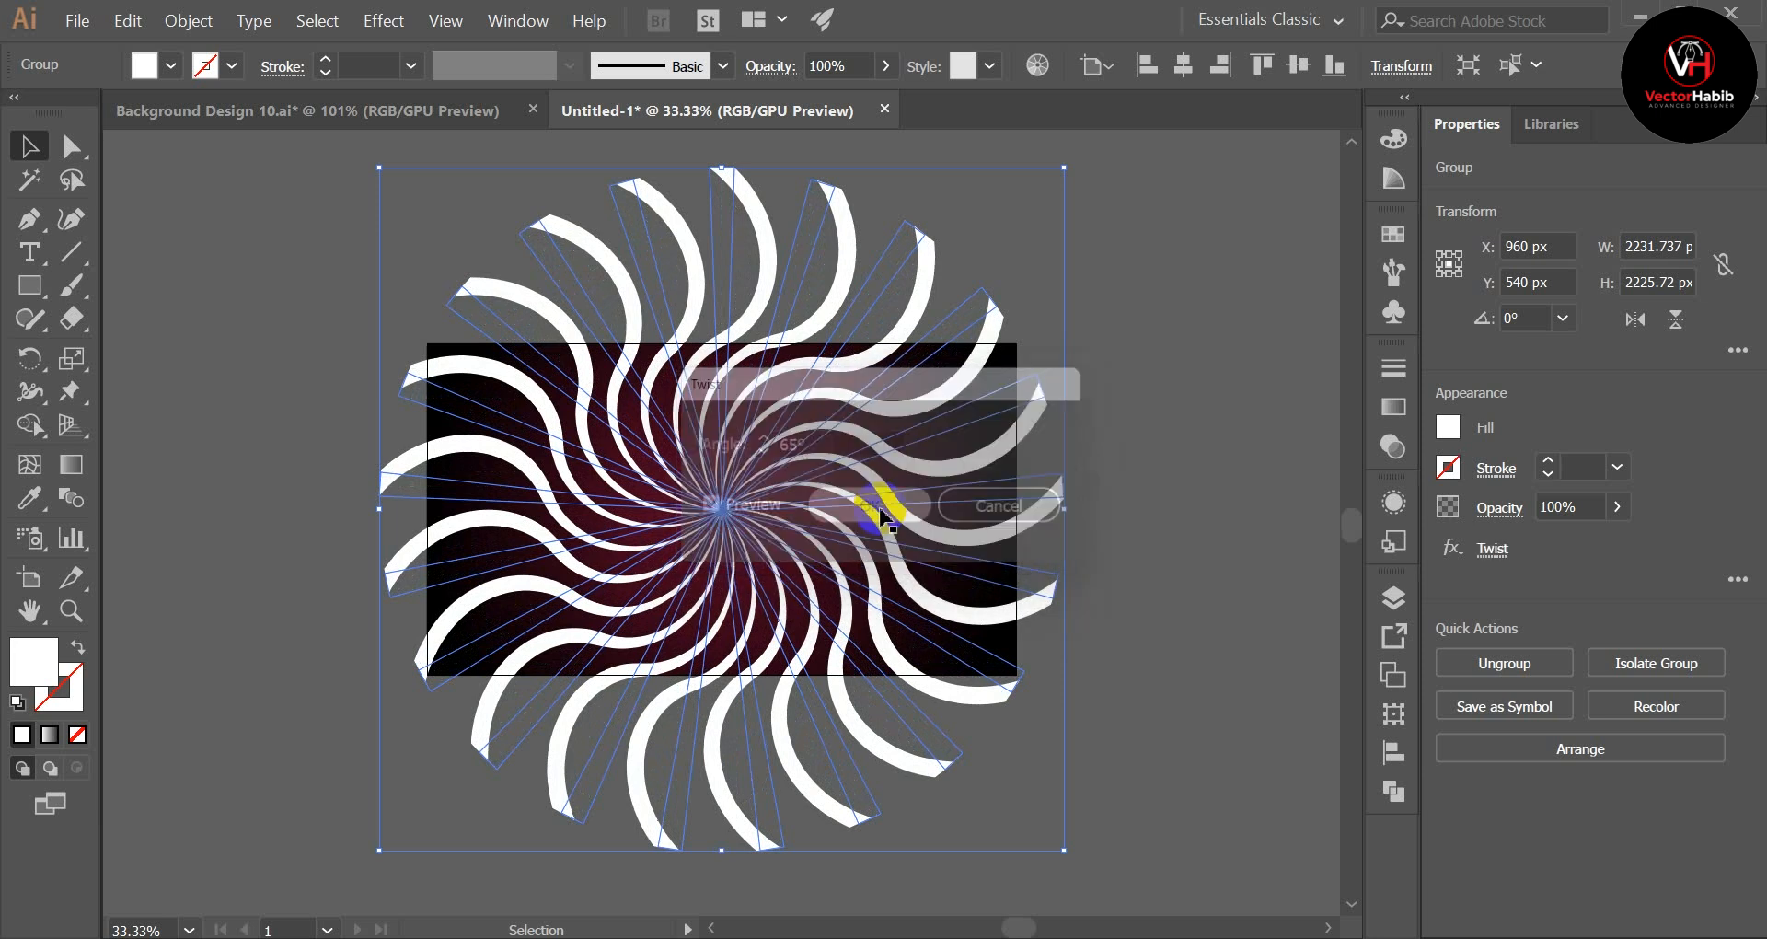
click(1158, 364)
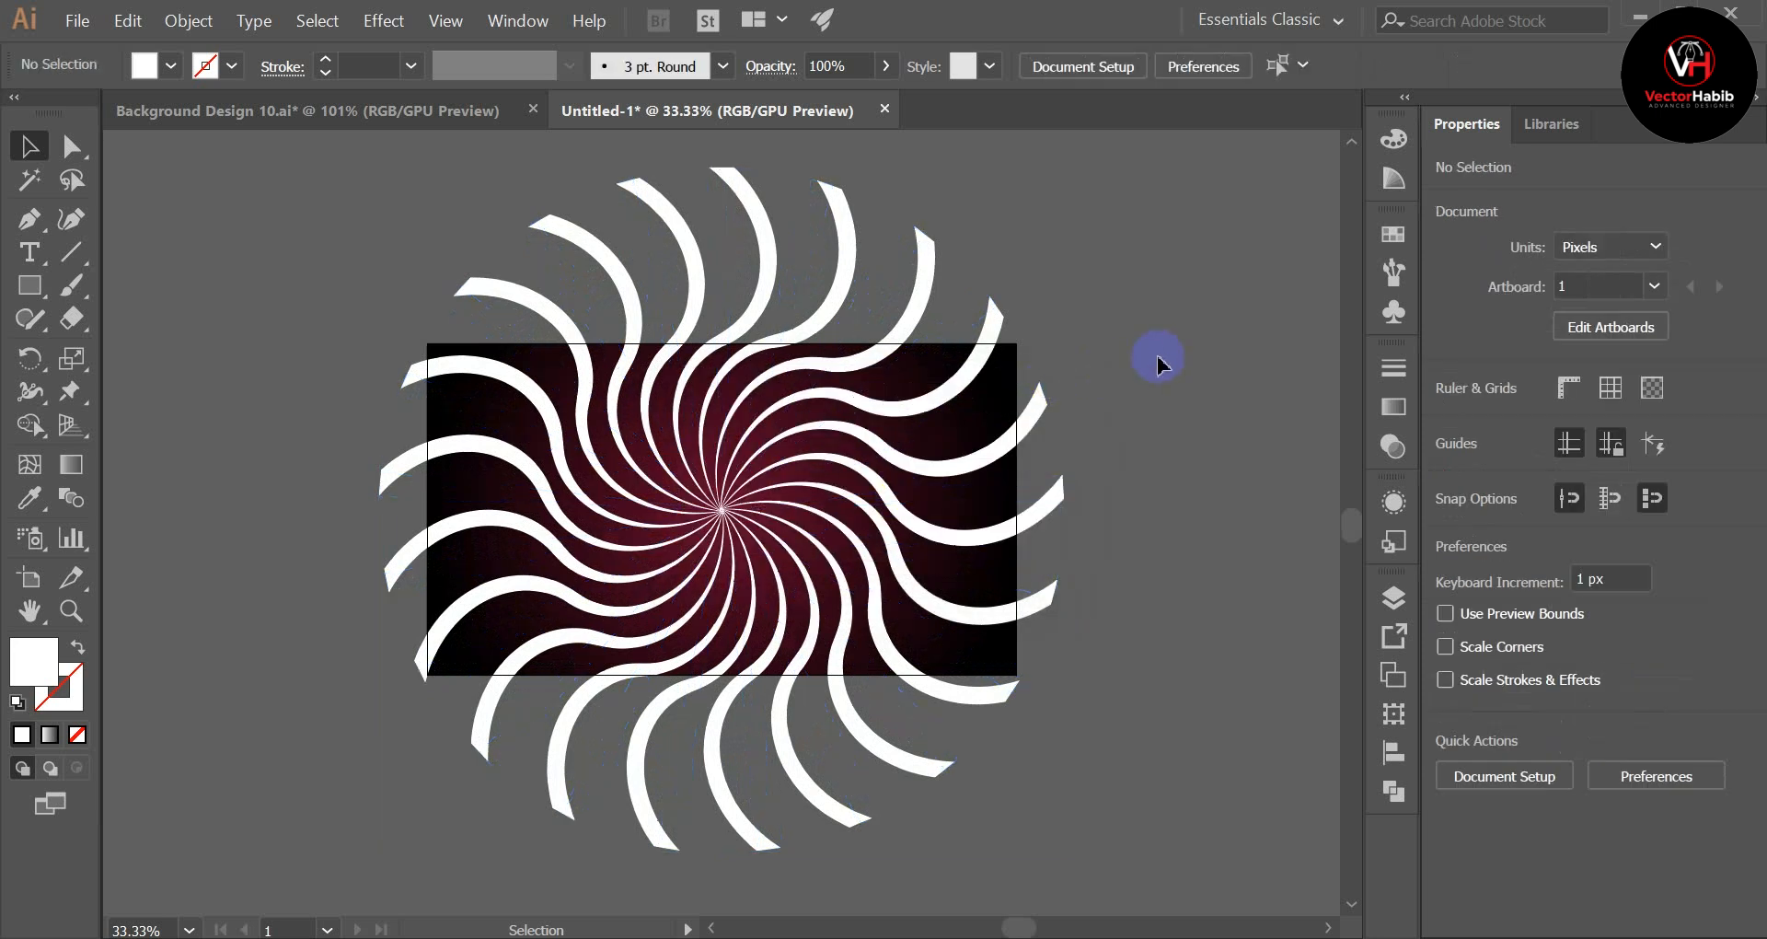
click(858, 254)
click(930, 270)
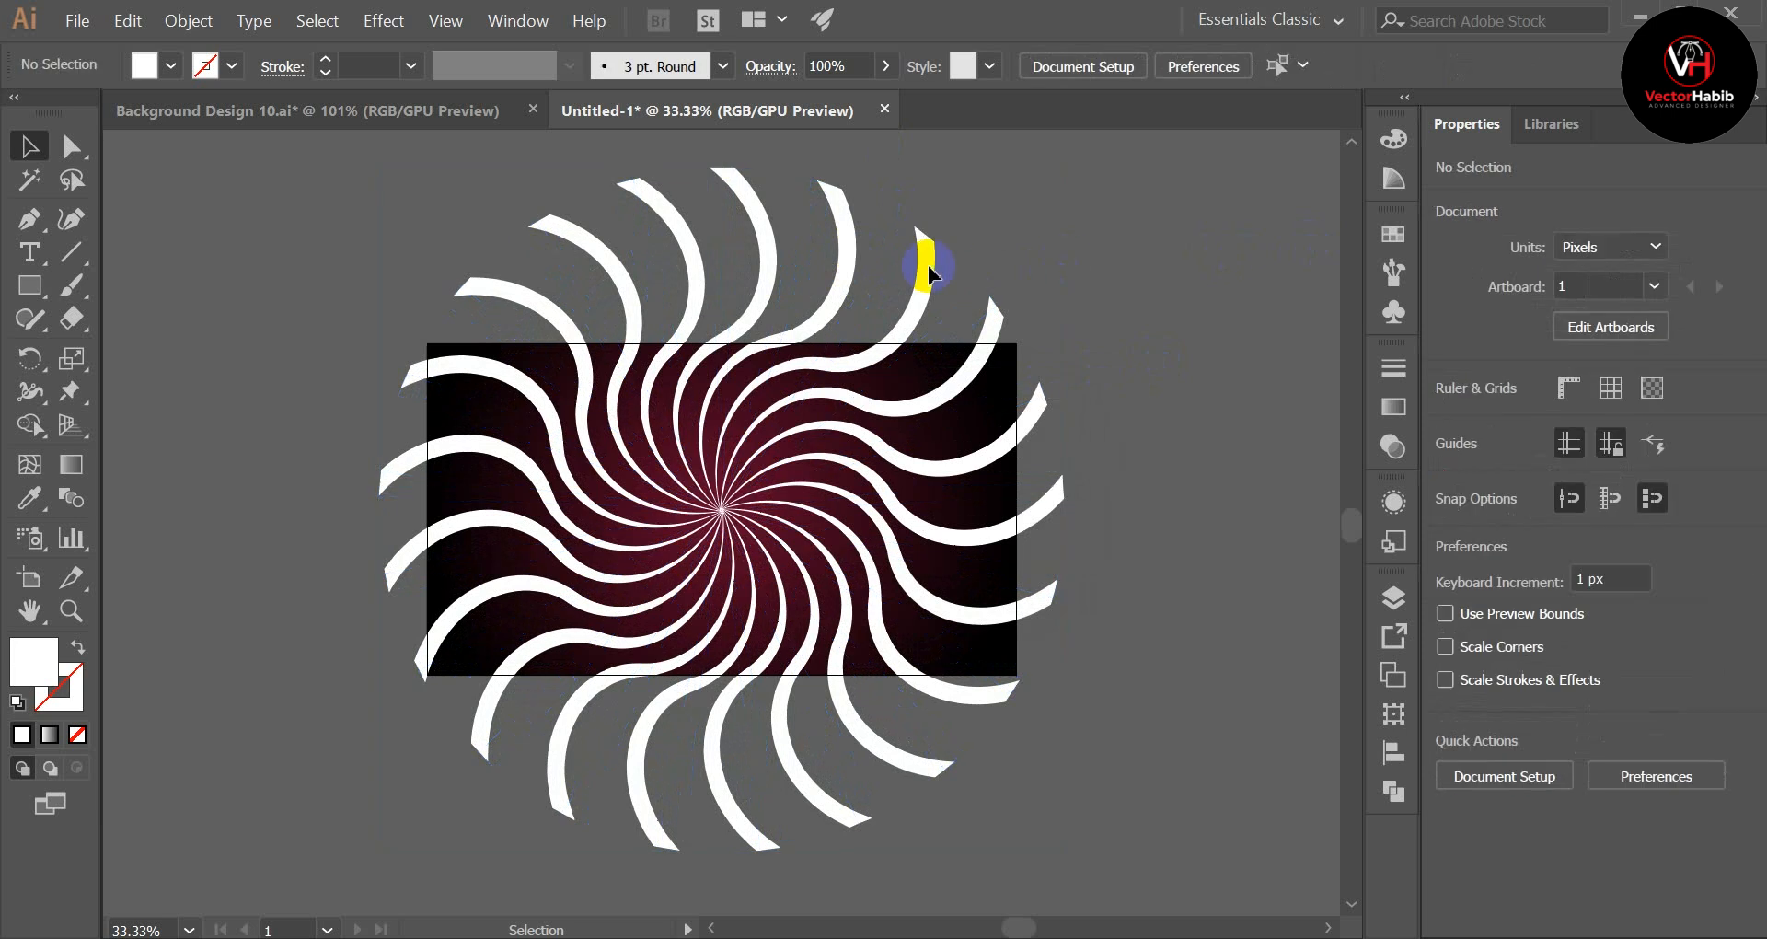
click(854, 292)
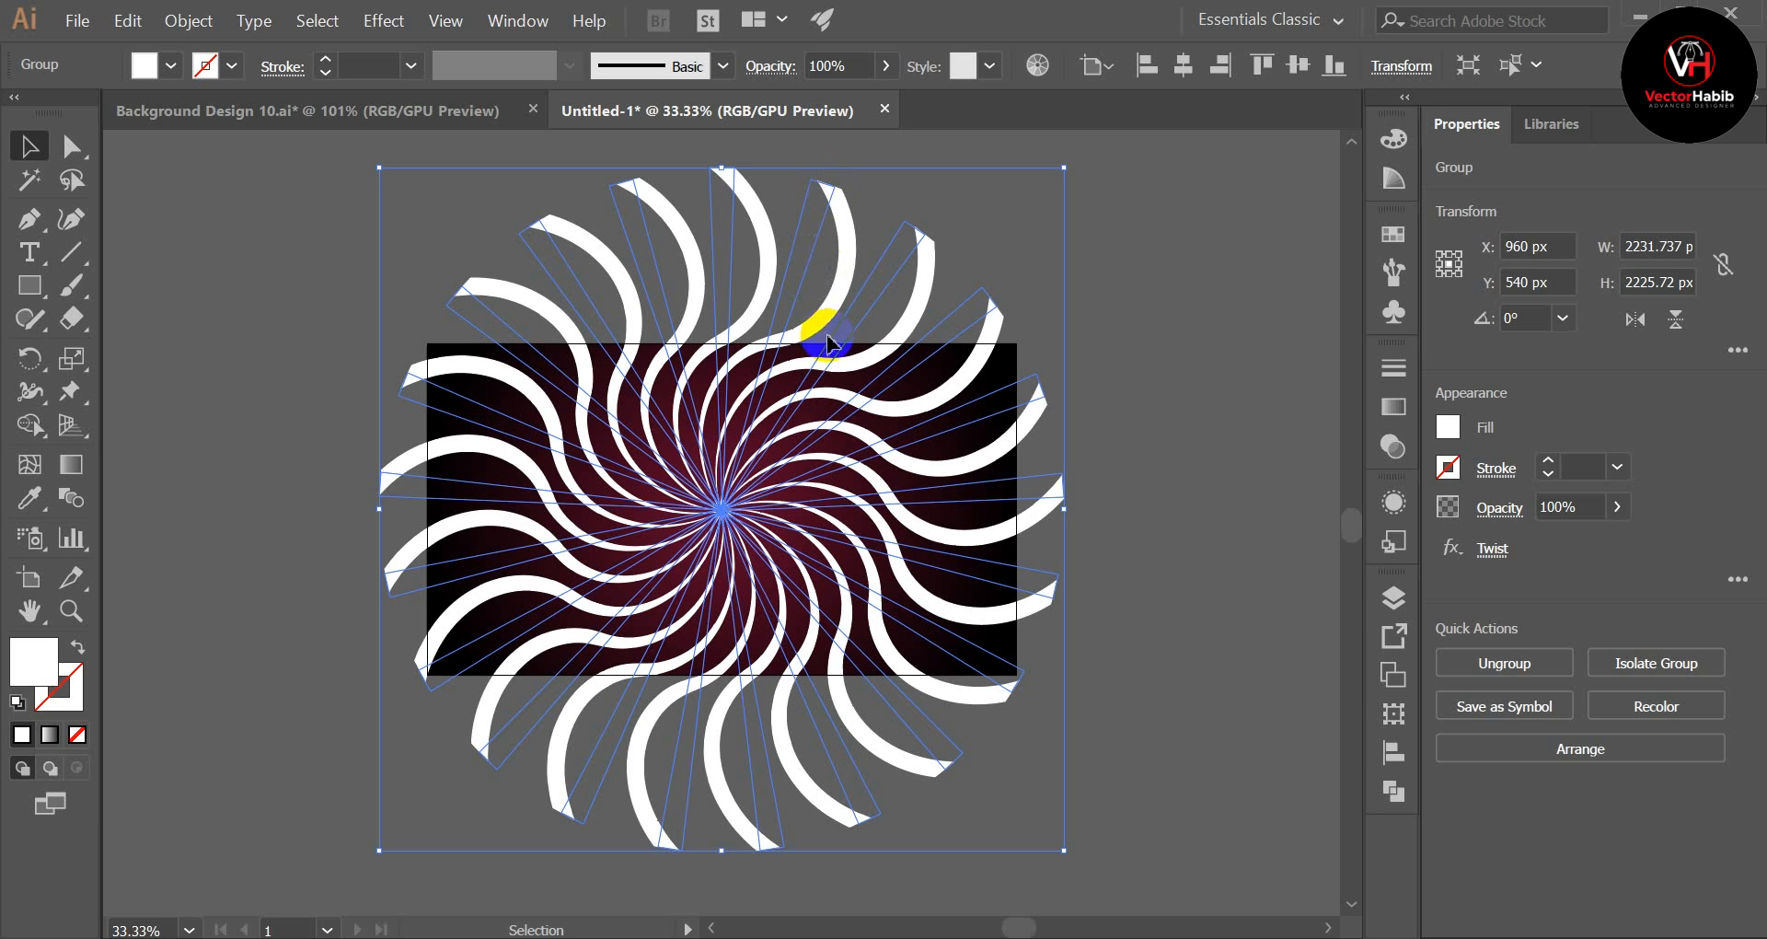
click(1157, 327)
click(843, 281)
click(1184, 367)
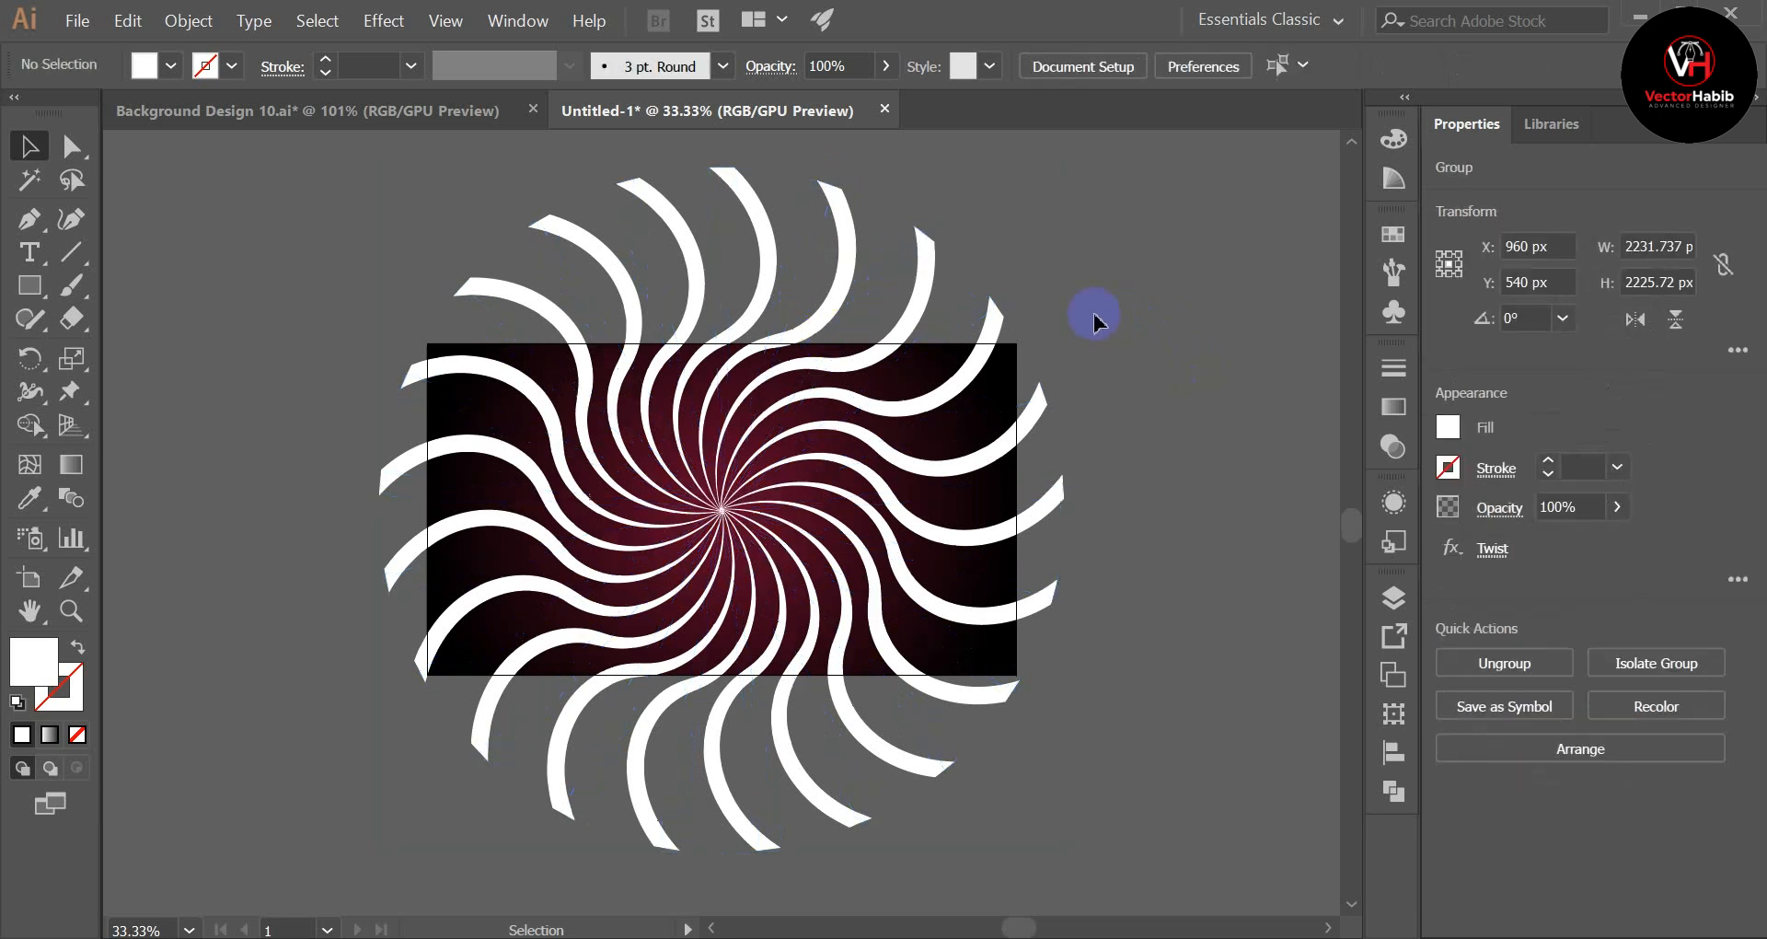
Step: Expand the appearance of the twisted ray group, and expand the resulting artwork into plain paths
click(854, 276)
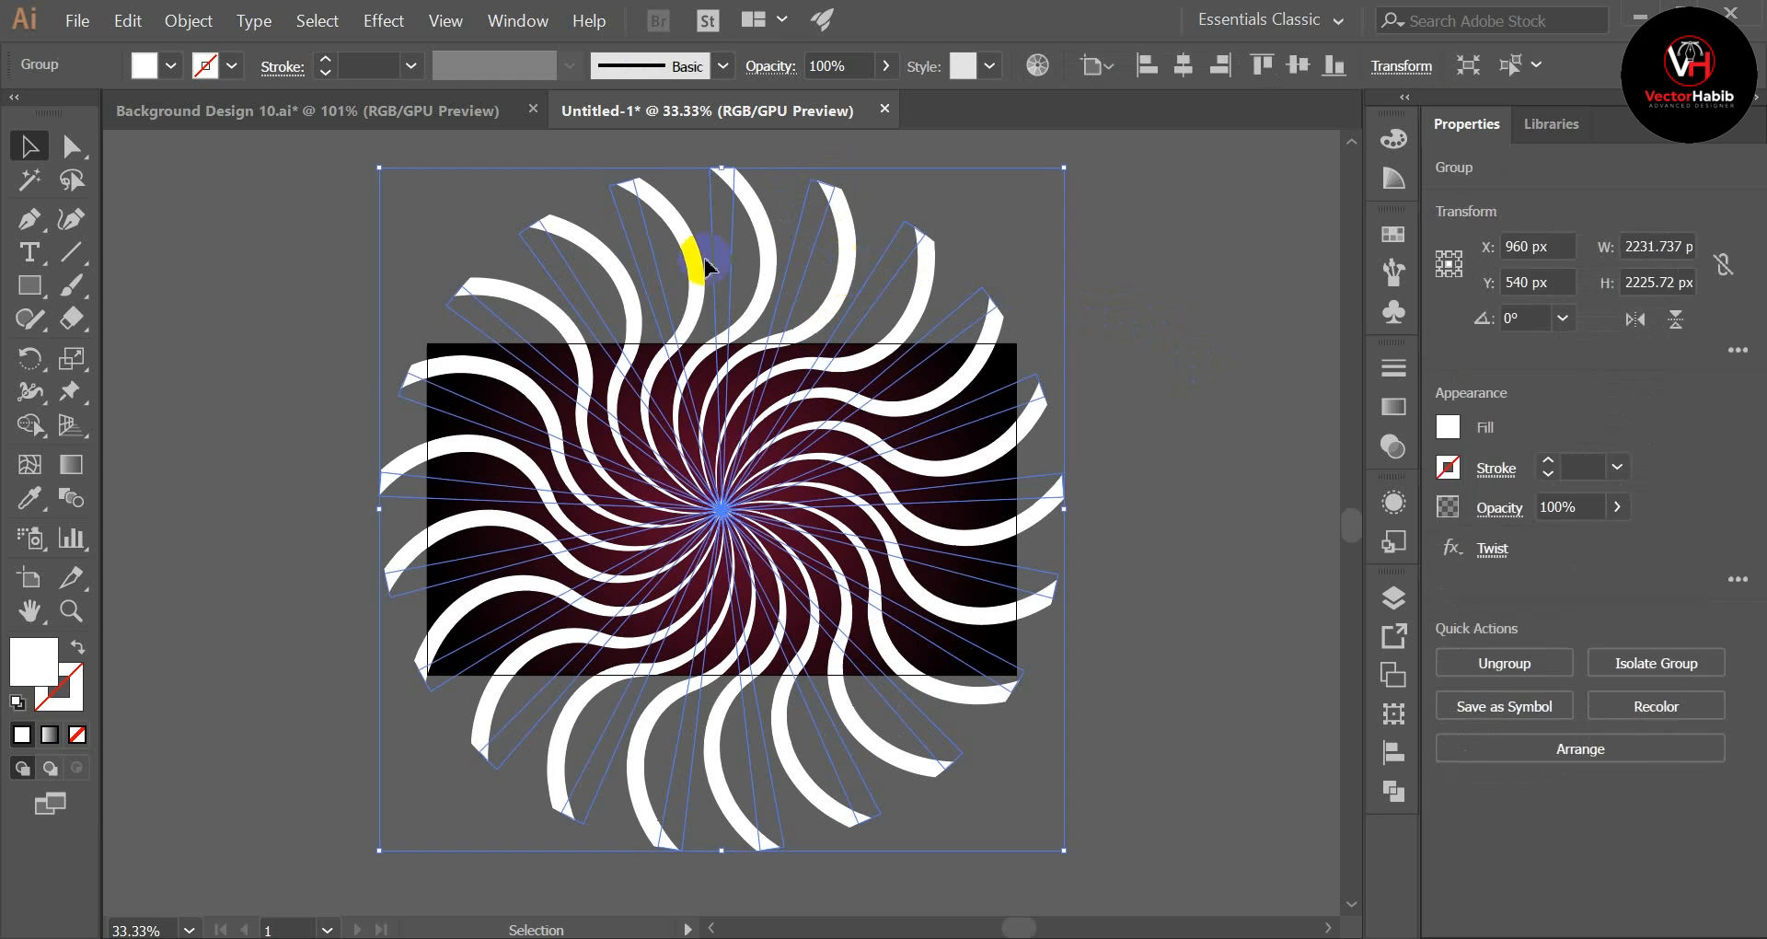
click(184, 22)
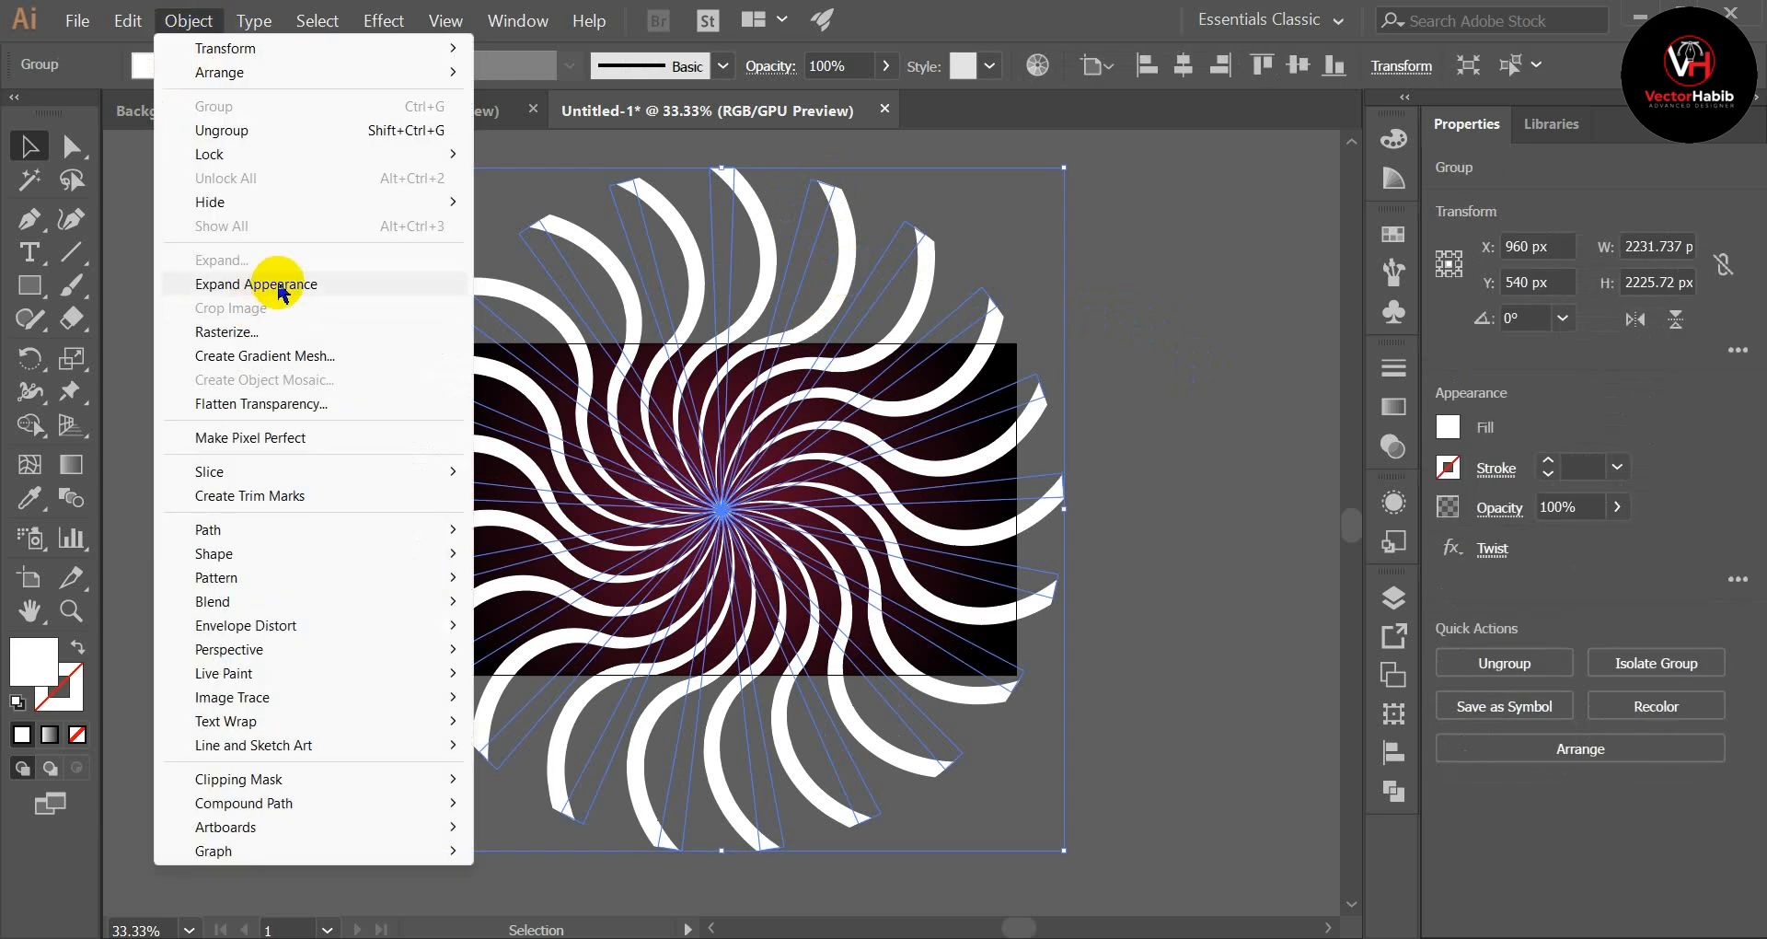
click(262, 284)
click(187, 21)
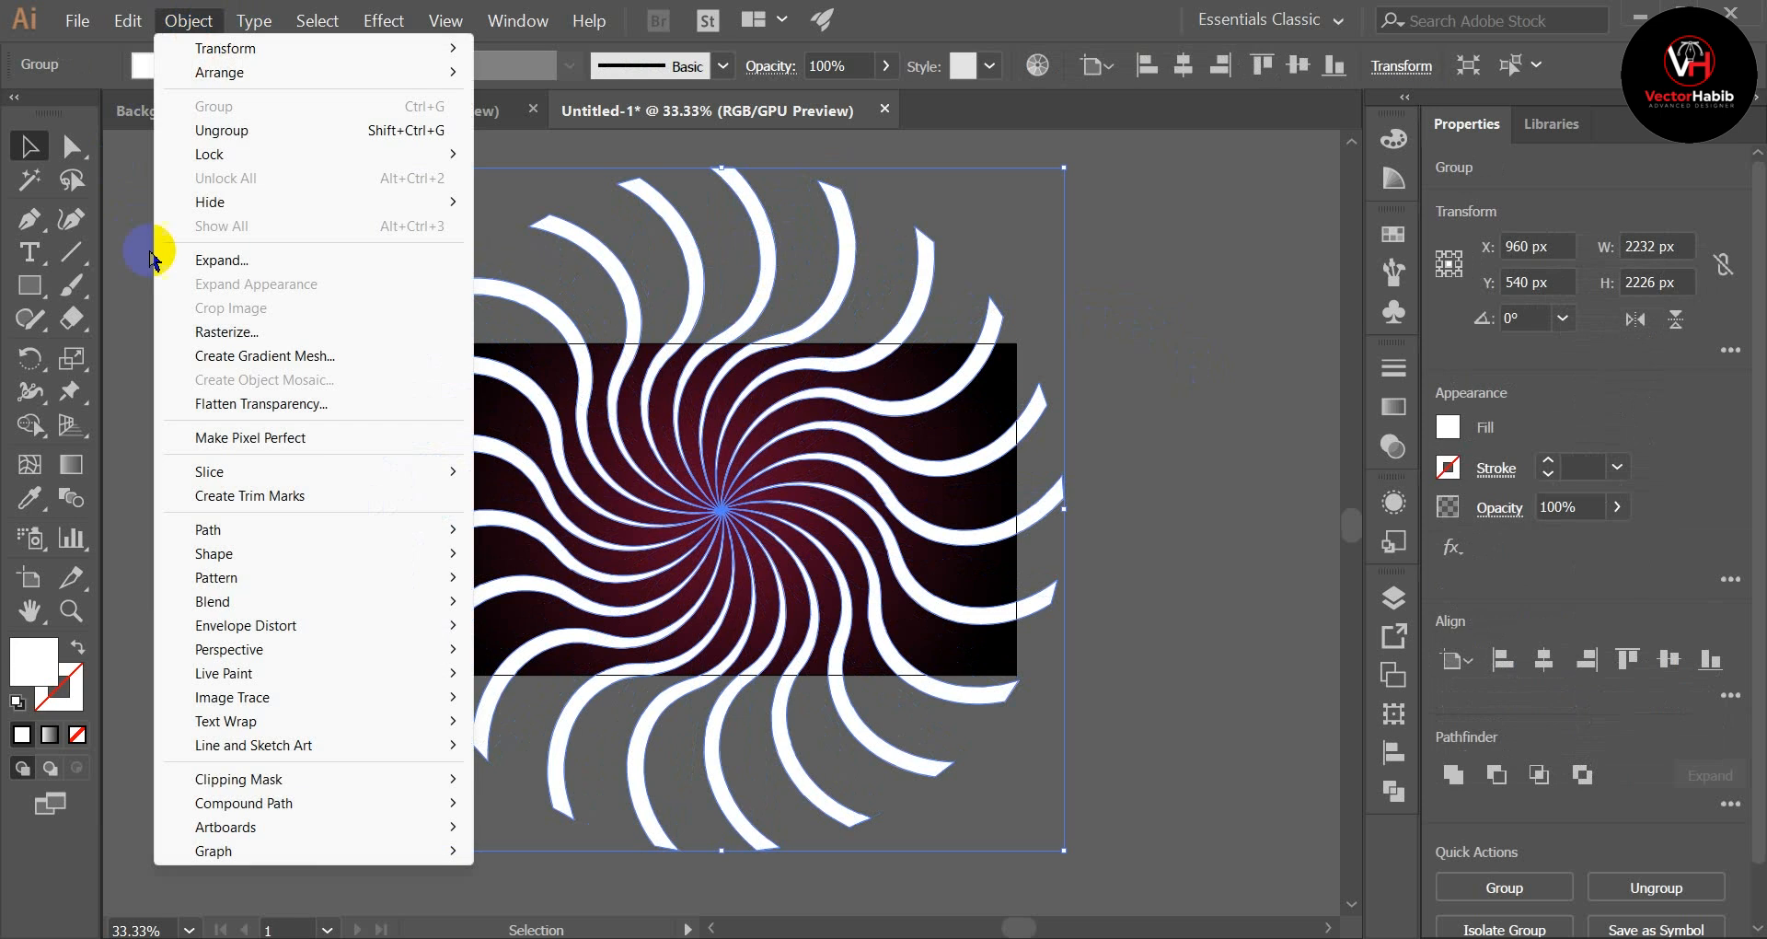
click(211, 262)
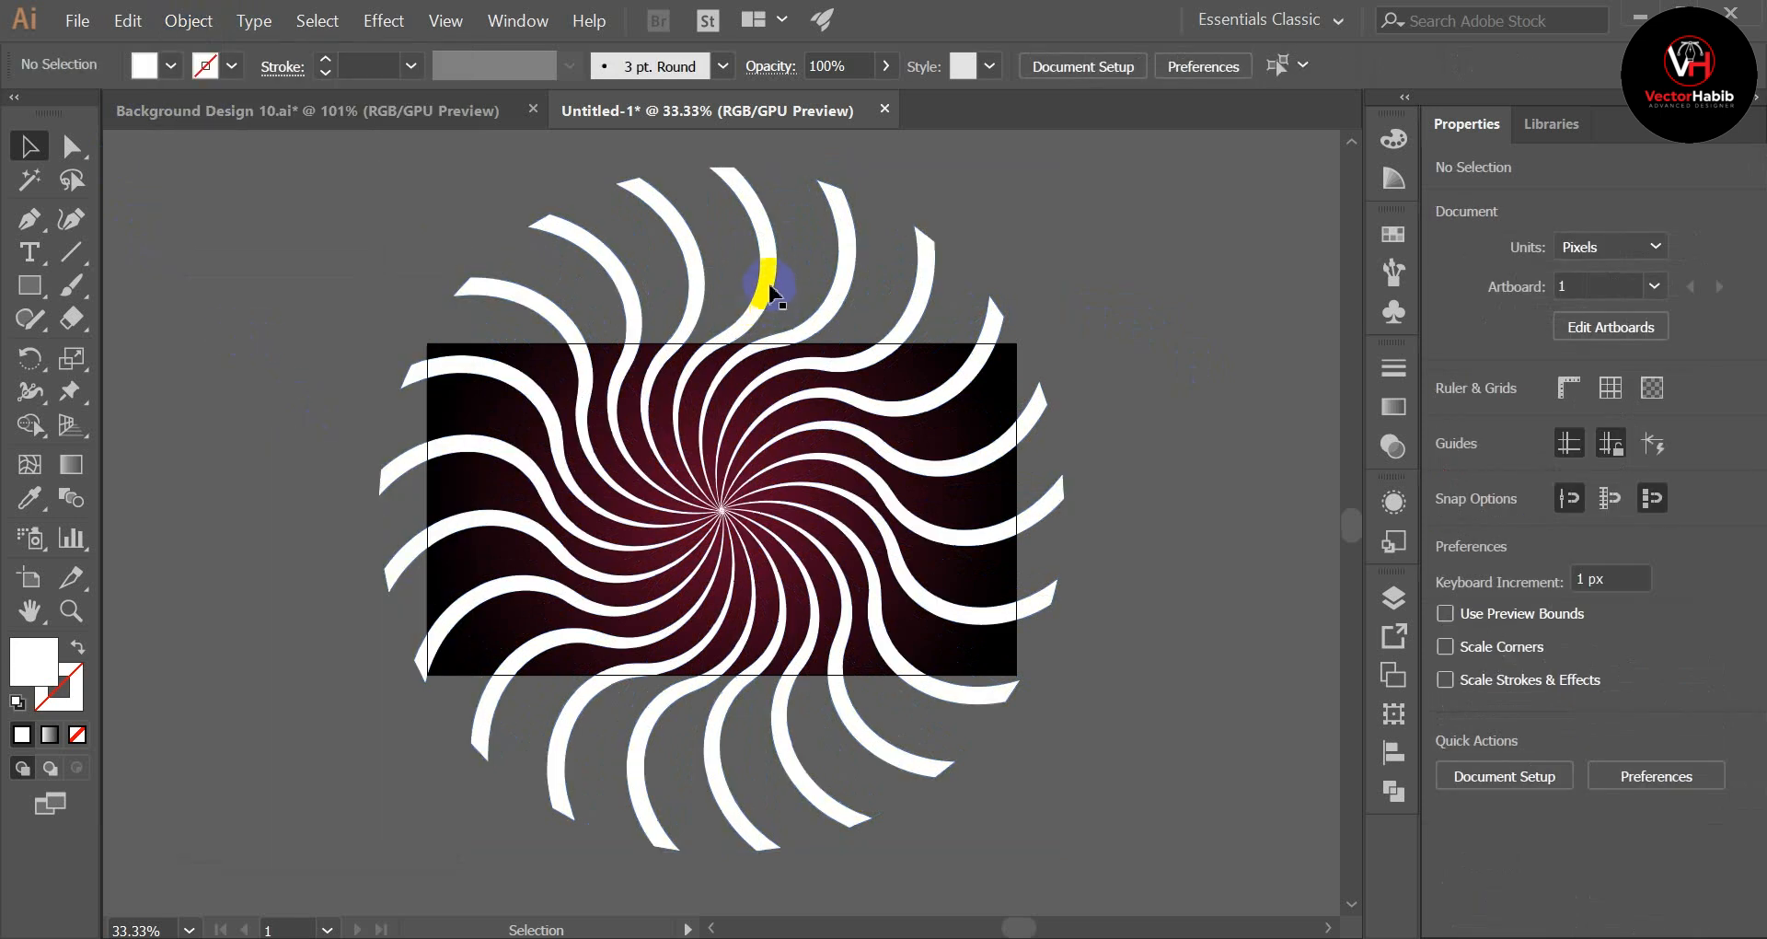
Step: Merge the expanded rays into one shape with the Pathfinder Unite operation
click(771, 293)
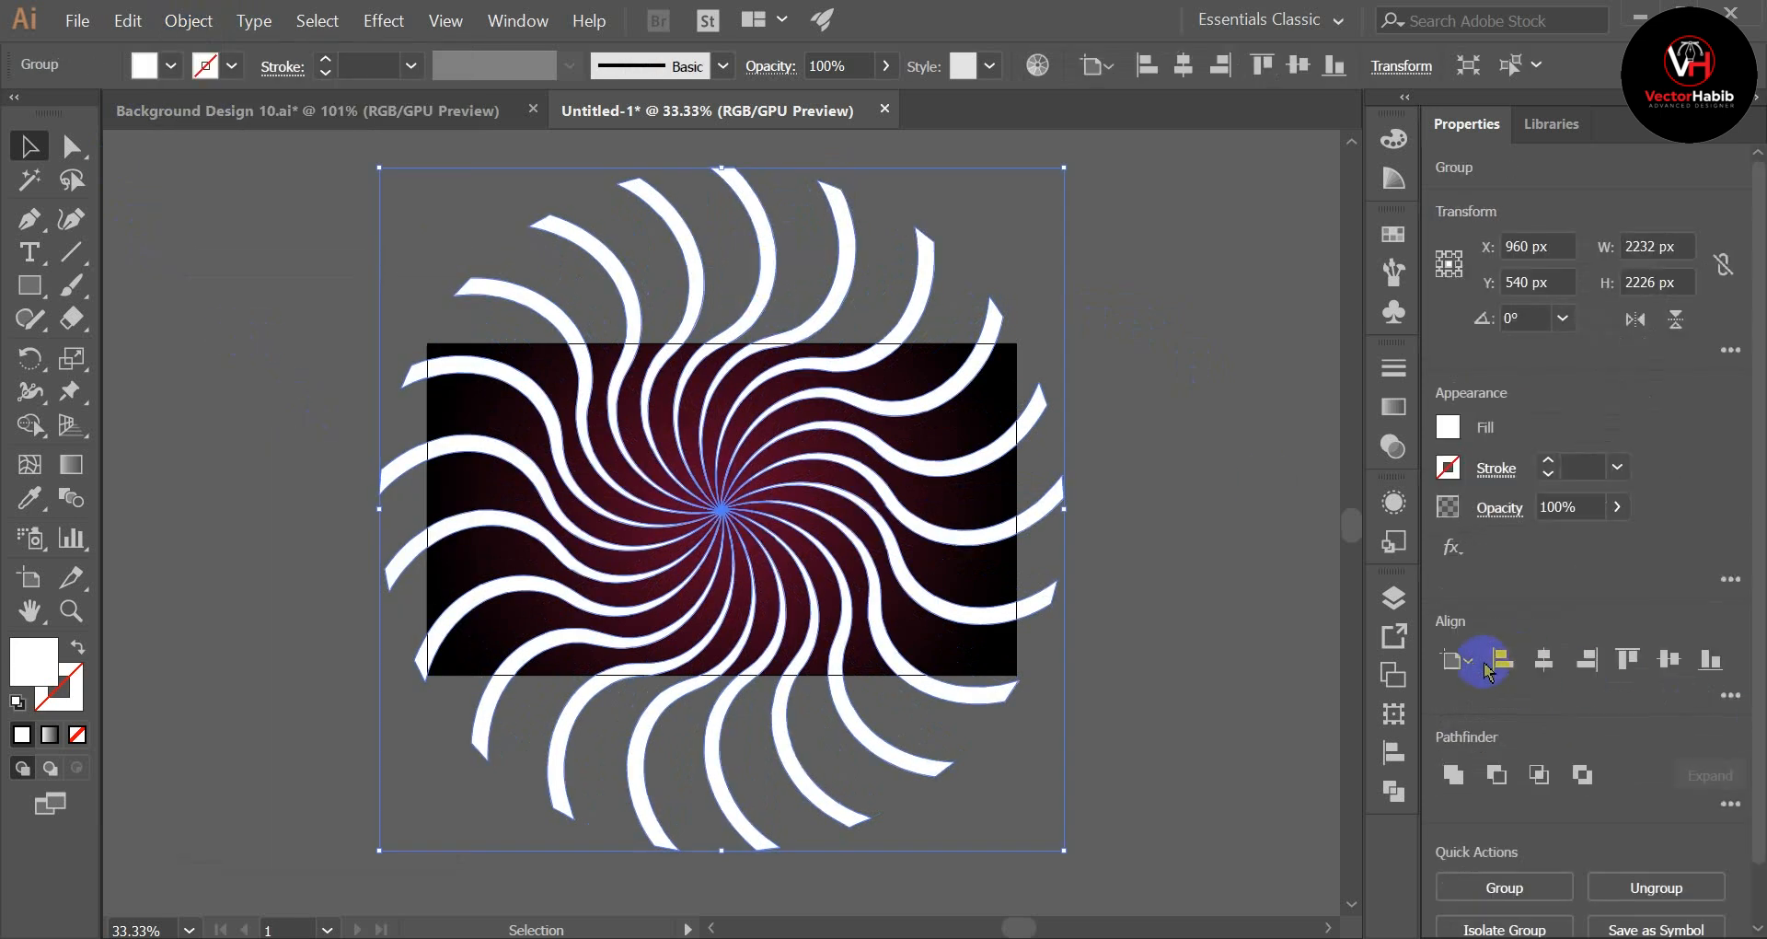
click(1394, 792)
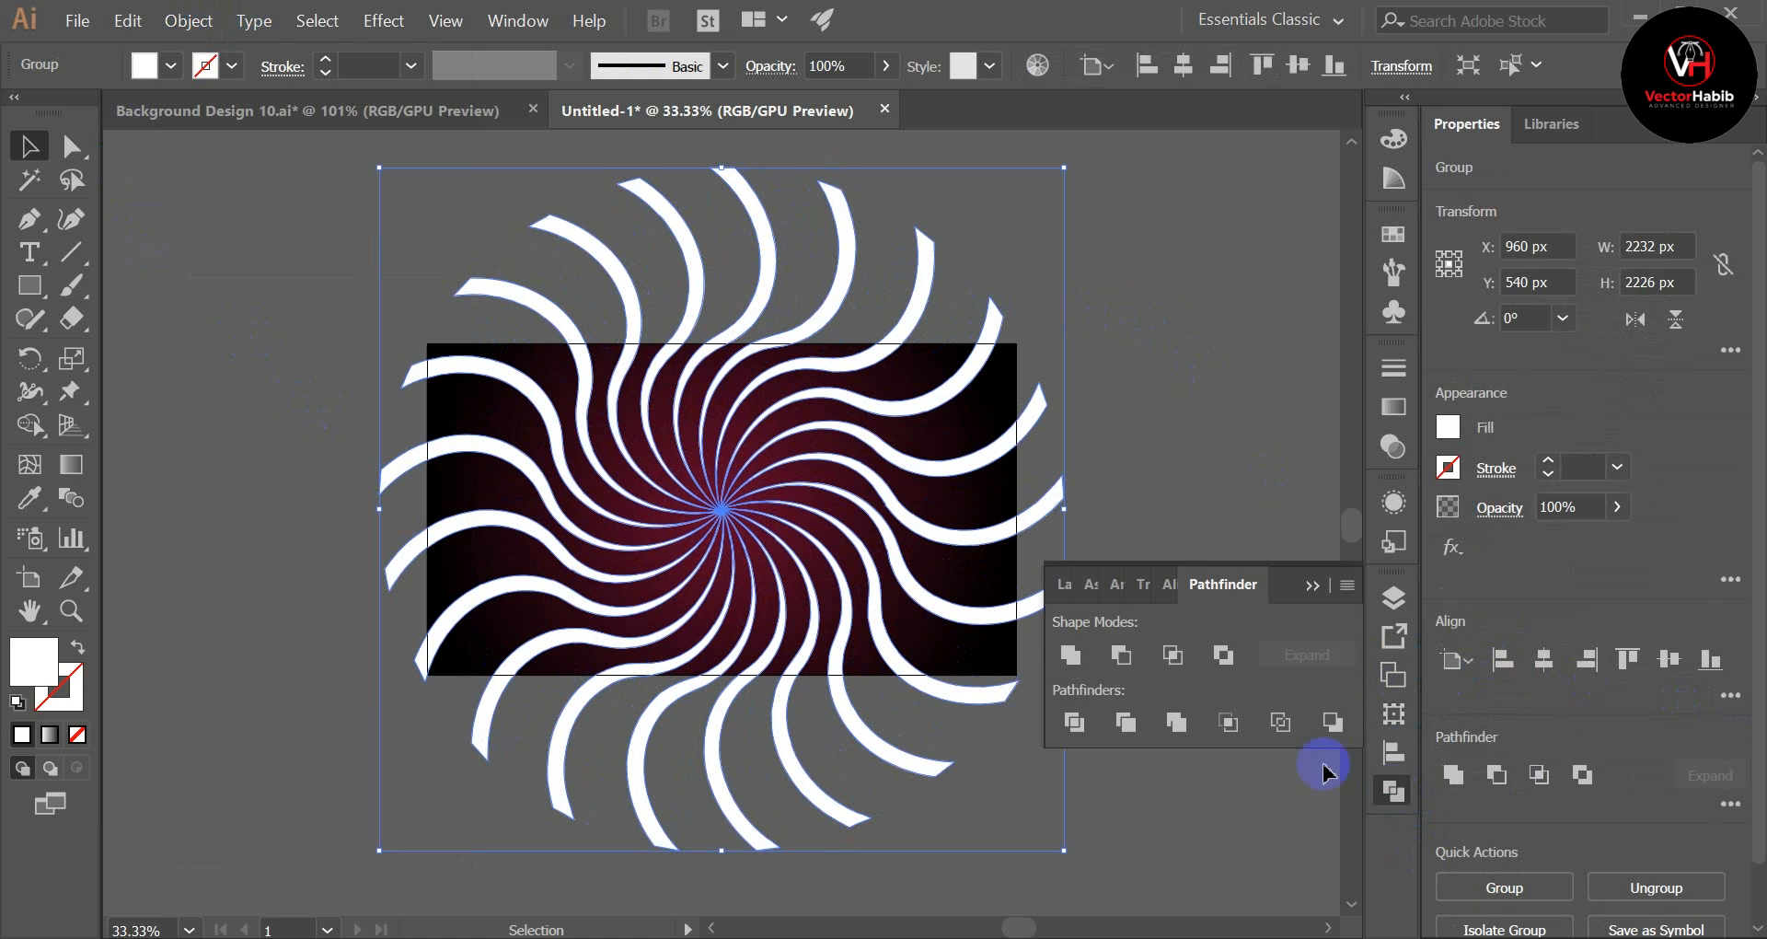
click(1311, 586)
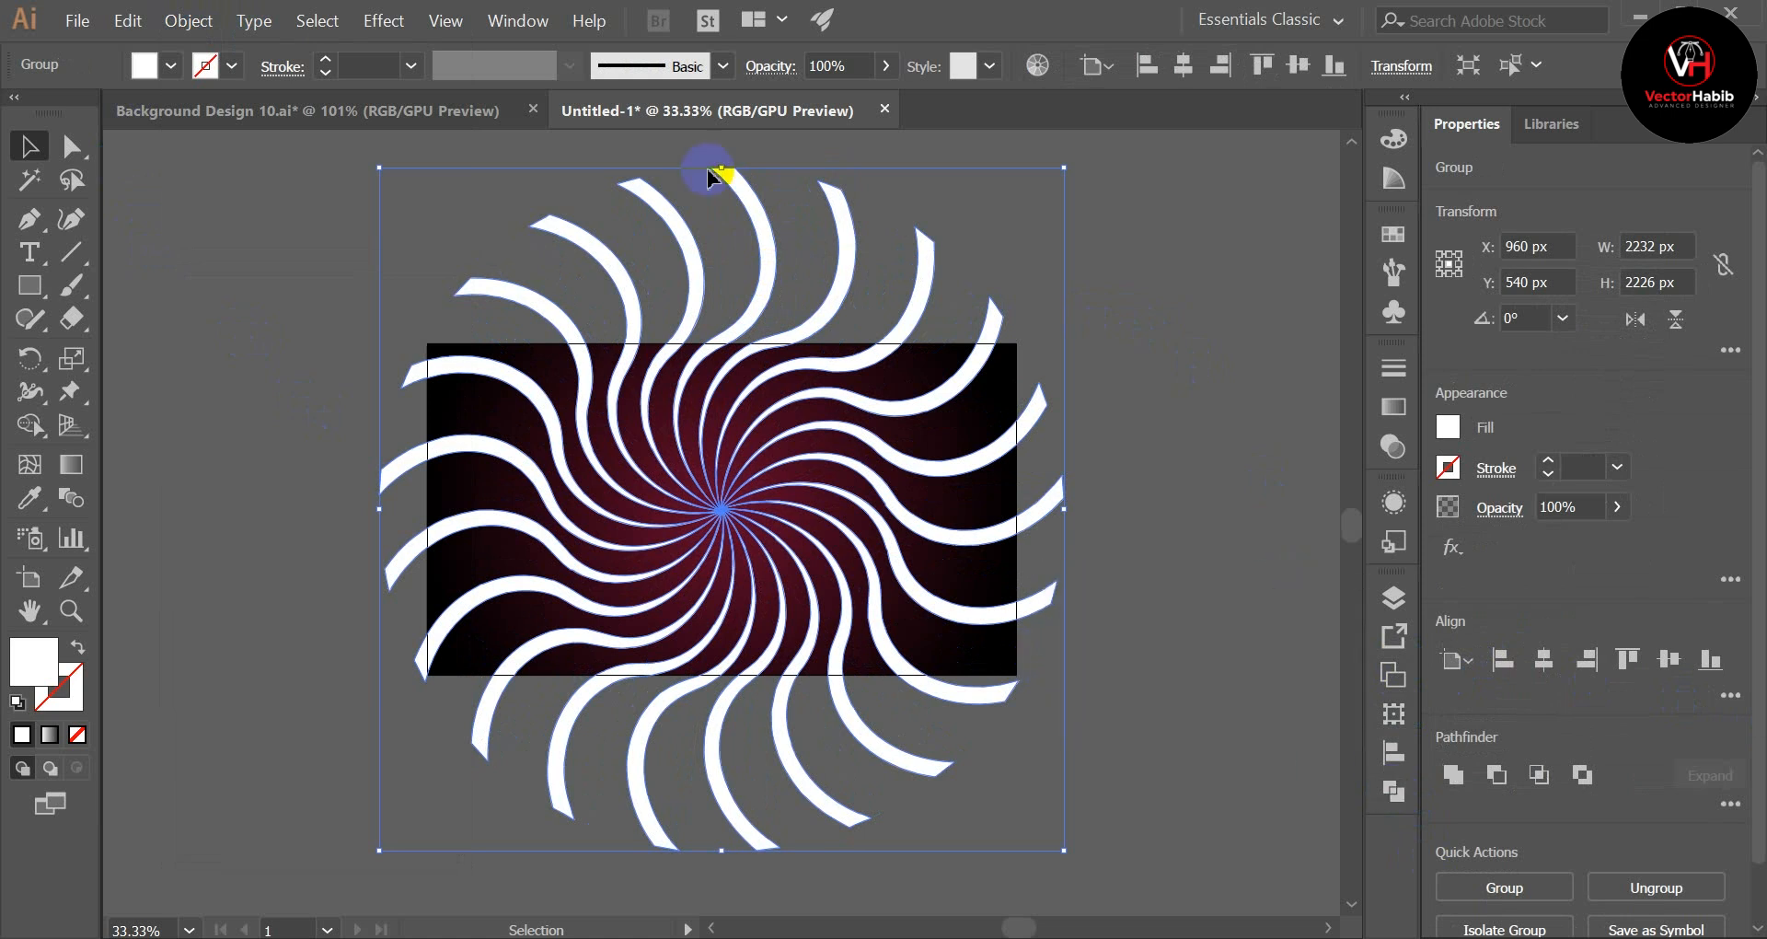
click(507, 22)
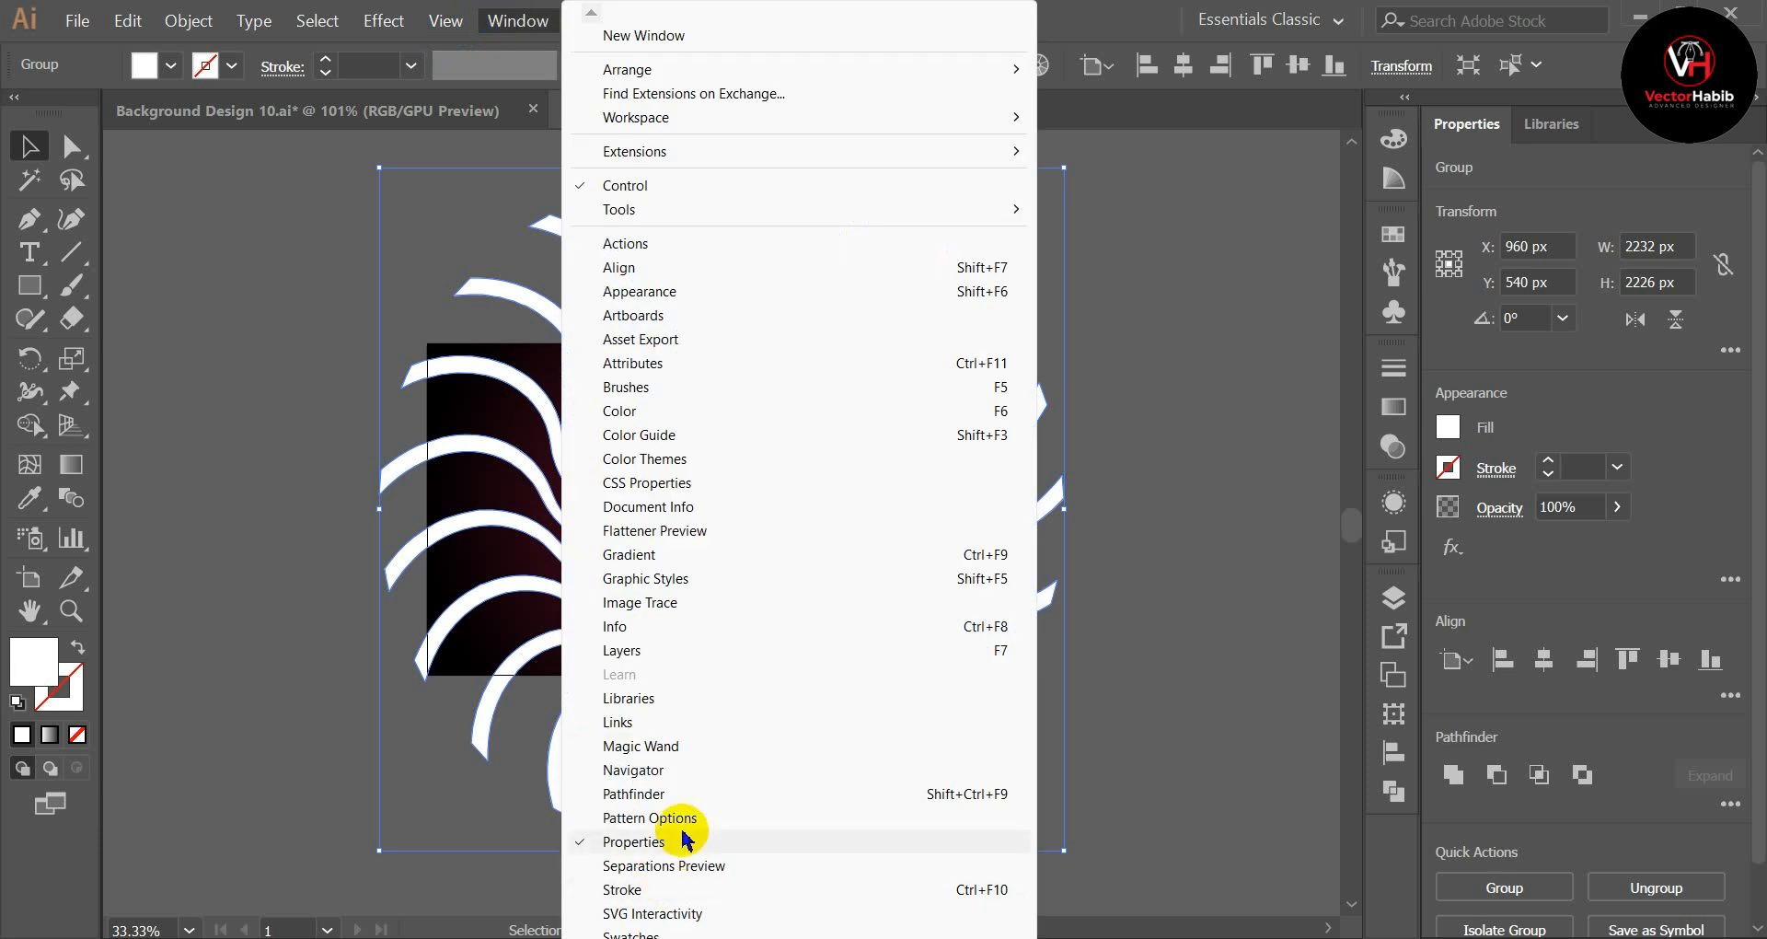
click(645, 797)
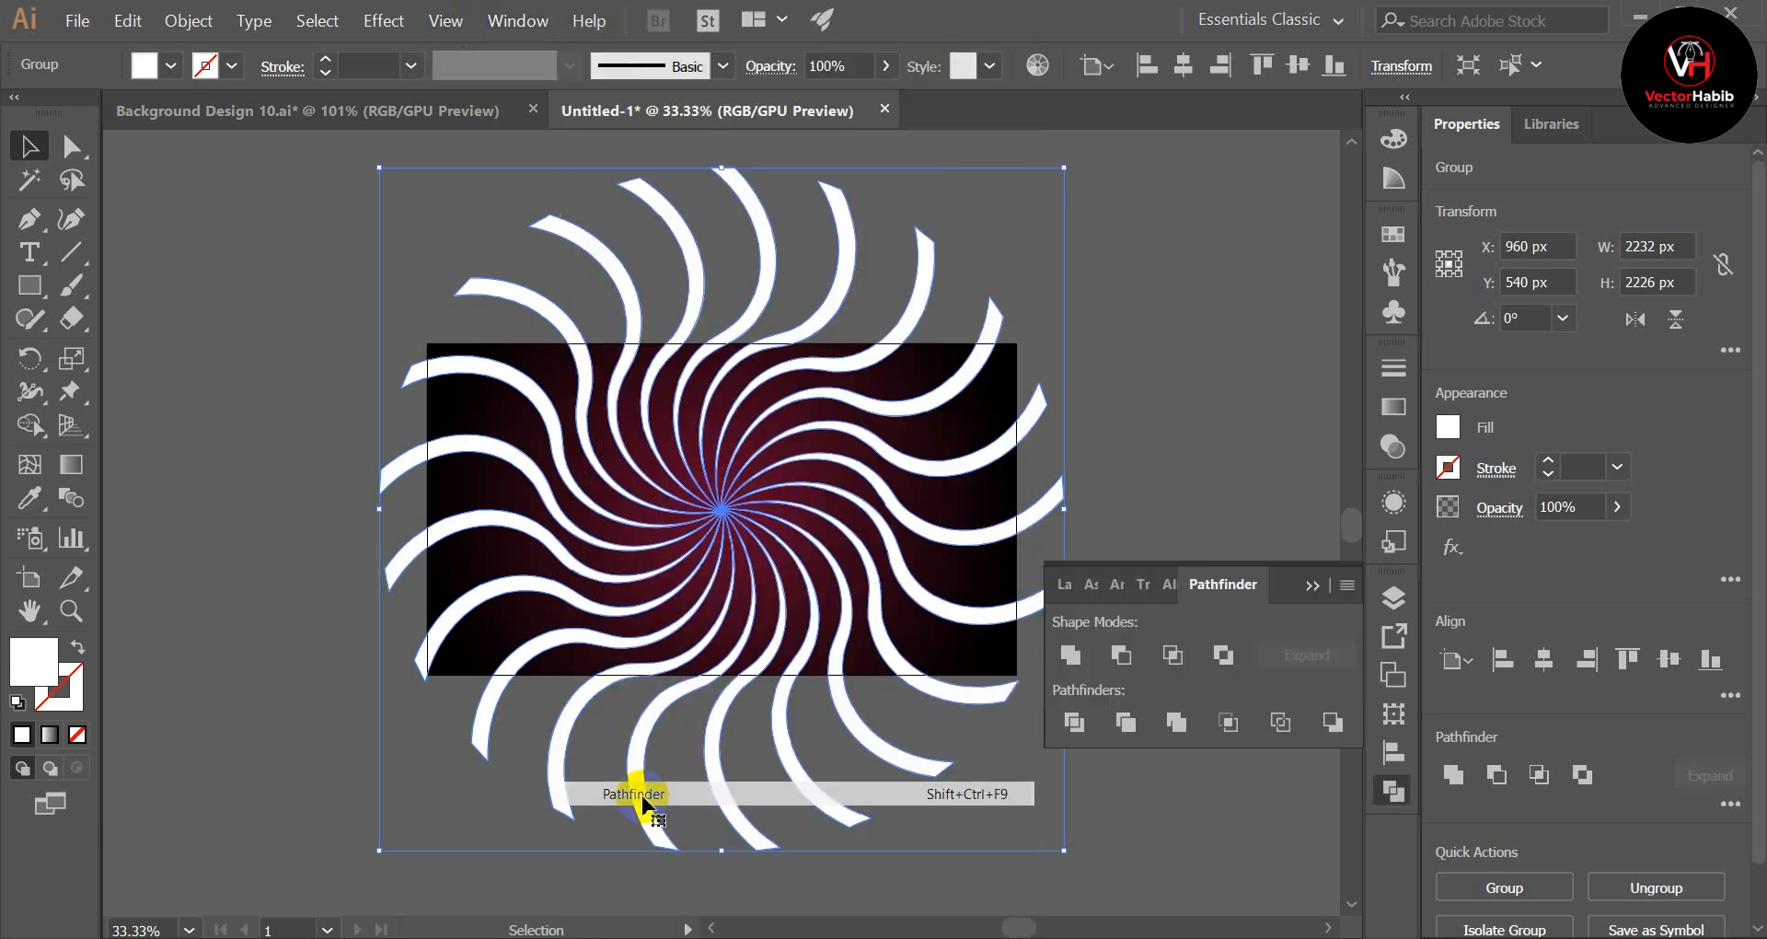
click(1068, 655)
click(1312, 585)
click(1059, 446)
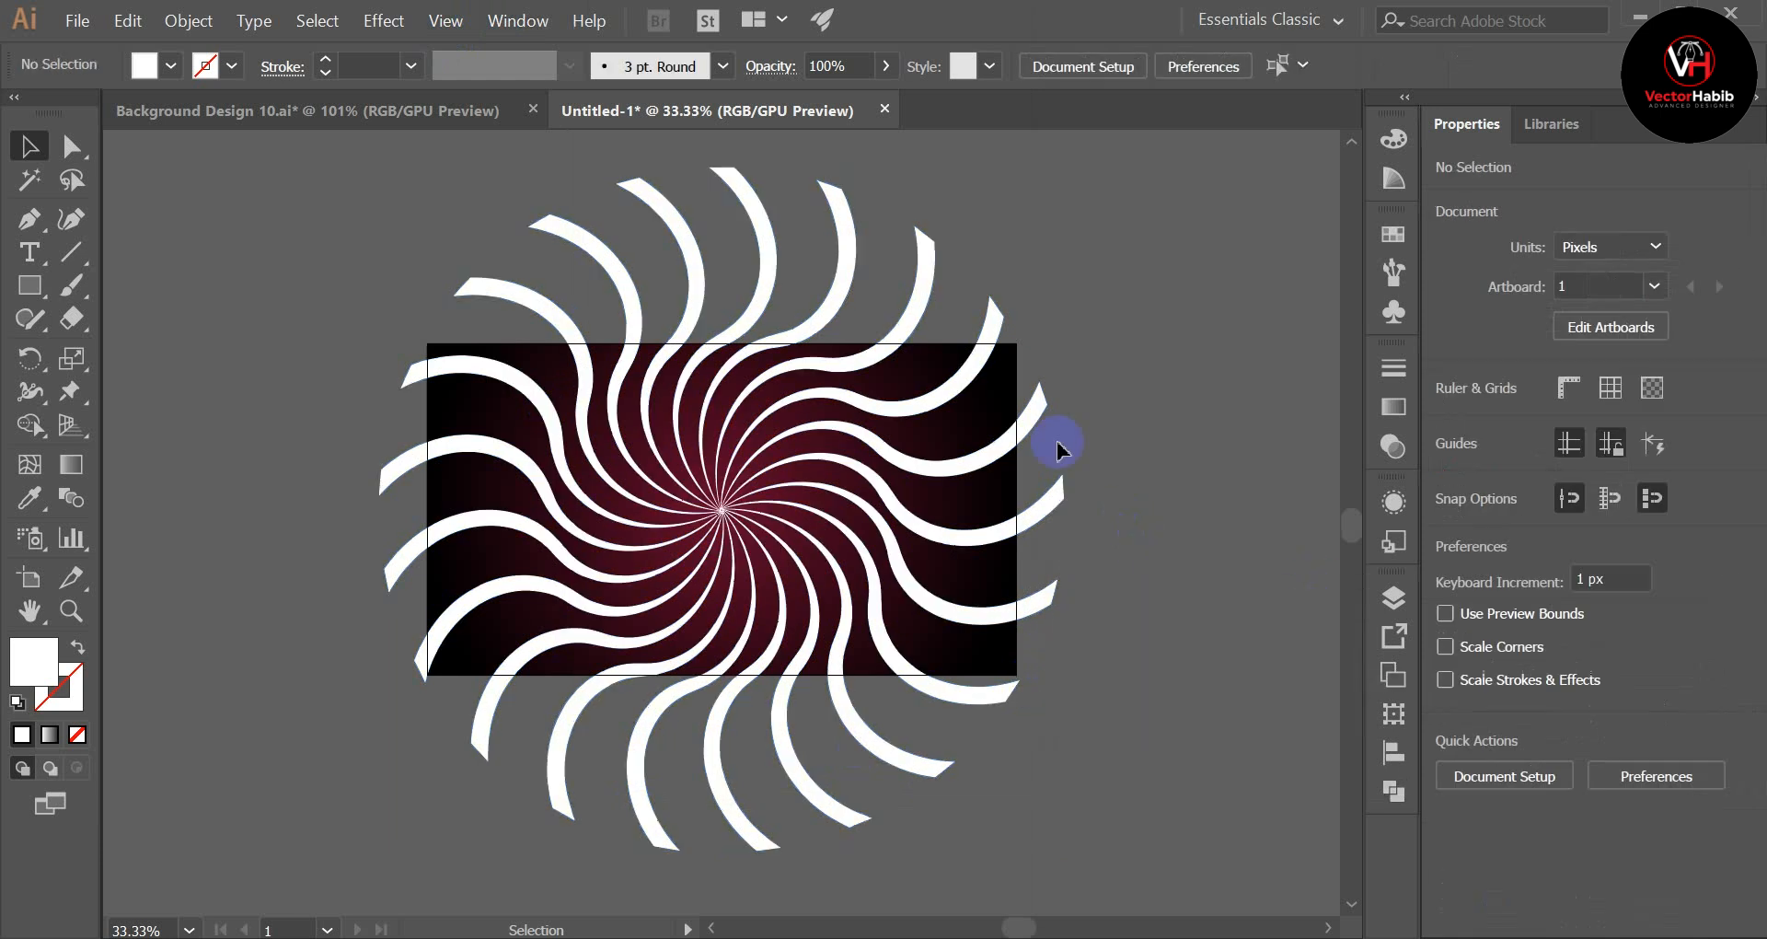
Step: Move the merged rays off the gradient rectangle to check both objects, and re-centre the rays horizontally and vertically on the artboard
drag(1036, 419, 346, 459)
click(809, 497)
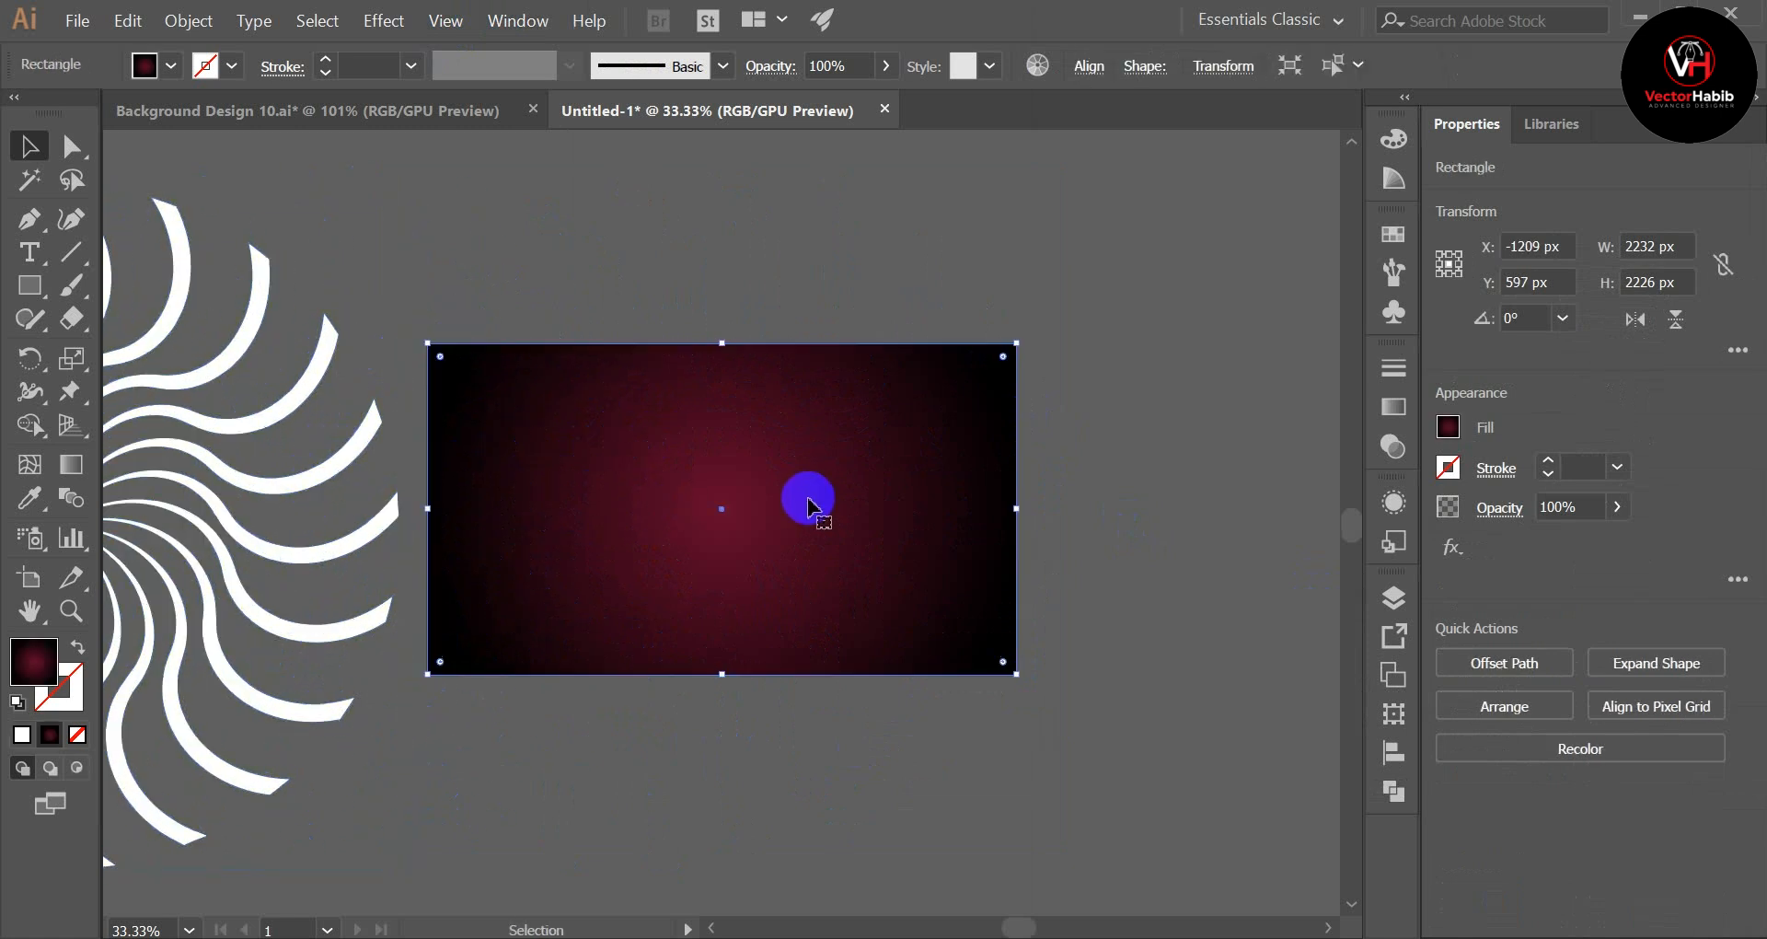
drag(272, 505, 947, 466)
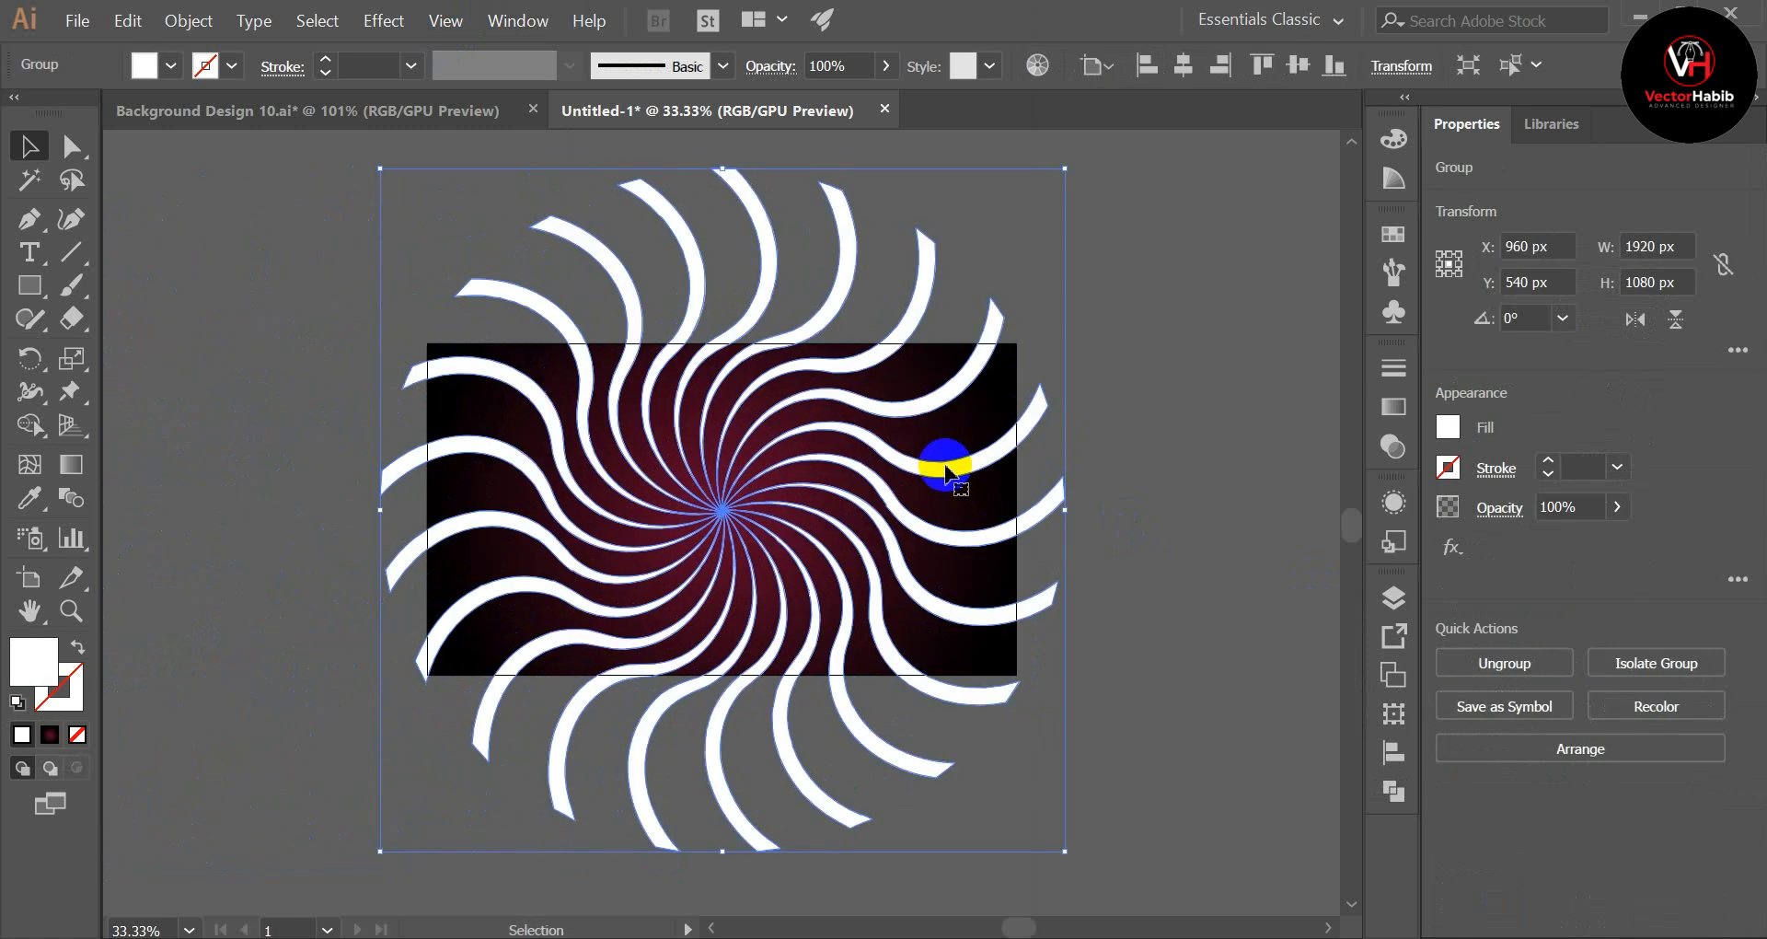
click(1185, 65)
click(1299, 64)
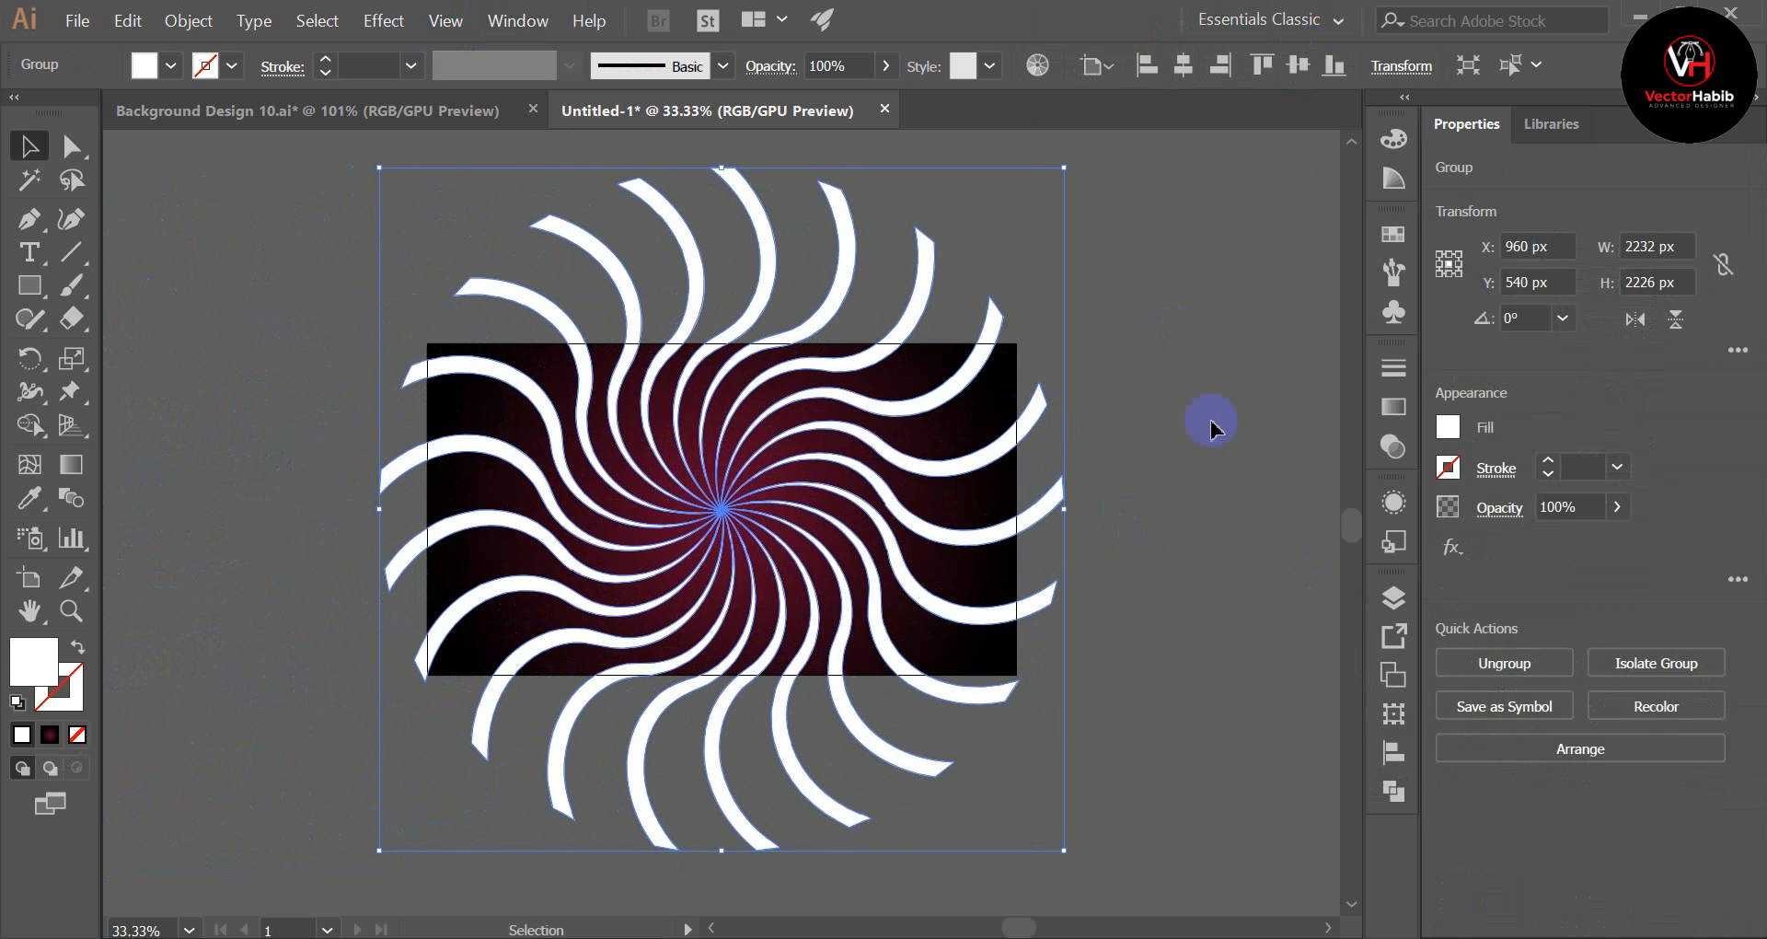
click(1210, 424)
Step: Try the white rays at reduced opacity down to 42%, and restore their opacity to 100%
click(920, 419)
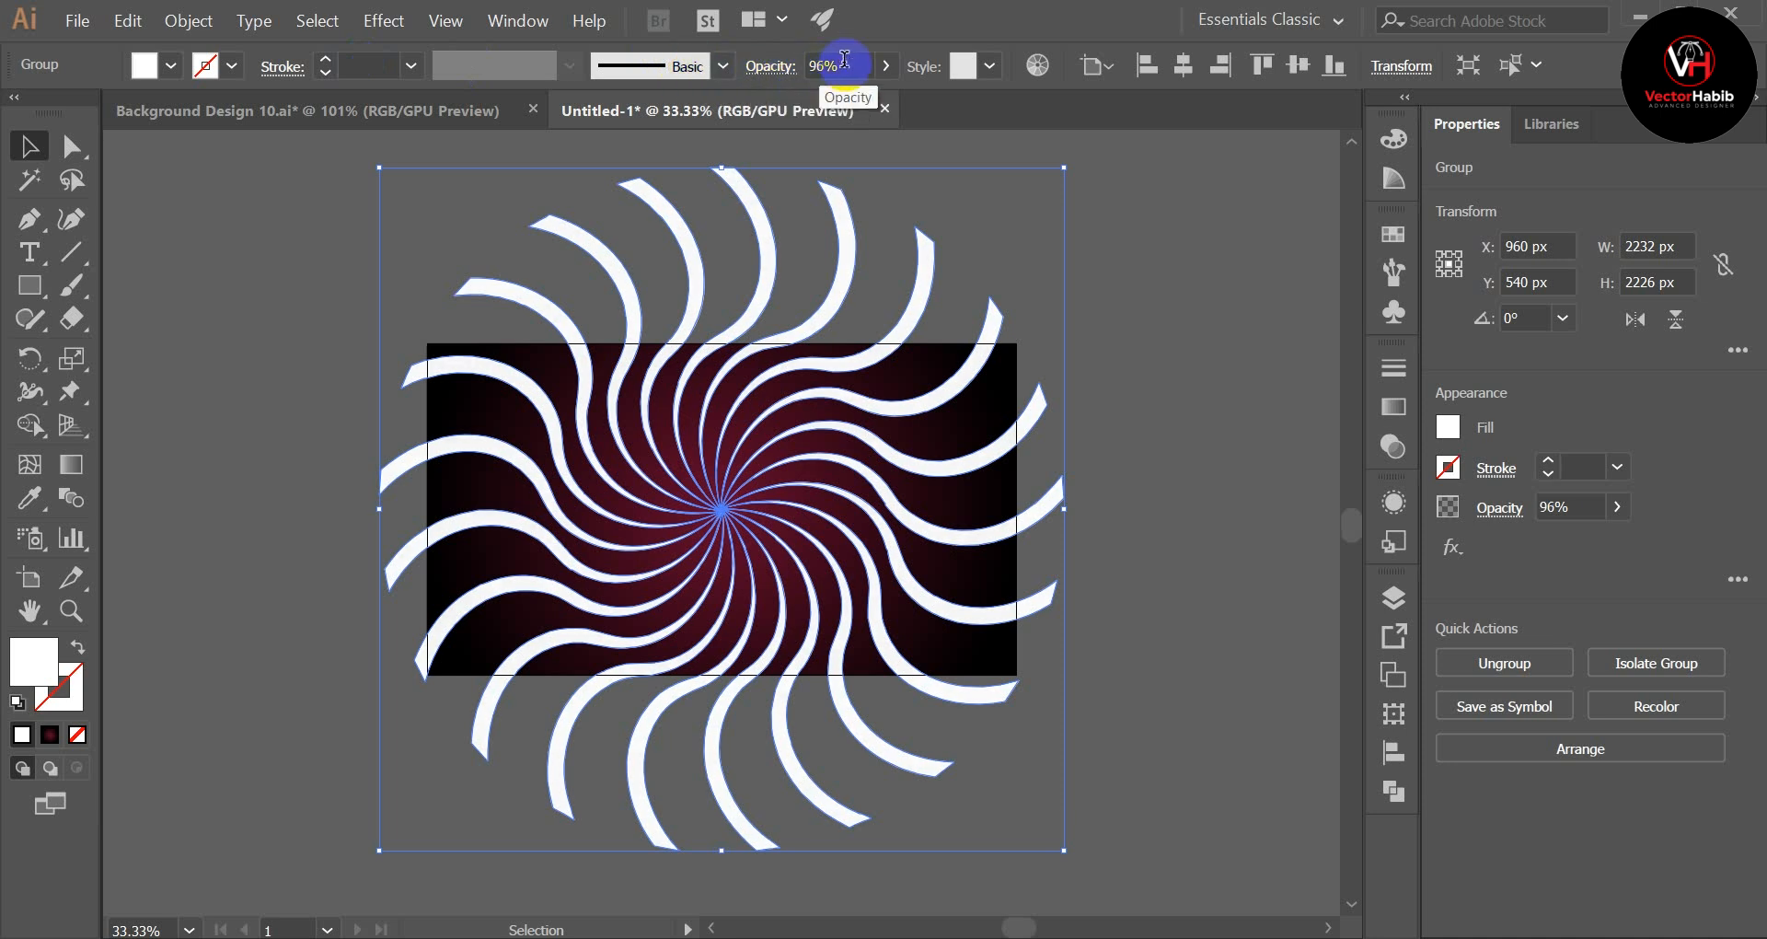
scroll(844, 60, down, 20)
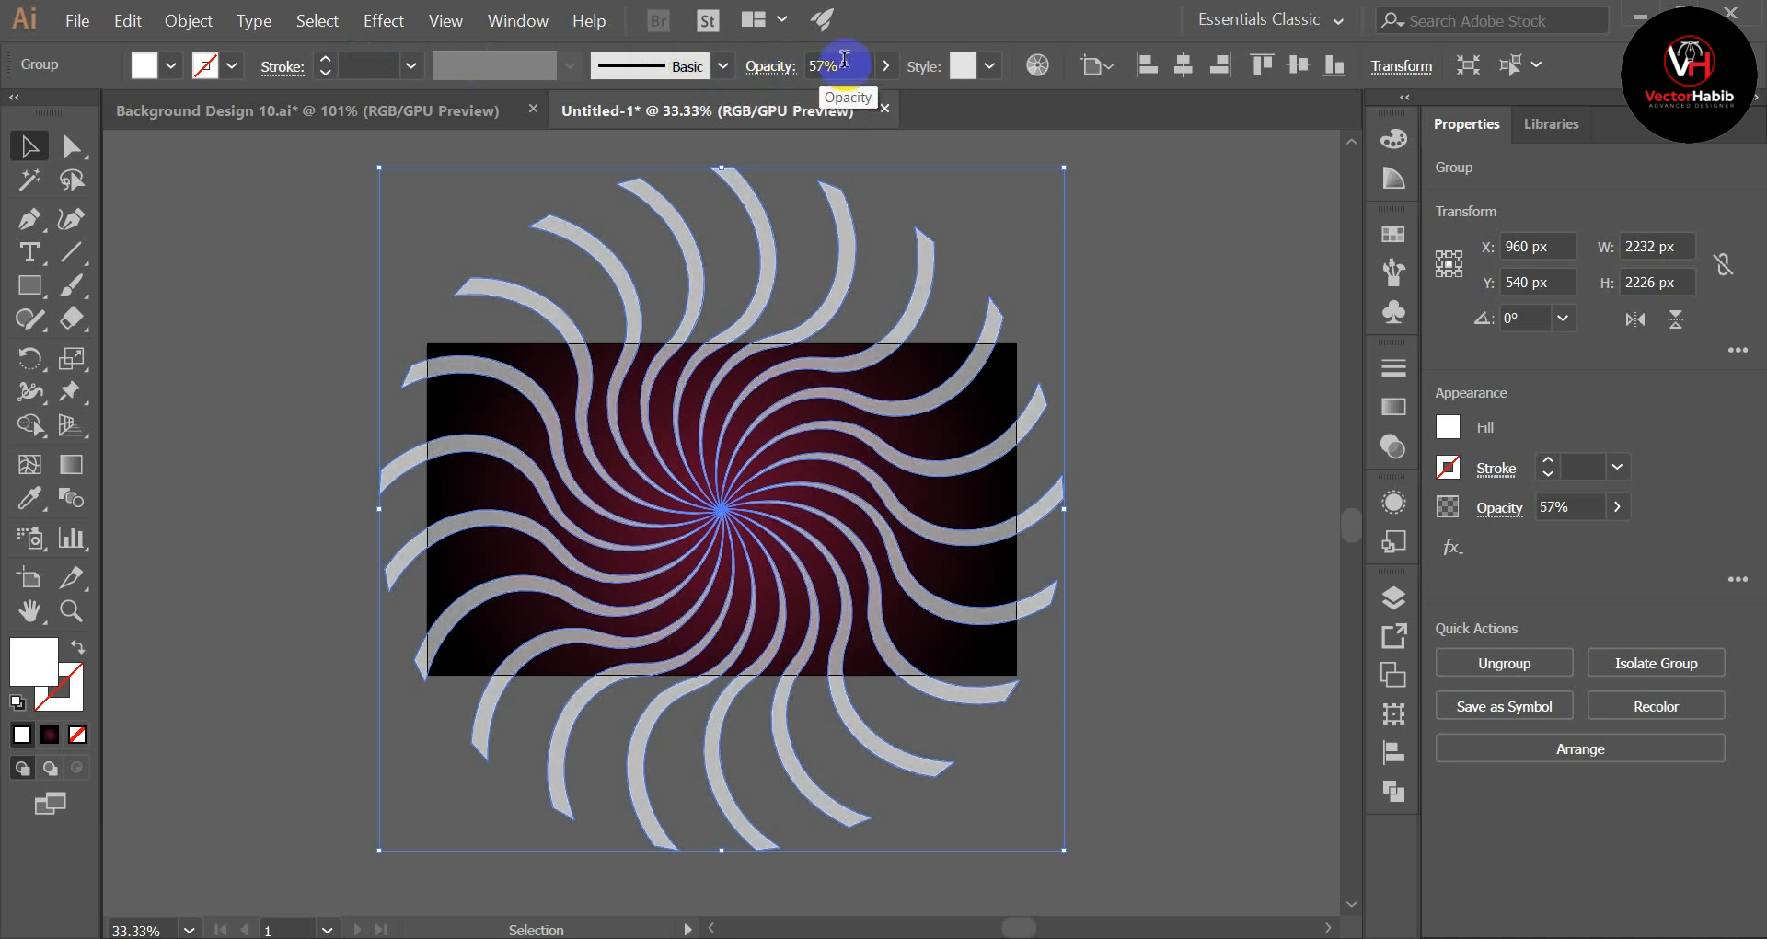
click(1206, 511)
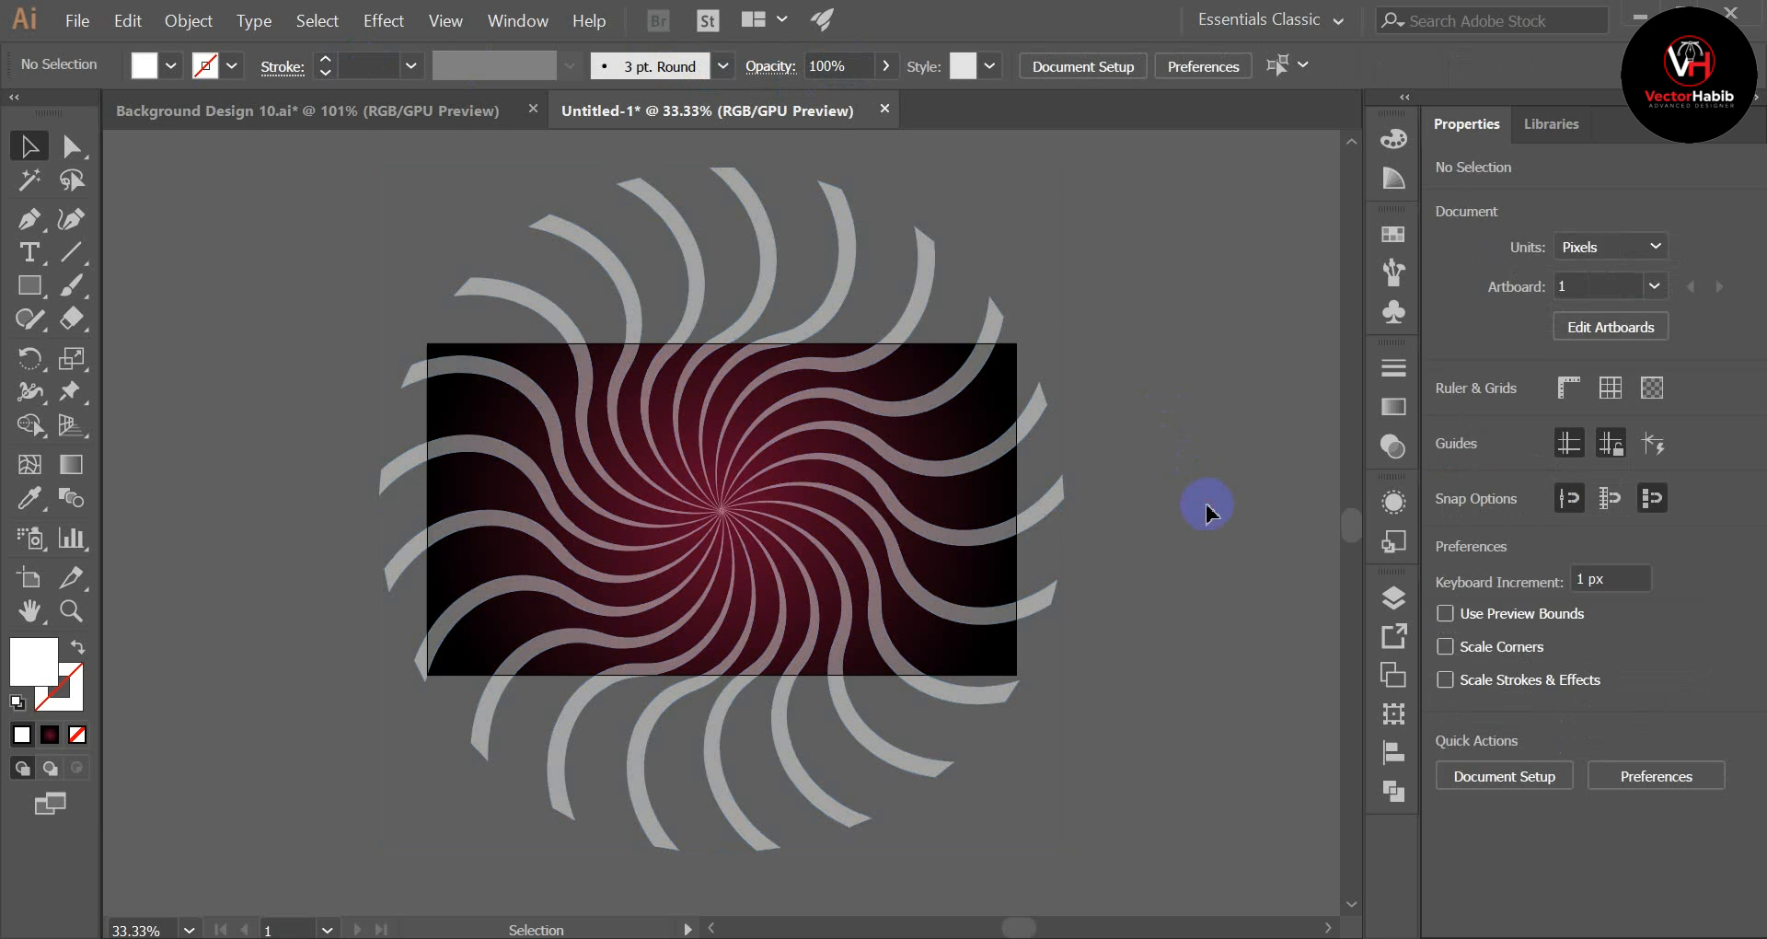
click(835, 299)
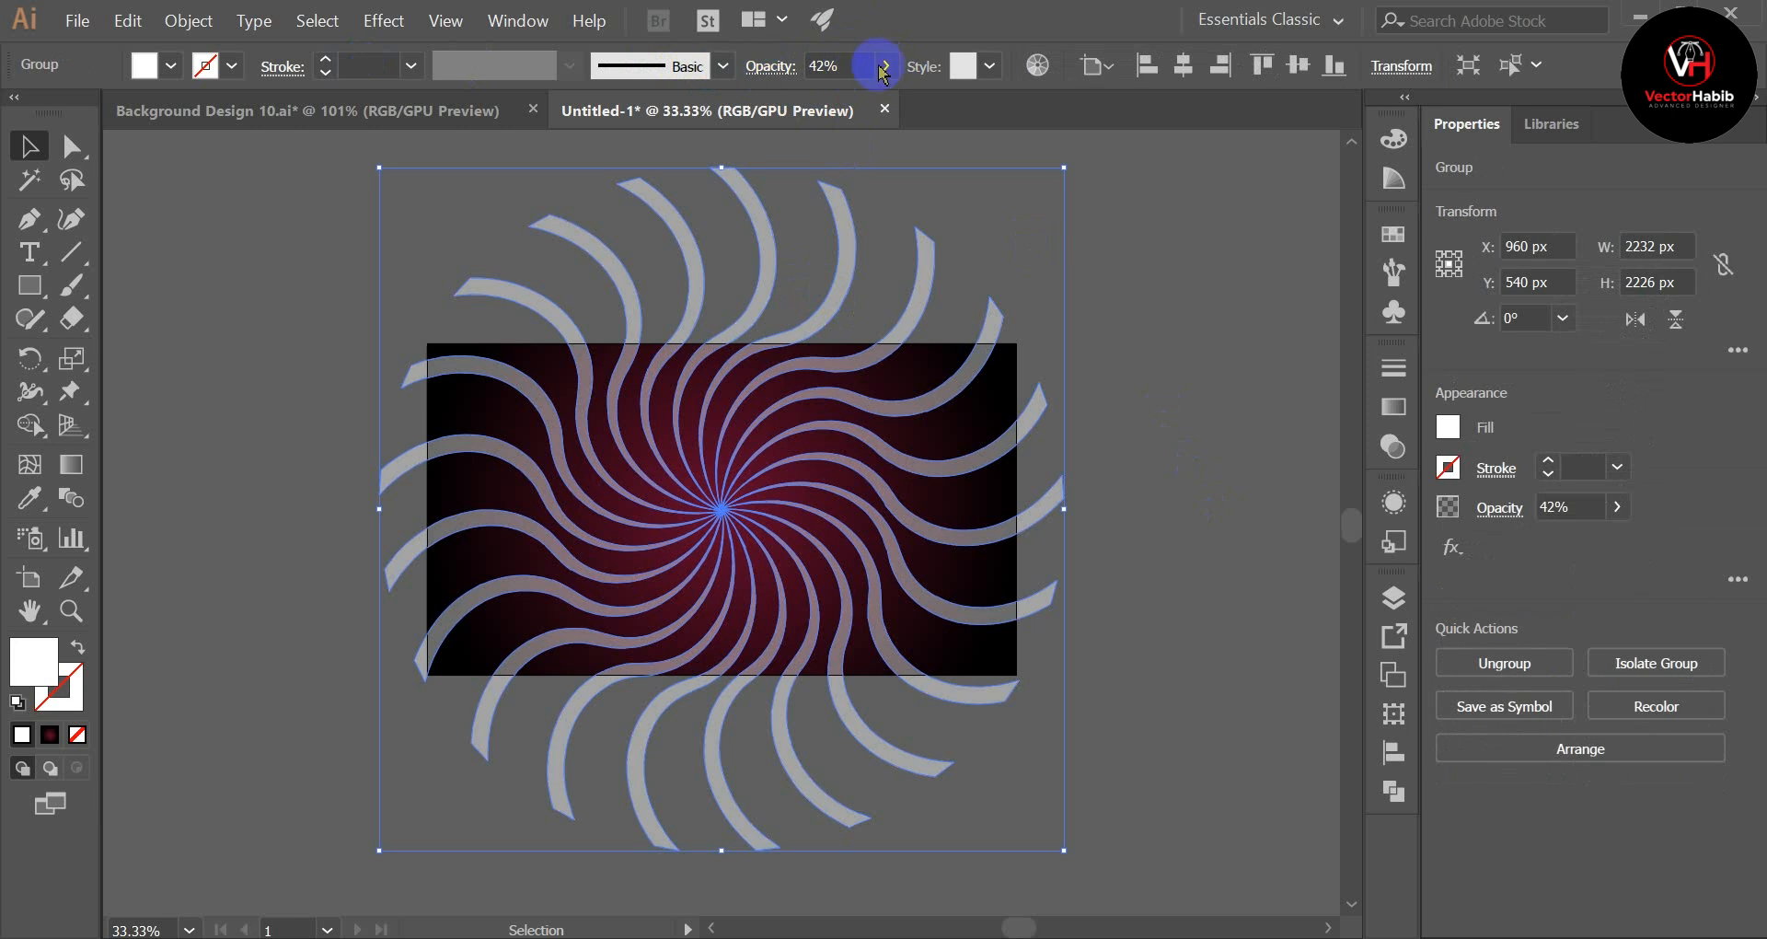
click(857, 62)
scroll(856, 60, up, 20)
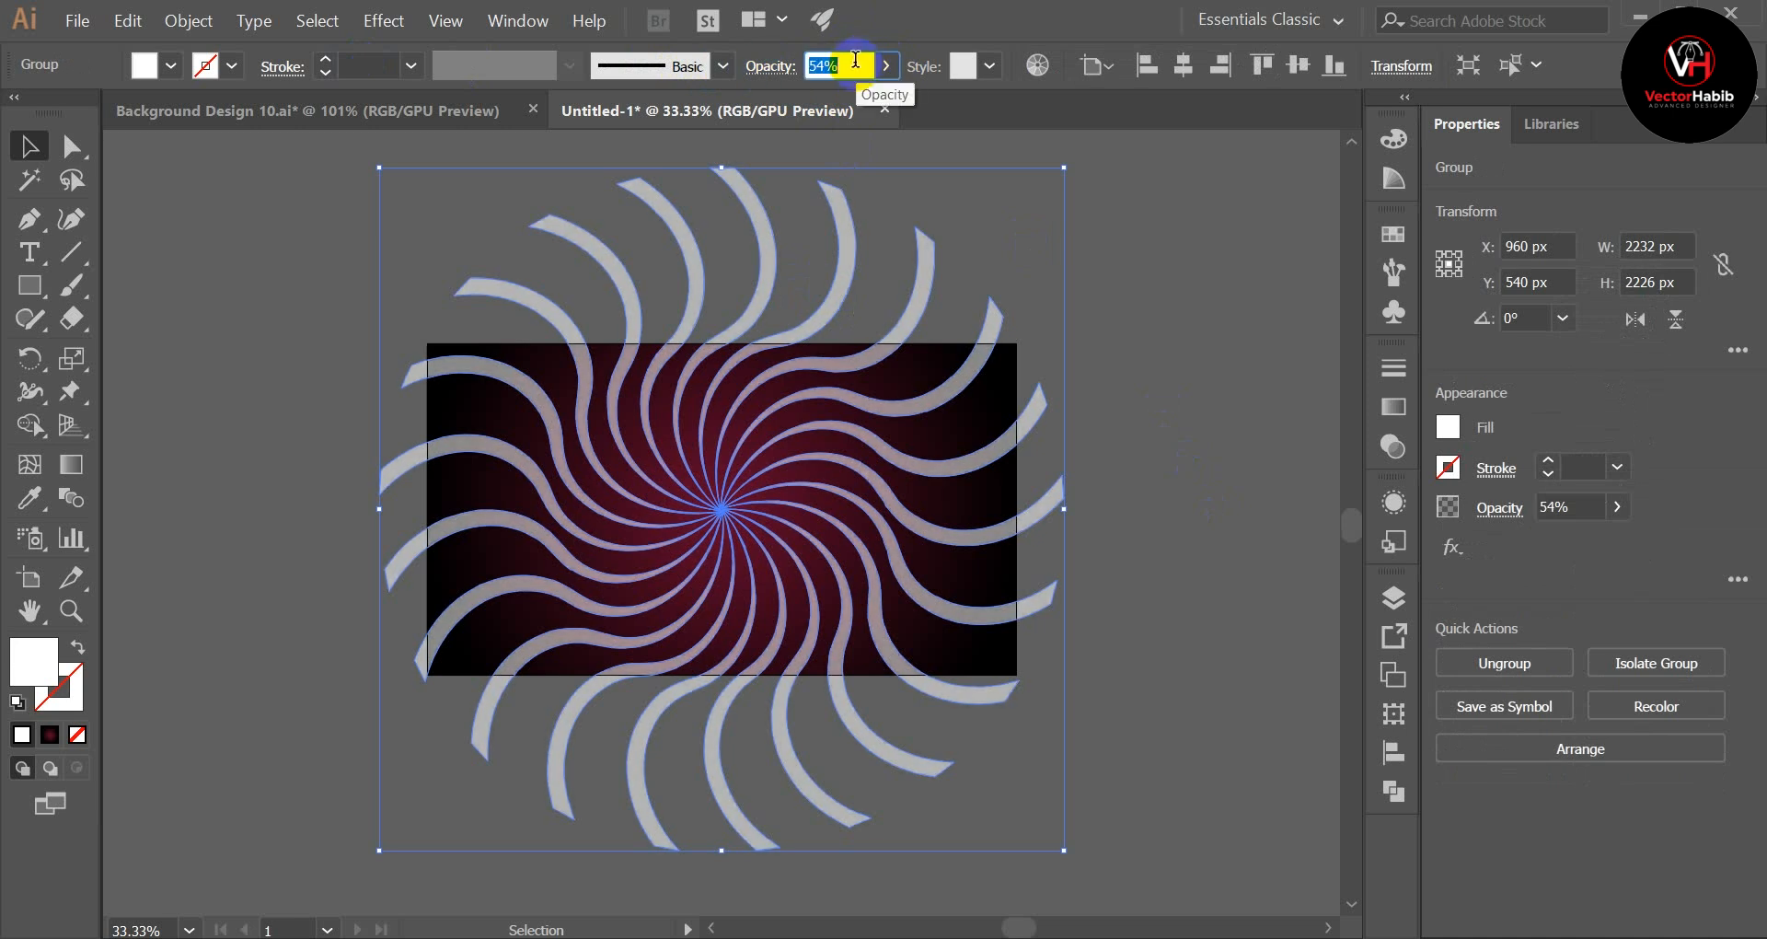
scroll(856, 61, up, 20)
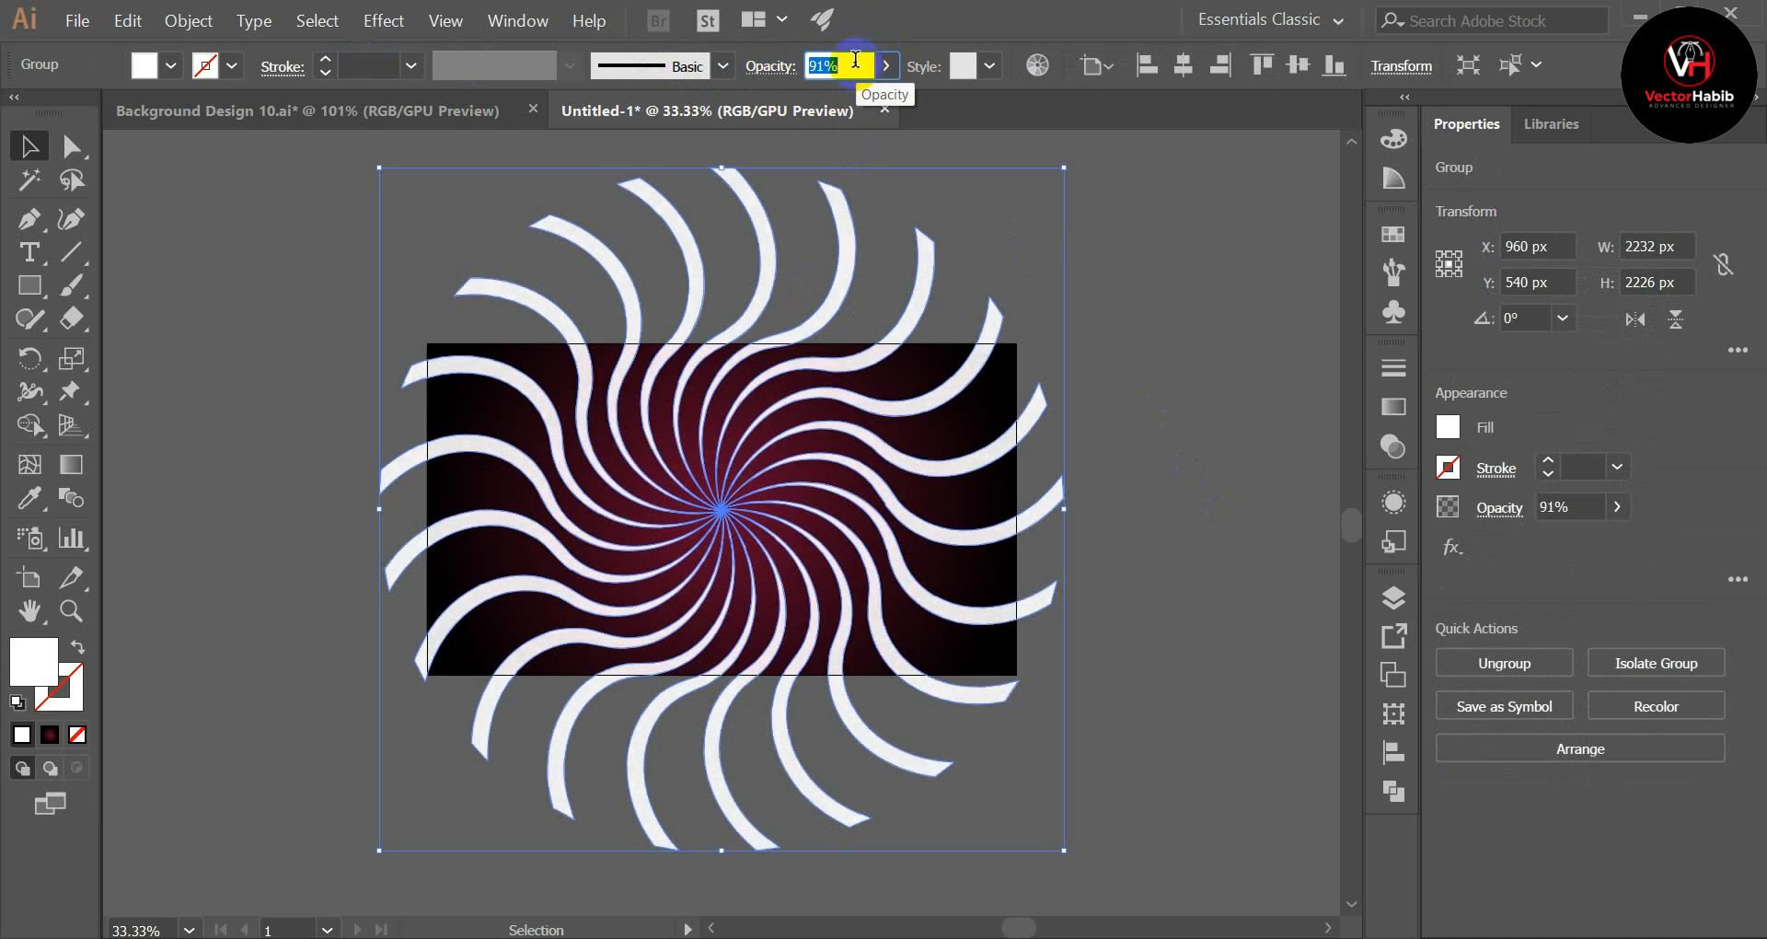
click(1174, 364)
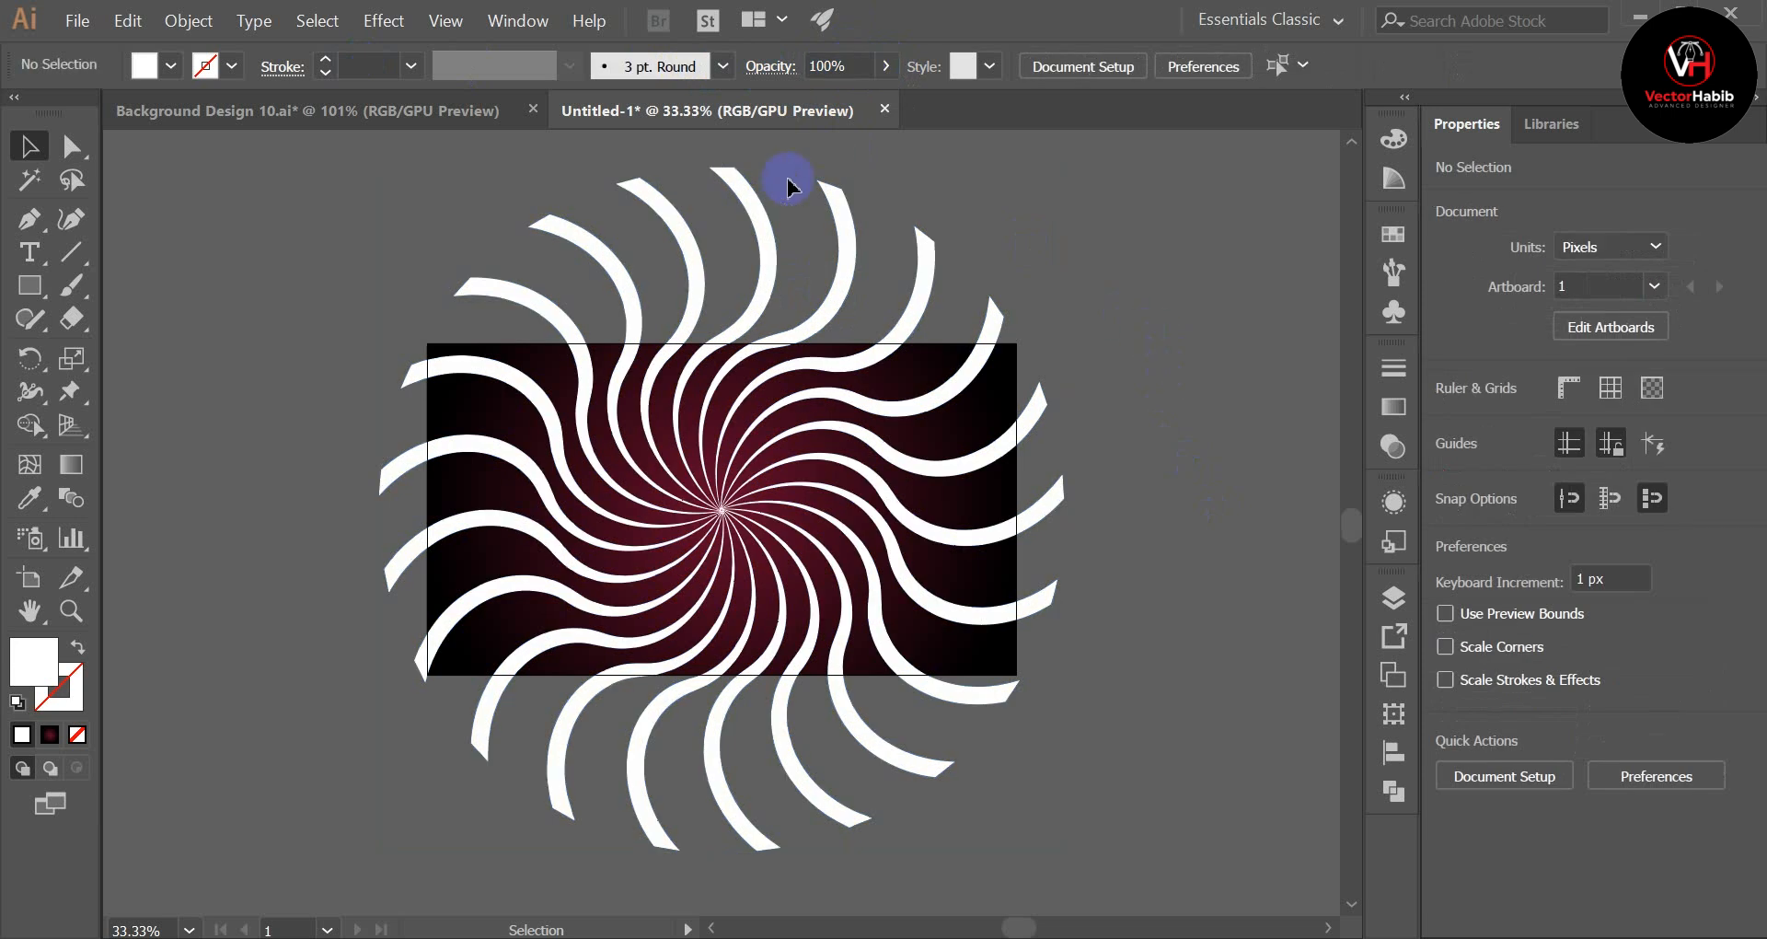
Step: Set the blending mode of the white rays to Overlay over the gradient rectangle
click(844, 277)
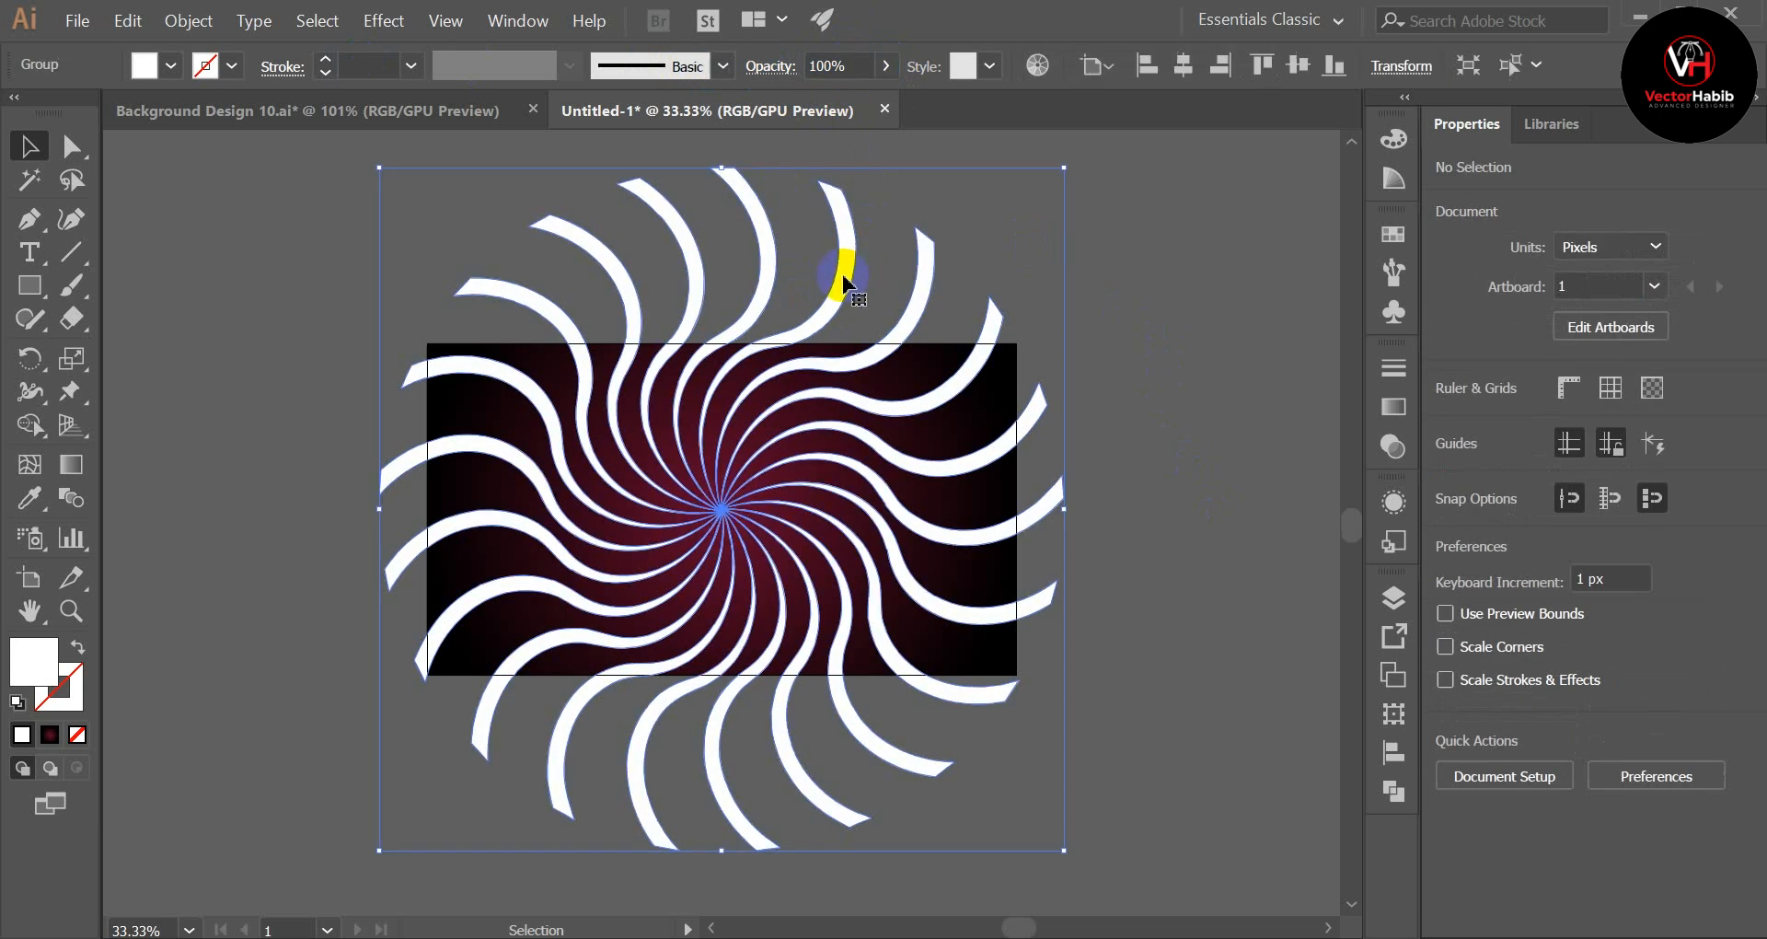
click(772, 70)
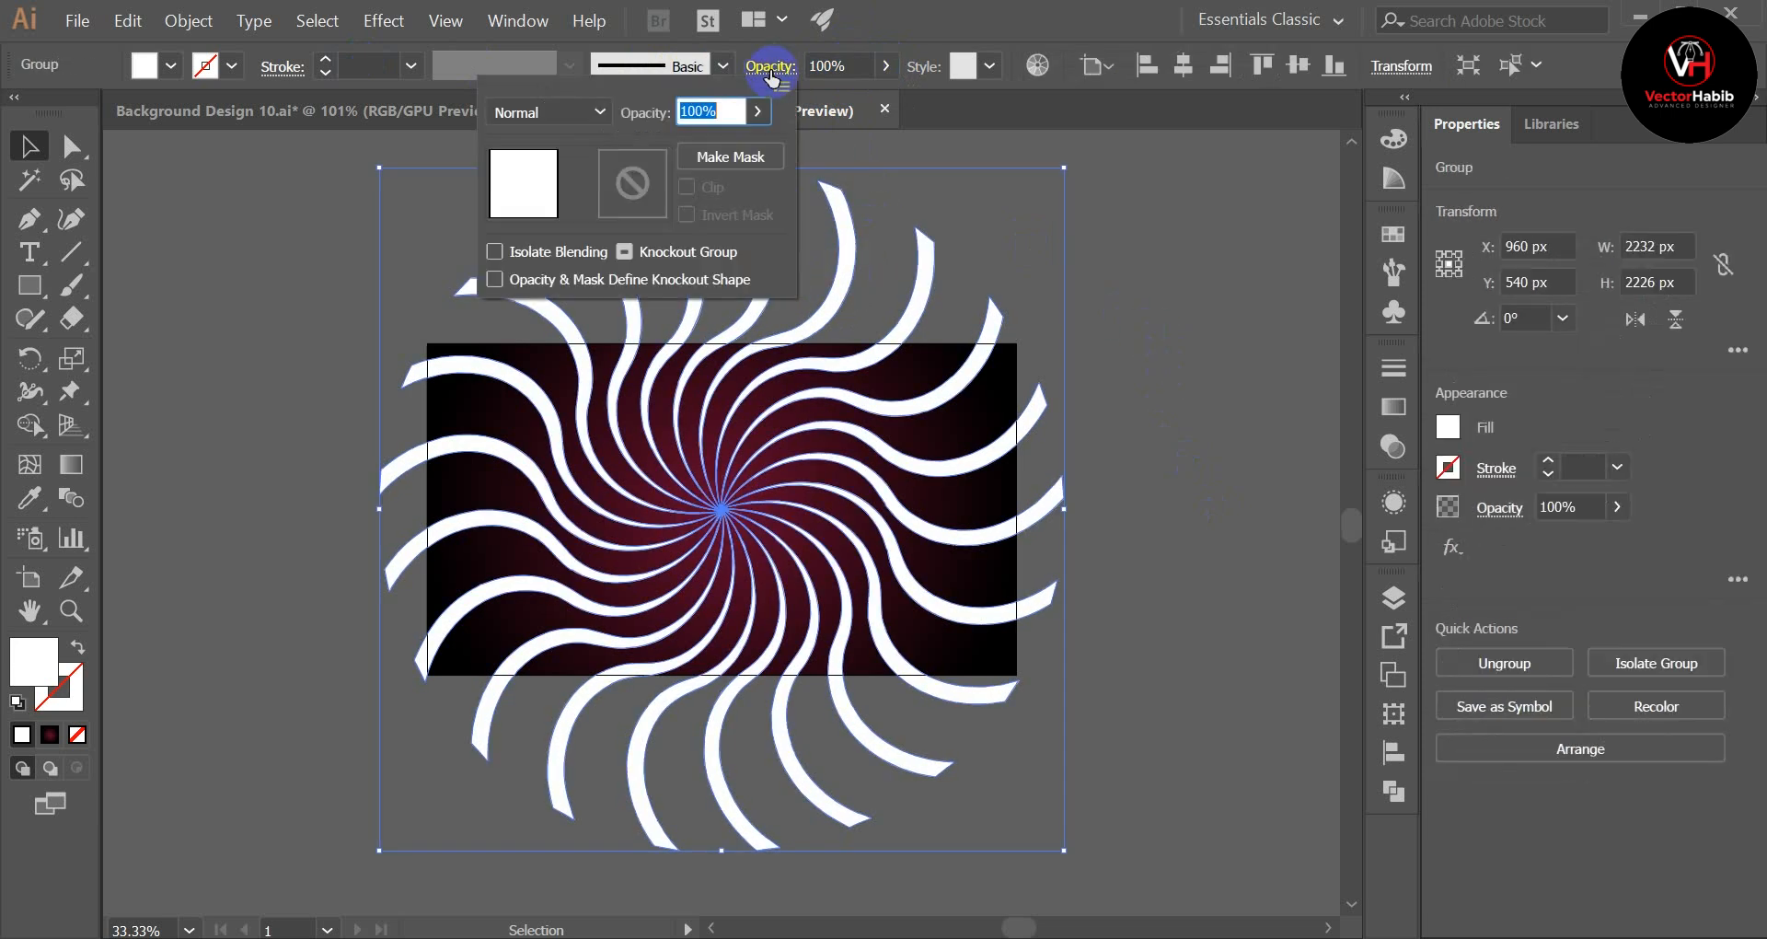
click(573, 113)
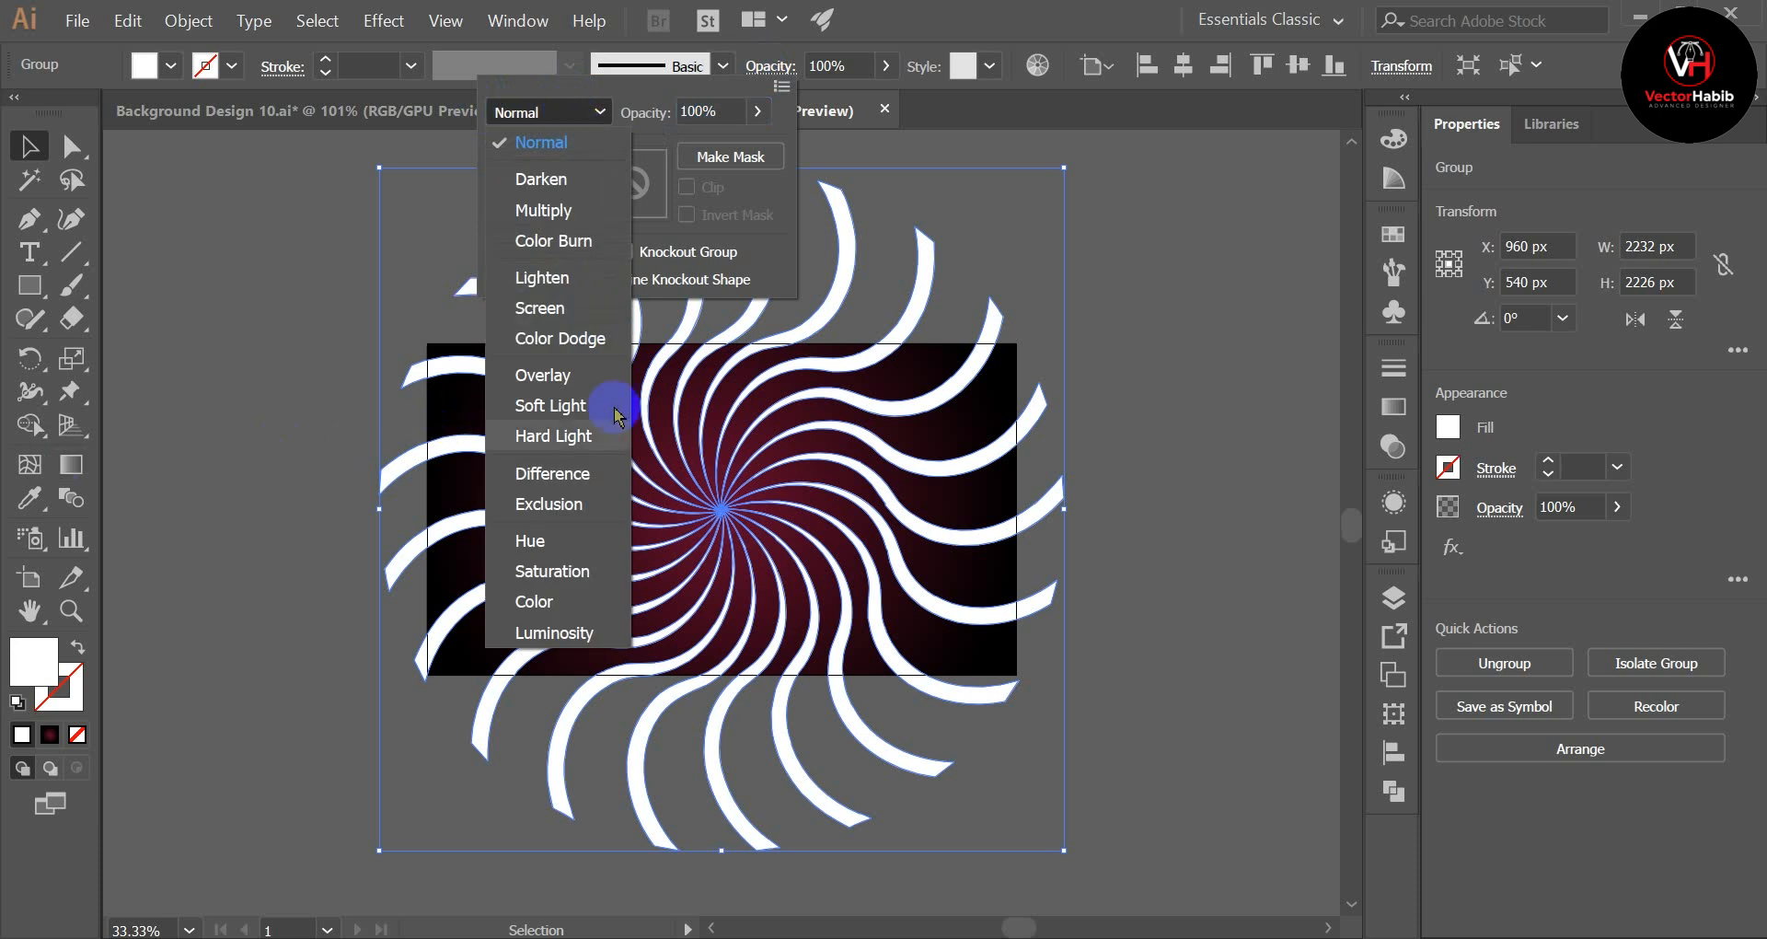
click(543, 376)
click(310, 514)
click(310, 513)
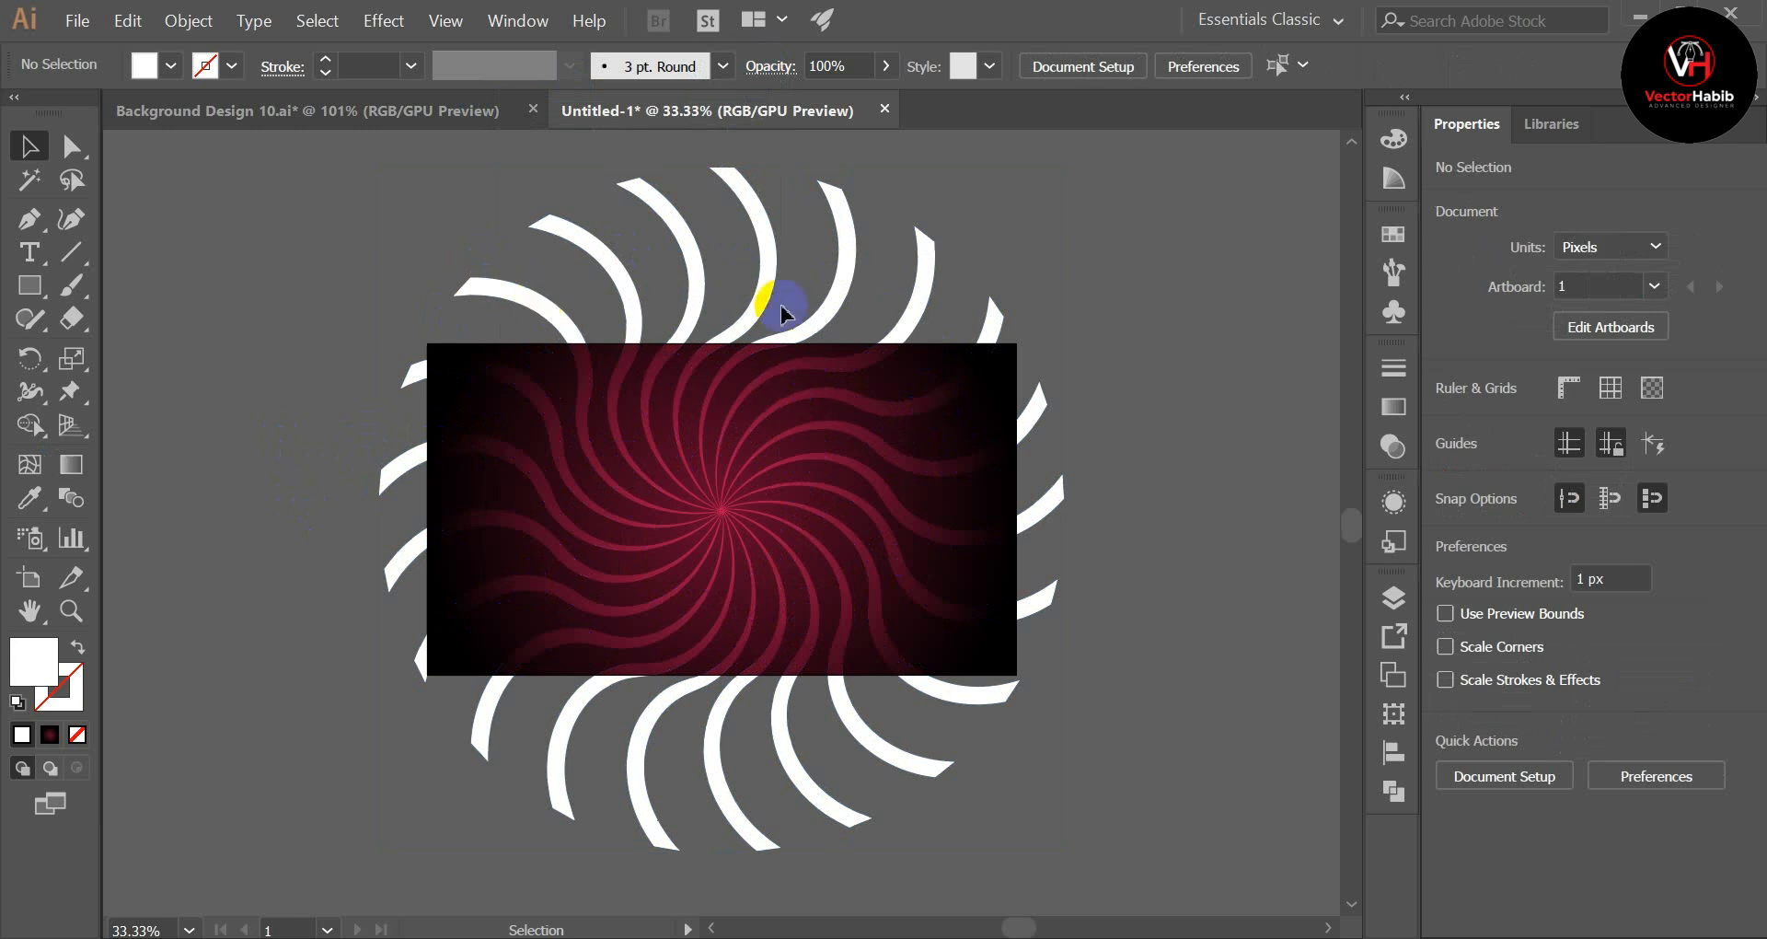
Step: Remove all ray ends that extend beyond the rectangle's edges with the Shape Builder tool
scroll(1132, 488, down, 2)
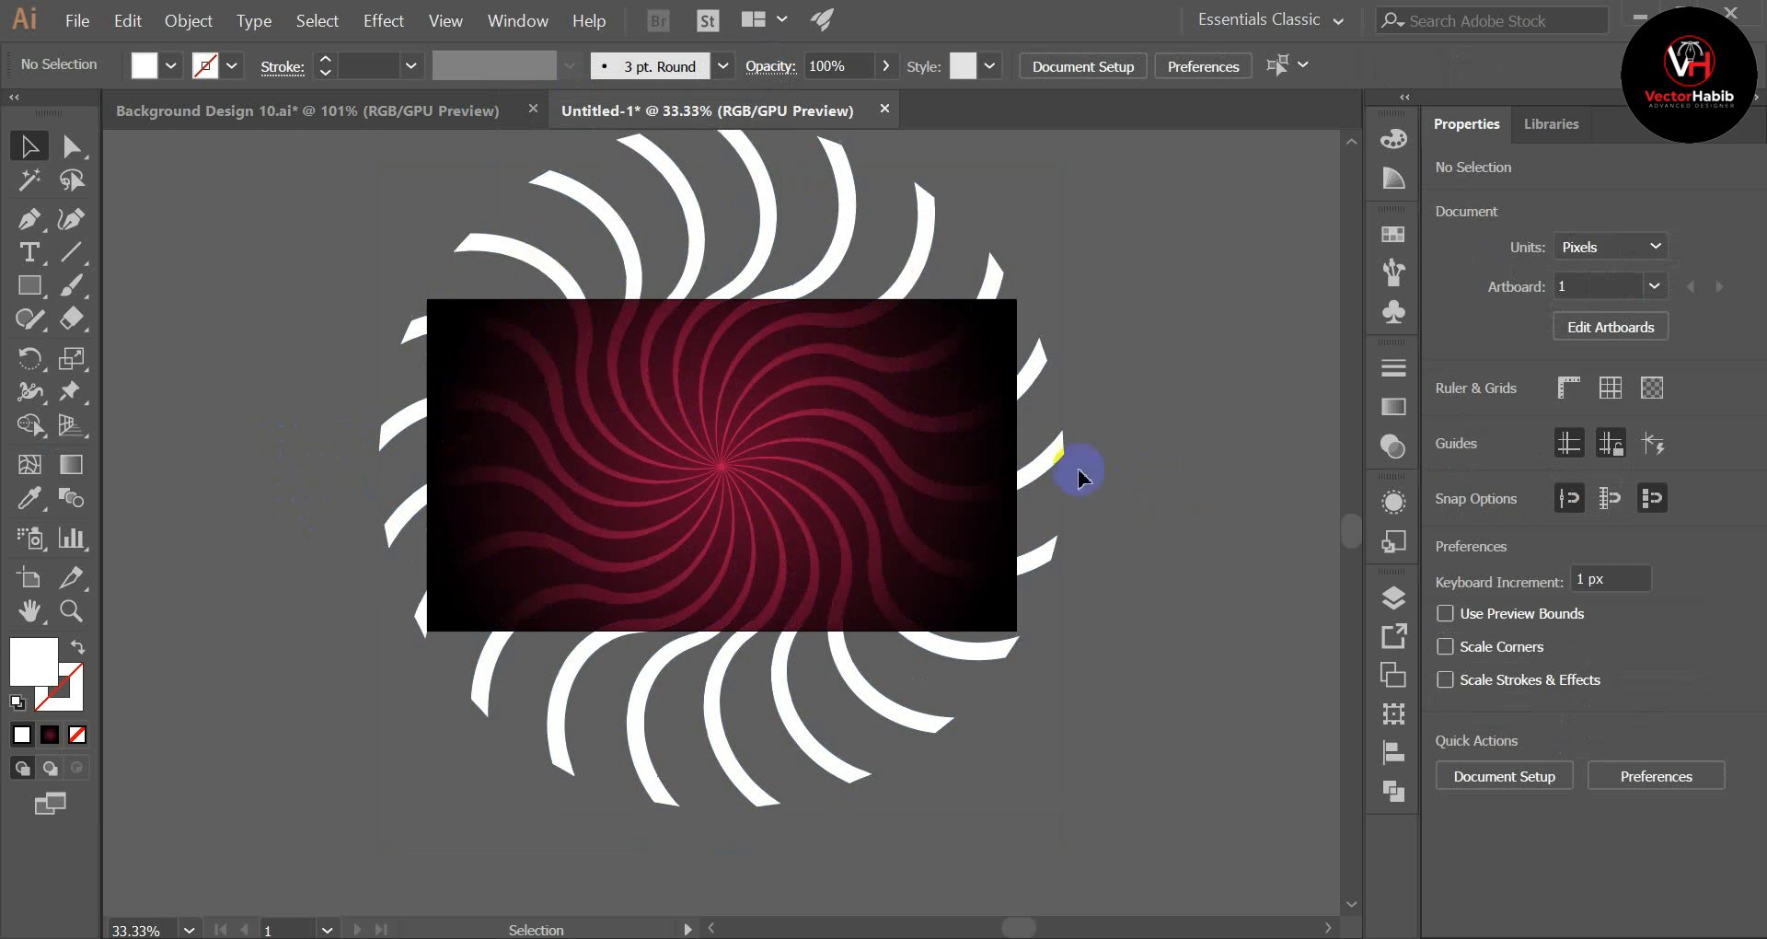
drag(383, 292, 1098, 727)
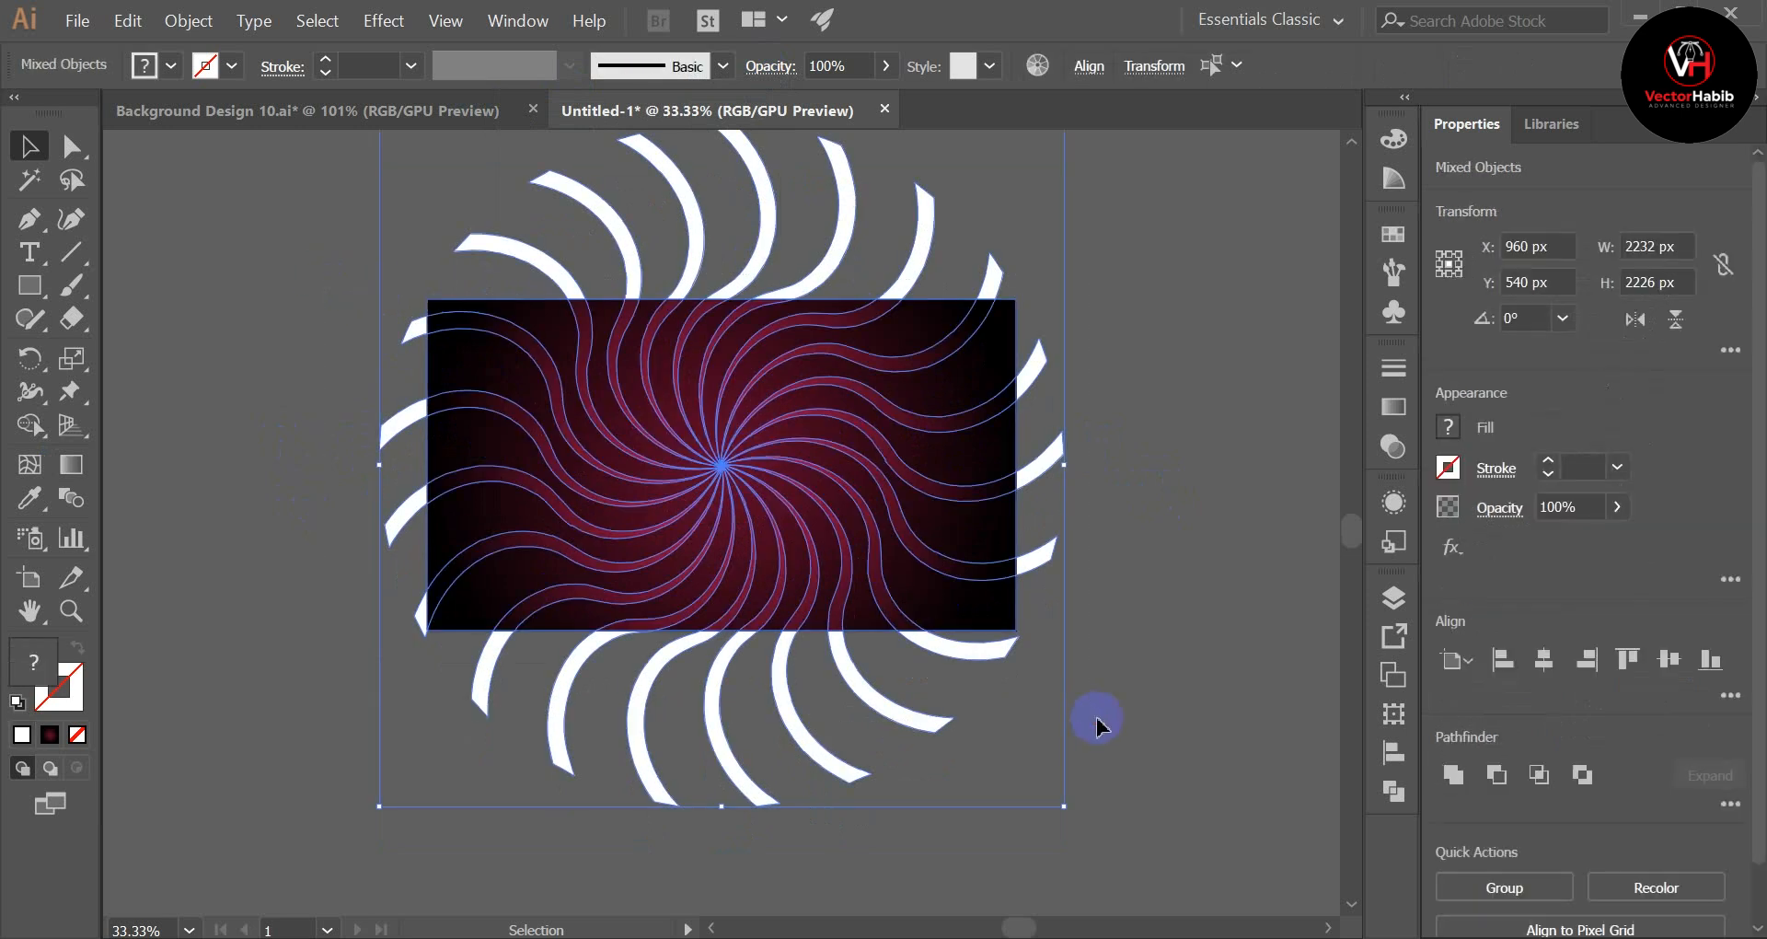
click(27, 425)
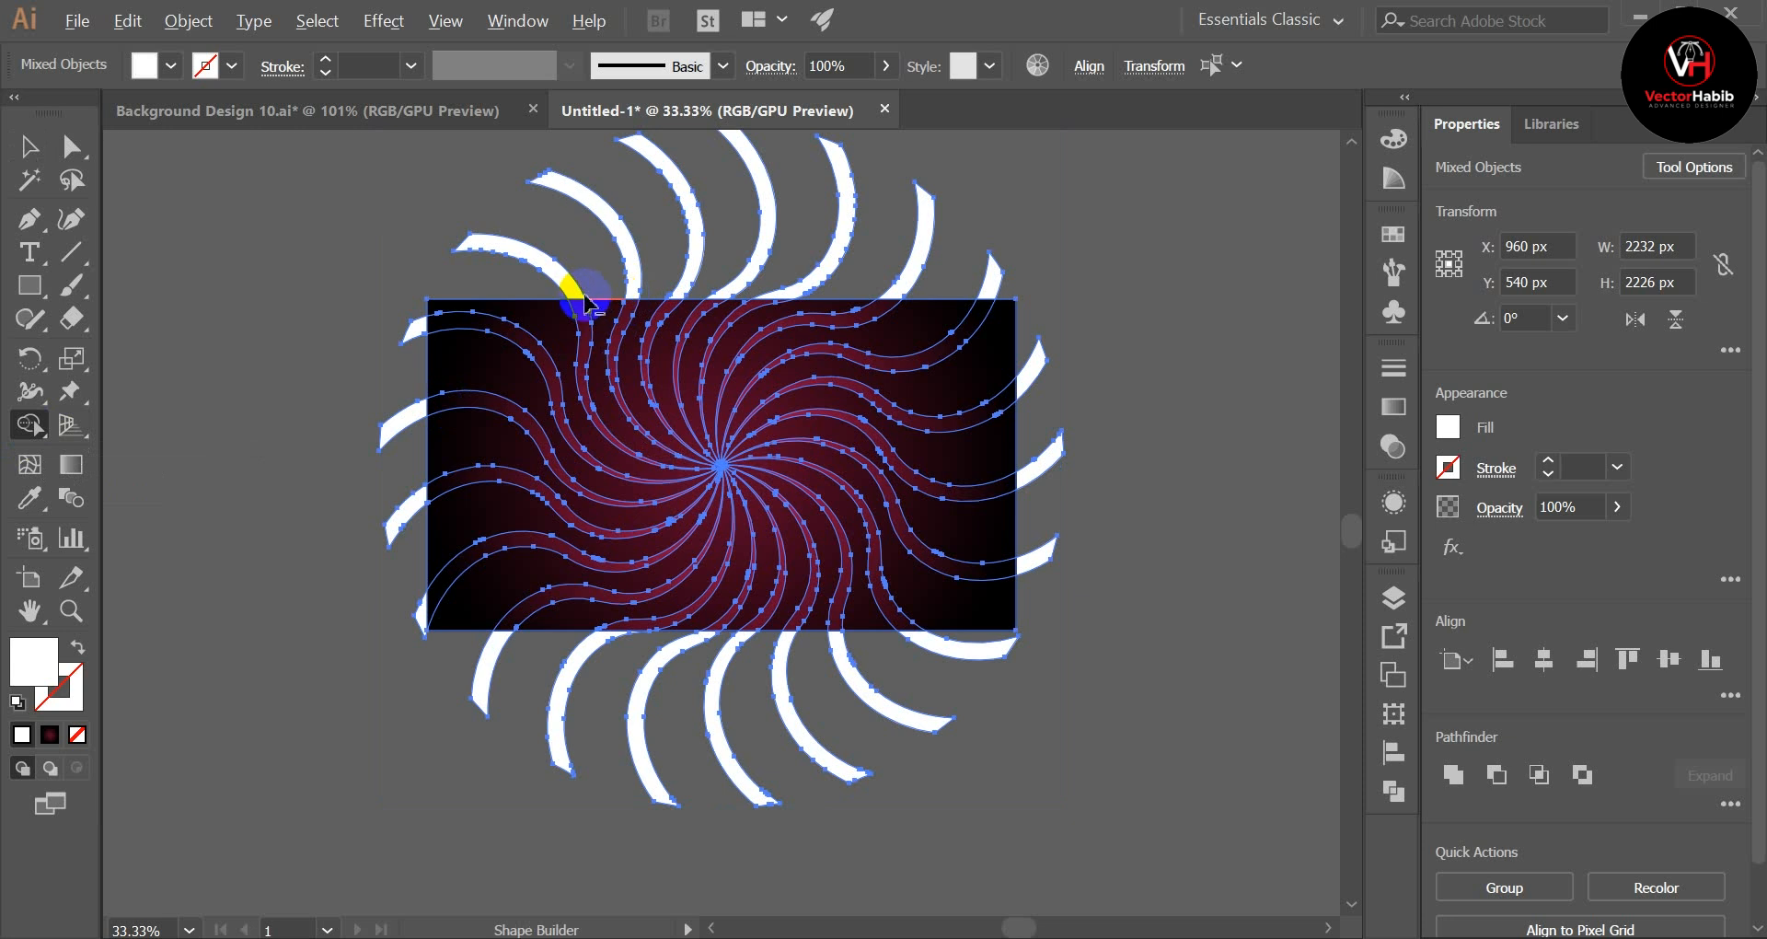
drag(488, 274, 985, 246)
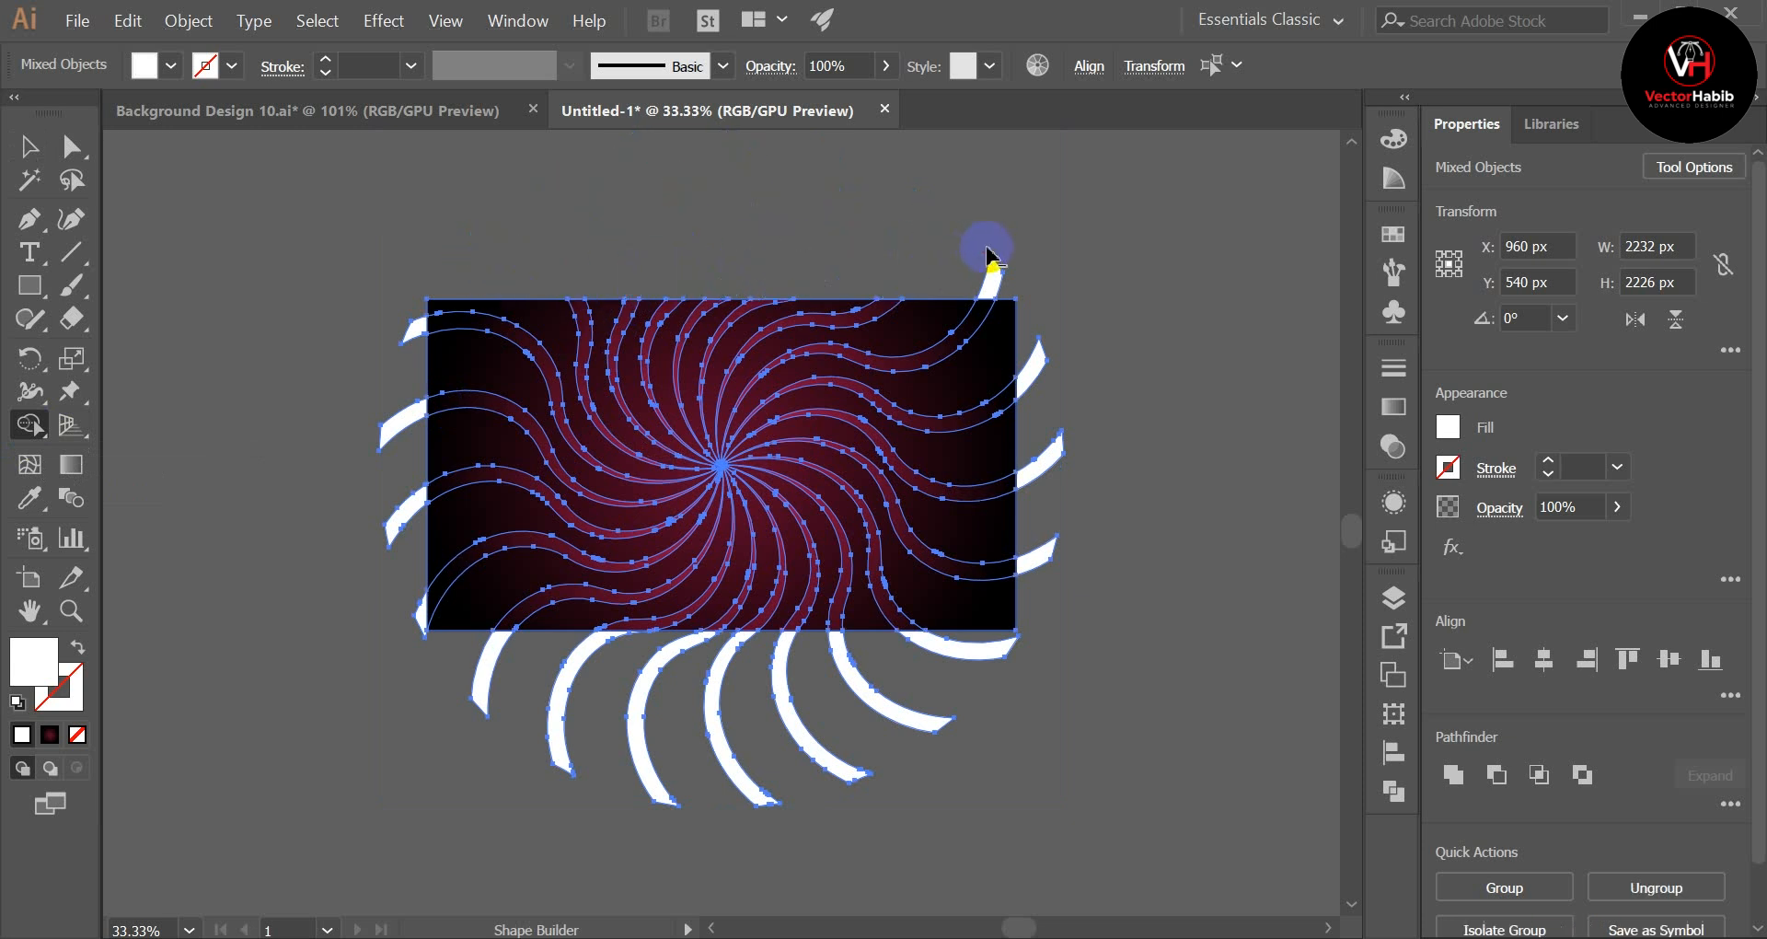
mouse_move(408, 293)
mouse_down()
mouse_move(386, 613)
mouse_move(408, 594)
mouse_move(408, 654)
mouse_move(977, 699)
mouse_move(929, 669)
mouse_move(1051, 633)
mouse_move(1051, 413)
mouse_move(1027, 292)
mouse_move(969, 253)
mouse_move(1108, 298)
mouse_up()
click(18, 143)
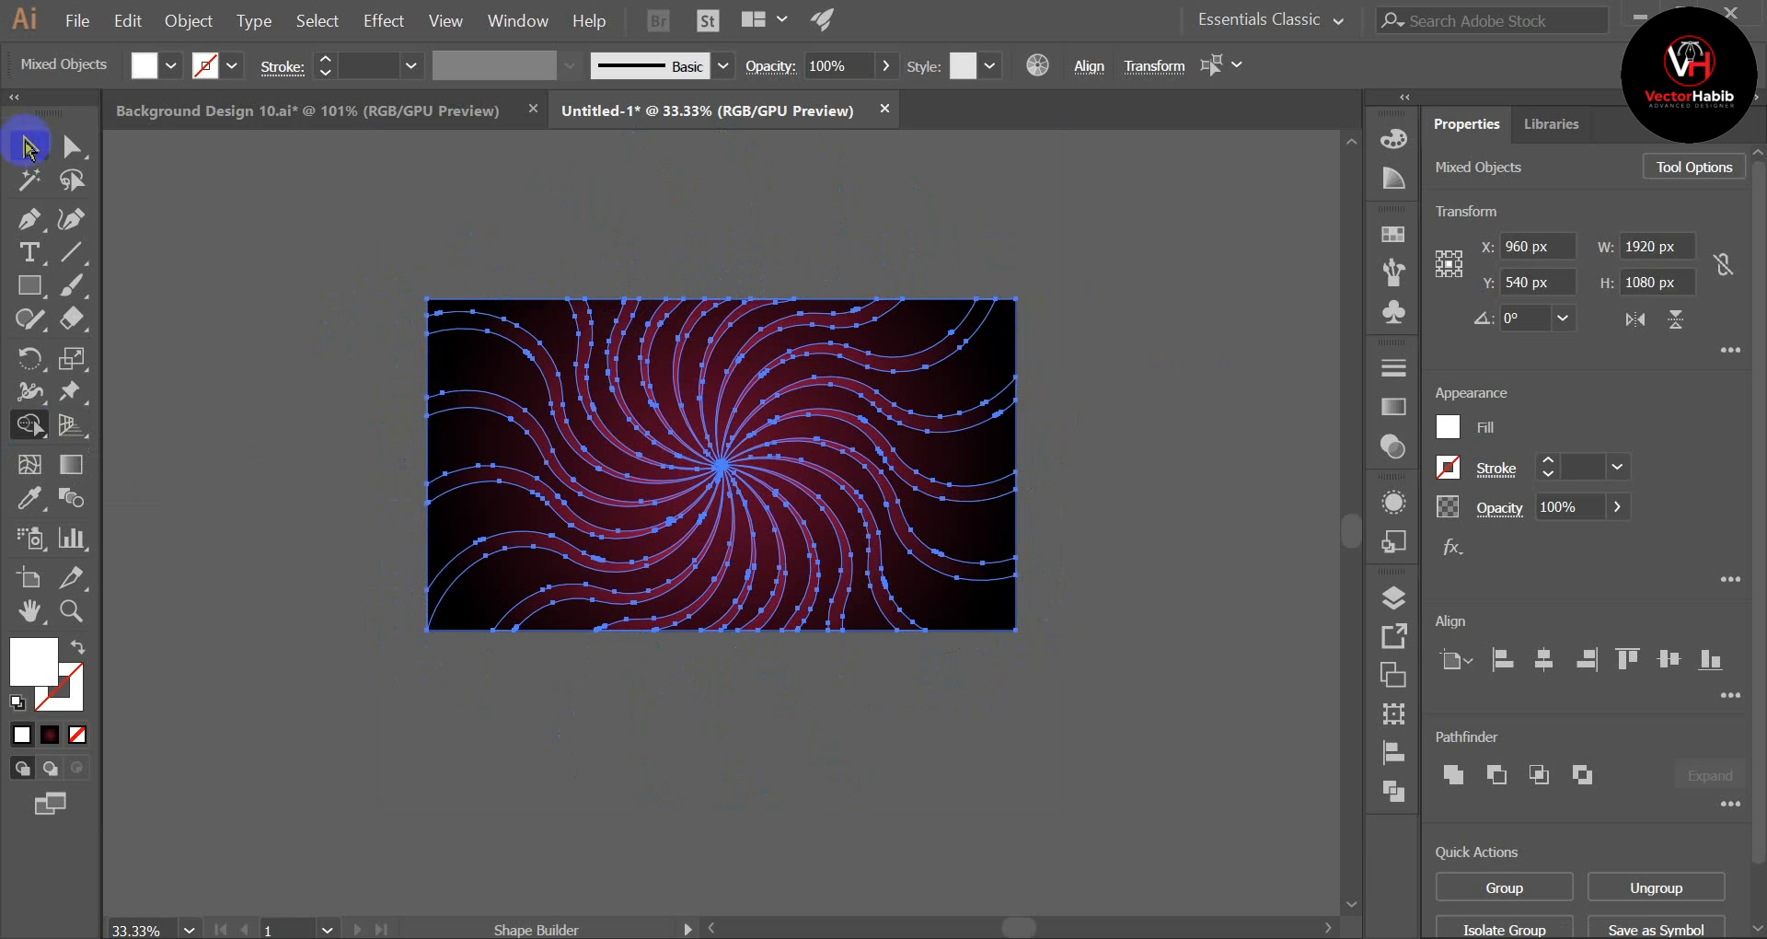
click(270, 639)
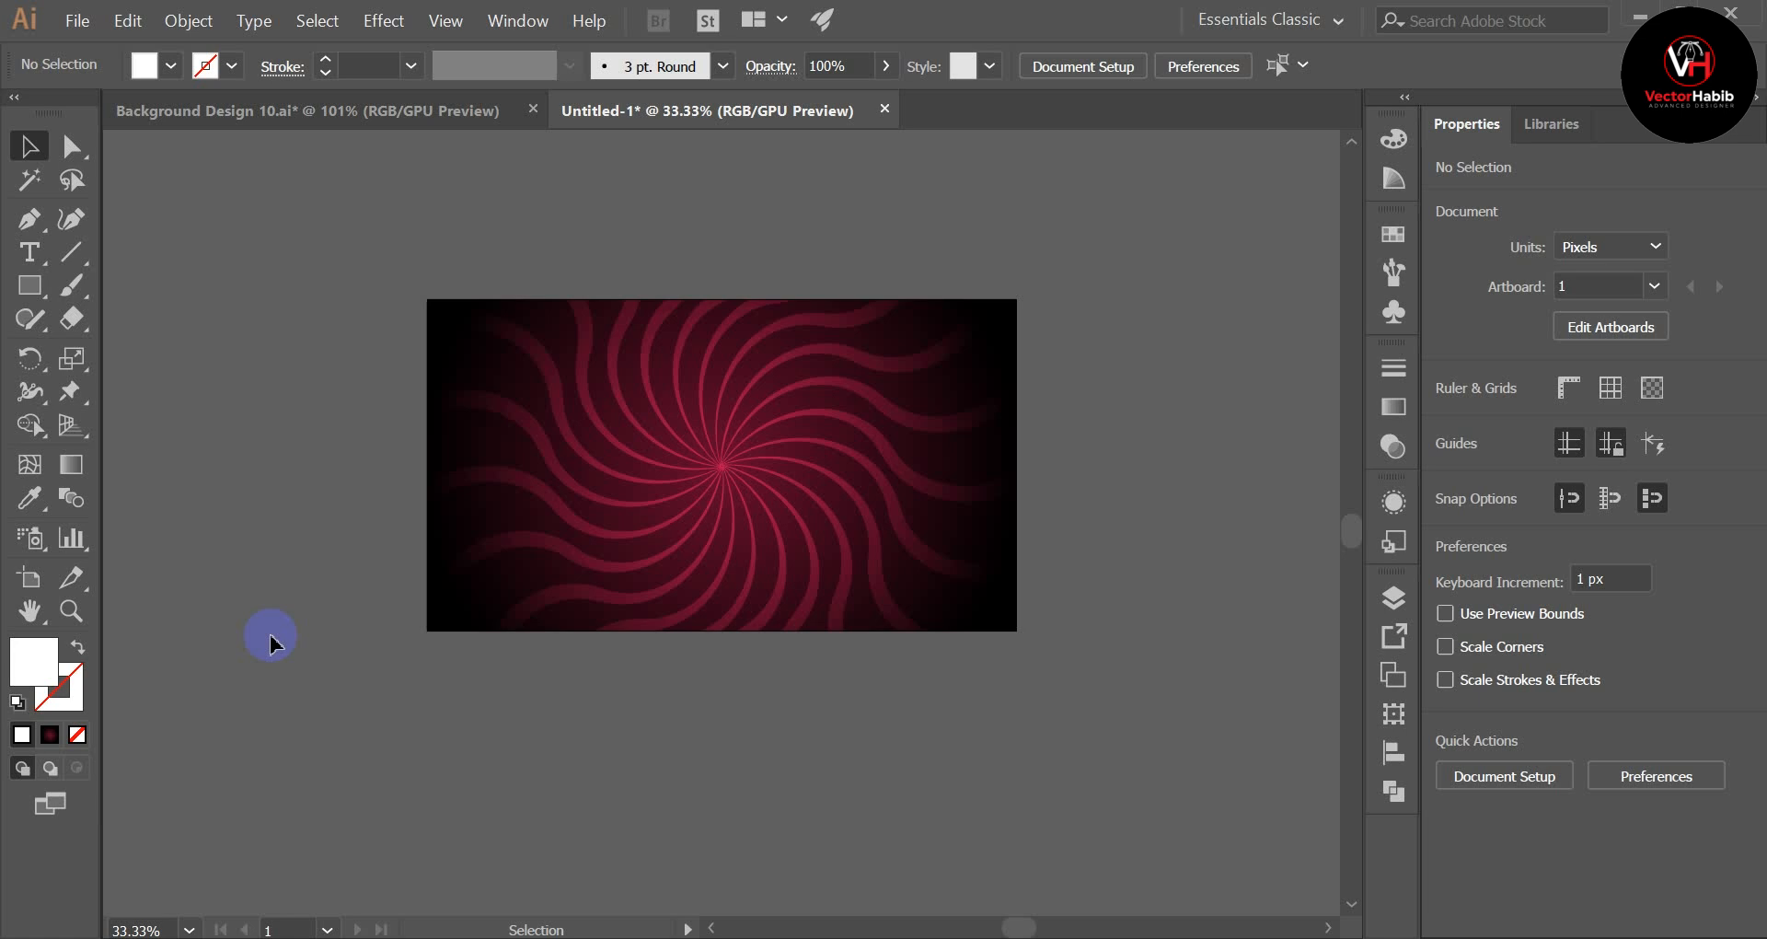
Step: Review the trimmed background at full-artboard size, and undo the Shape Builder removal of the overhanging ray ends
key(ctrl+0)
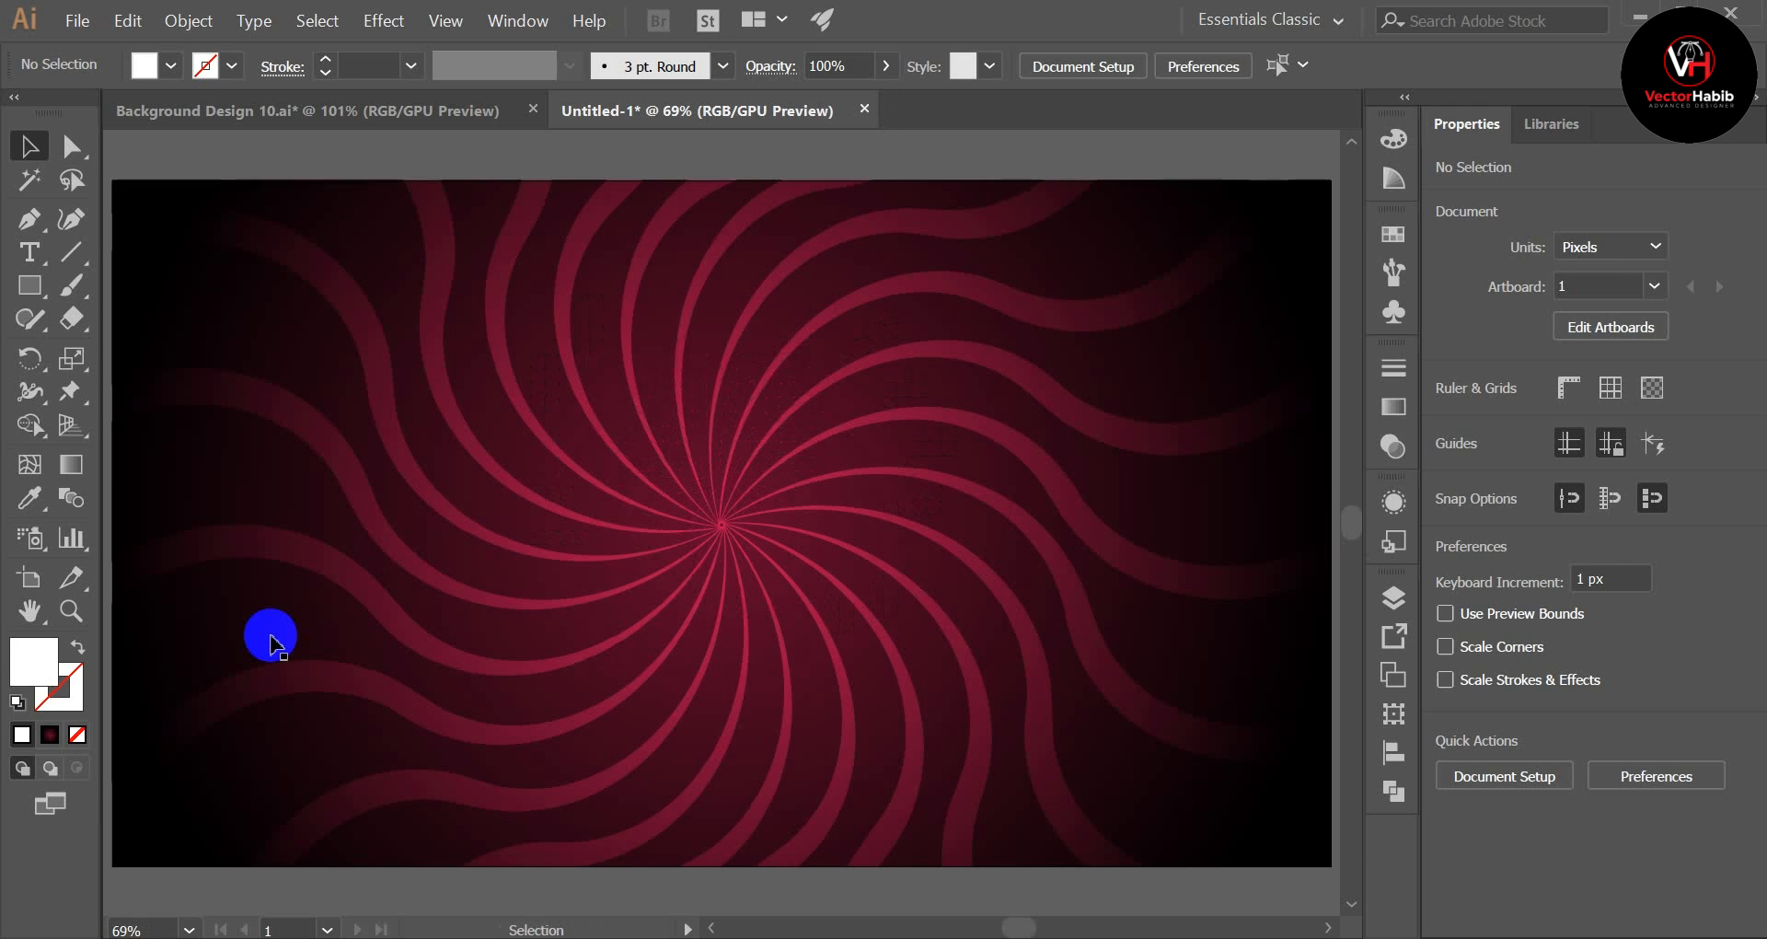
key(ctrl+minus)
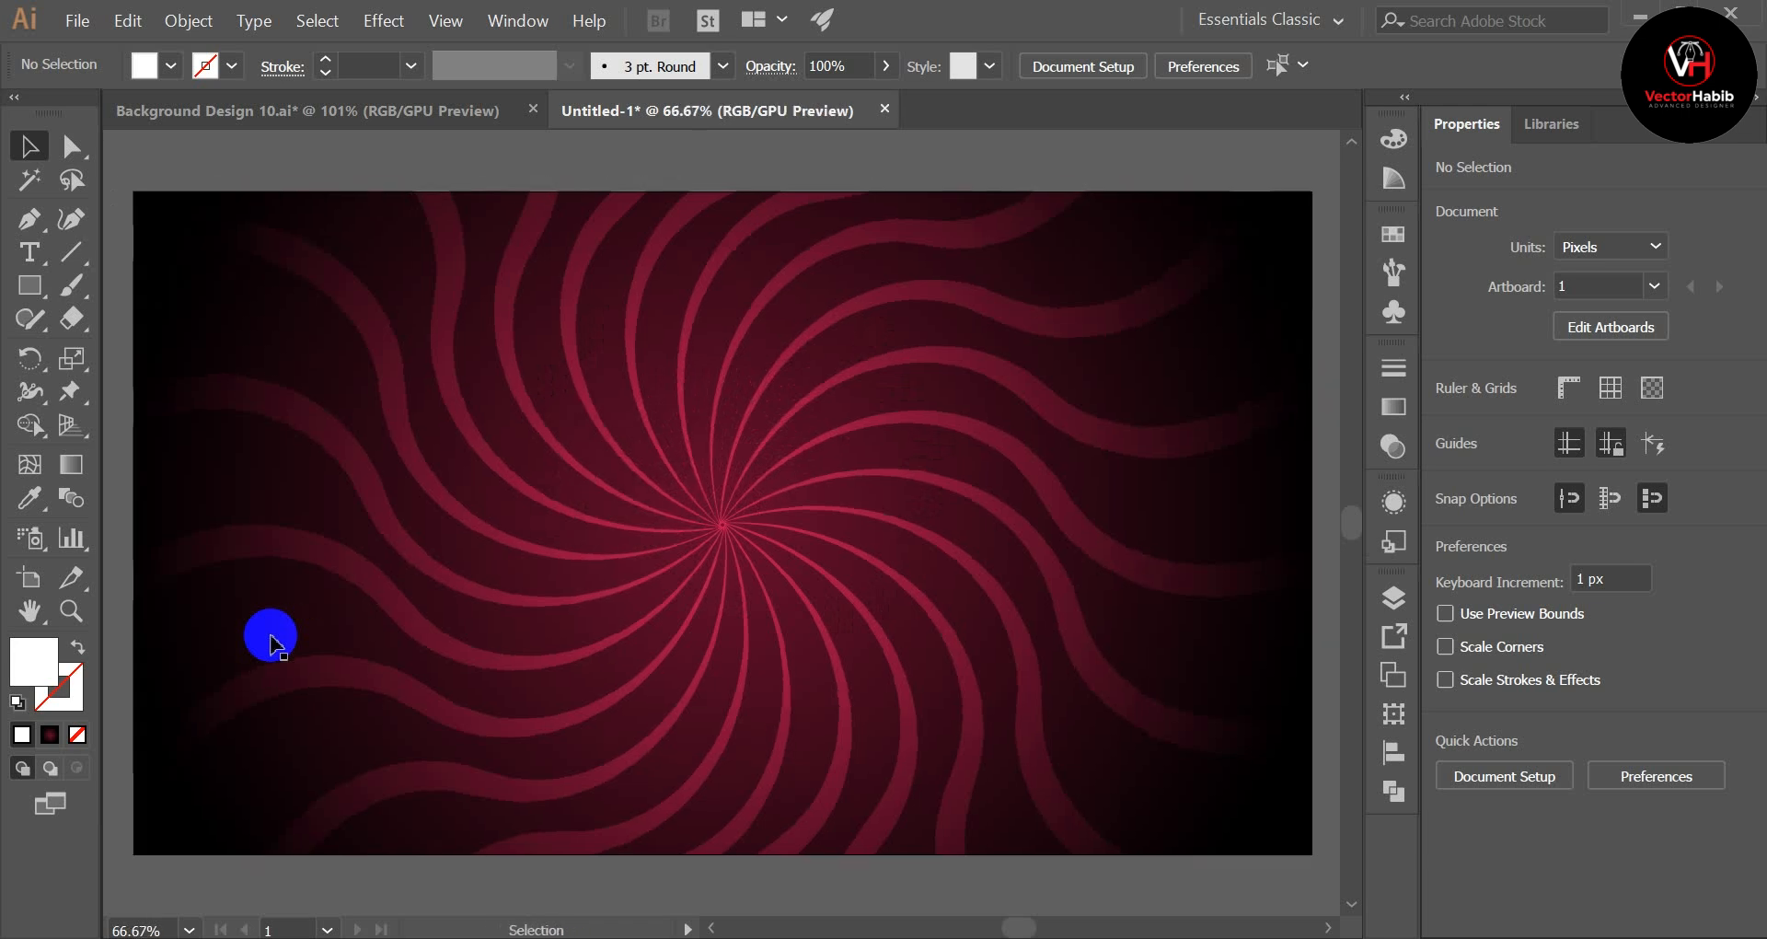
key(ctrl+minus)
key(ctrl+a)
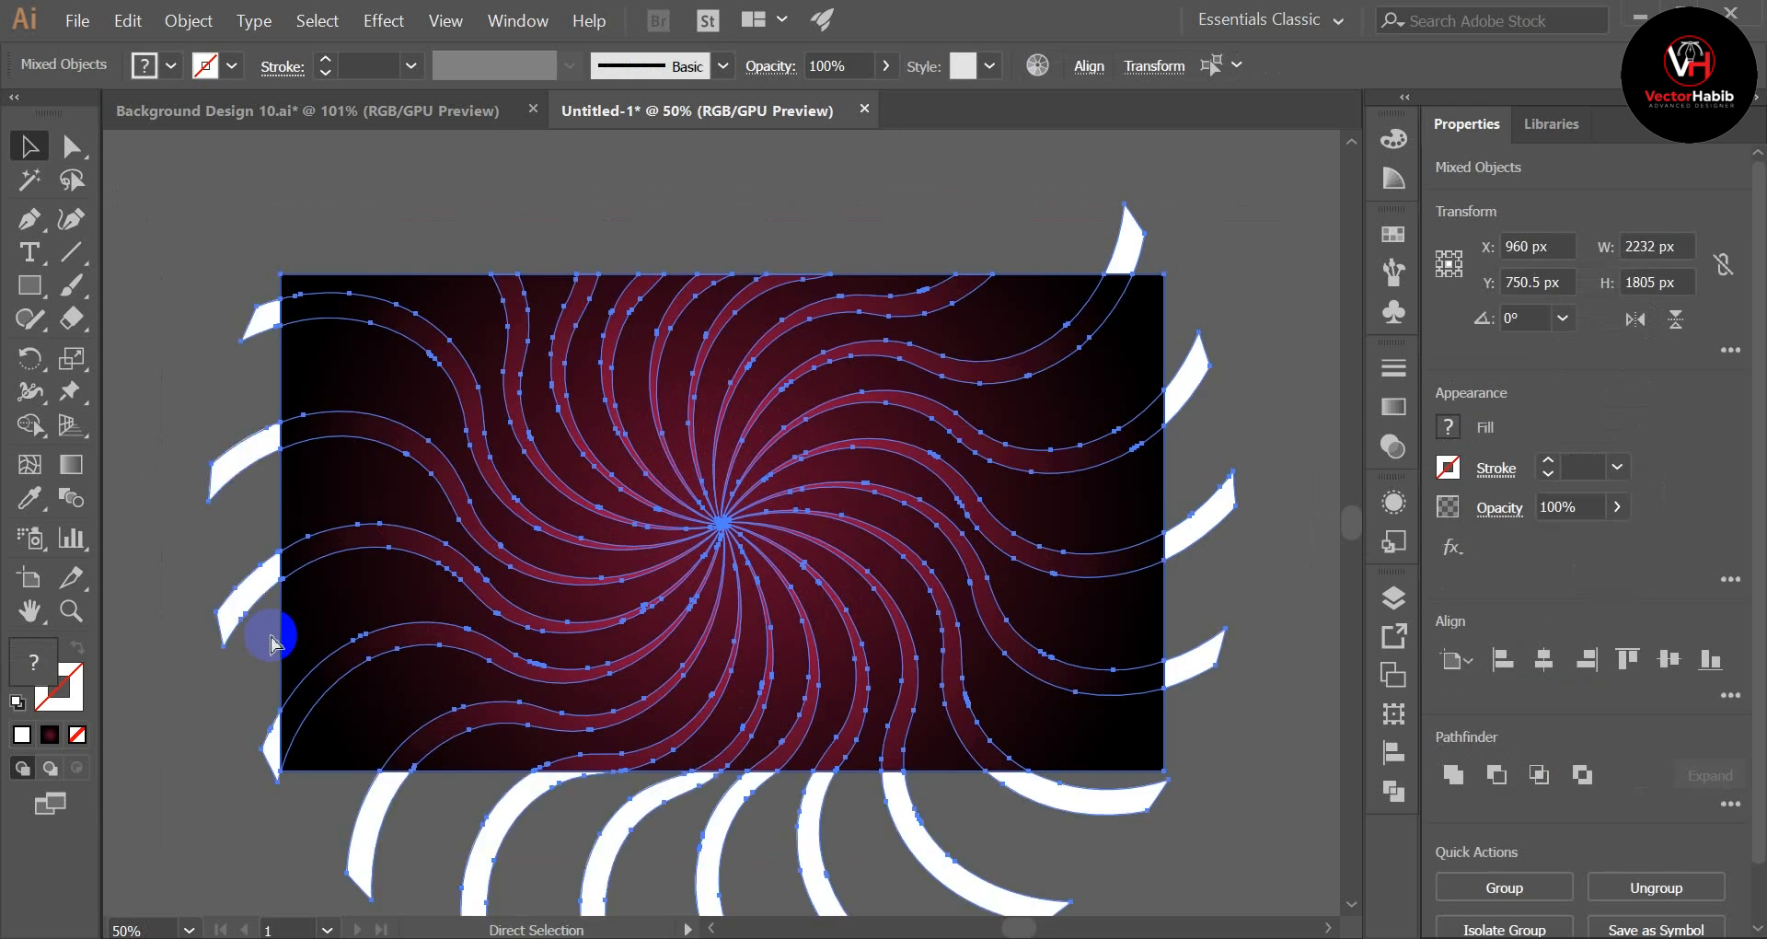
key(ctrl+minus)
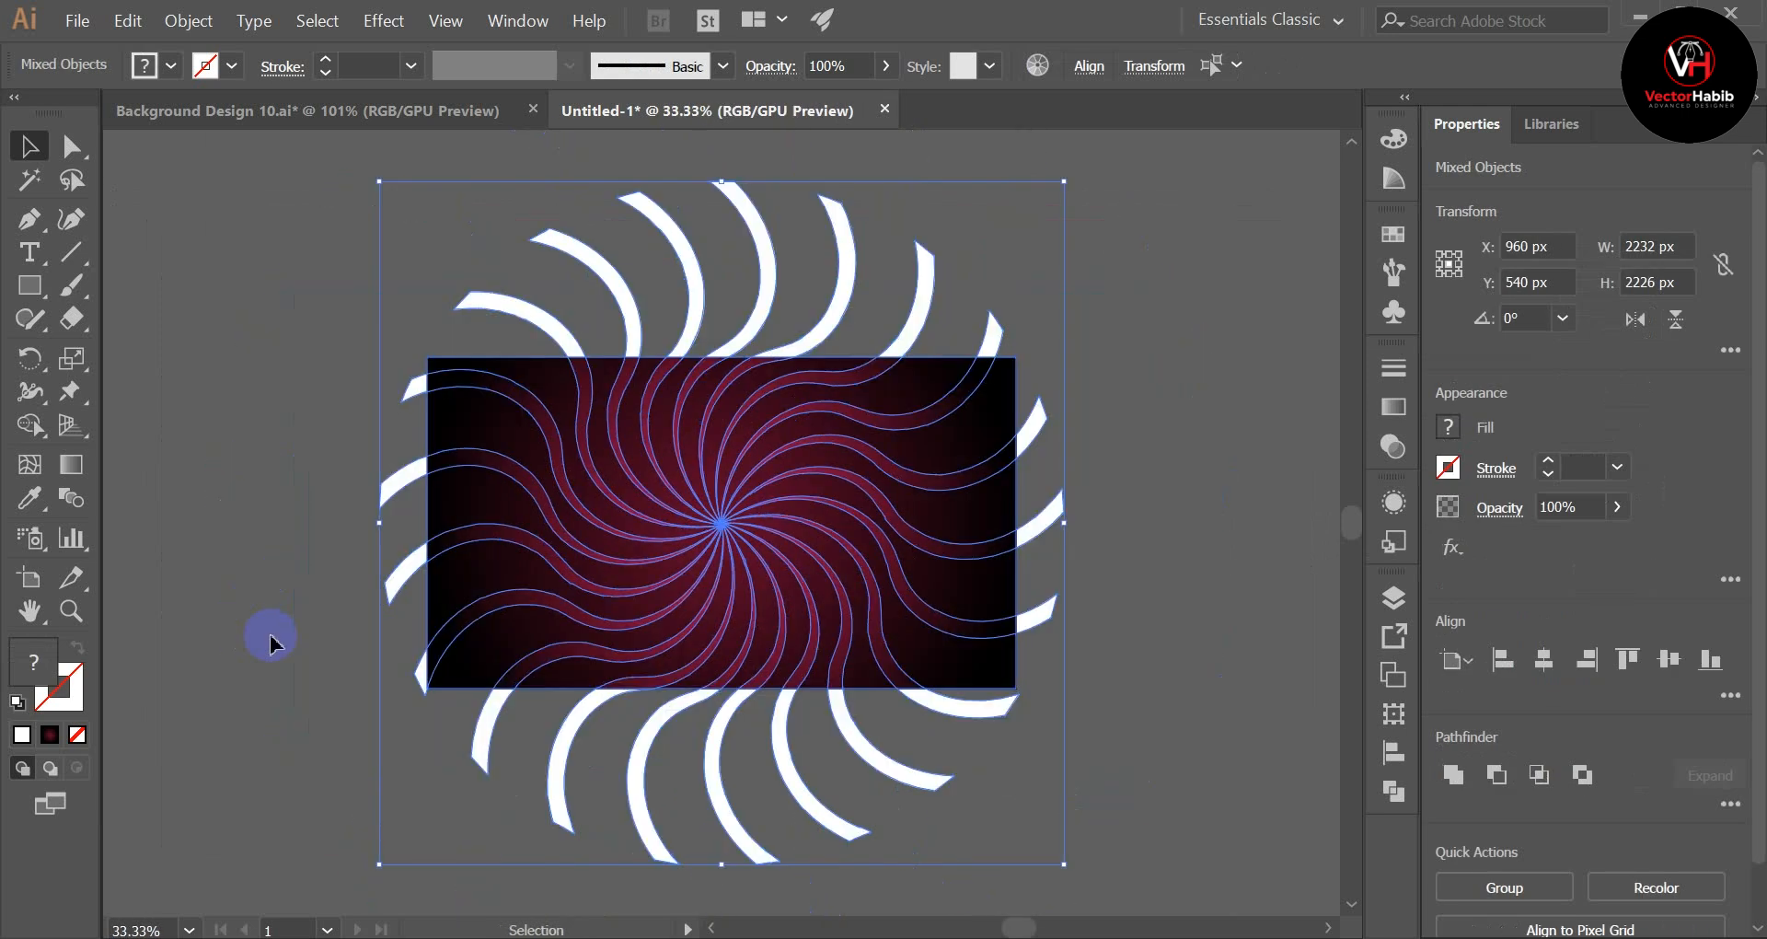
click(266, 390)
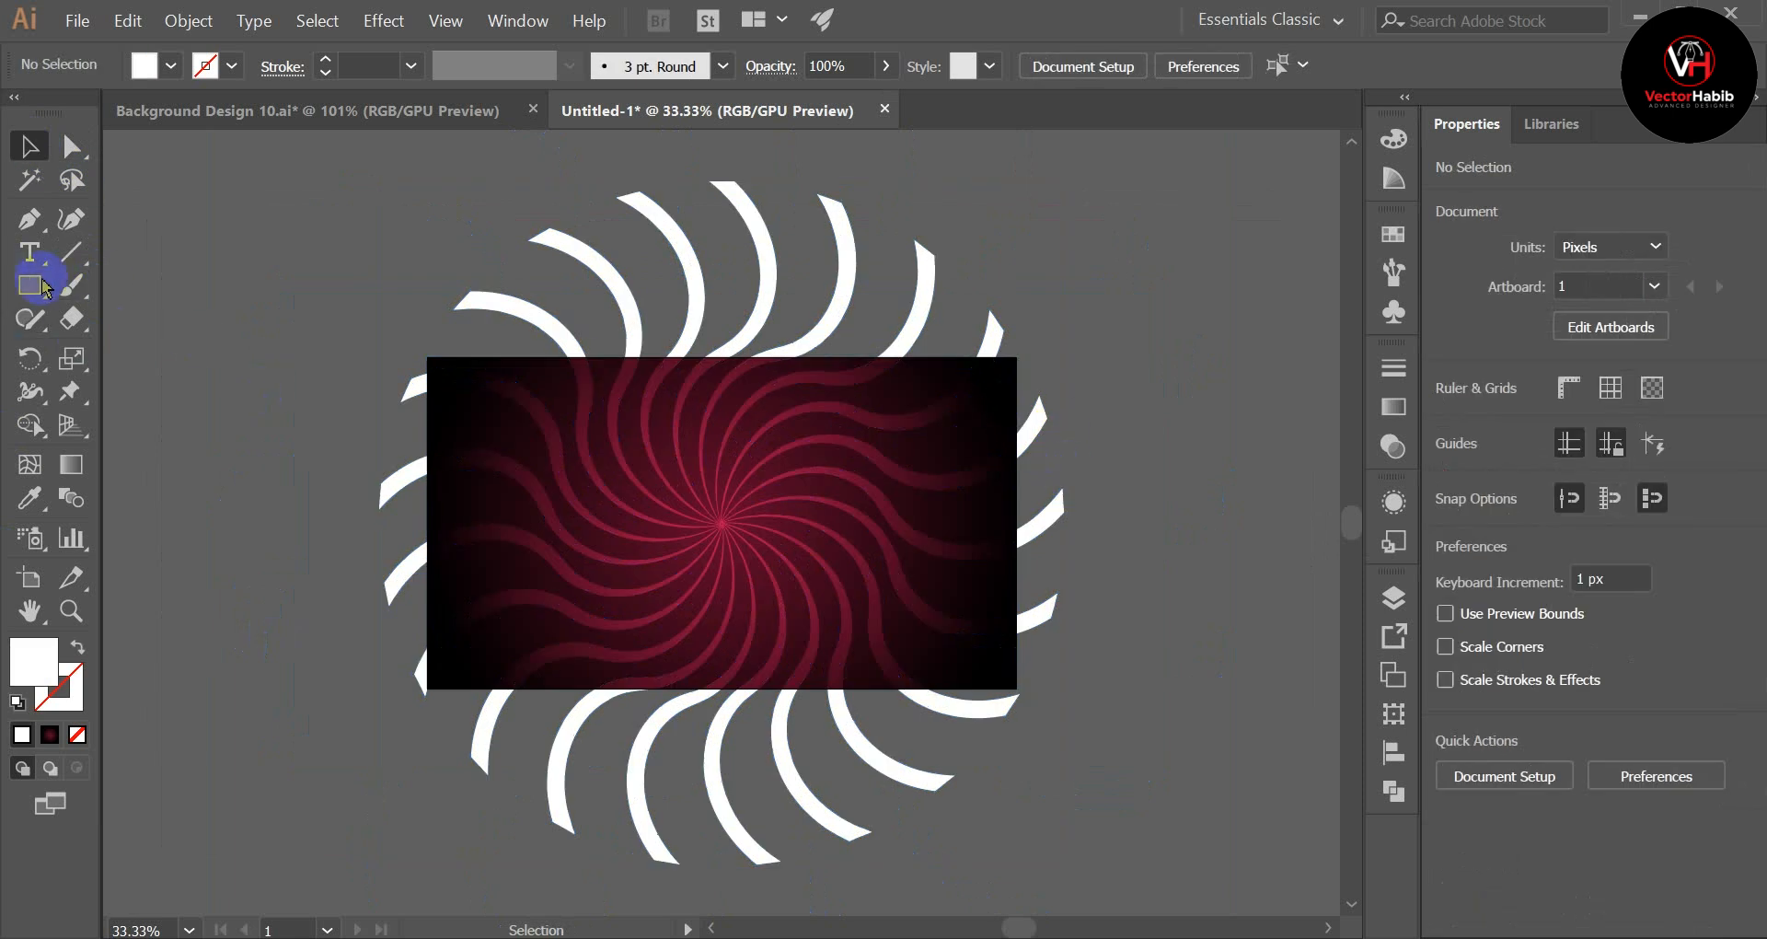
Step: Create a white 1920 × 1080 px rectangle without a stroke over the ray artwork
drag(29, 285, 159, 294)
click(159, 292)
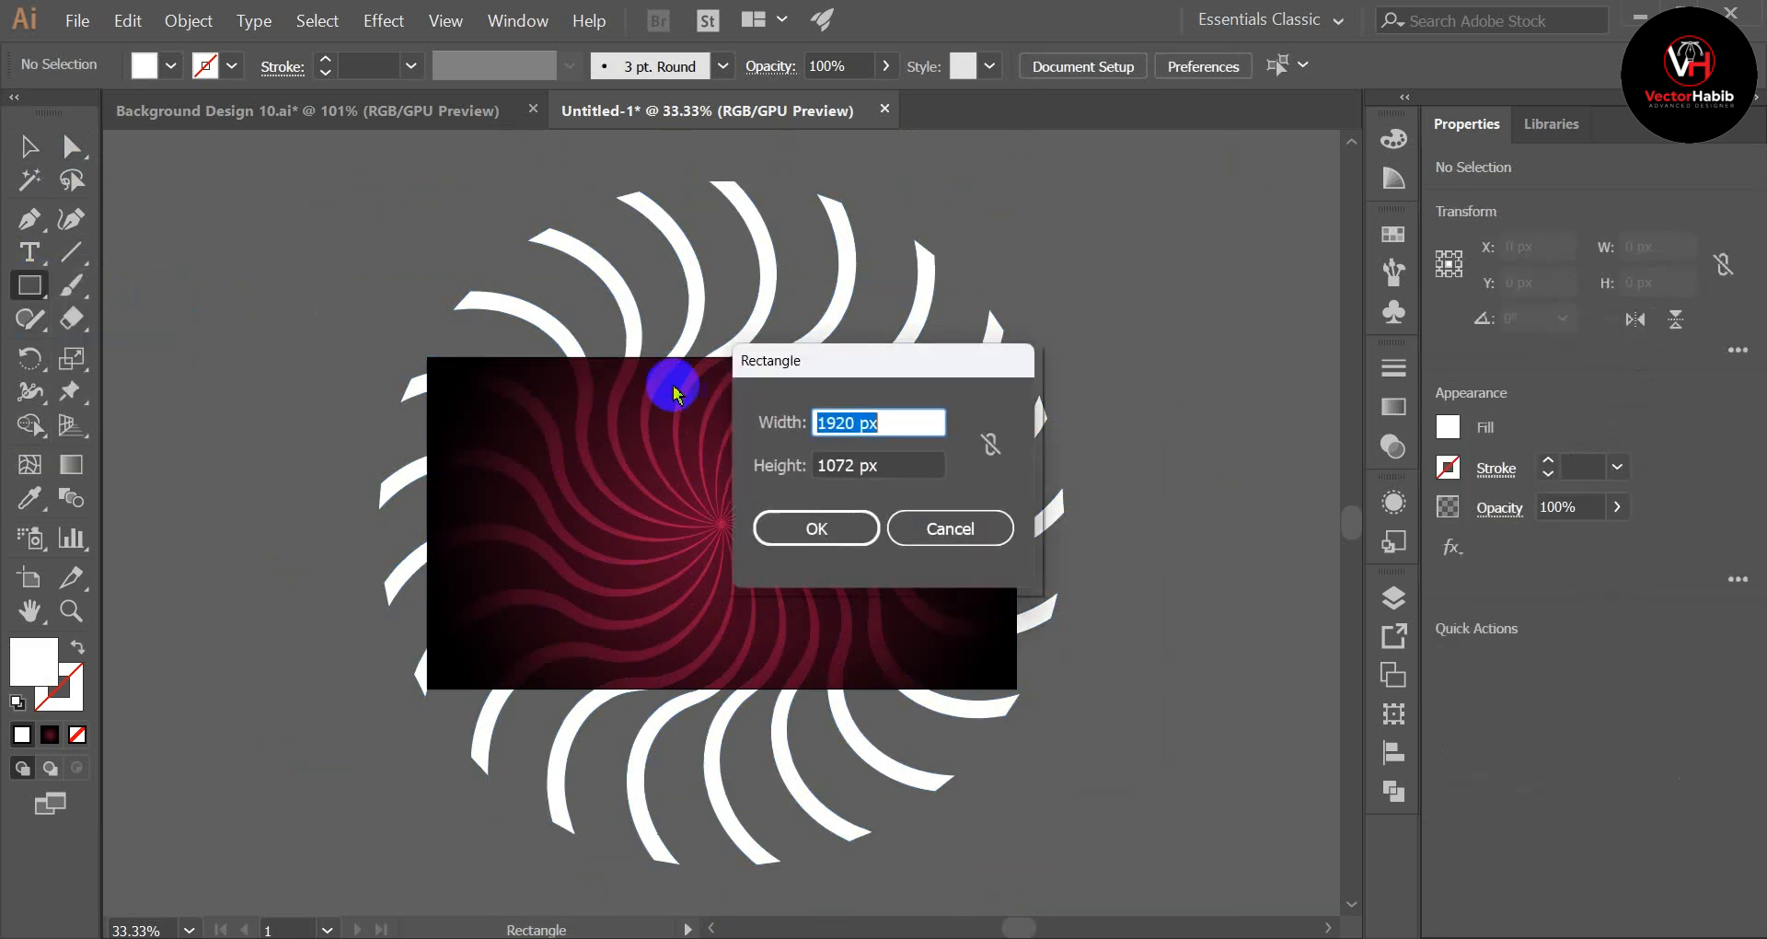
double_click(864, 486)
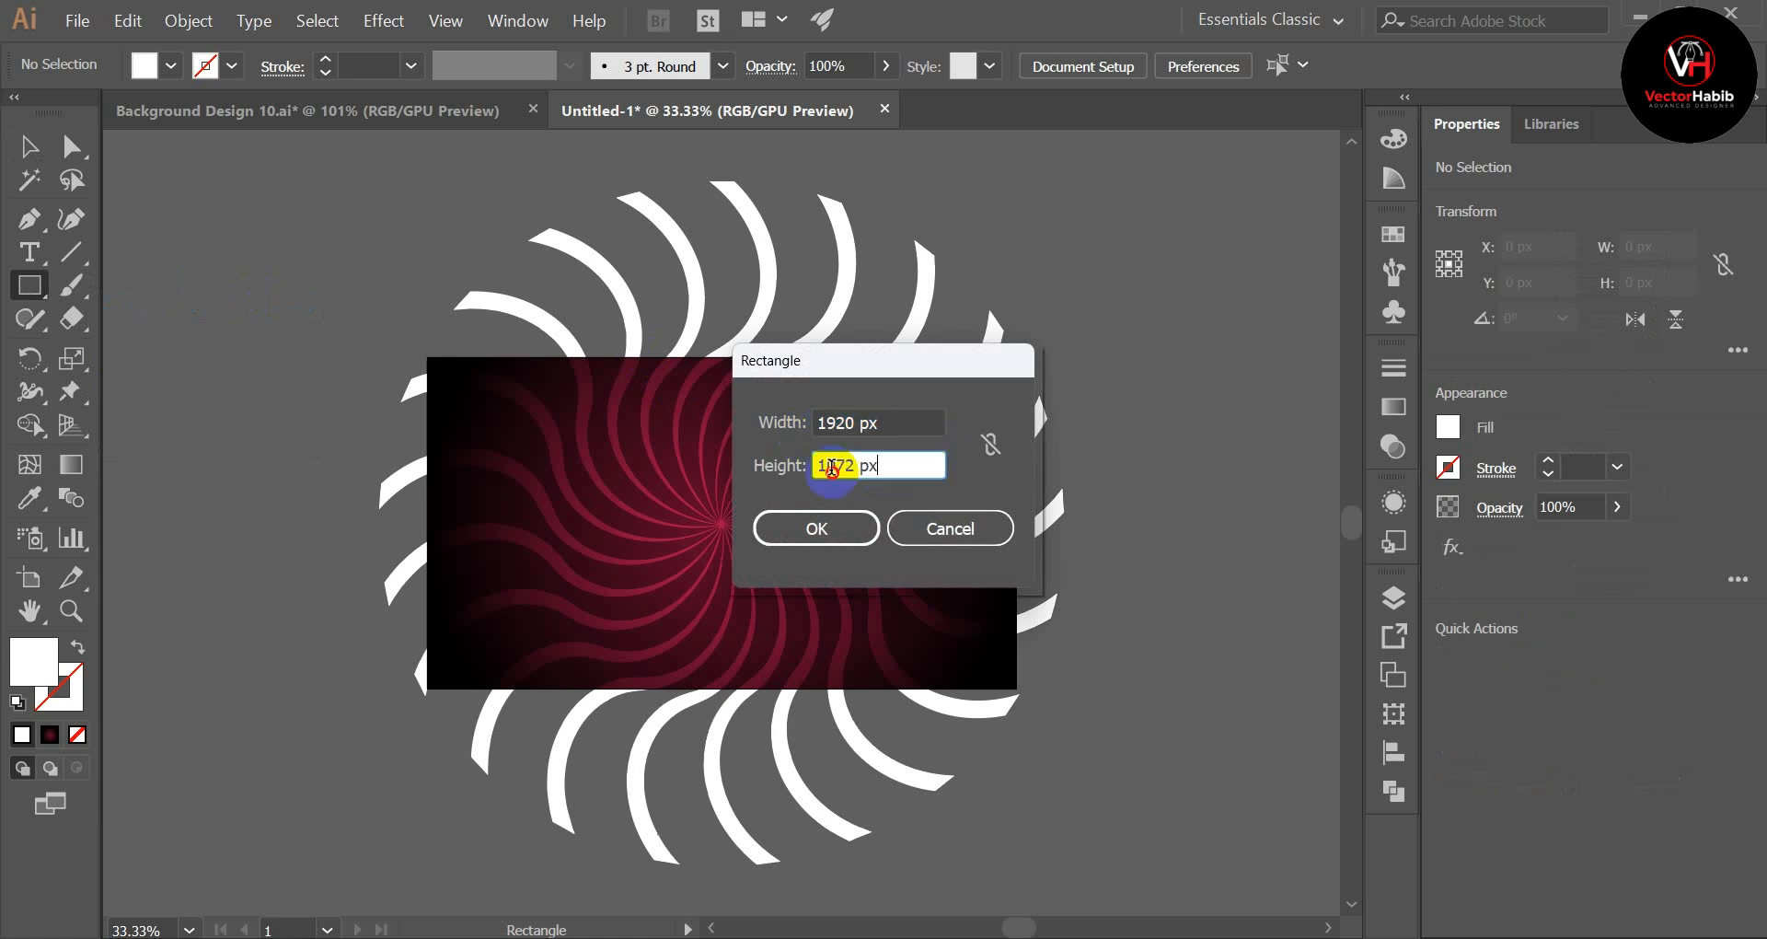
text(1)
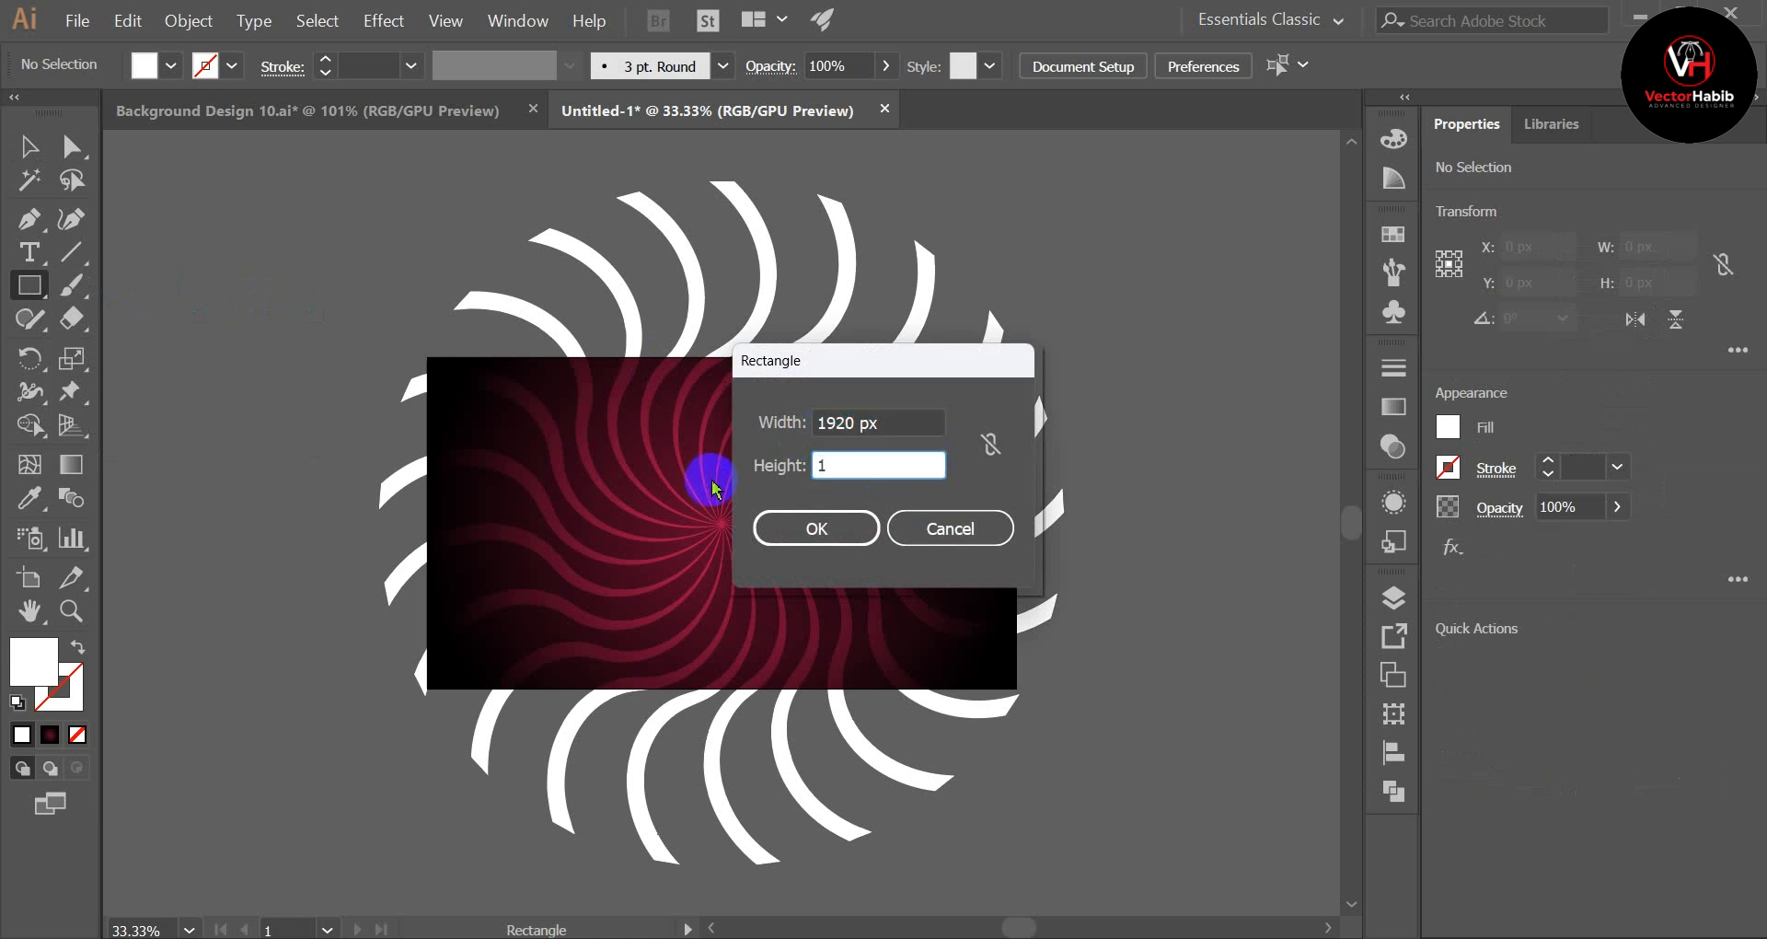
text(080)
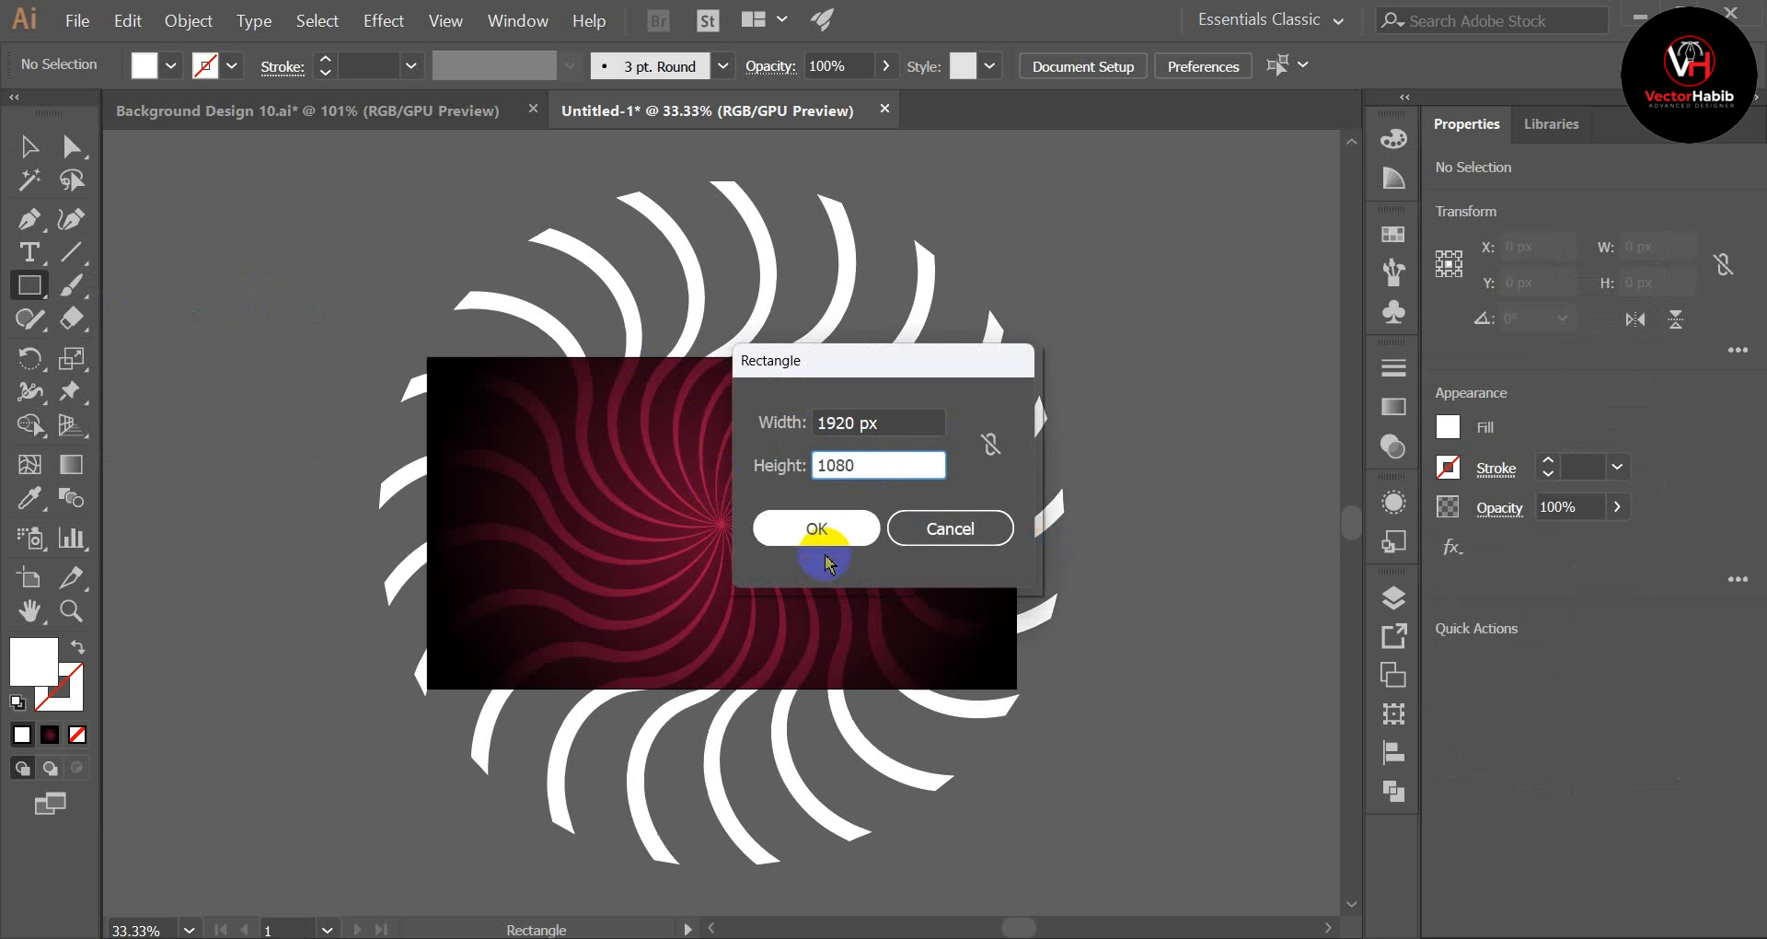
click(817, 530)
Step: Center the white rectangle horizontally and vertically on the artboard
click(28, 145)
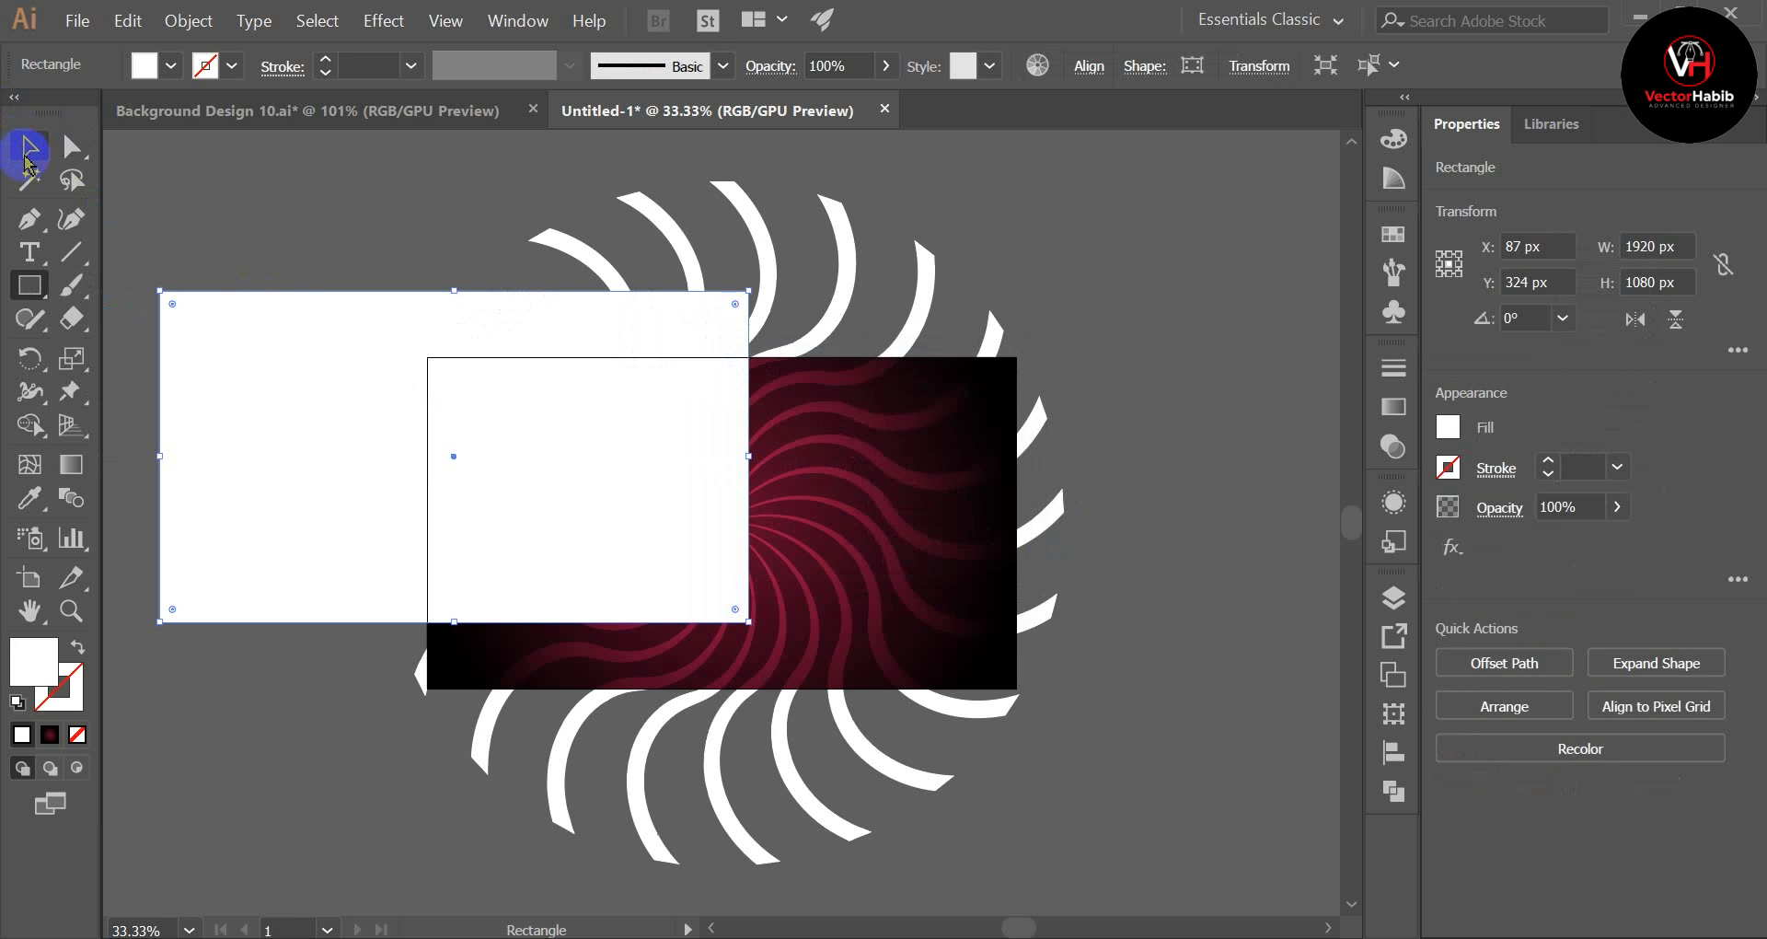
click(374, 217)
click(395, 291)
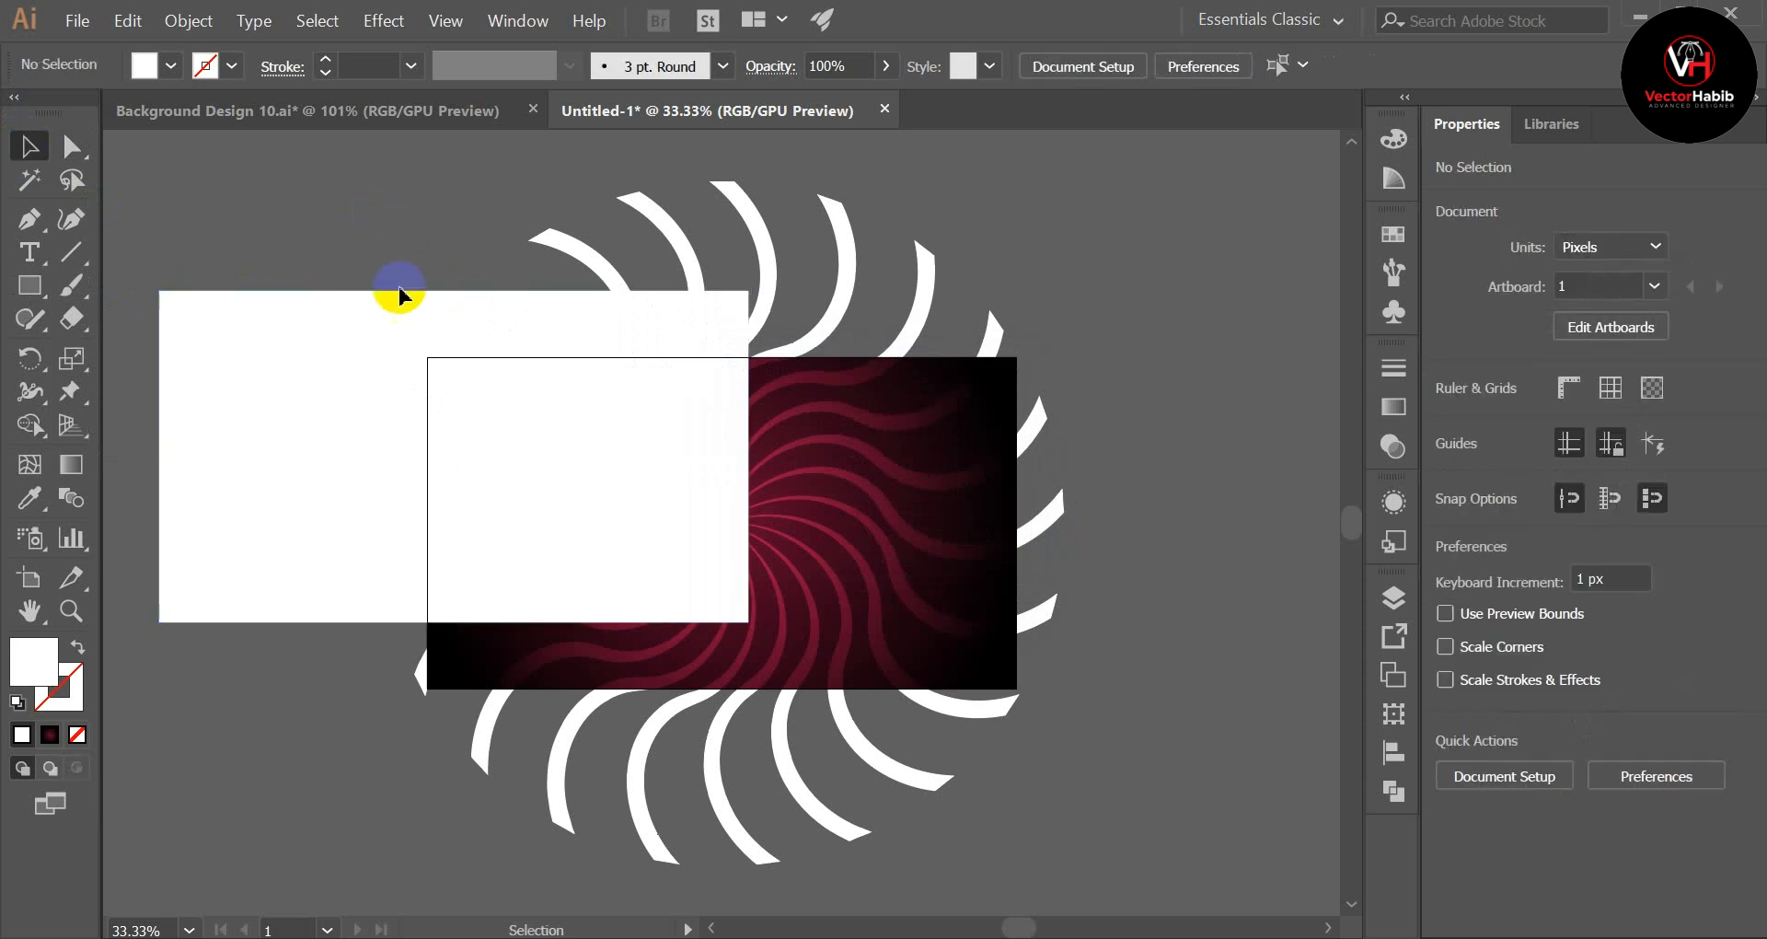
click(1089, 67)
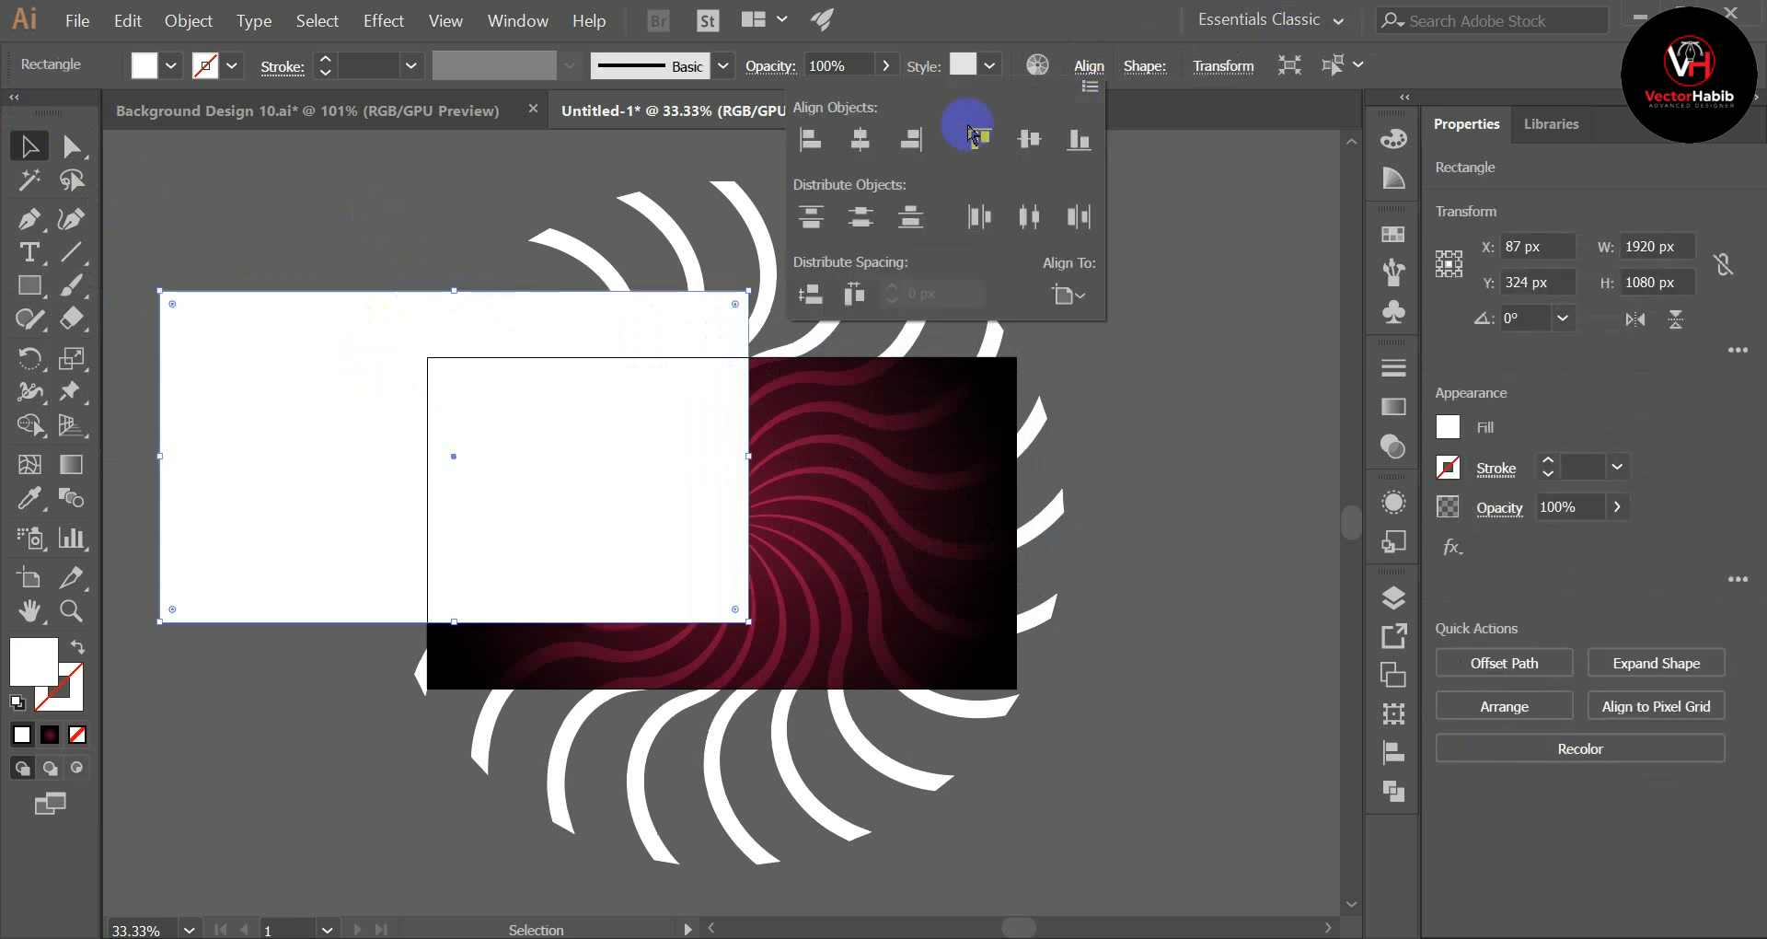
click(860, 140)
click(1029, 139)
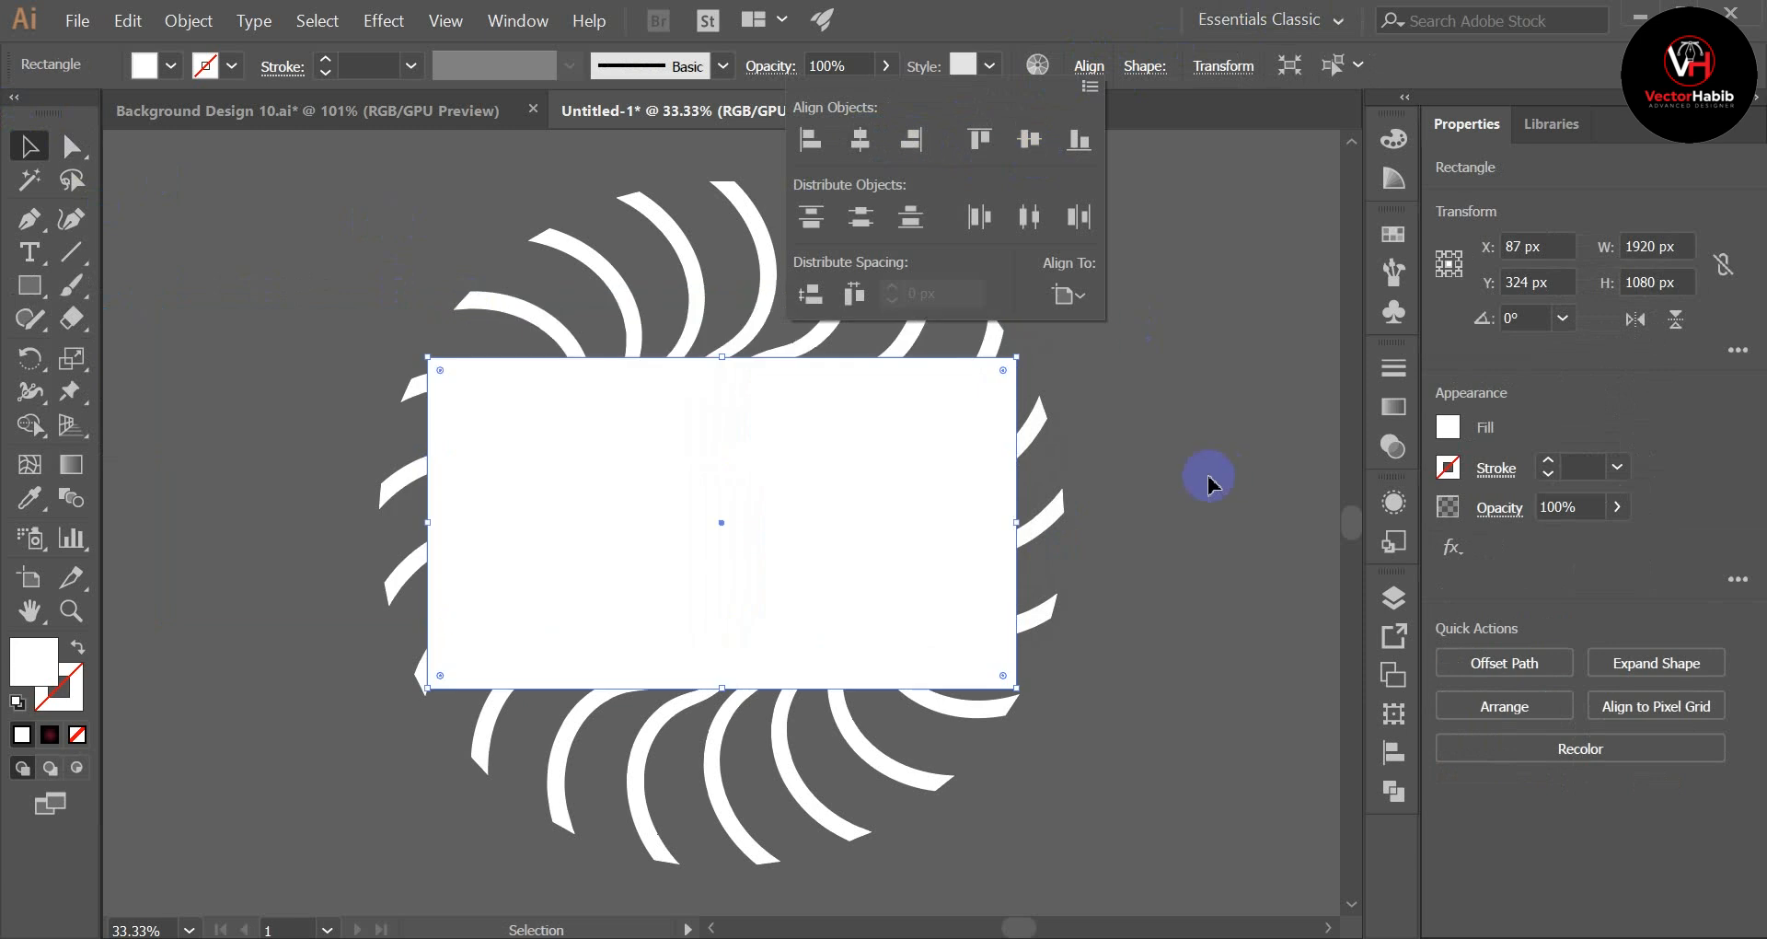
click(1196, 475)
click(1196, 476)
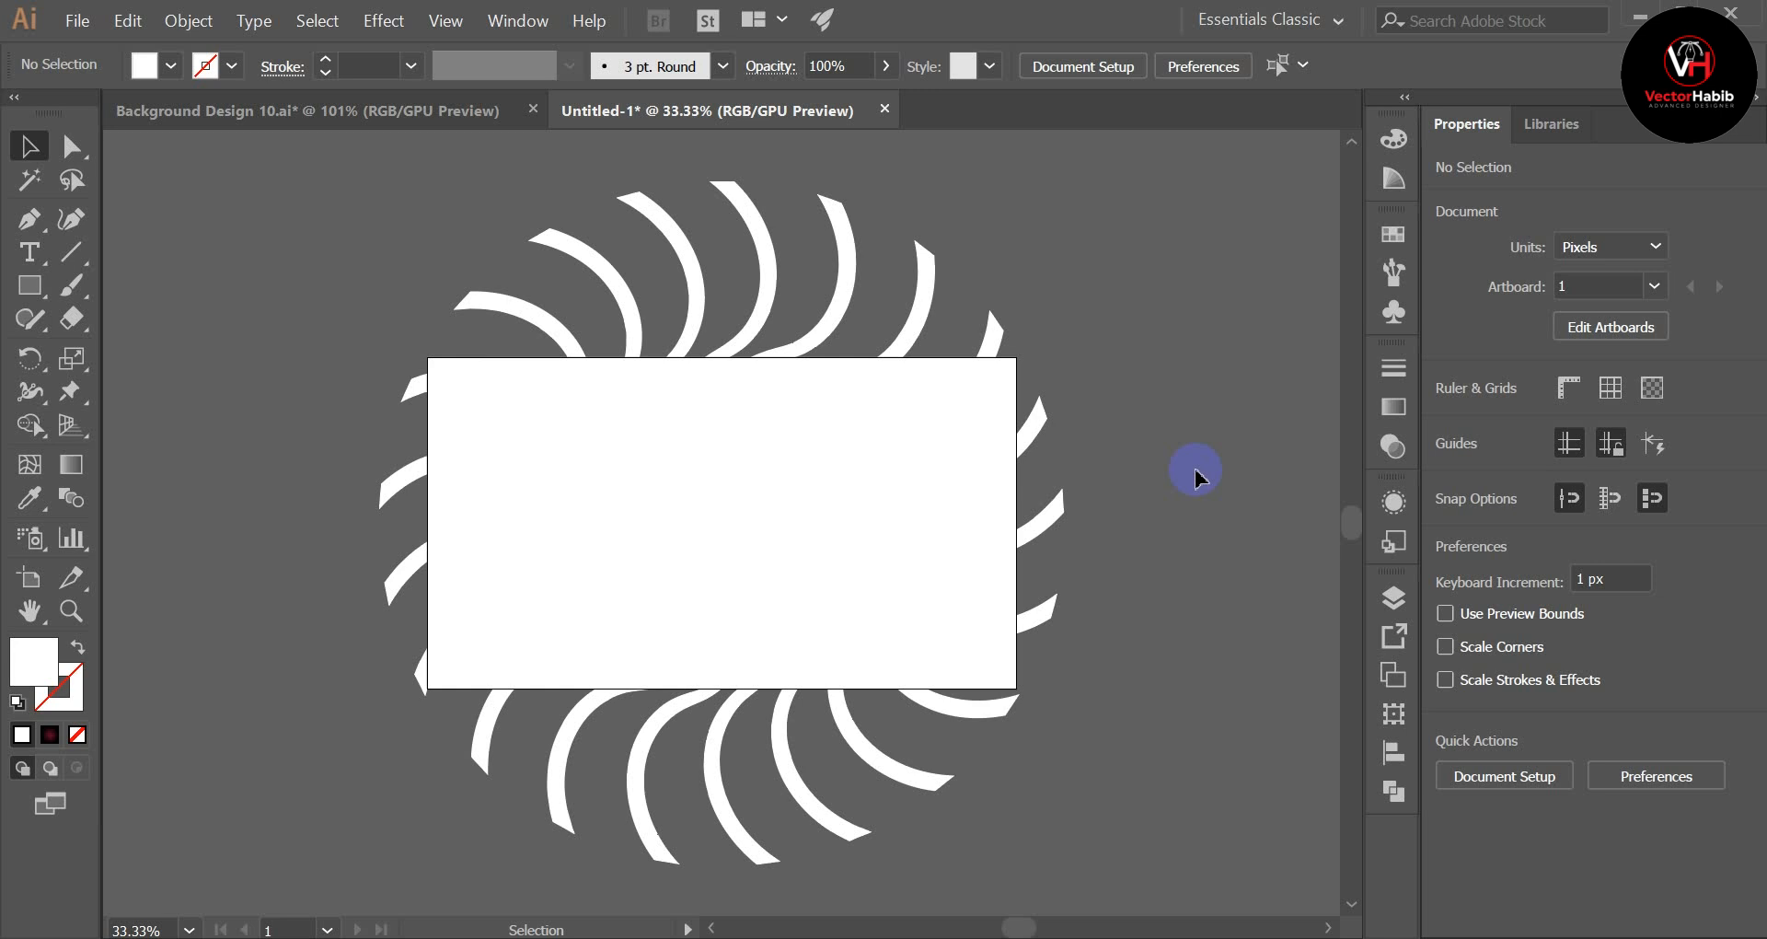
Step: Clip the rays and gradient background to the white rectangle with a clipping mask, and view the result at full-artboard size
scroll(1203, 477, up, 3)
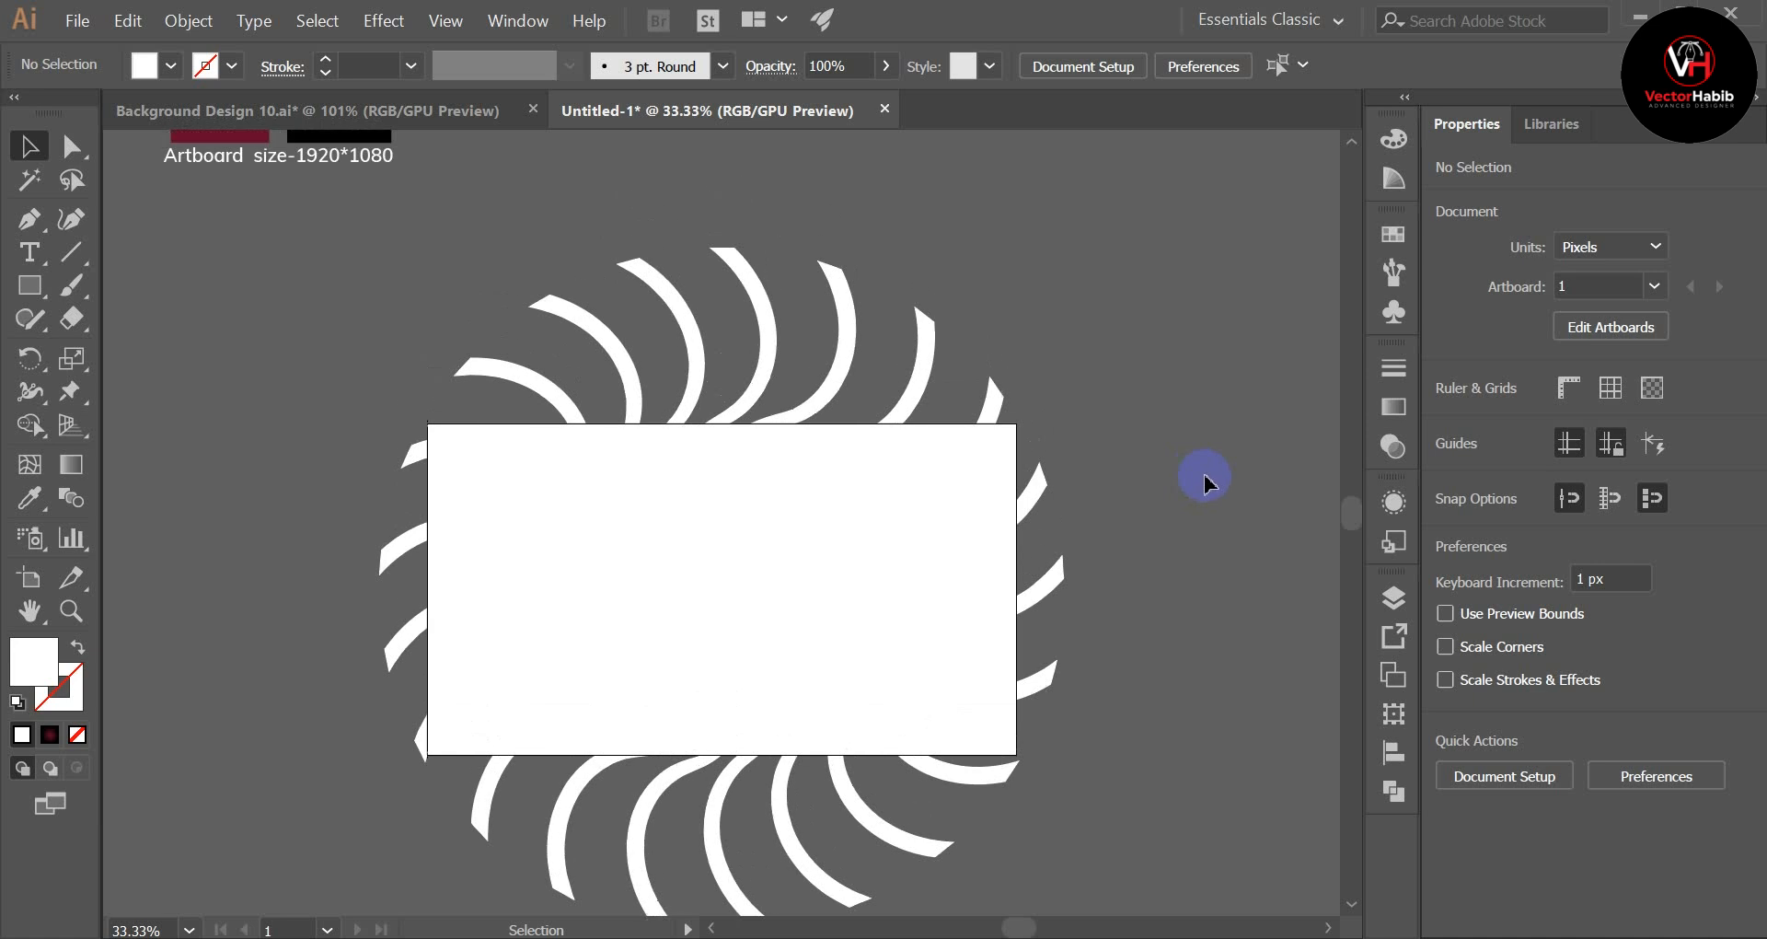
scroll(1204, 477, down, 5)
drag(288, 272, 1150, 743)
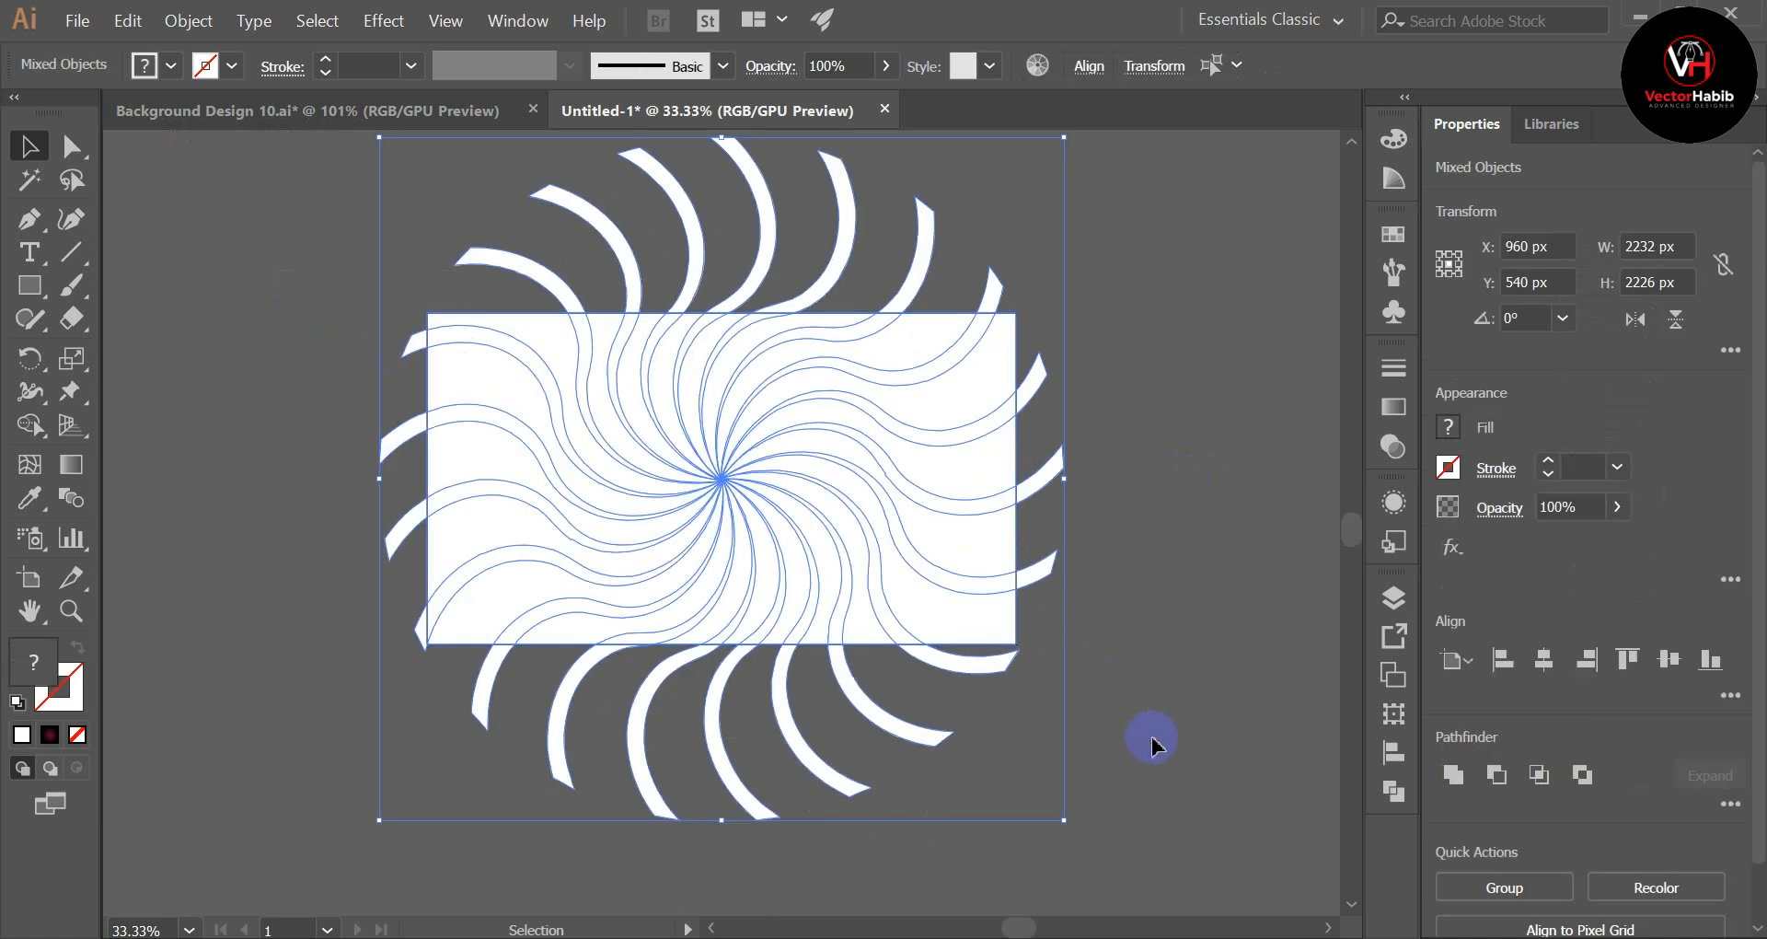
right_click(799, 418)
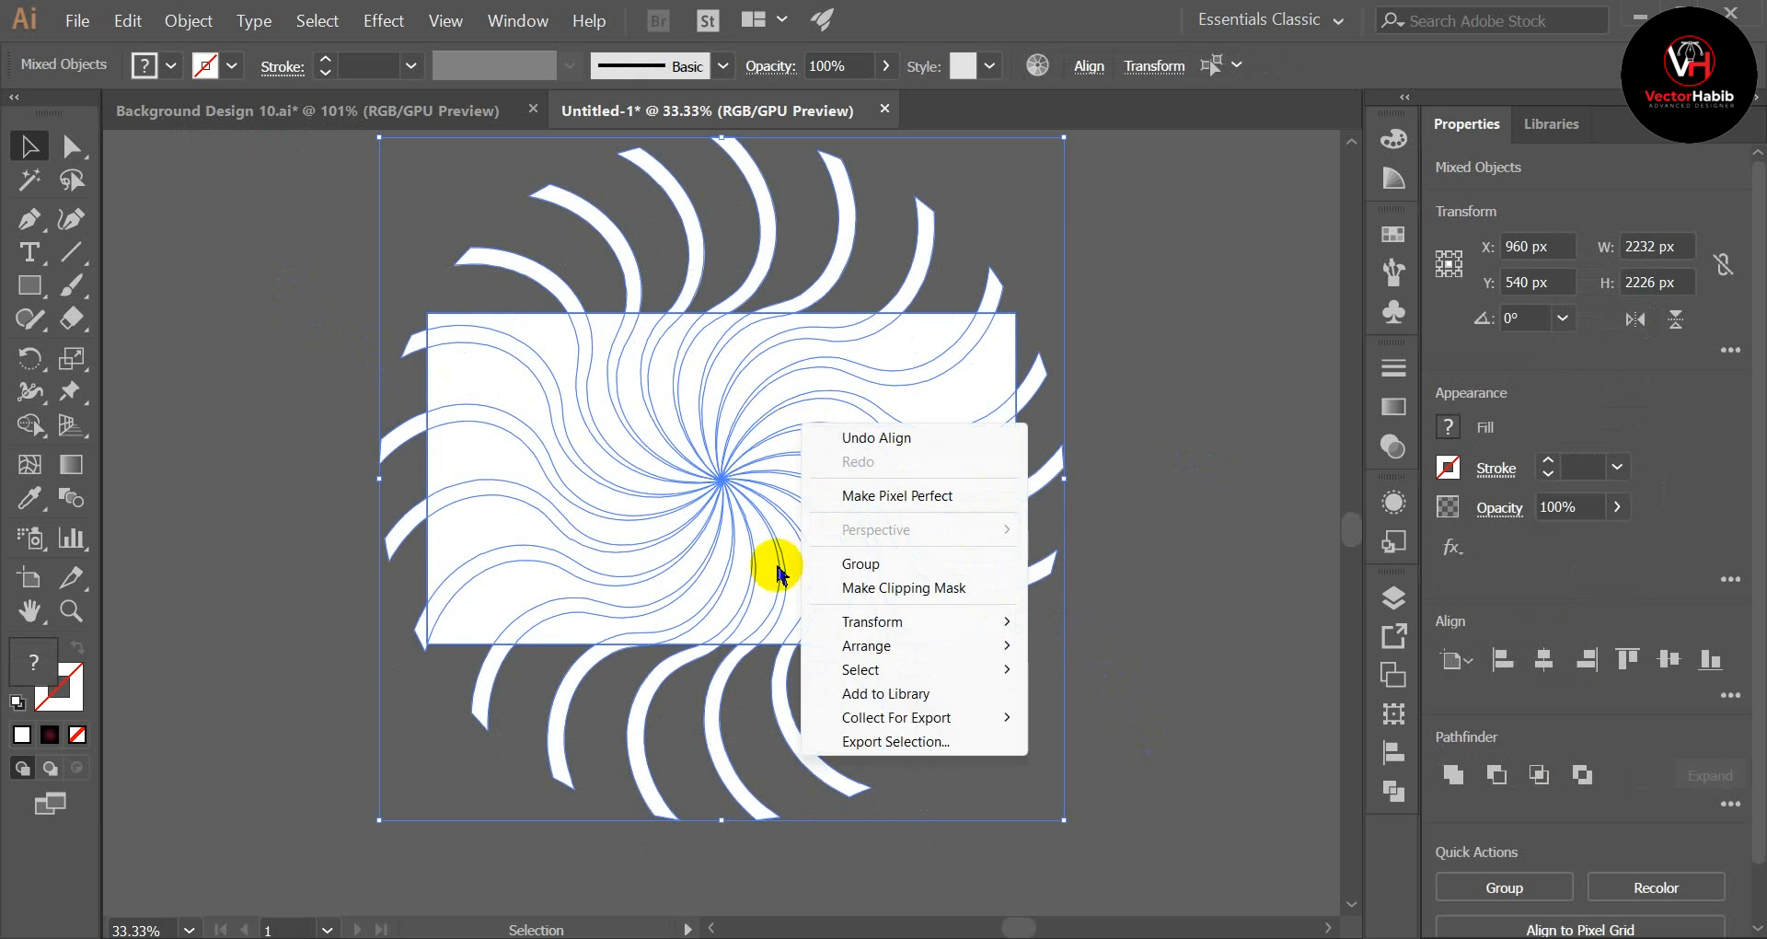
click(948, 589)
click(1204, 583)
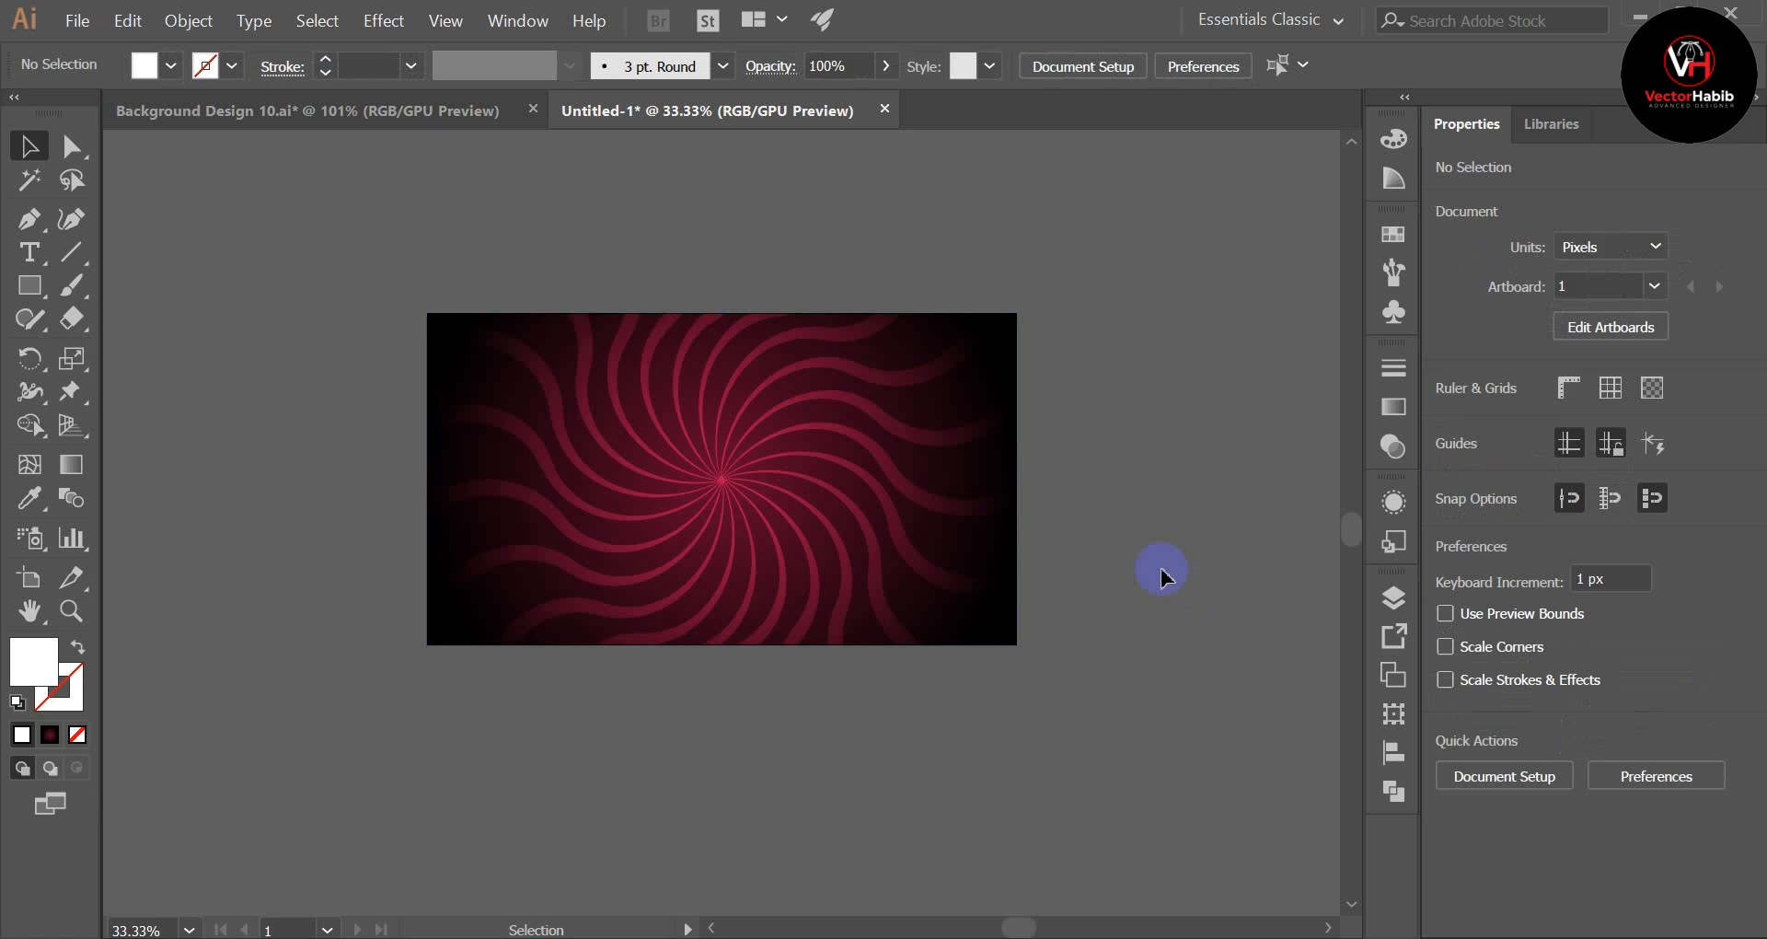
click(686, 632)
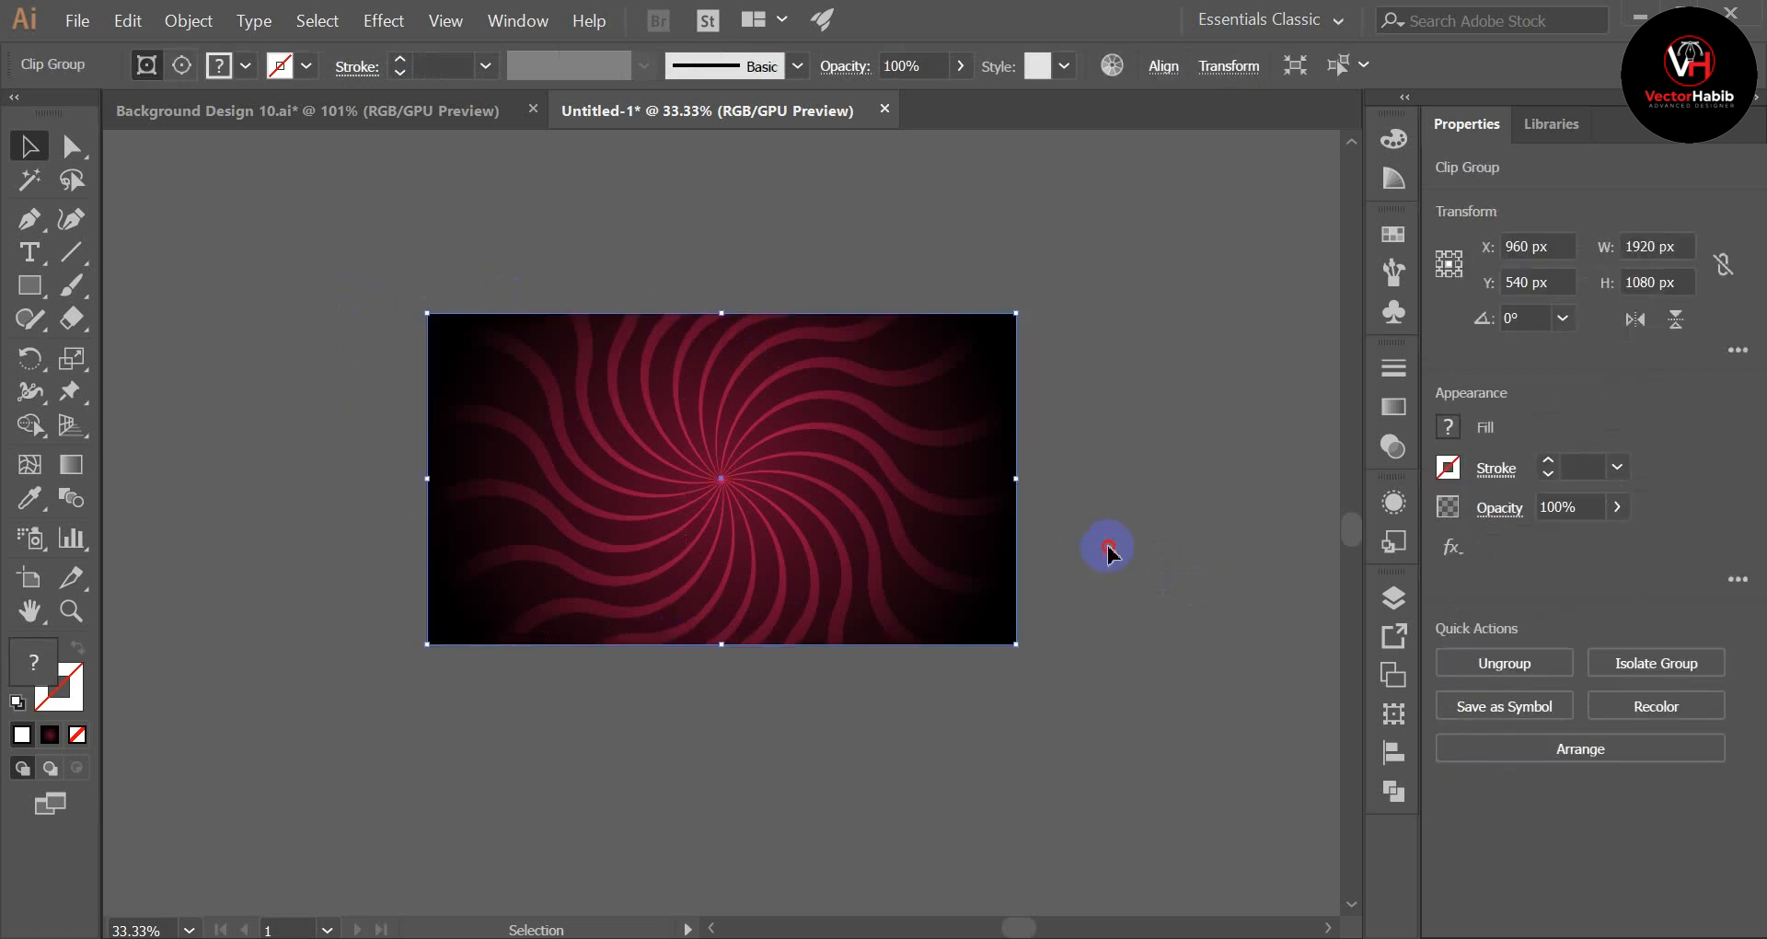
click(1107, 544)
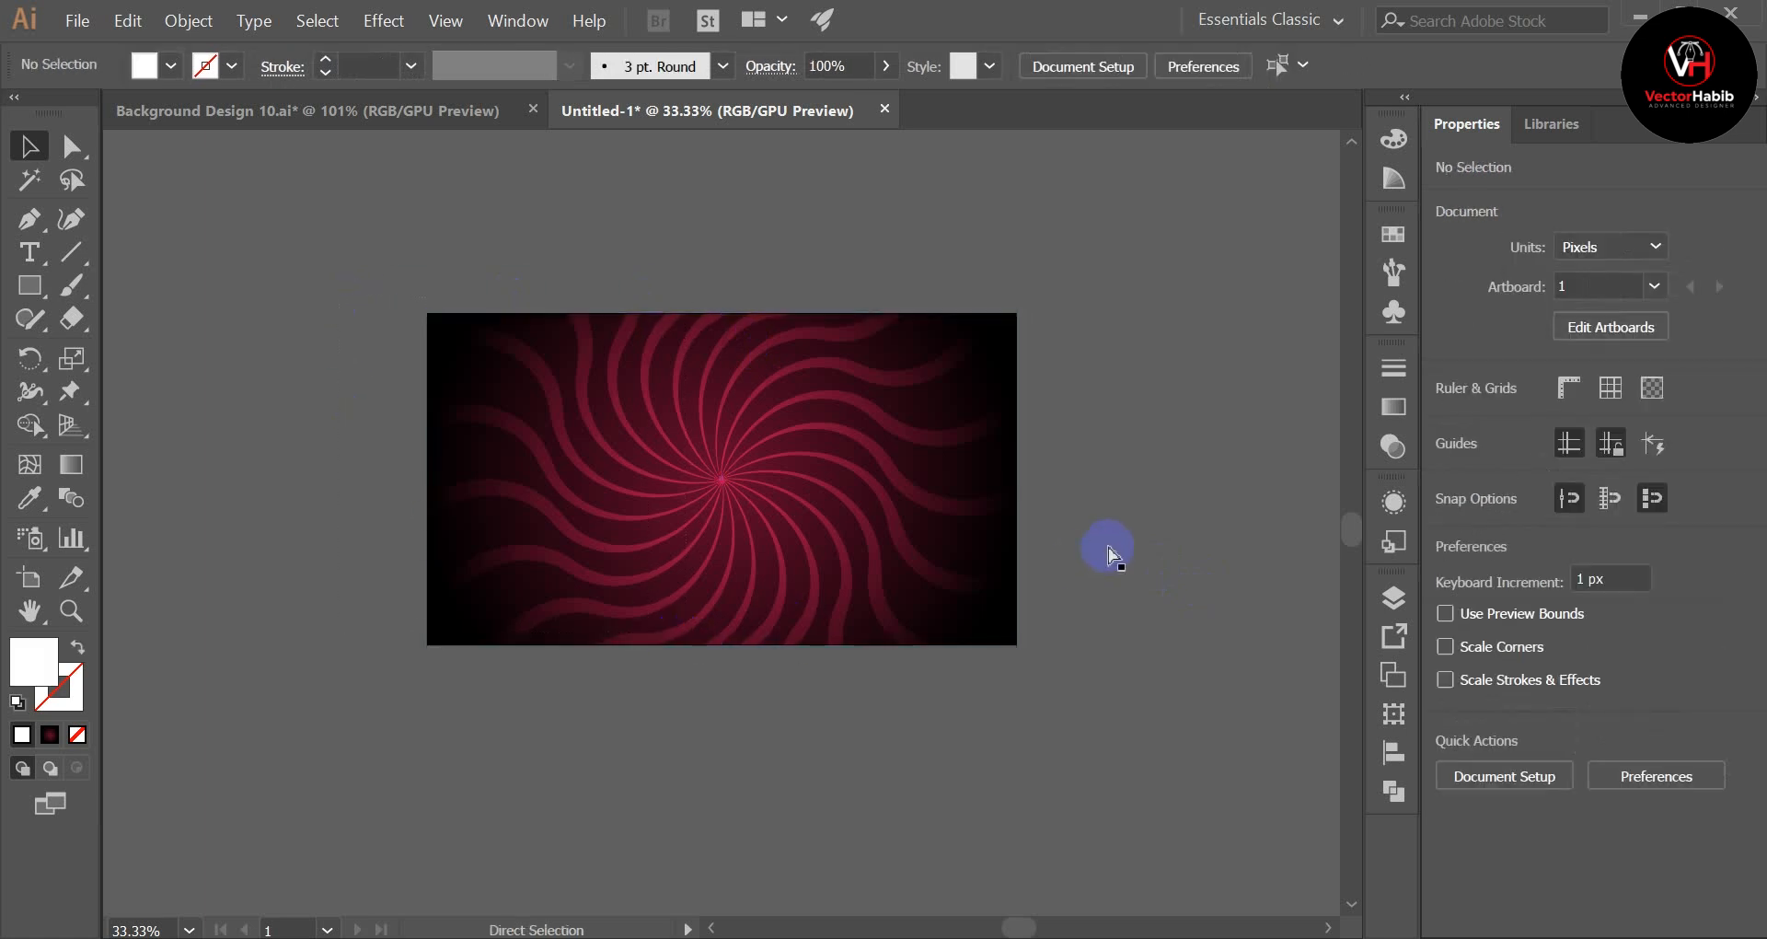
key(ctrl+0)
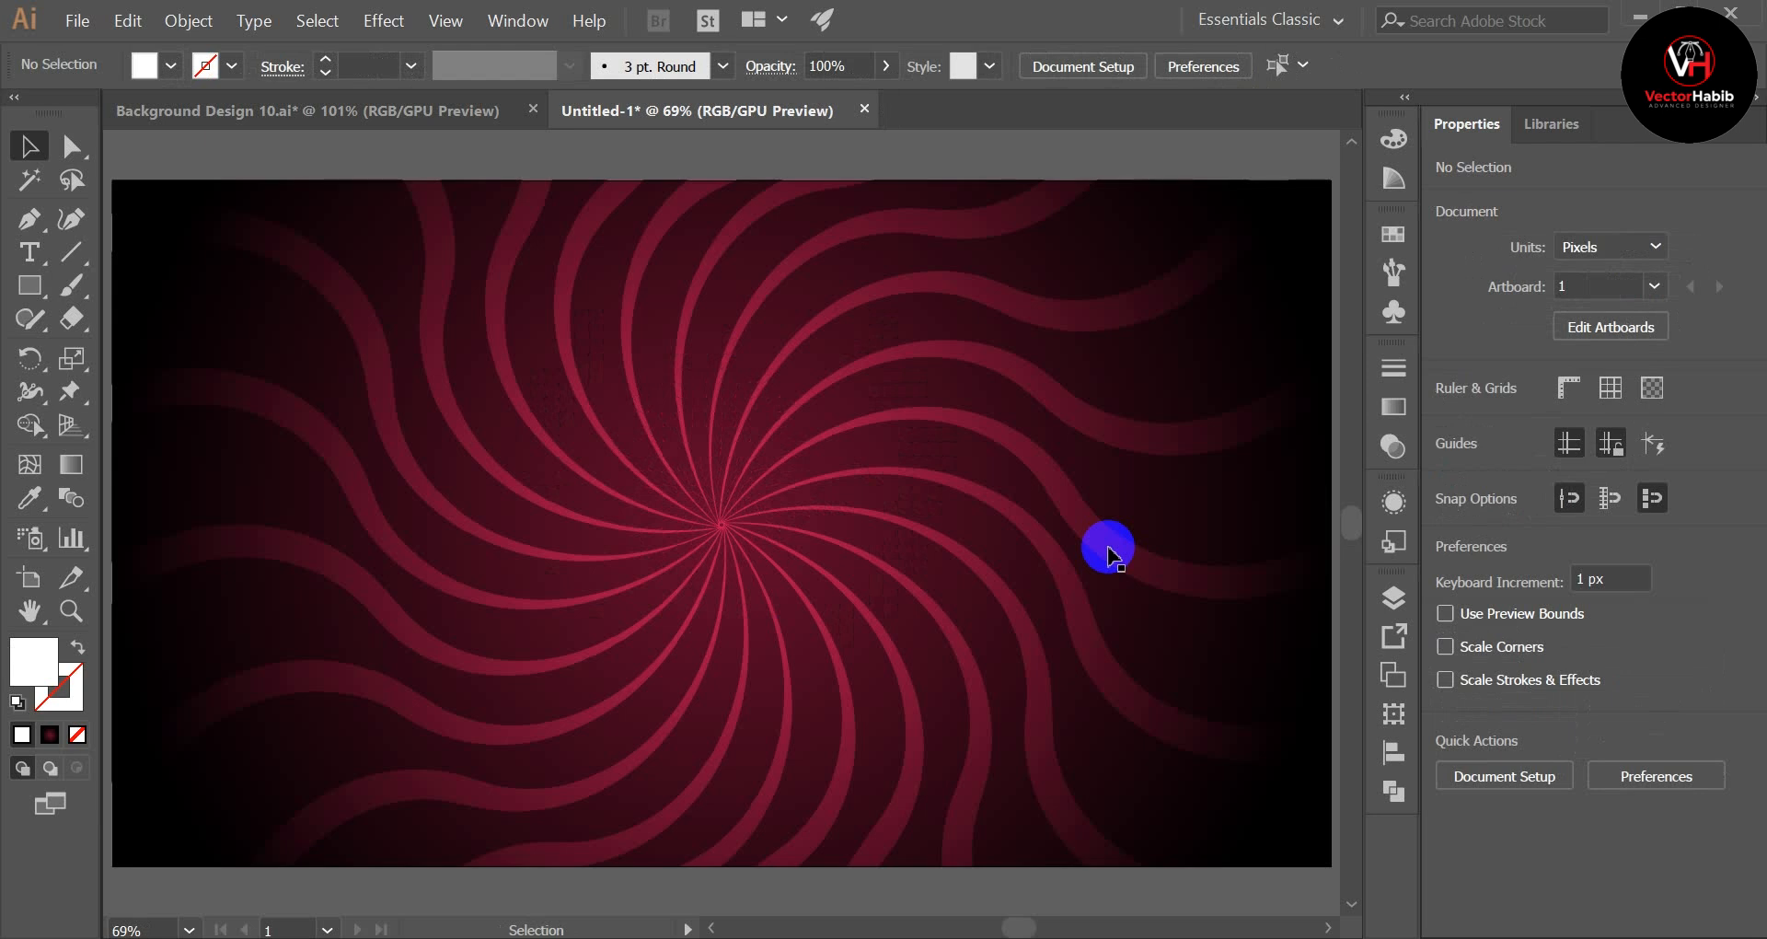